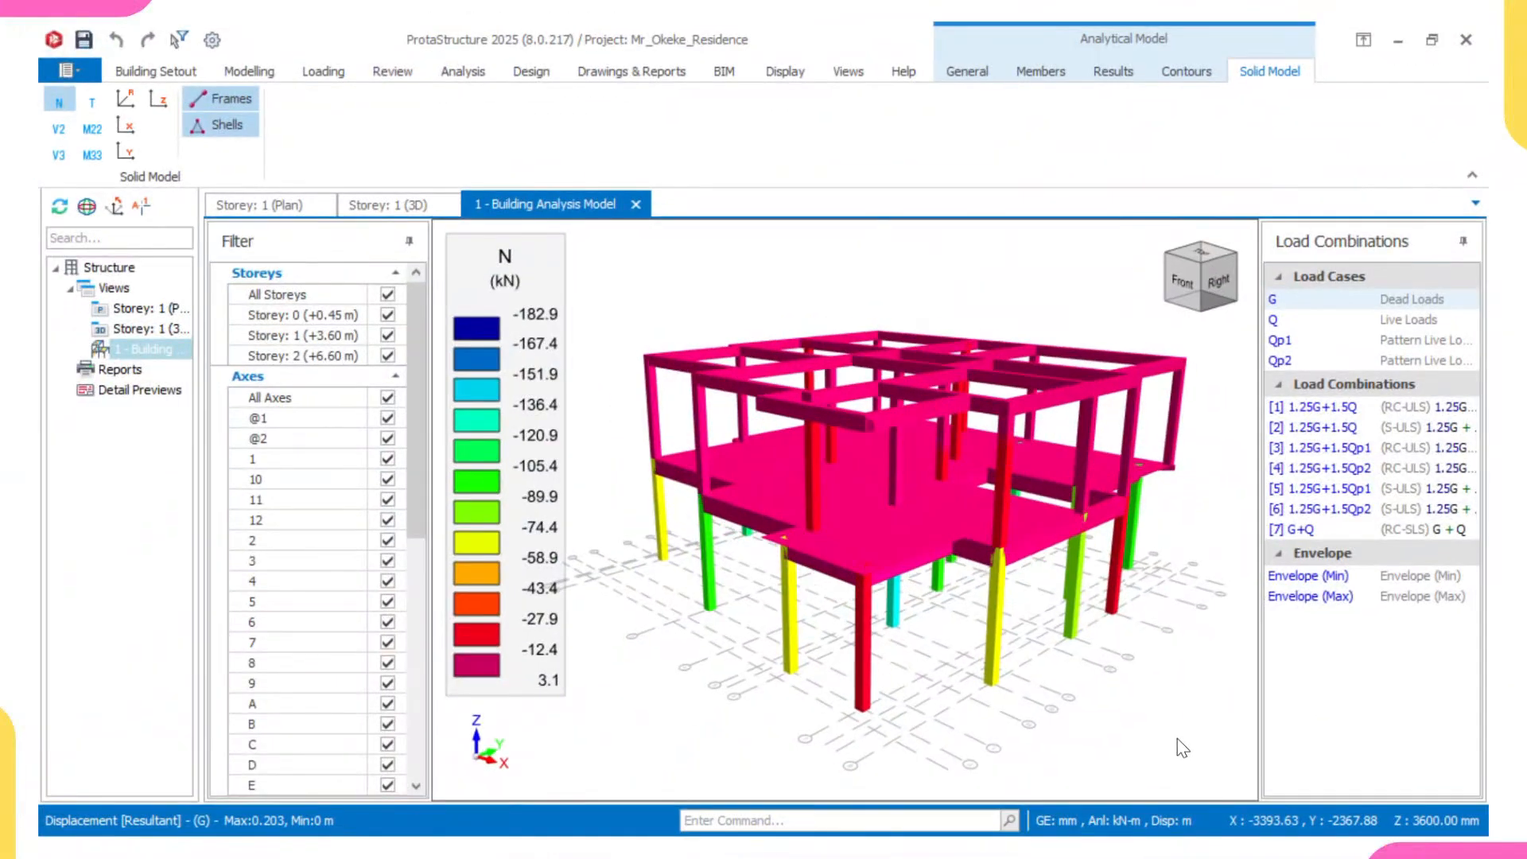
middle_drag(1177, 738, 1225, 755)
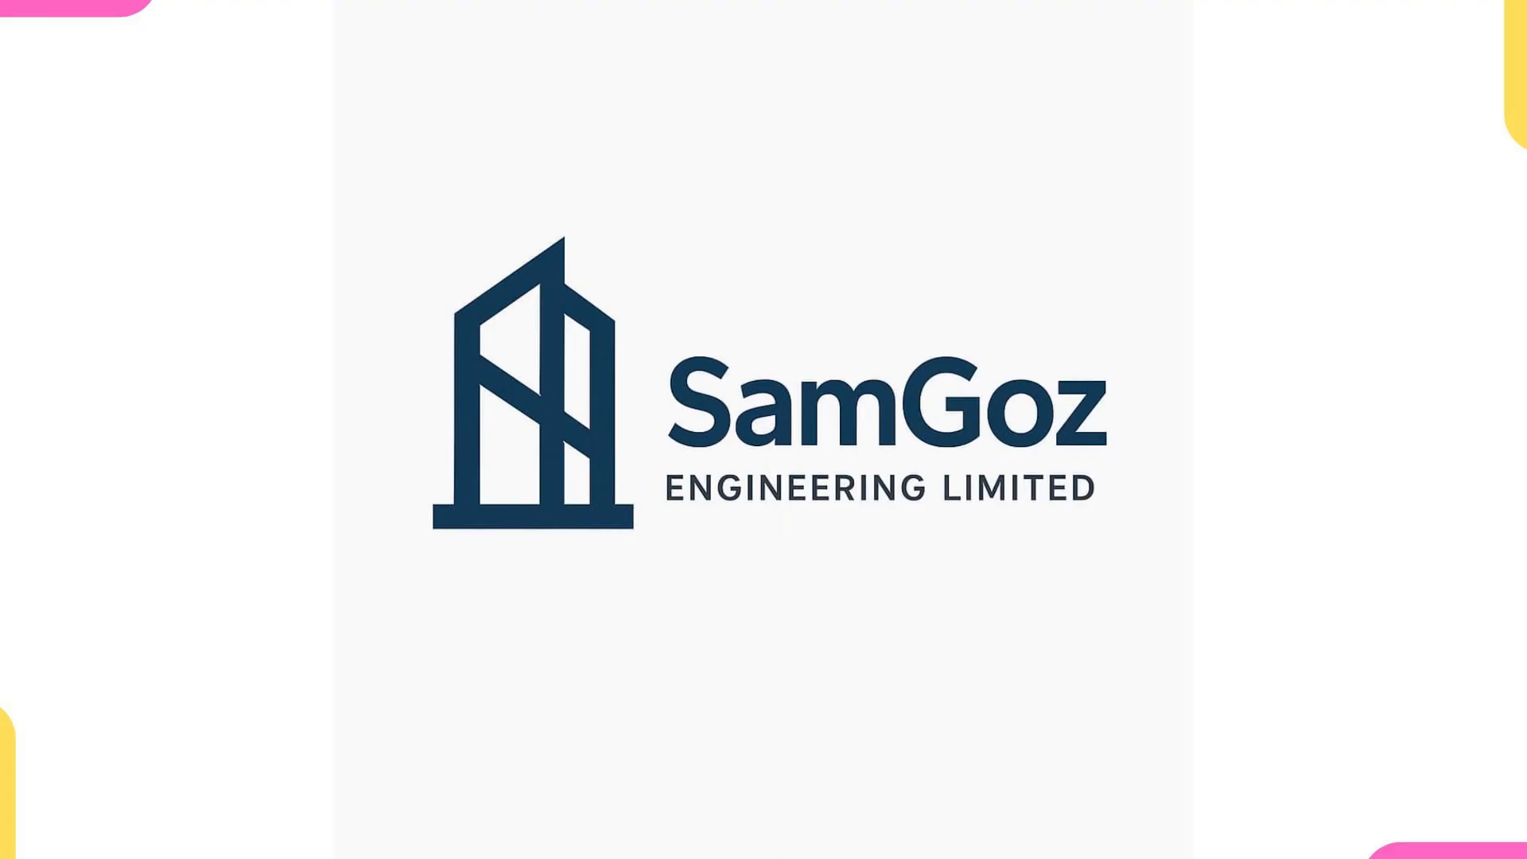
mouse_move(1240, 608)
middle_down()
mouse_move(1206, 620)
mouse_move(1272, 619)
middle_up()
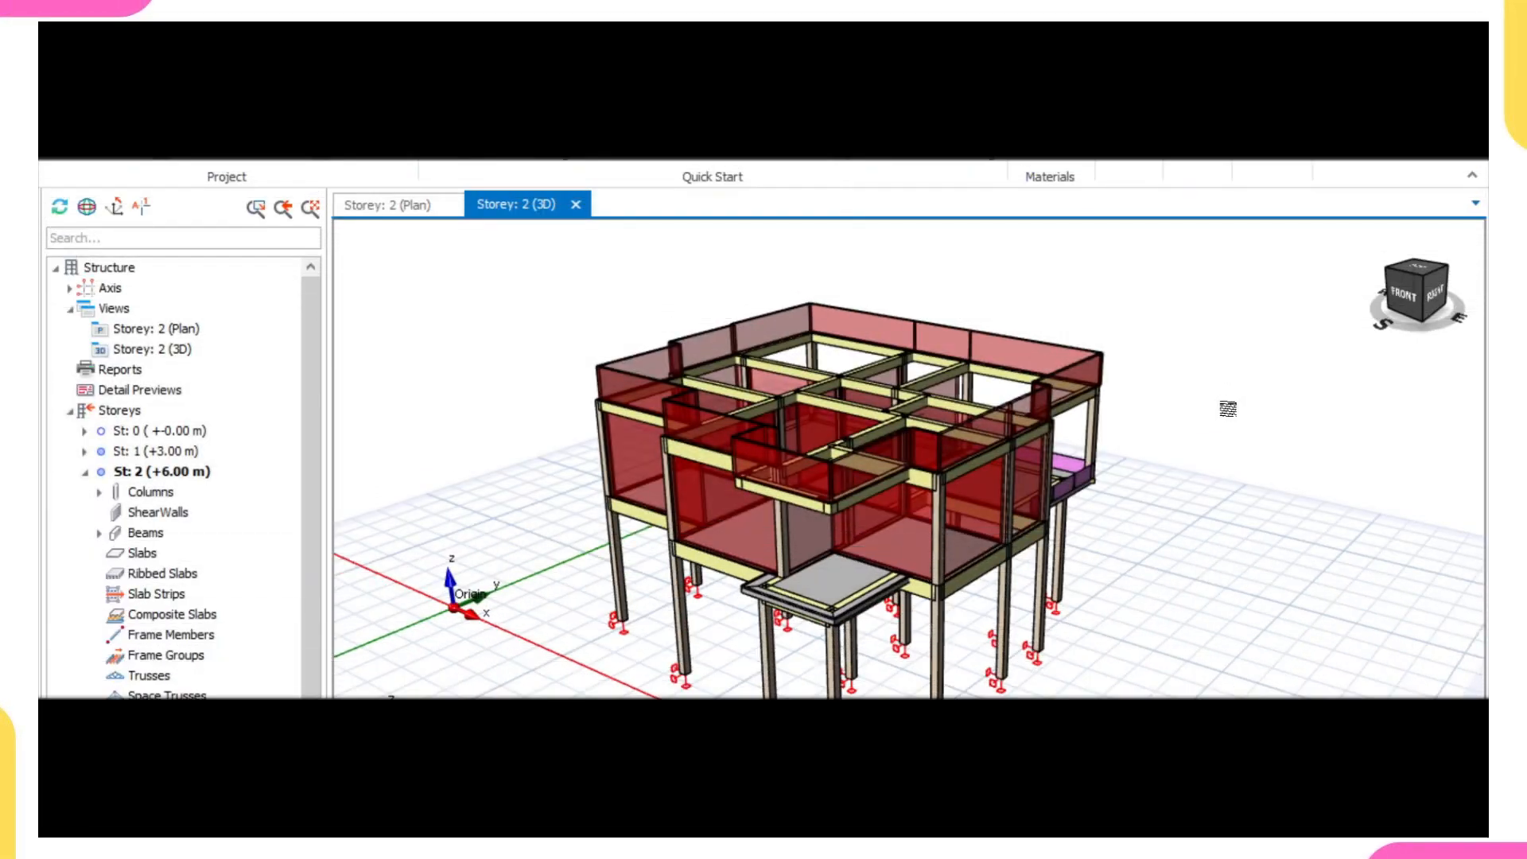
middle_drag(1122, 426, 525, 404)
right_drag(525, 404, 479, 413)
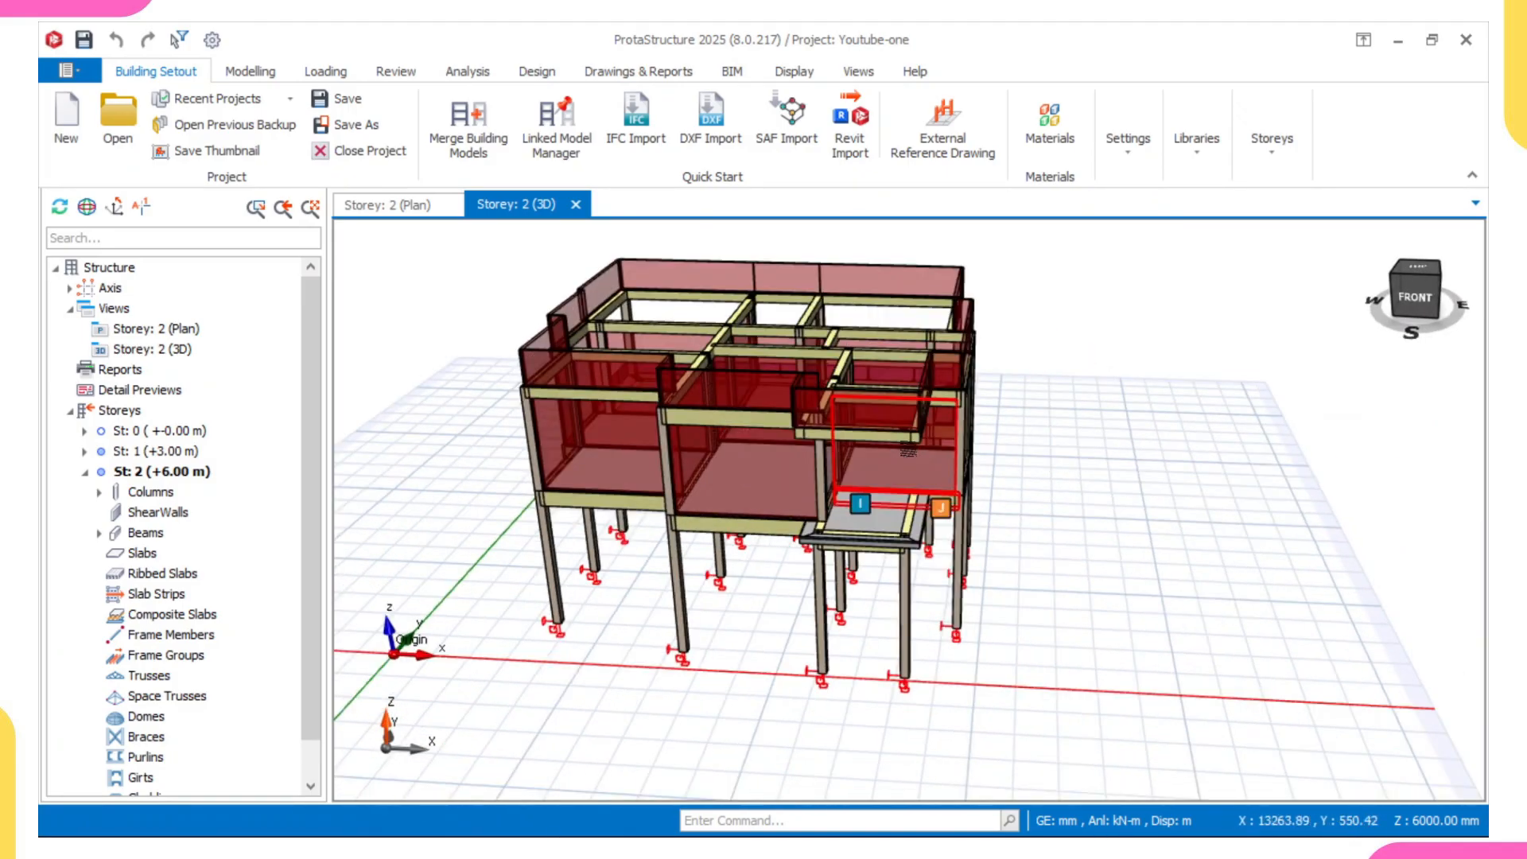
right_drag(909, 453, 906, 477)
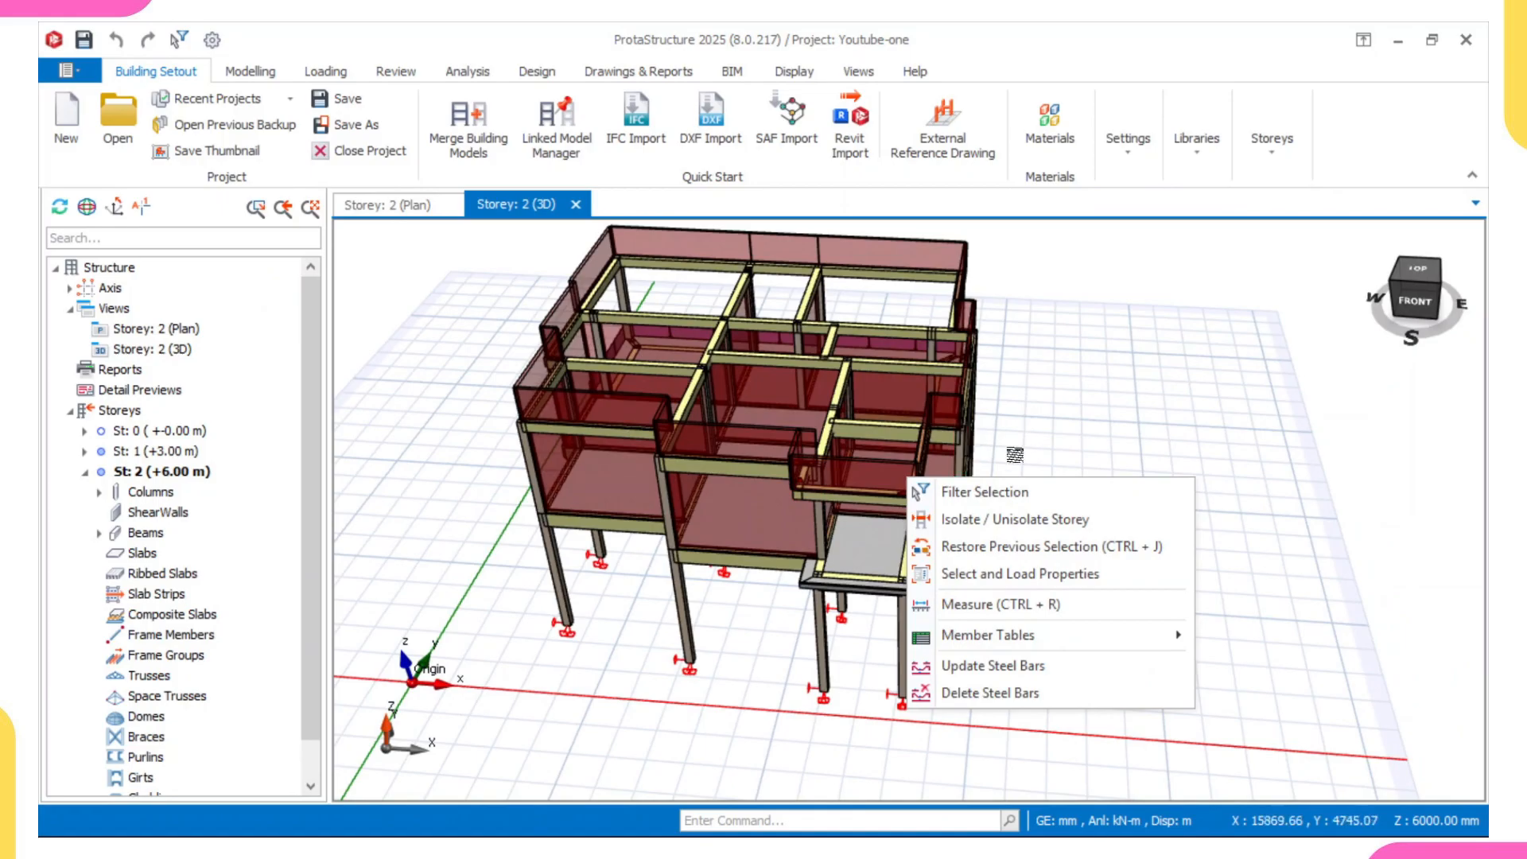
middle_drag(1015, 454, 1022, 416)
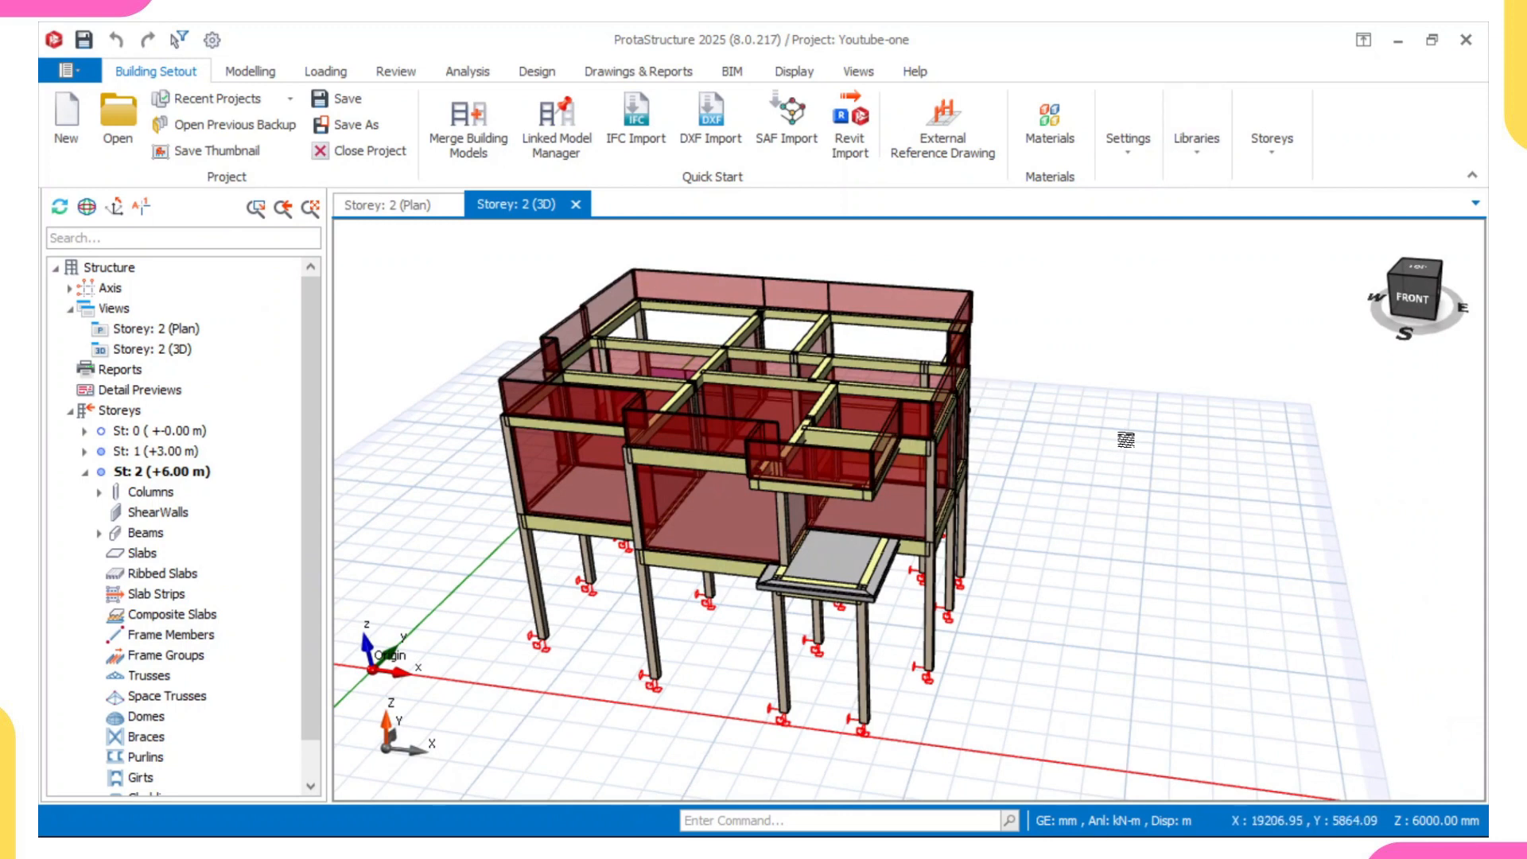
- Set the 1st storey bottom level to 450 mm in the storey settings
click(1271, 142)
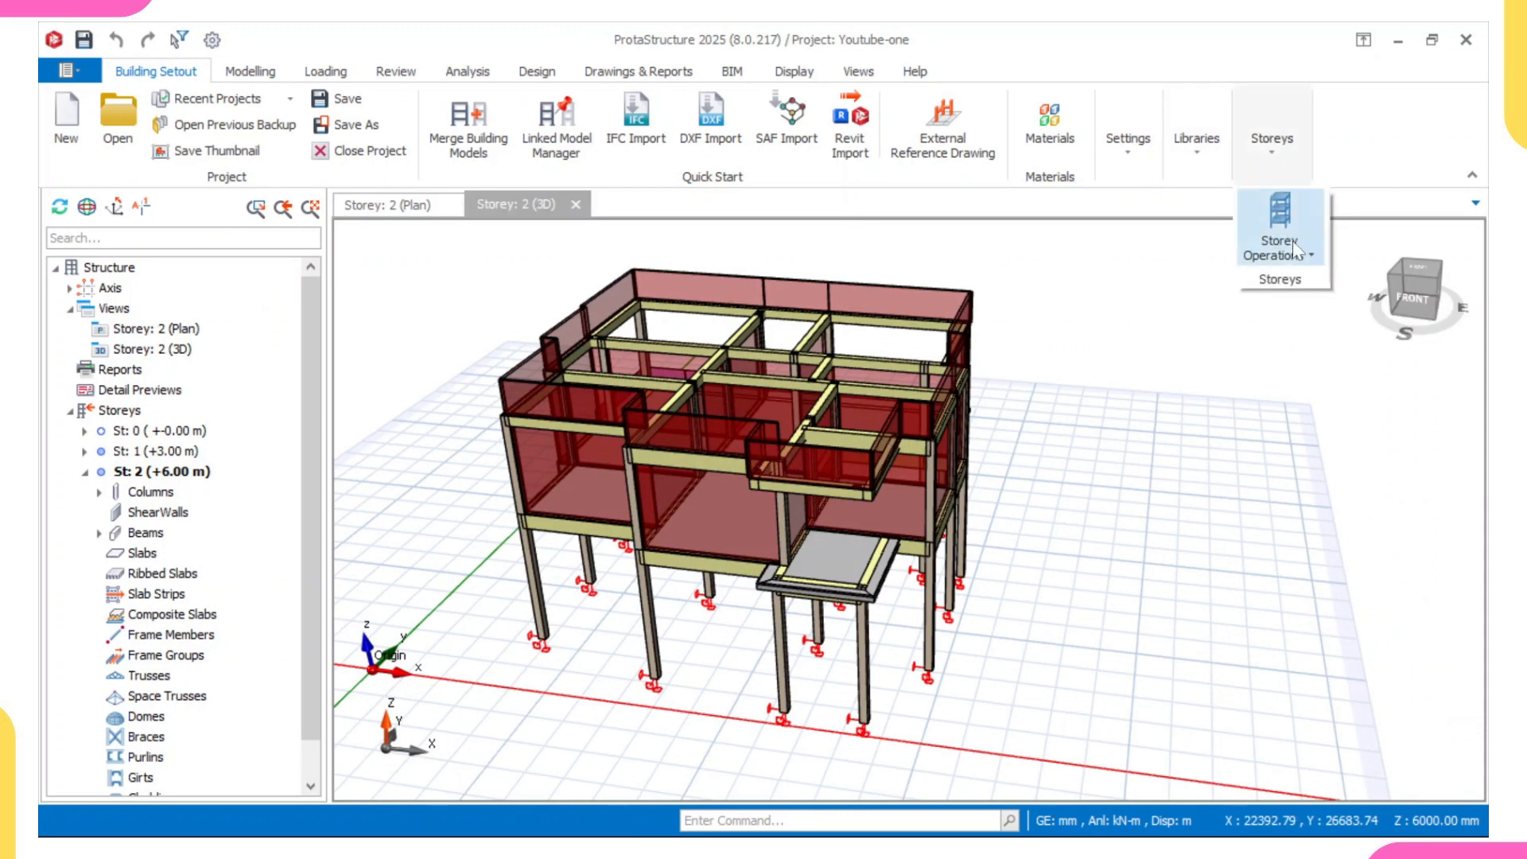
click(1293, 242)
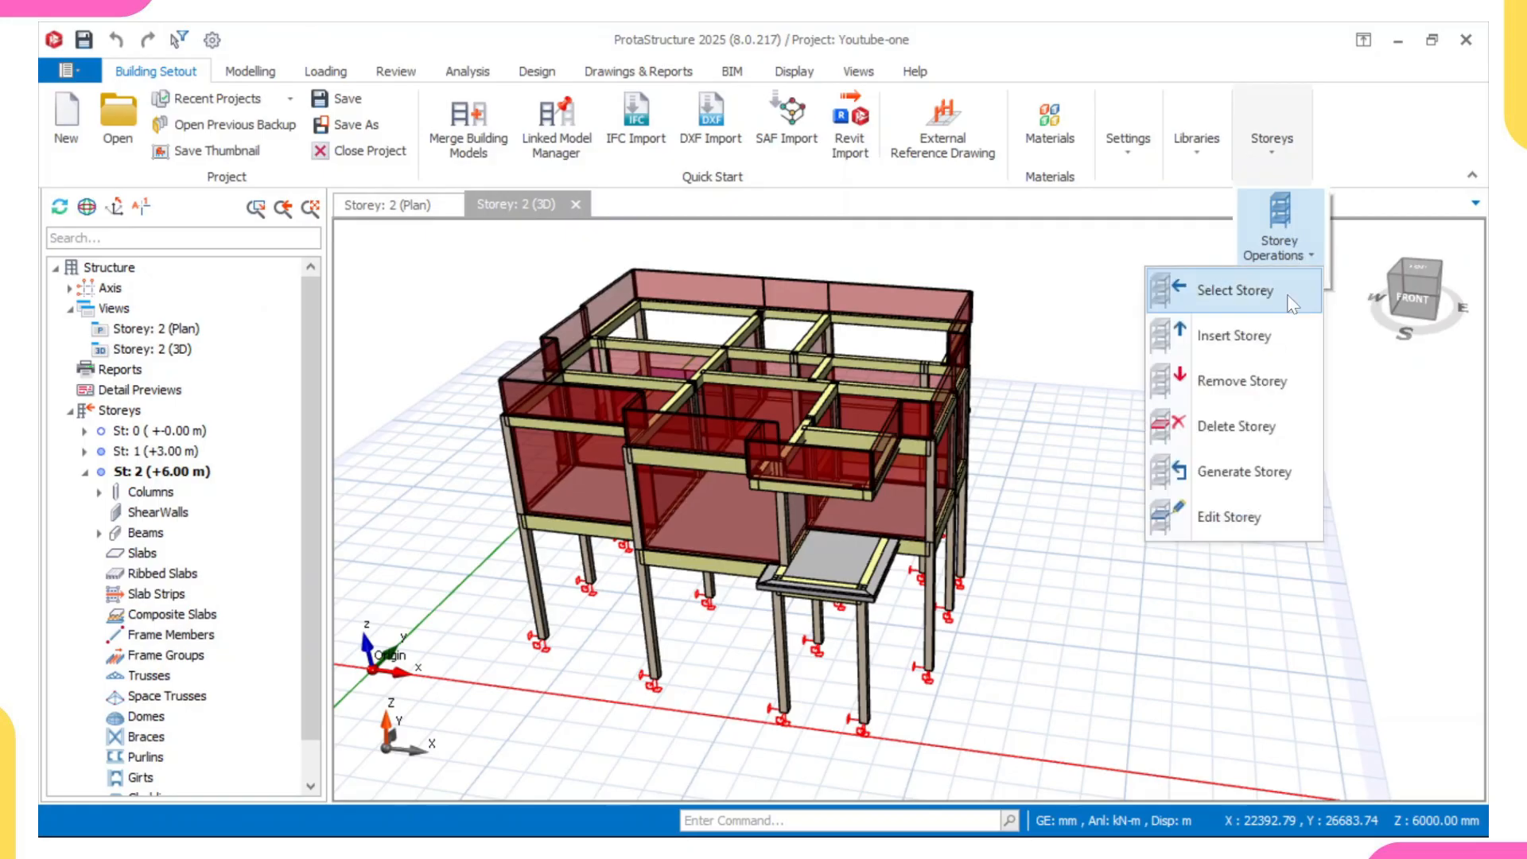
click(1221, 520)
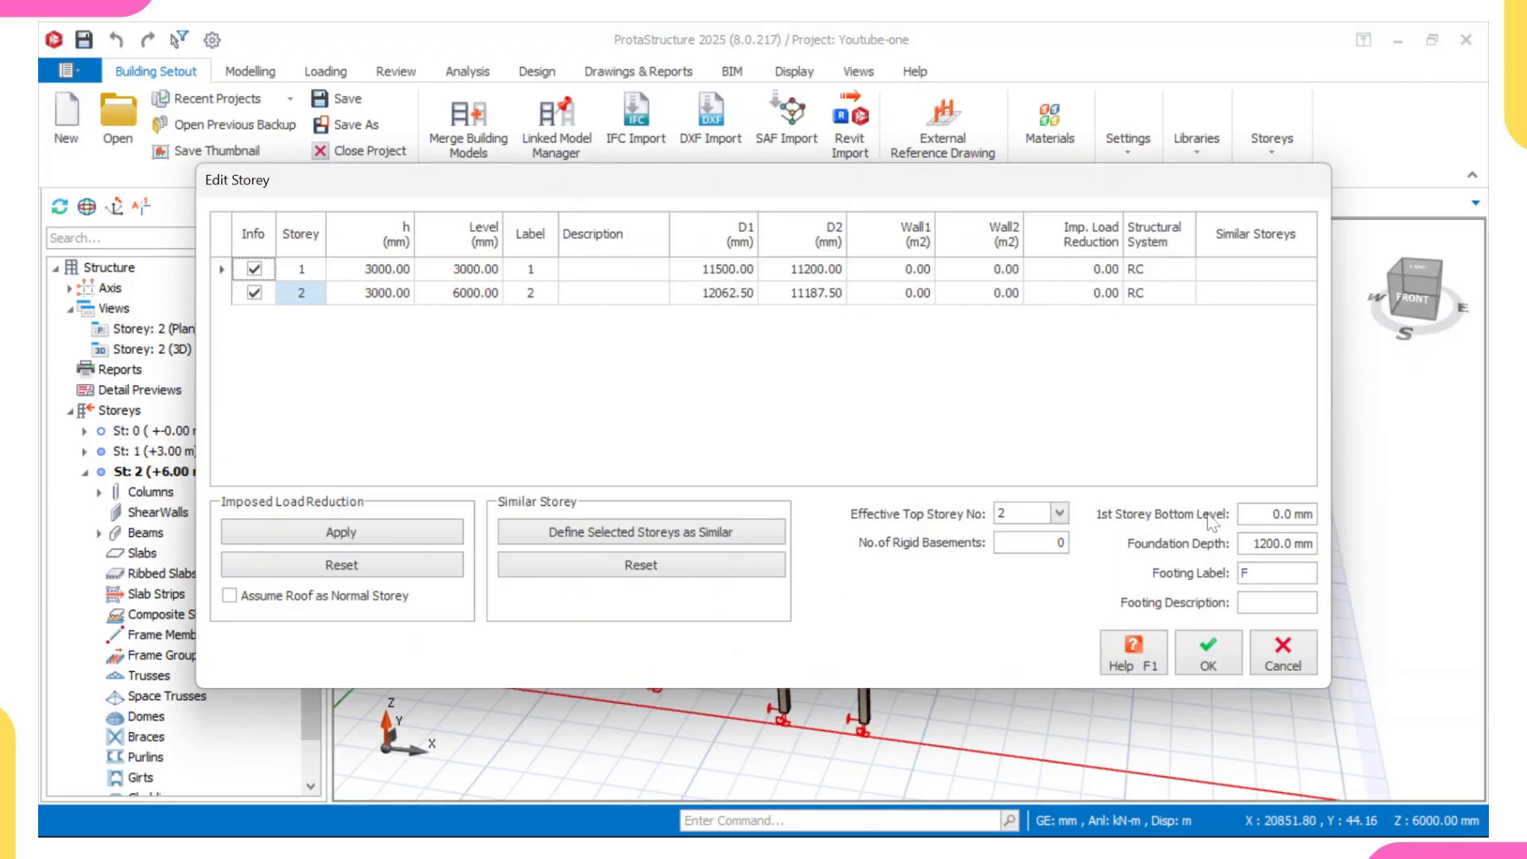
drag(1245, 517, 1322, 526)
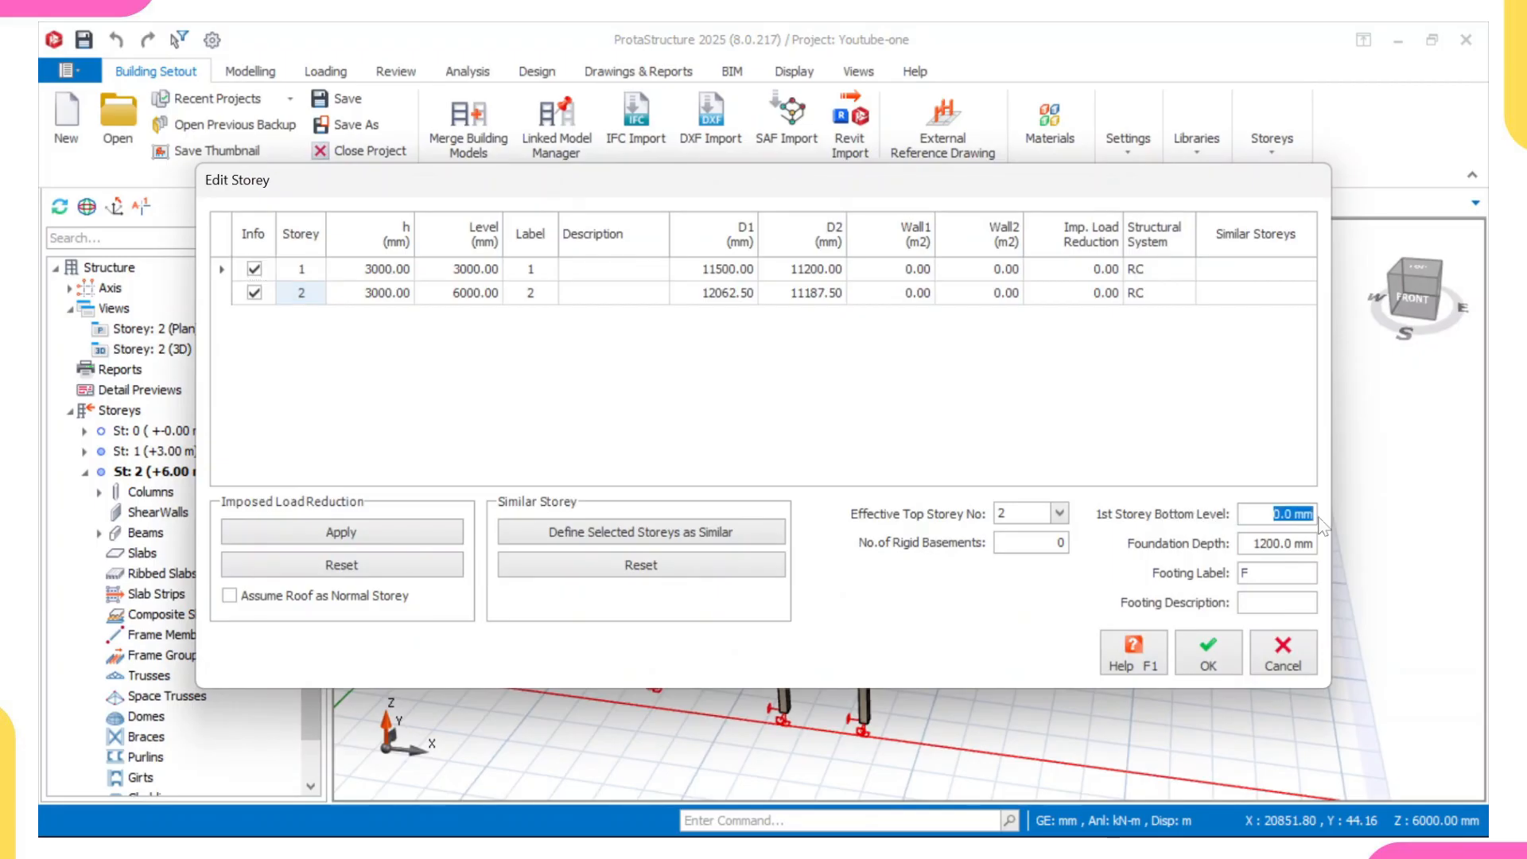
text(450)
click(1214, 644)
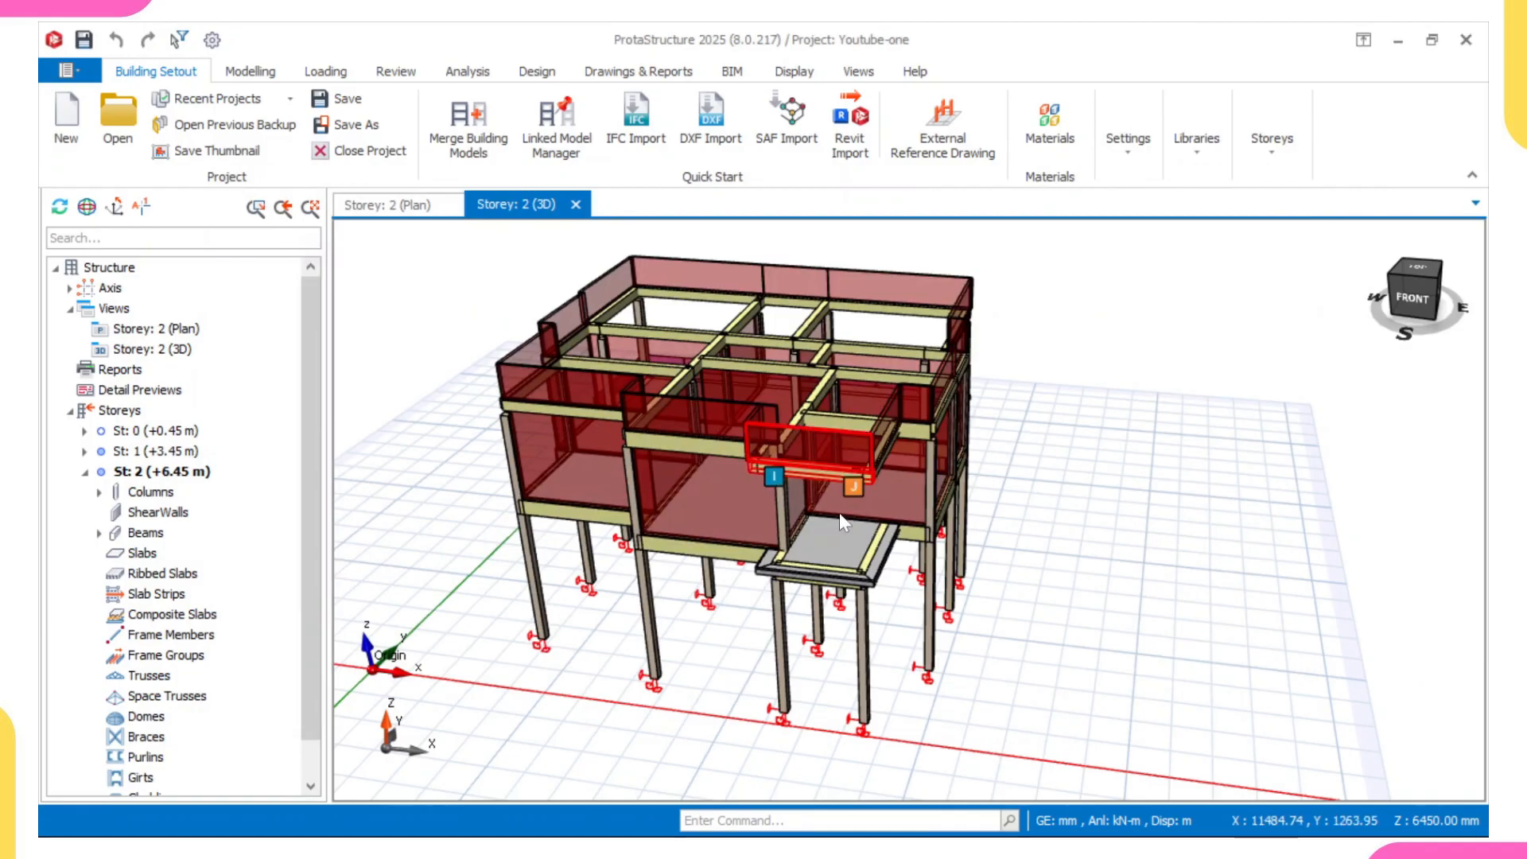
- Show the Axes, Ghost Axes, Plane Definitions and Texts layers in the 3D model
middle_drag(859, 383, 873, 417)
shift+middle_drag(873, 418, 846, 445)
scroll(847, 429, down, 2)
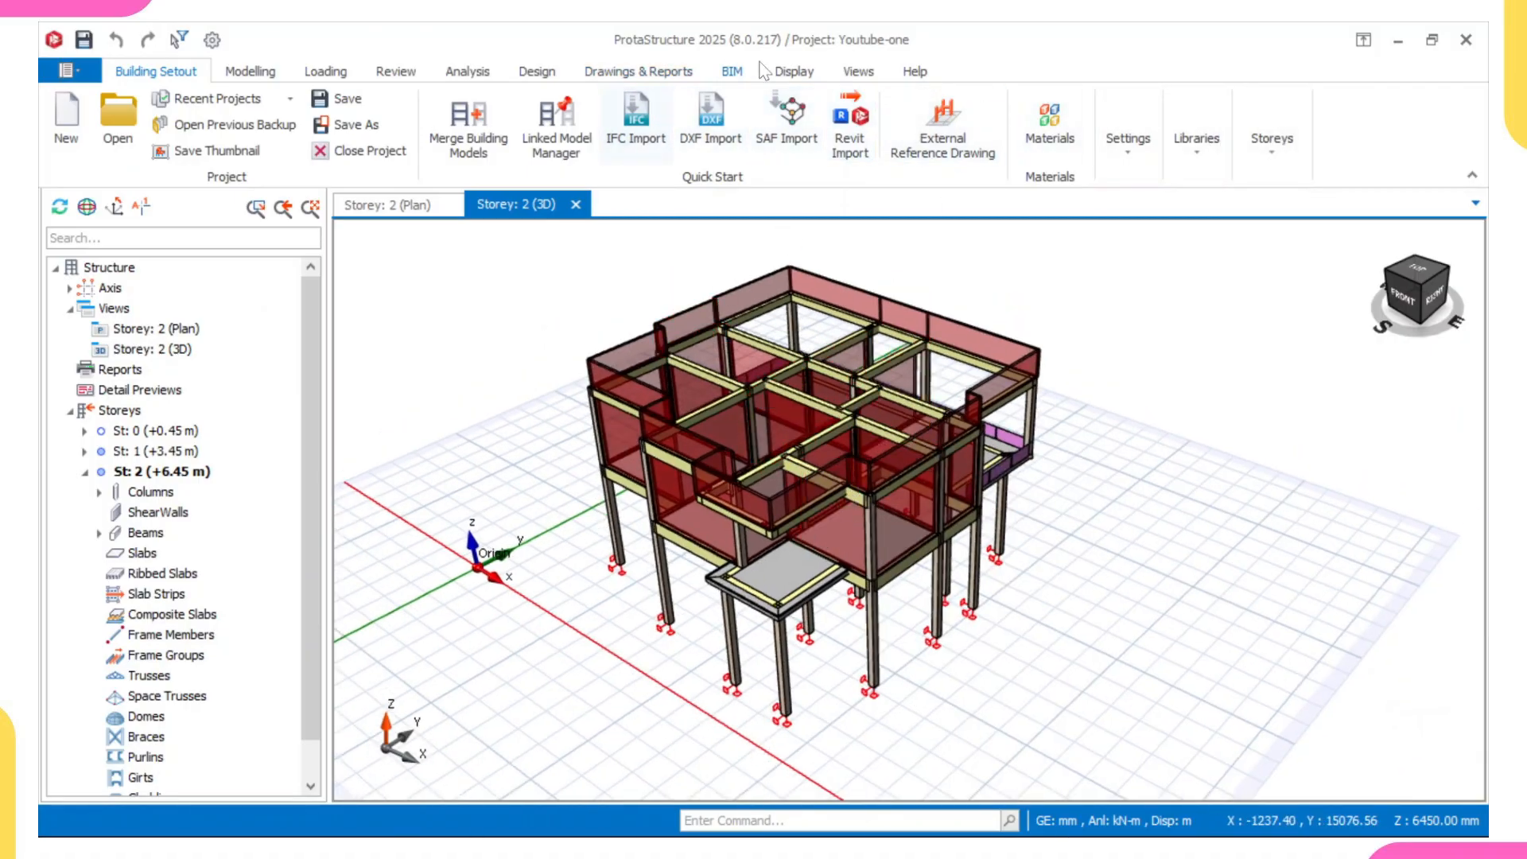
click(806, 73)
click(489, 141)
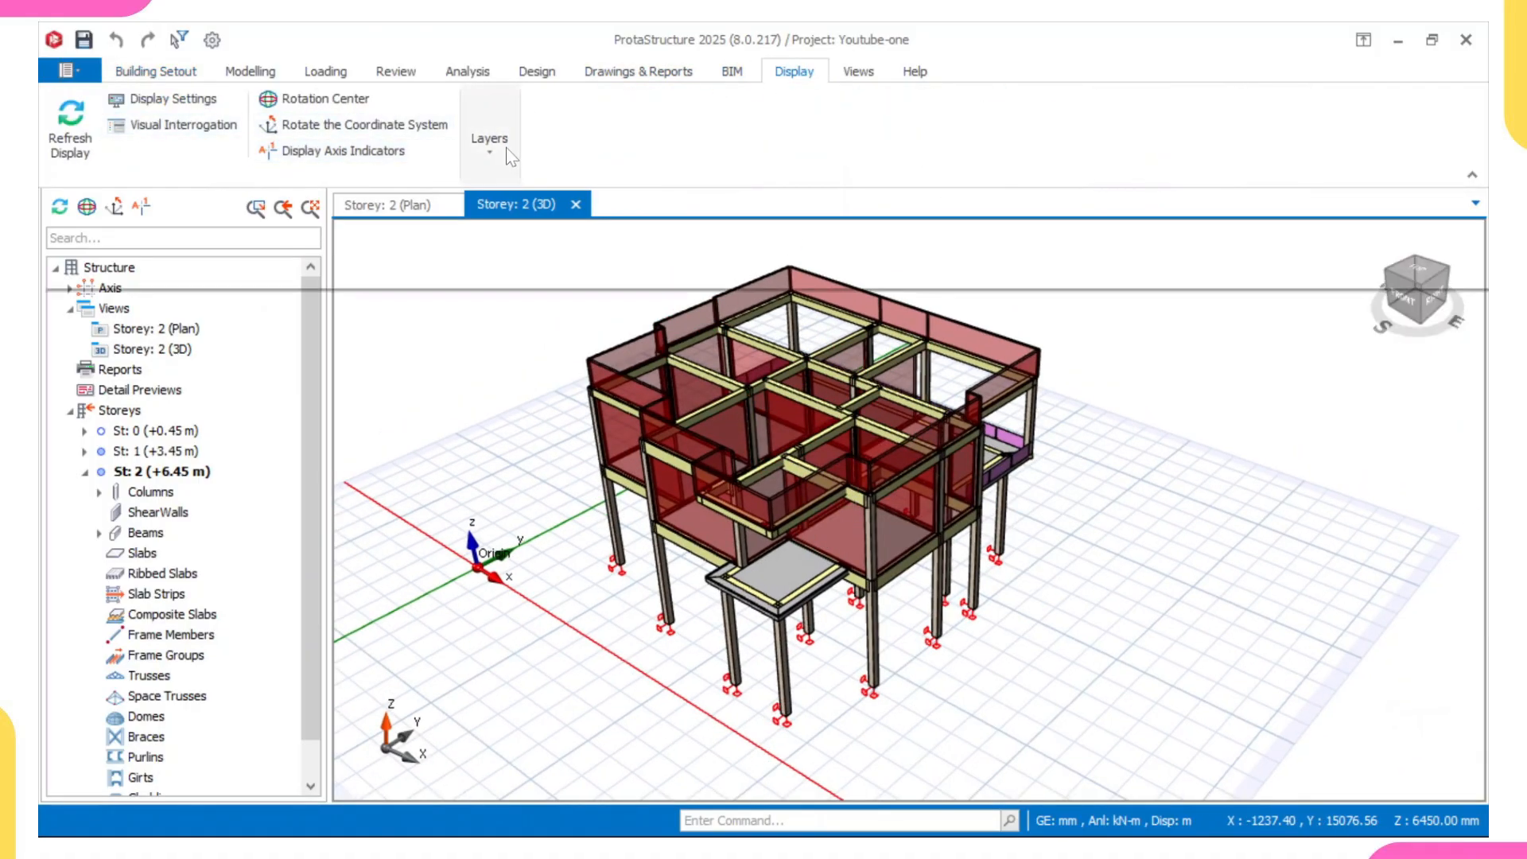
click(164, 225)
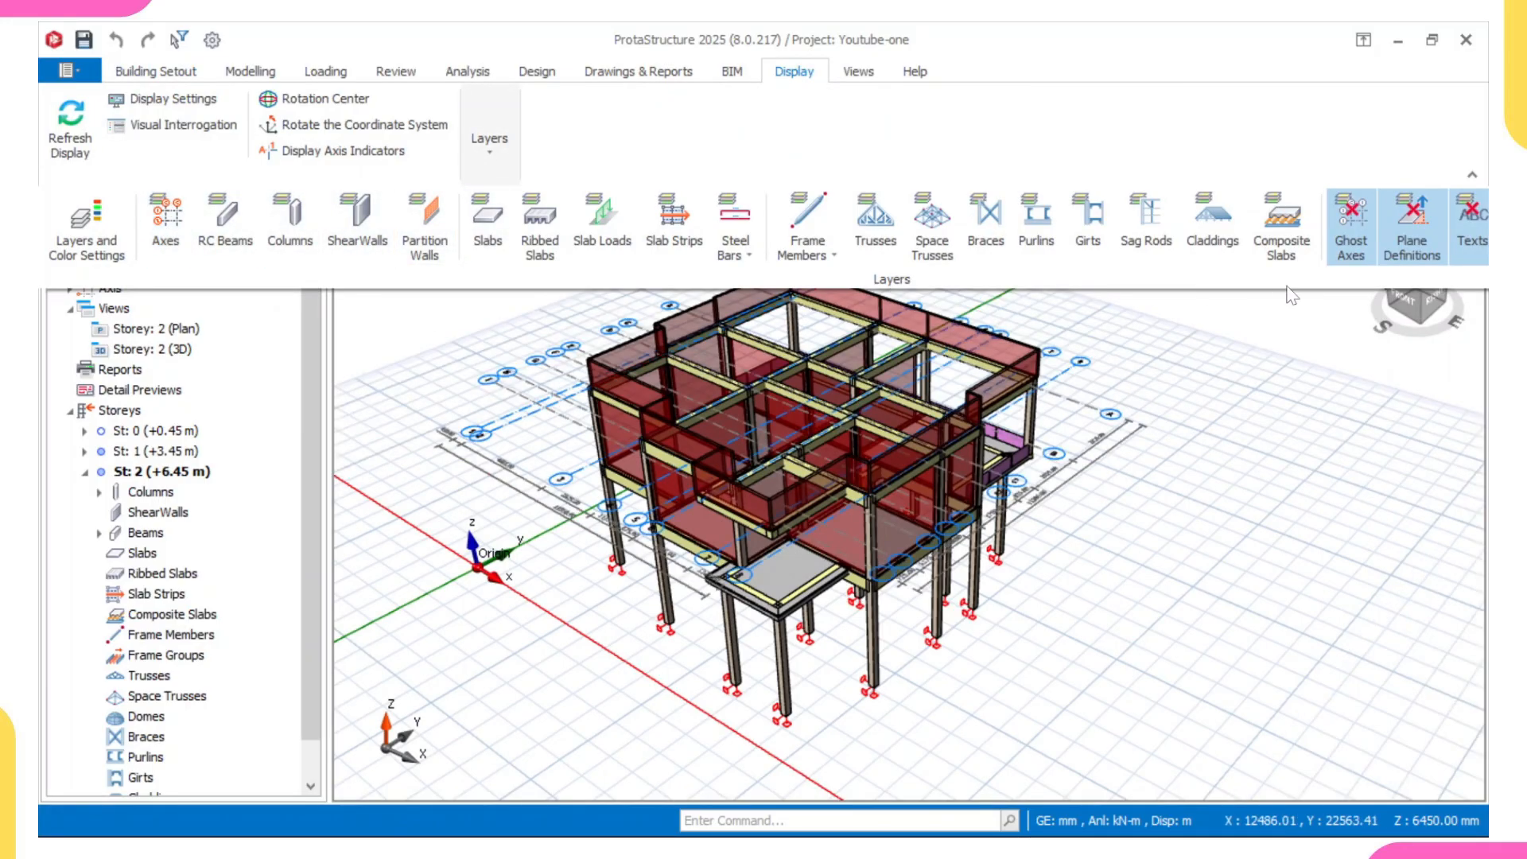
click(1371, 231)
click(1425, 226)
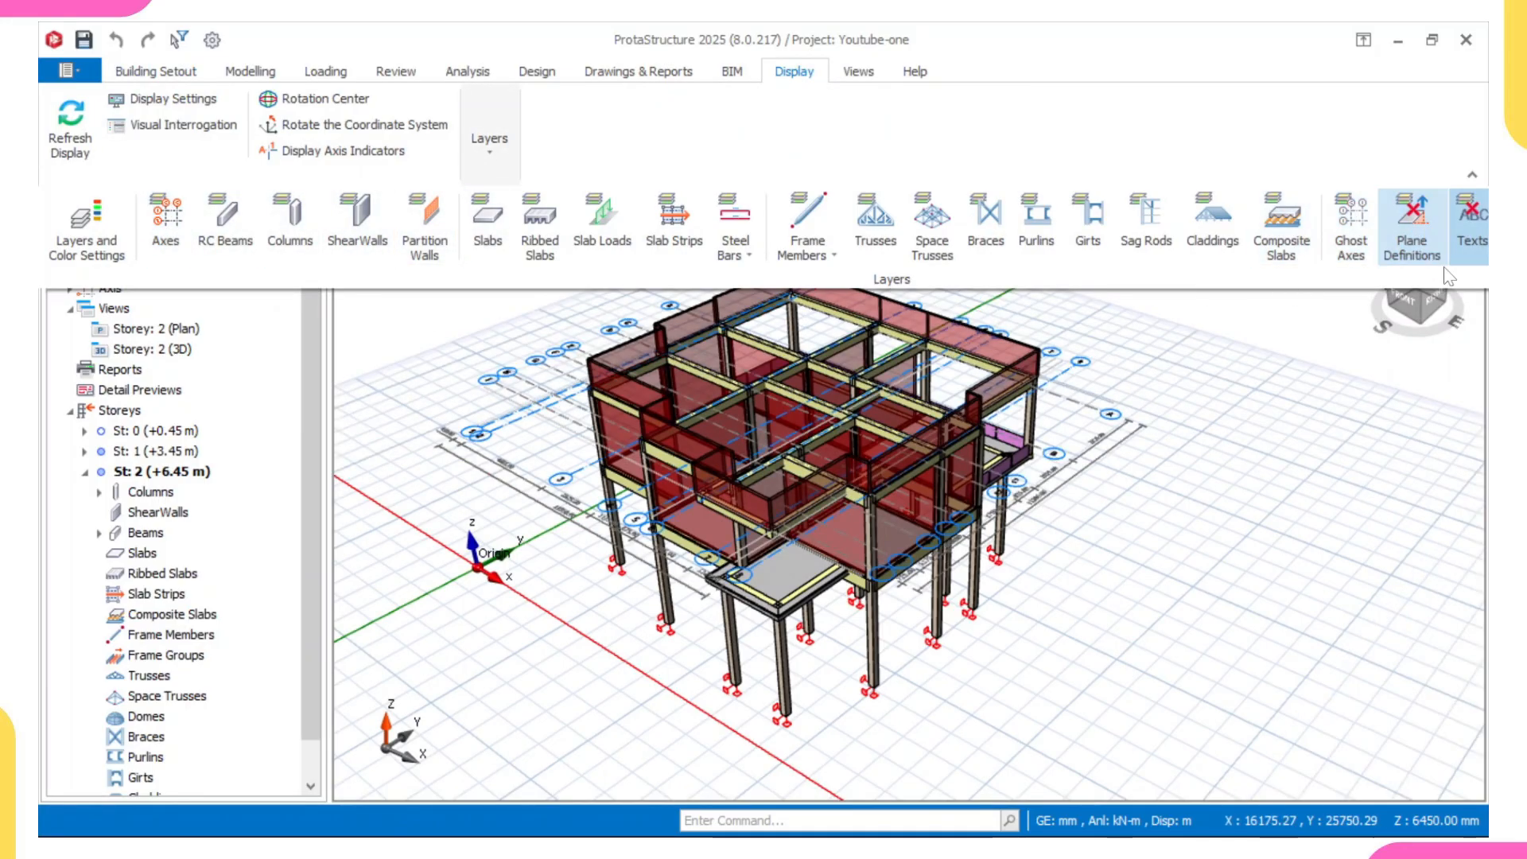
click(1467, 236)
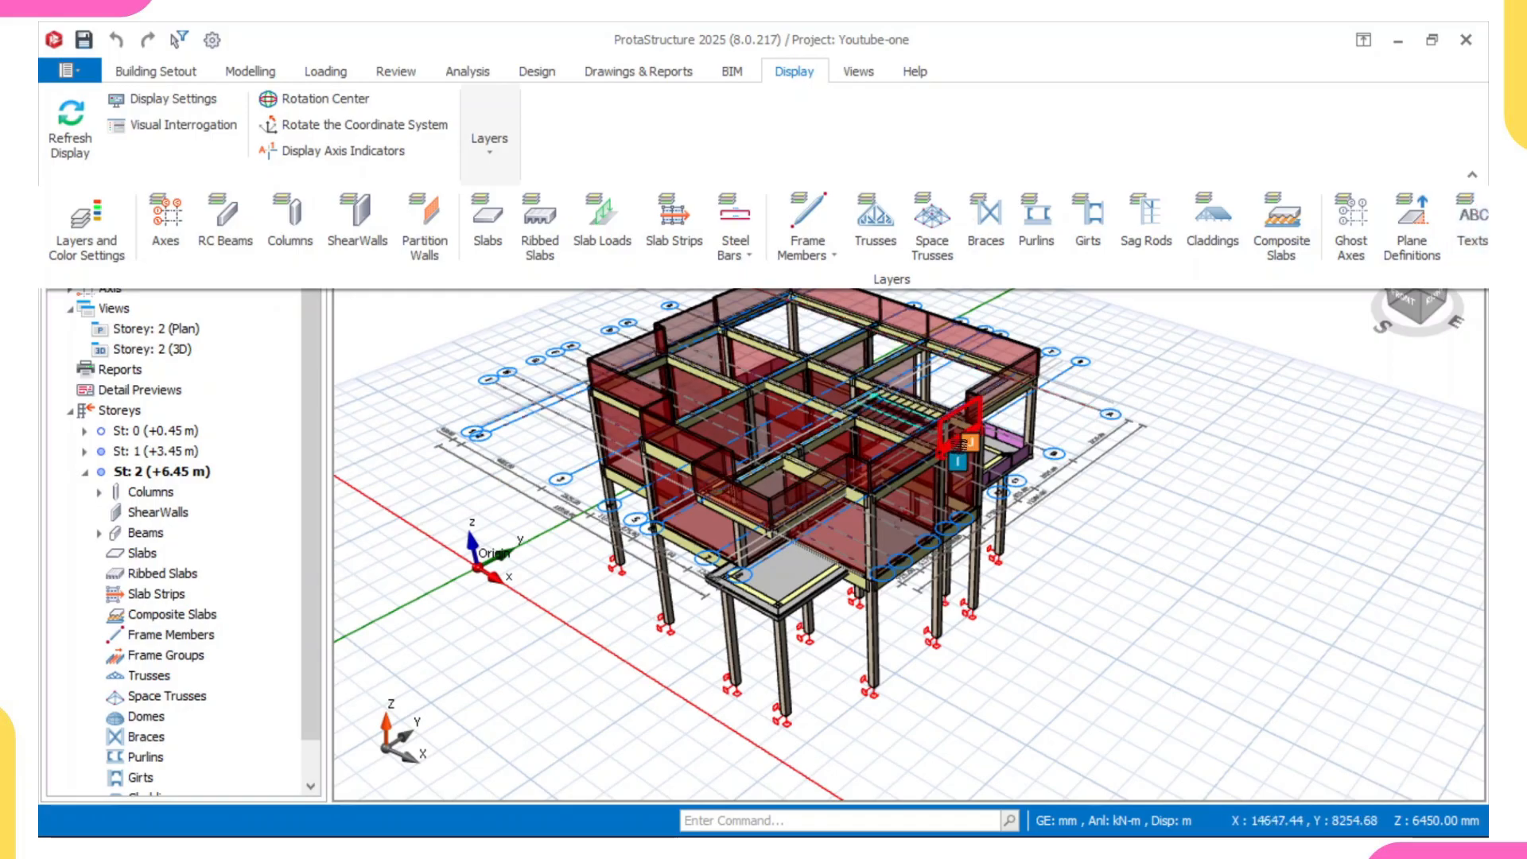
click(1167, 404)
middle_drag(869, 433, 800, 398)
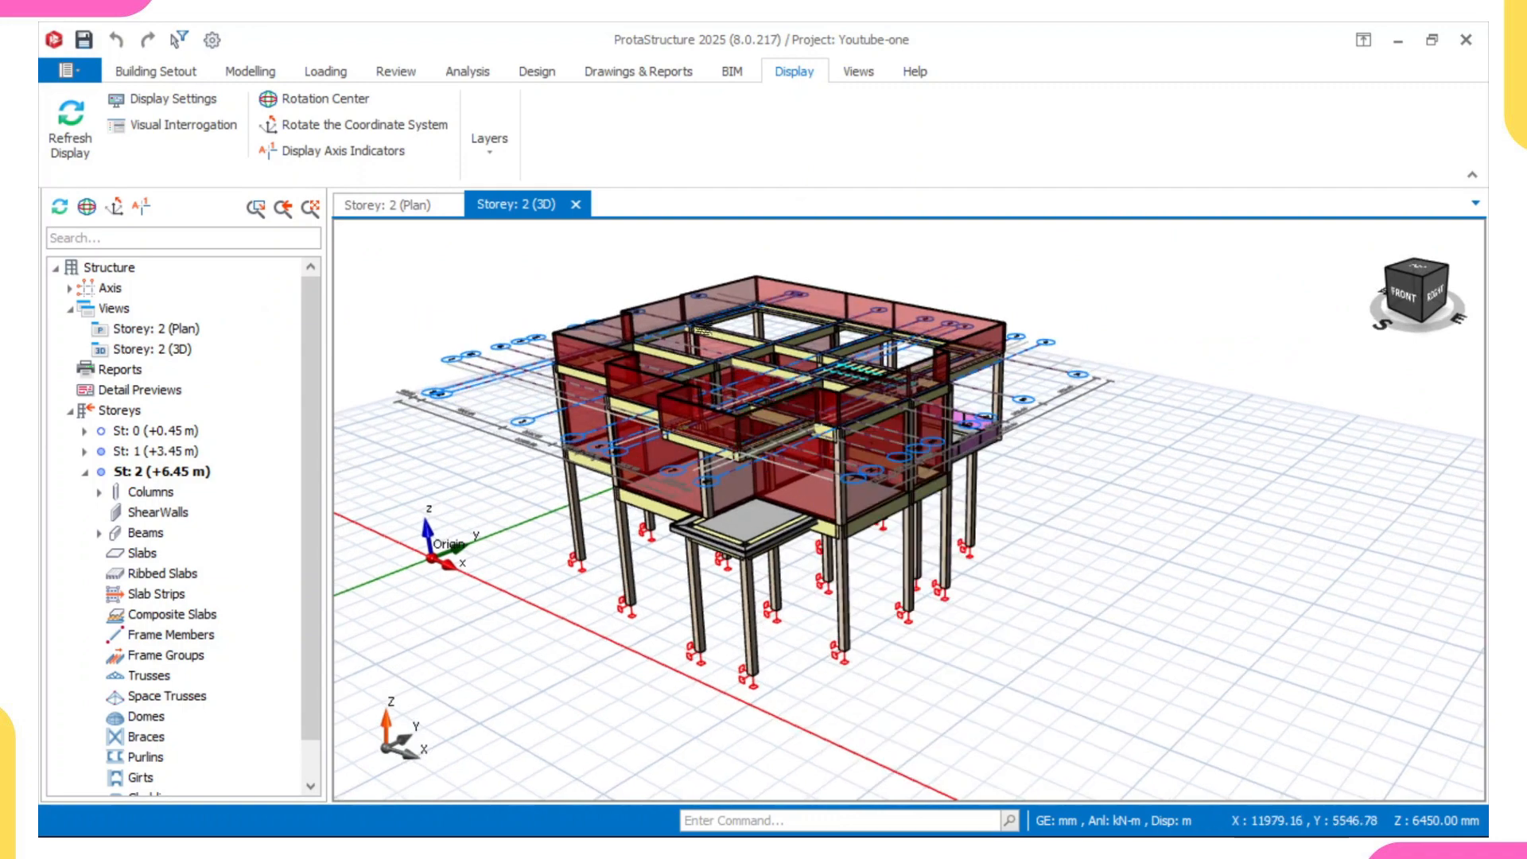
- In the building analysis materials, set the concrete grade to C20/25 for all members of this material class in the storey
click(475, 72)
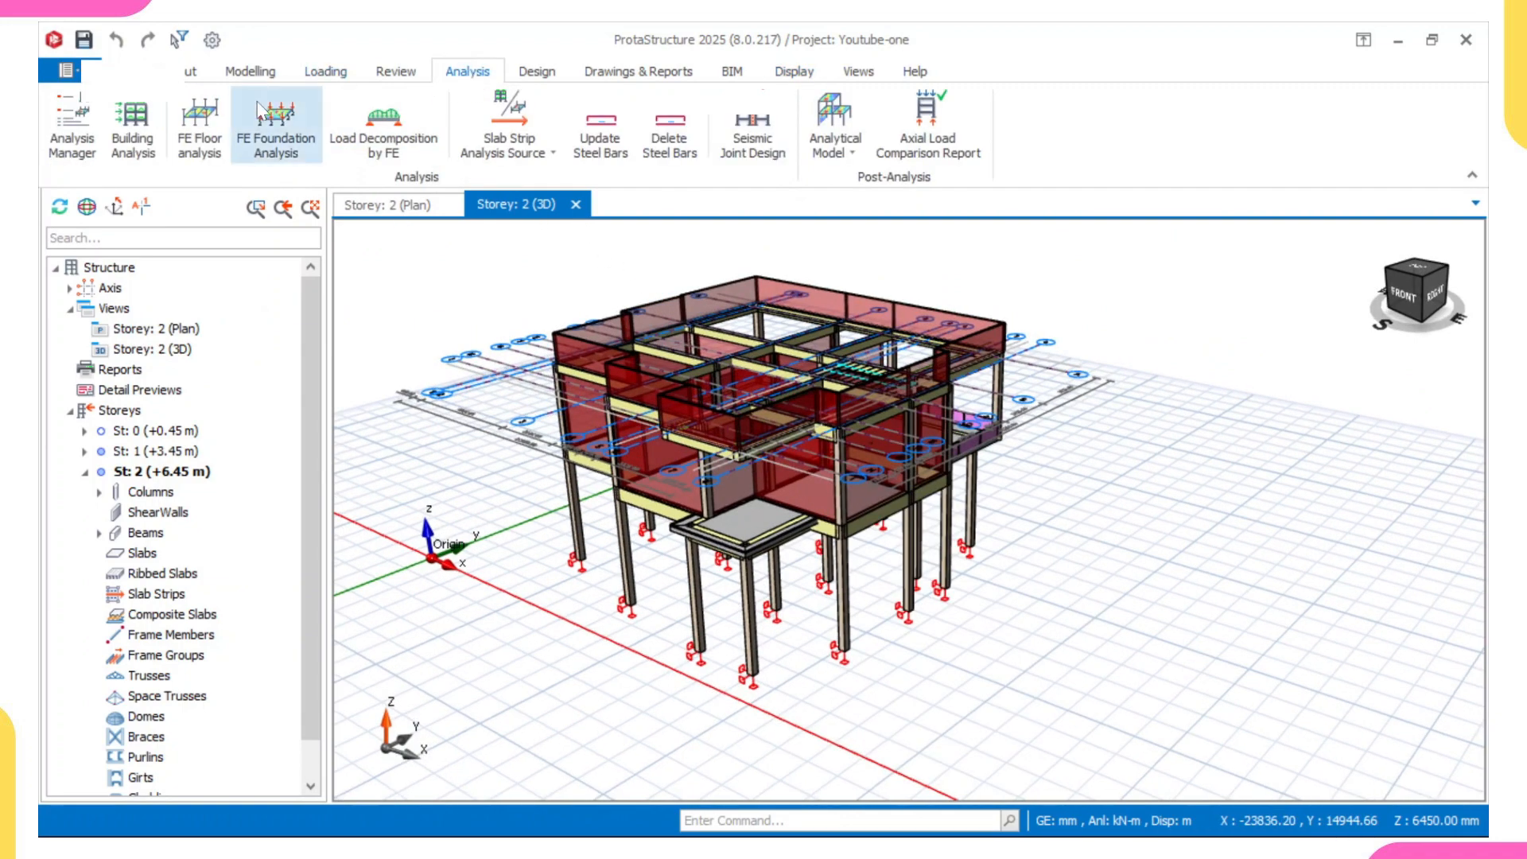
click(132, 146)
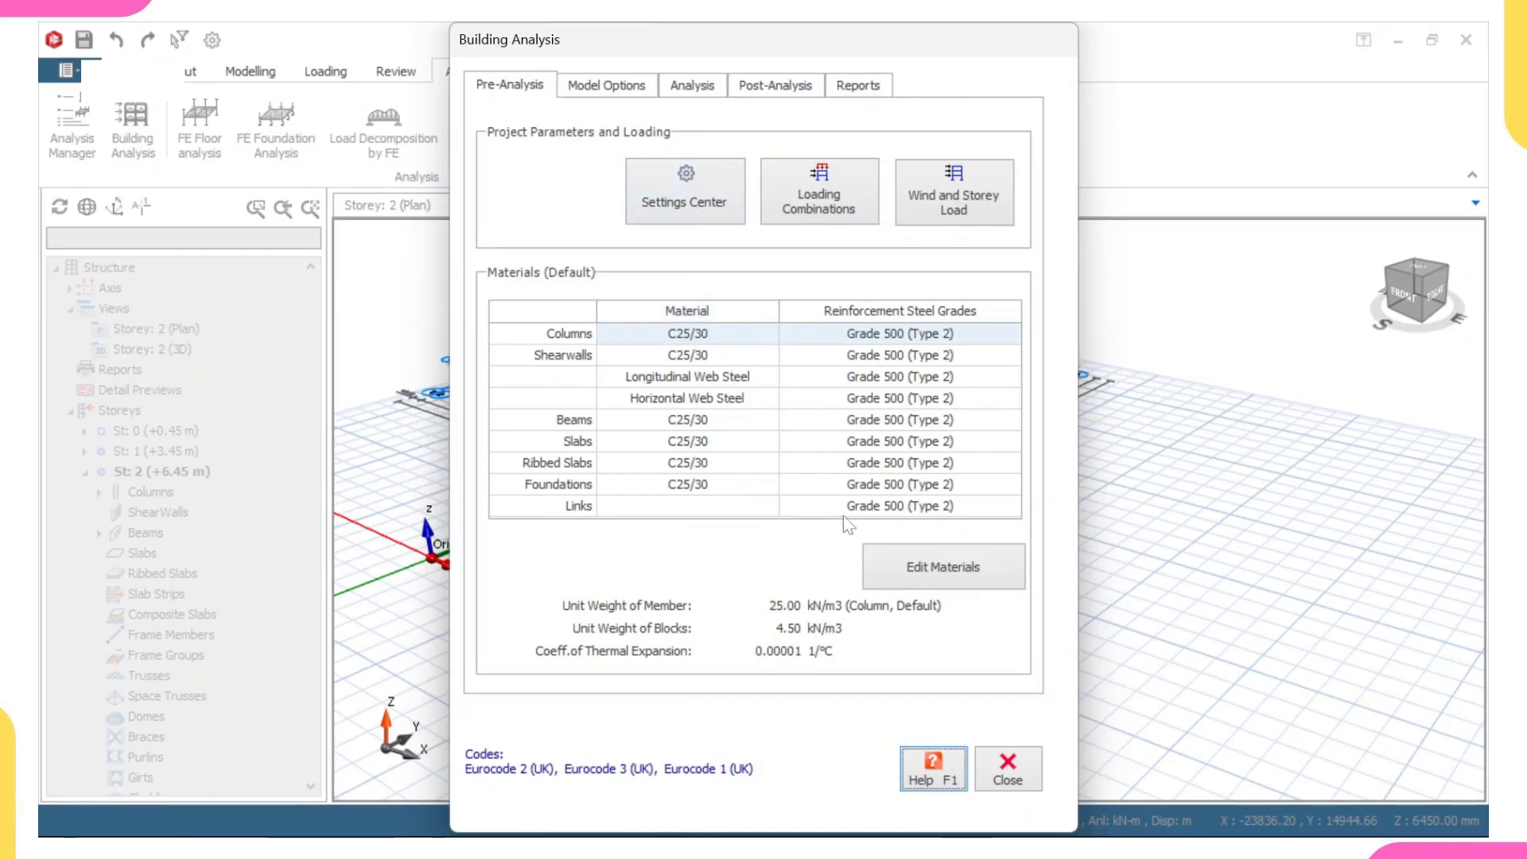
click(947, 571)
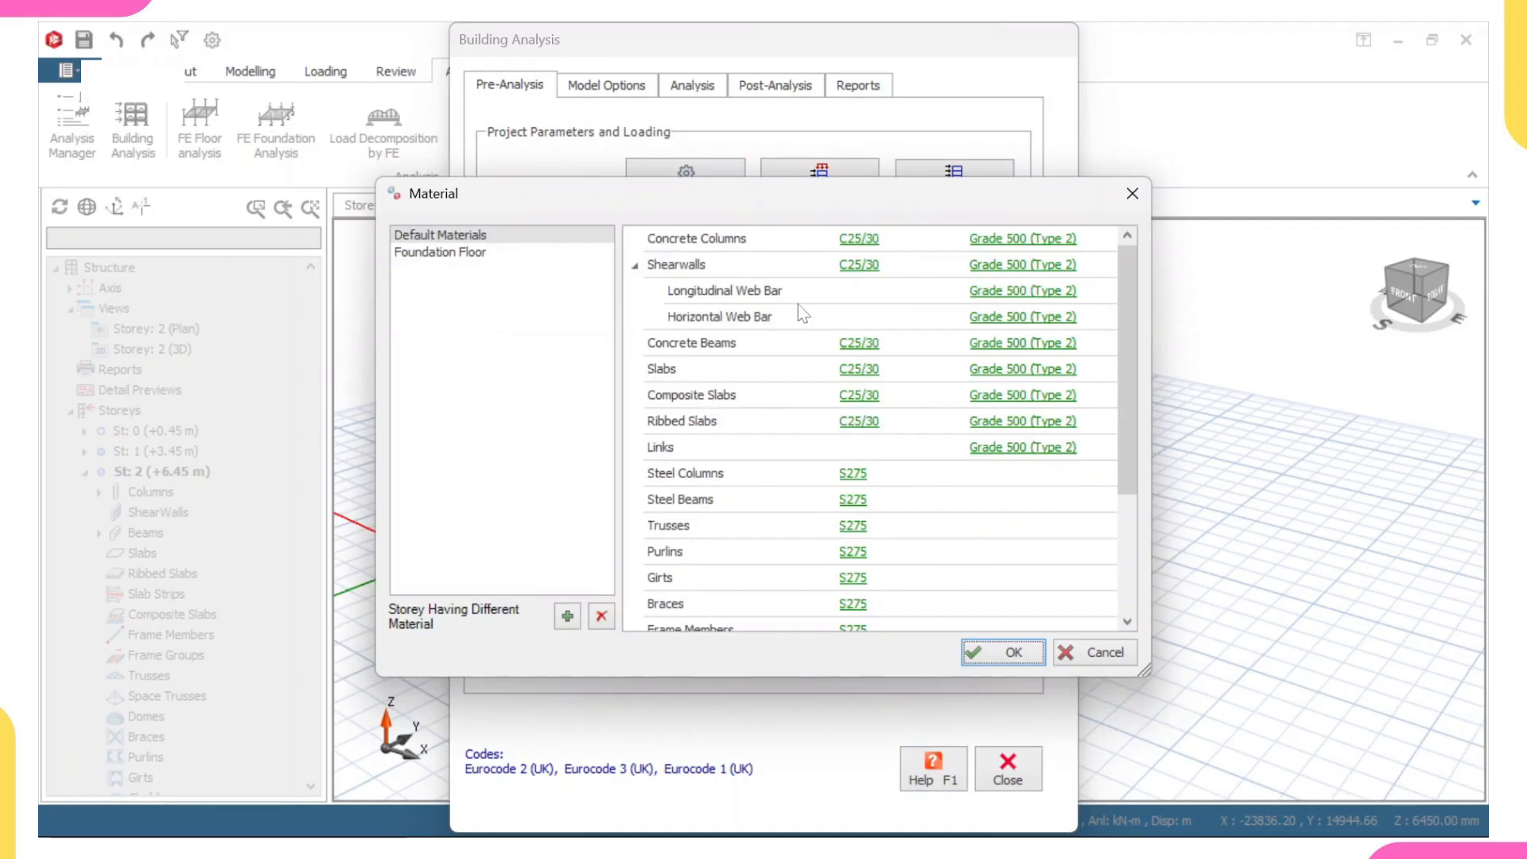
click(857, 241)
click(410, 197)
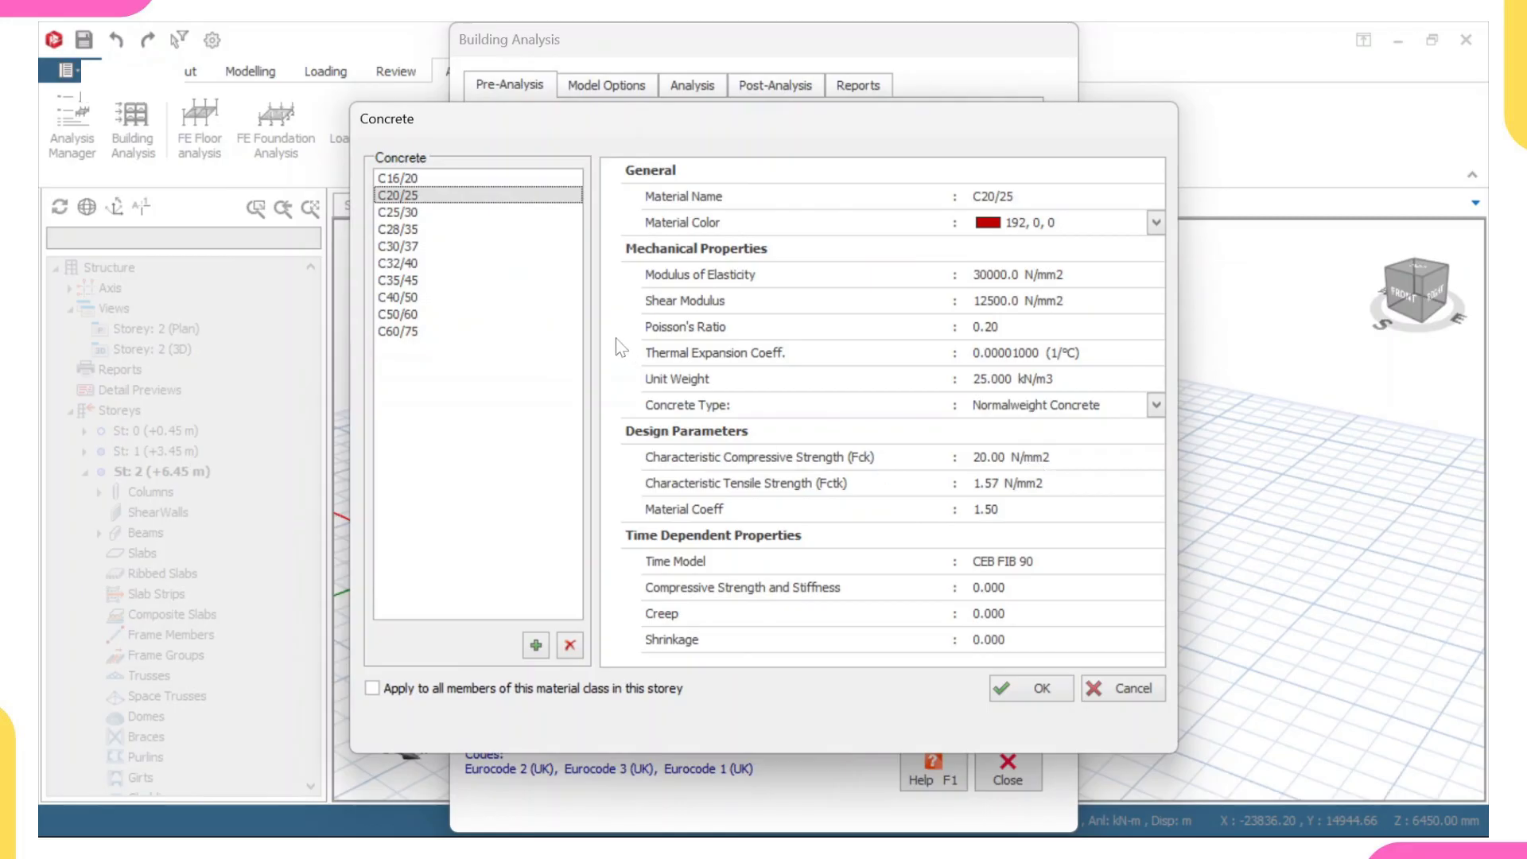
click(370, 686)
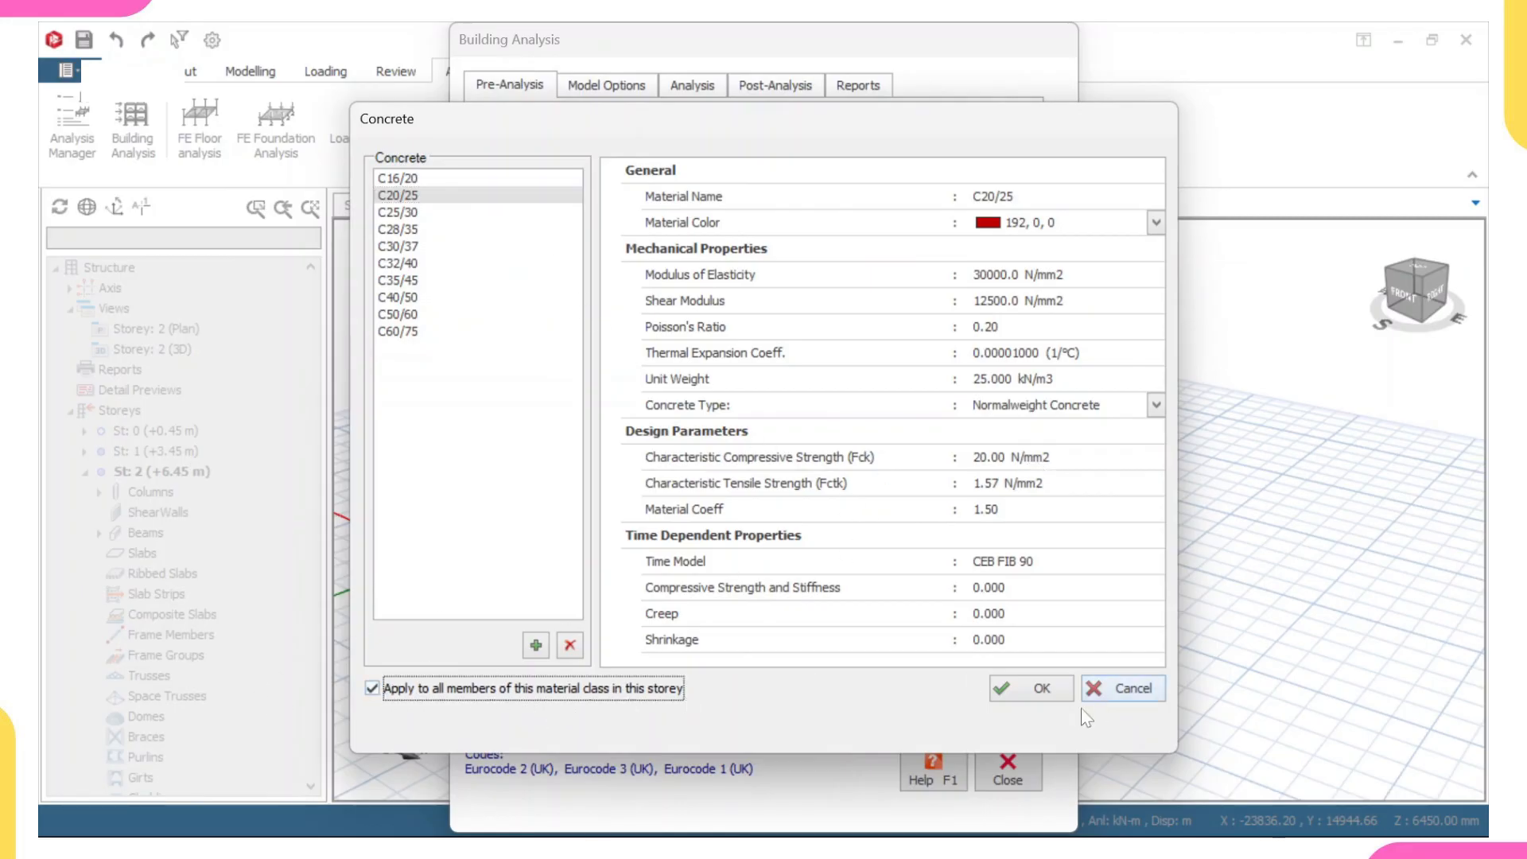
click(1035, 690)
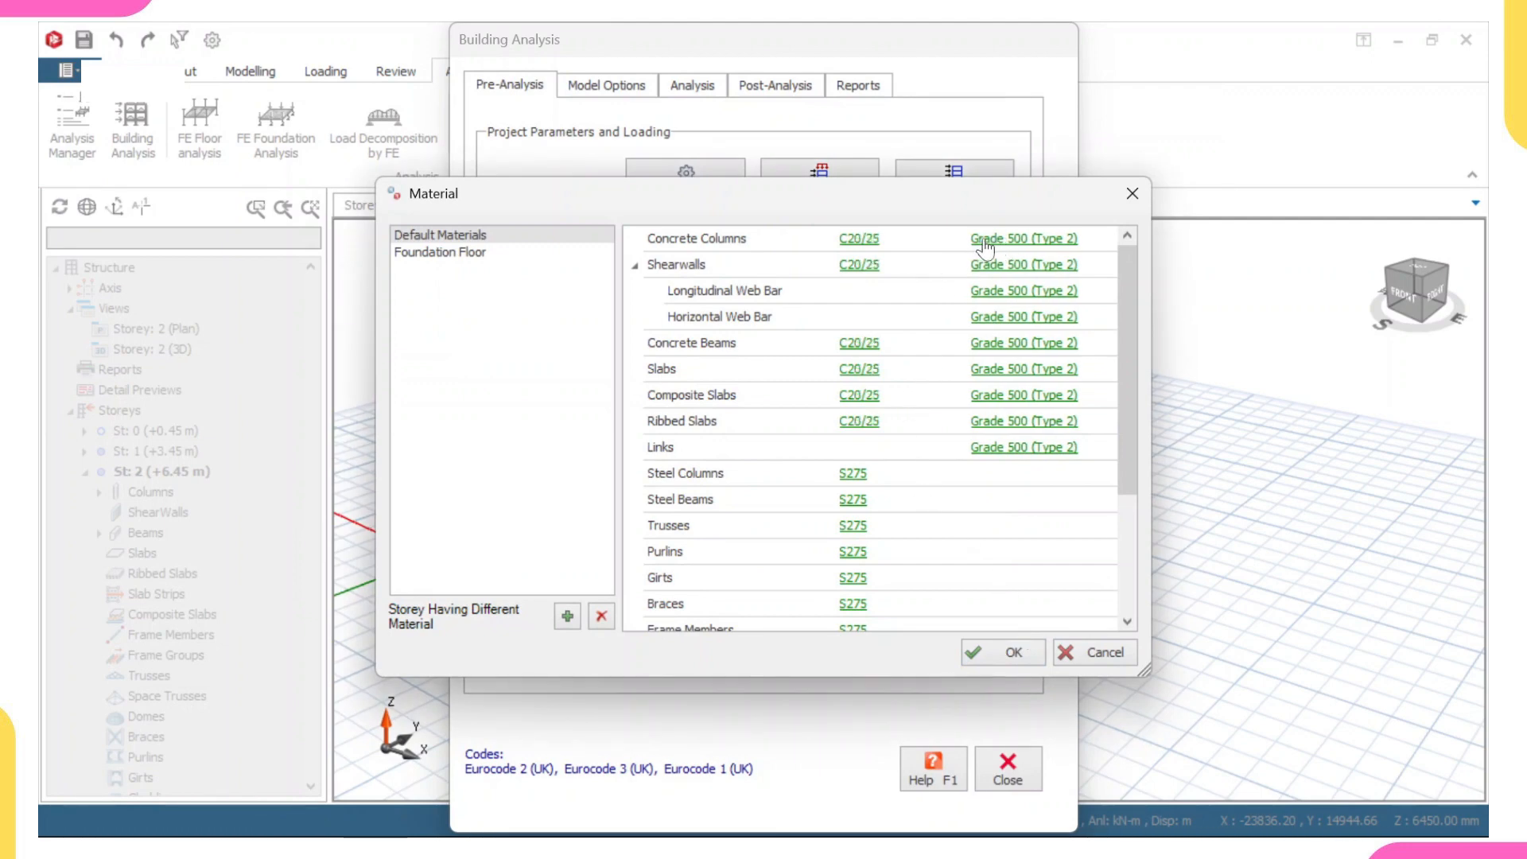
- Choose Grade 460 (Type 2) as the reinforcement steel and apply it to all members of this material class in the storey
click(1020, 242)
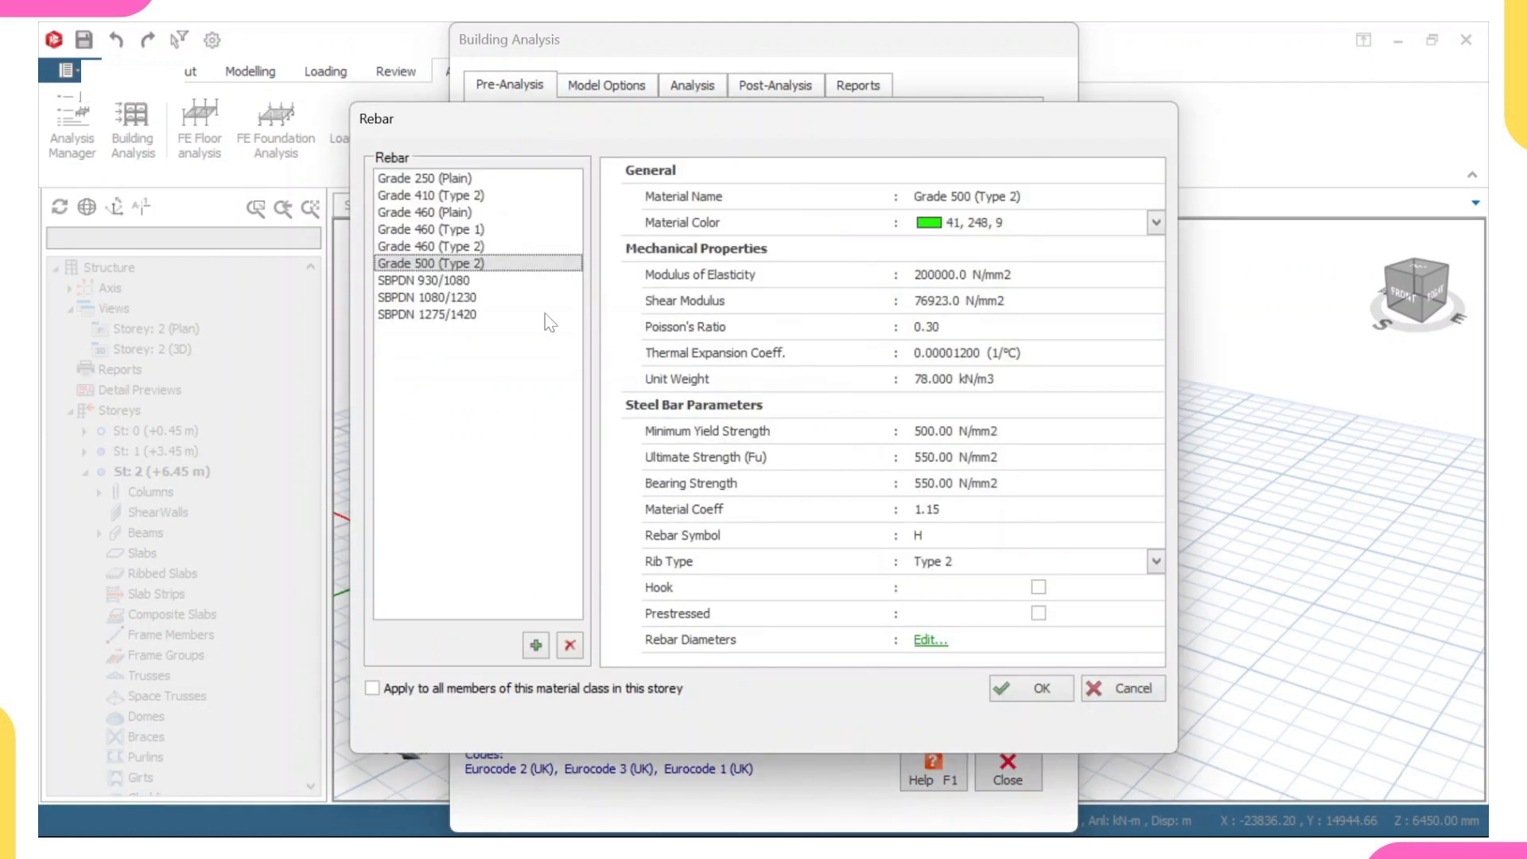
click(451, 251)
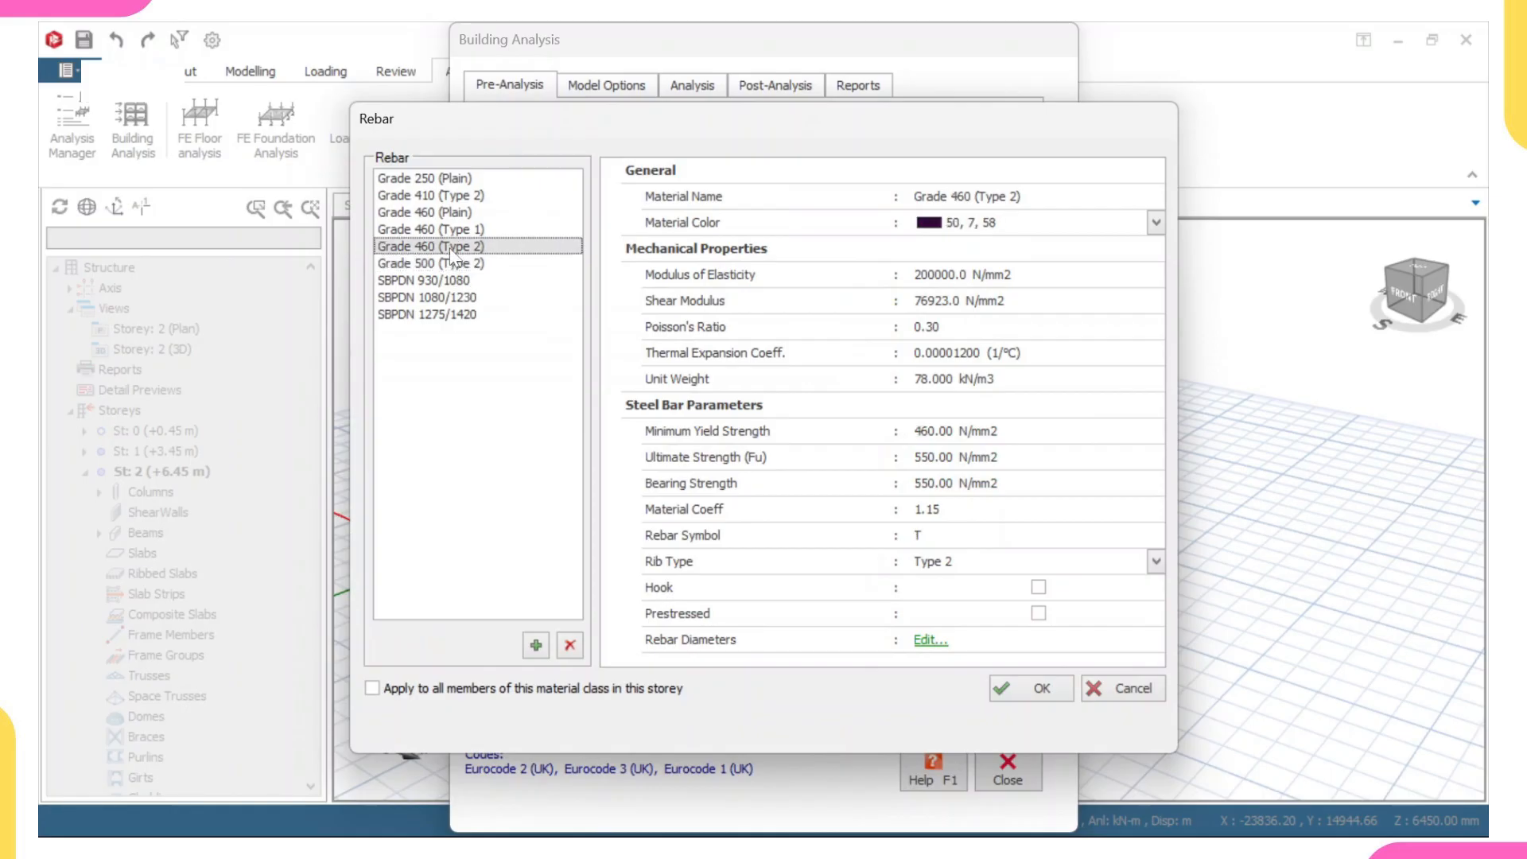
click(410, 688)
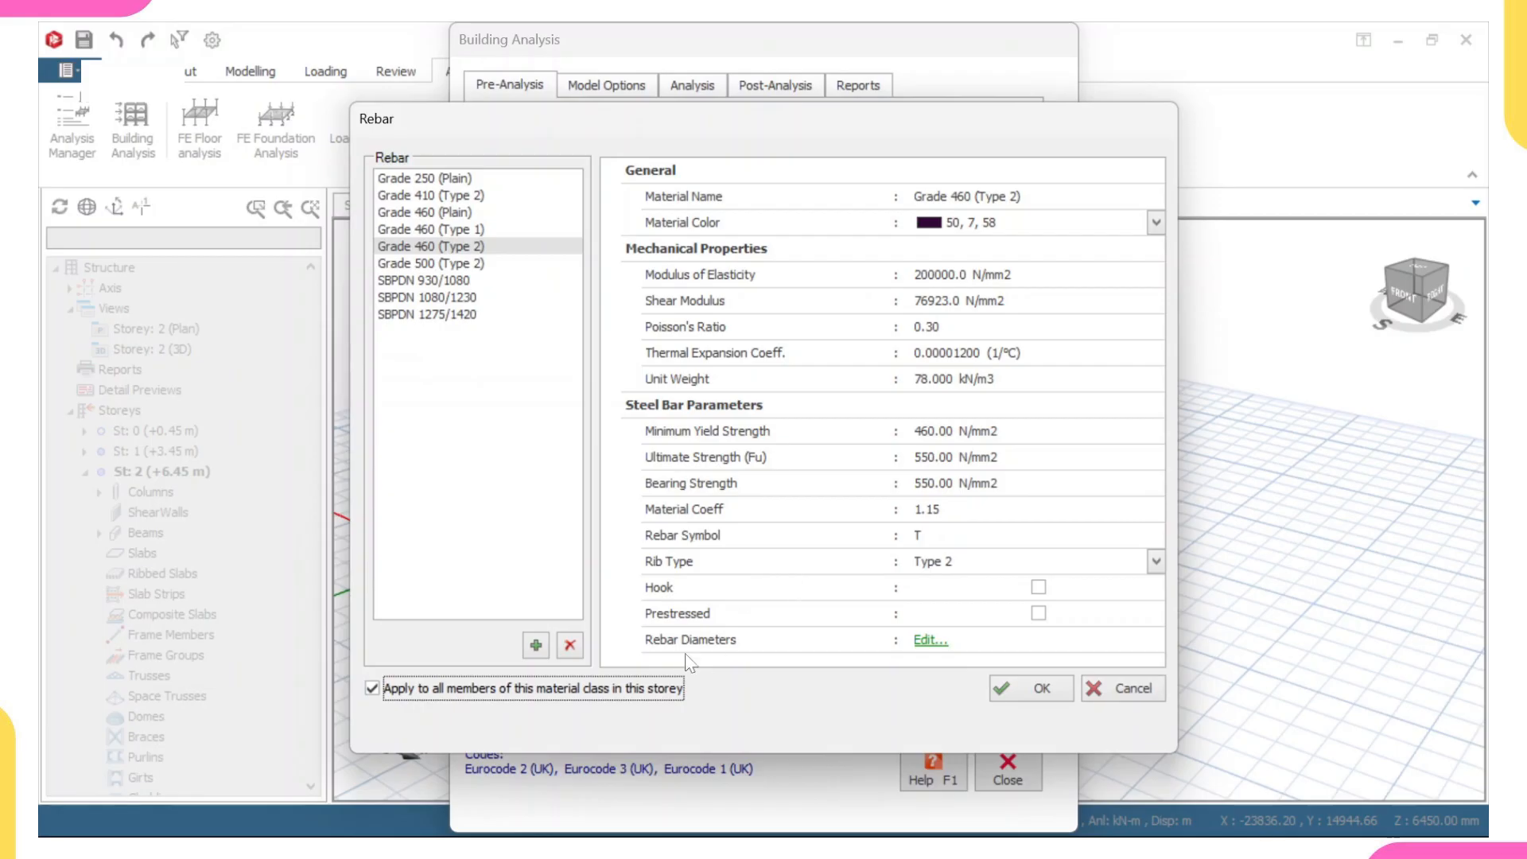
- In the Grade 460 (Type 2) rebar diameters, keep 16 mm for columns and disable 8, 10 and 12 mm for walls
click(929, 641)
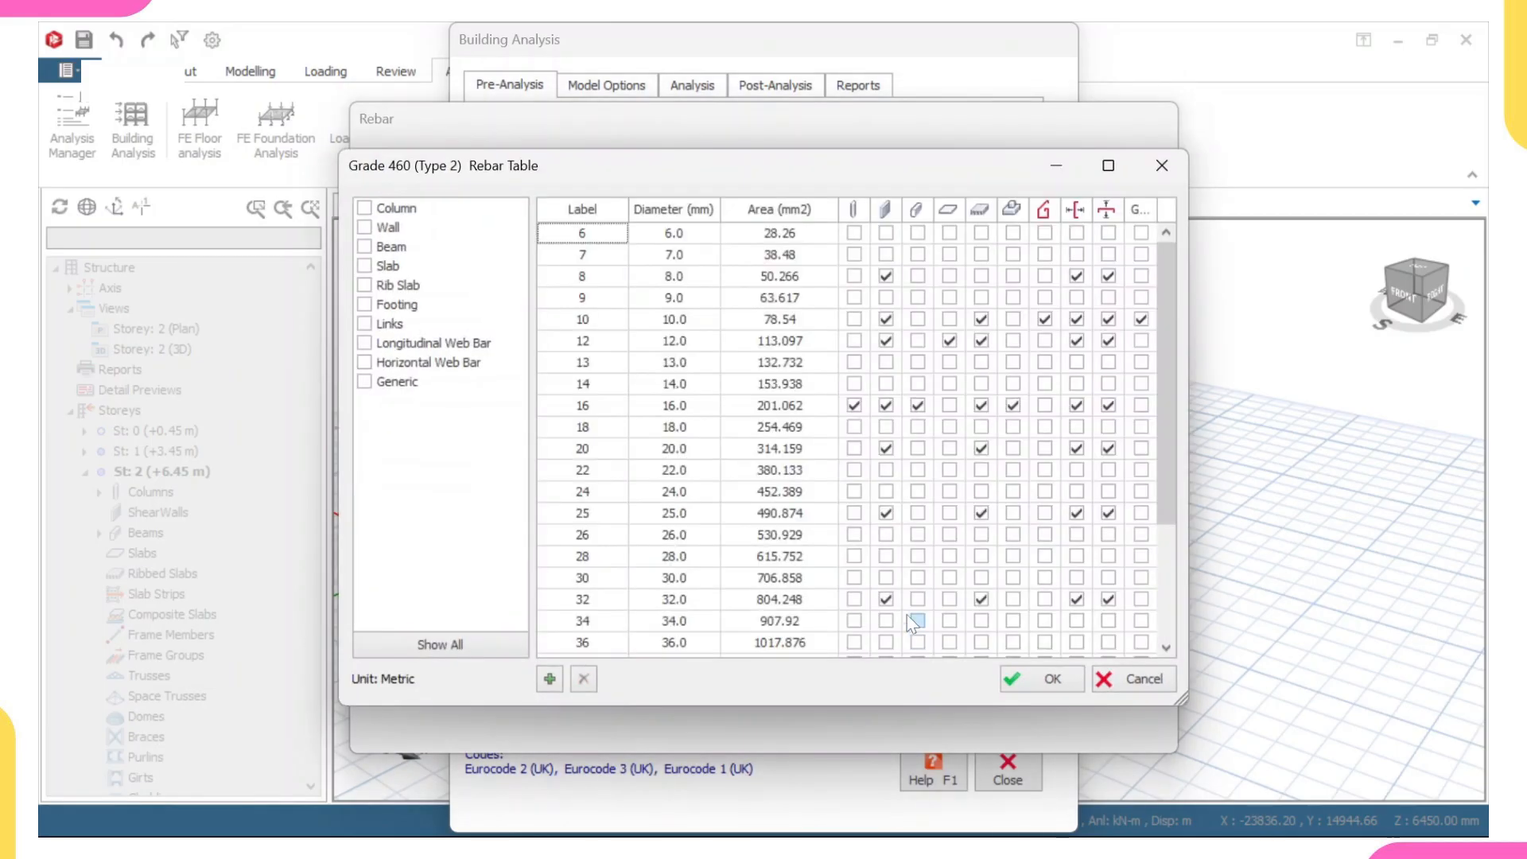
click(855, 383)
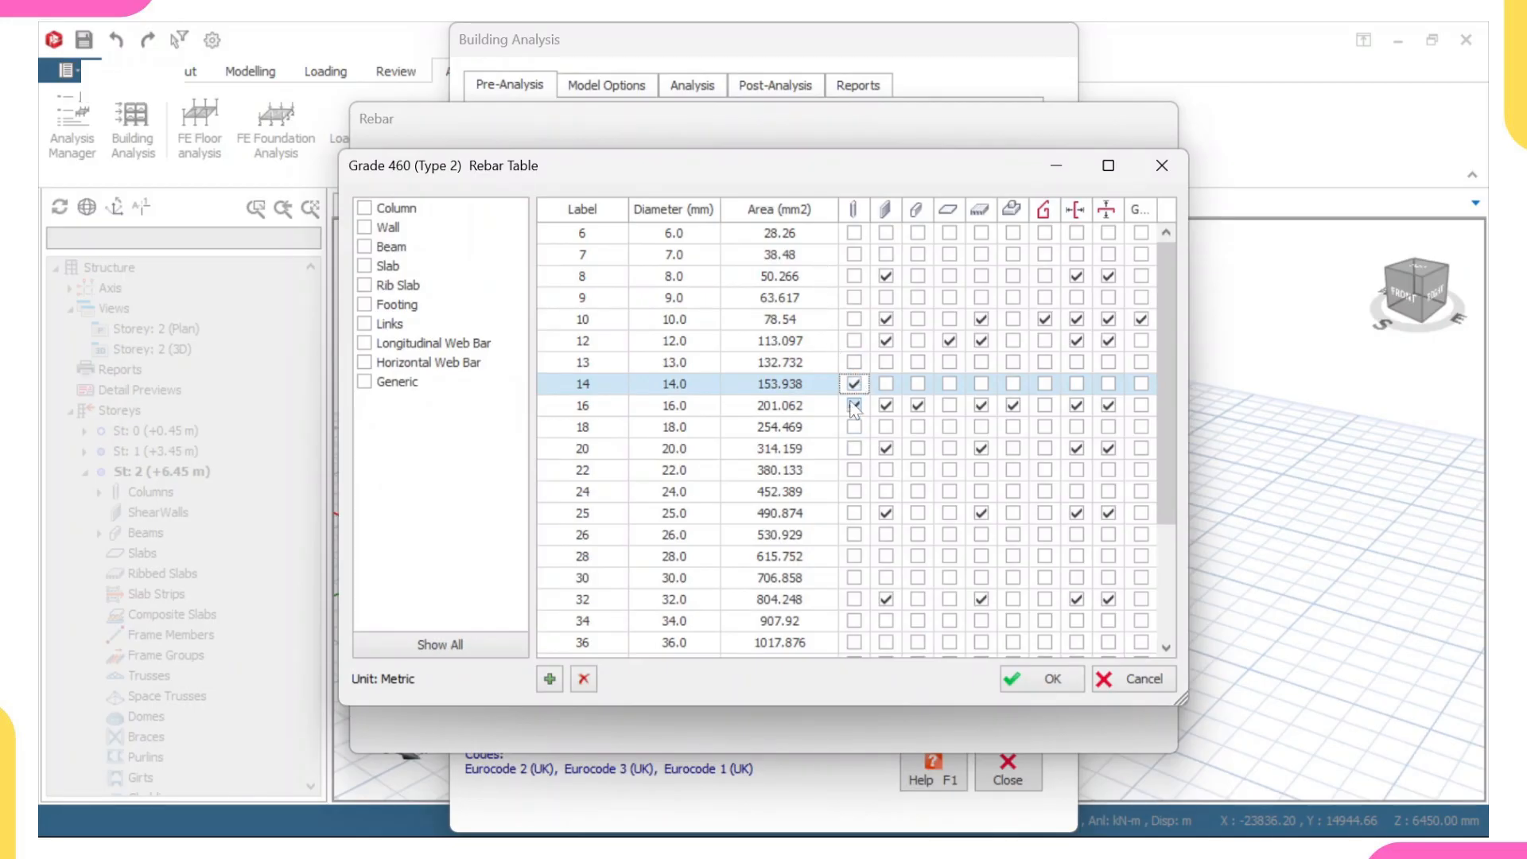
click(853, 405)
click(885, 276)
click(885, 319)
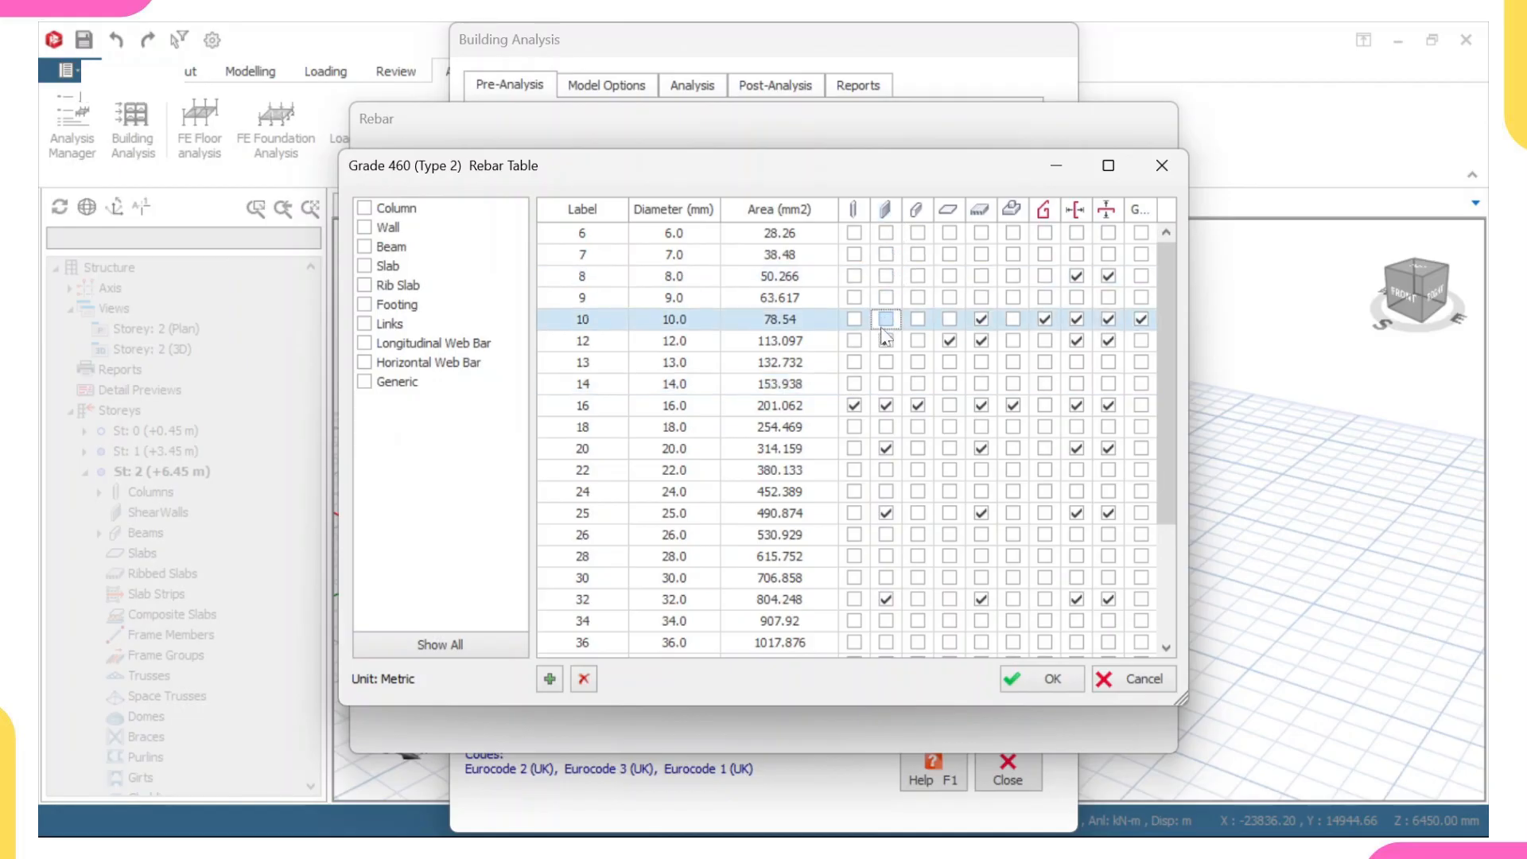
click(885, 340)
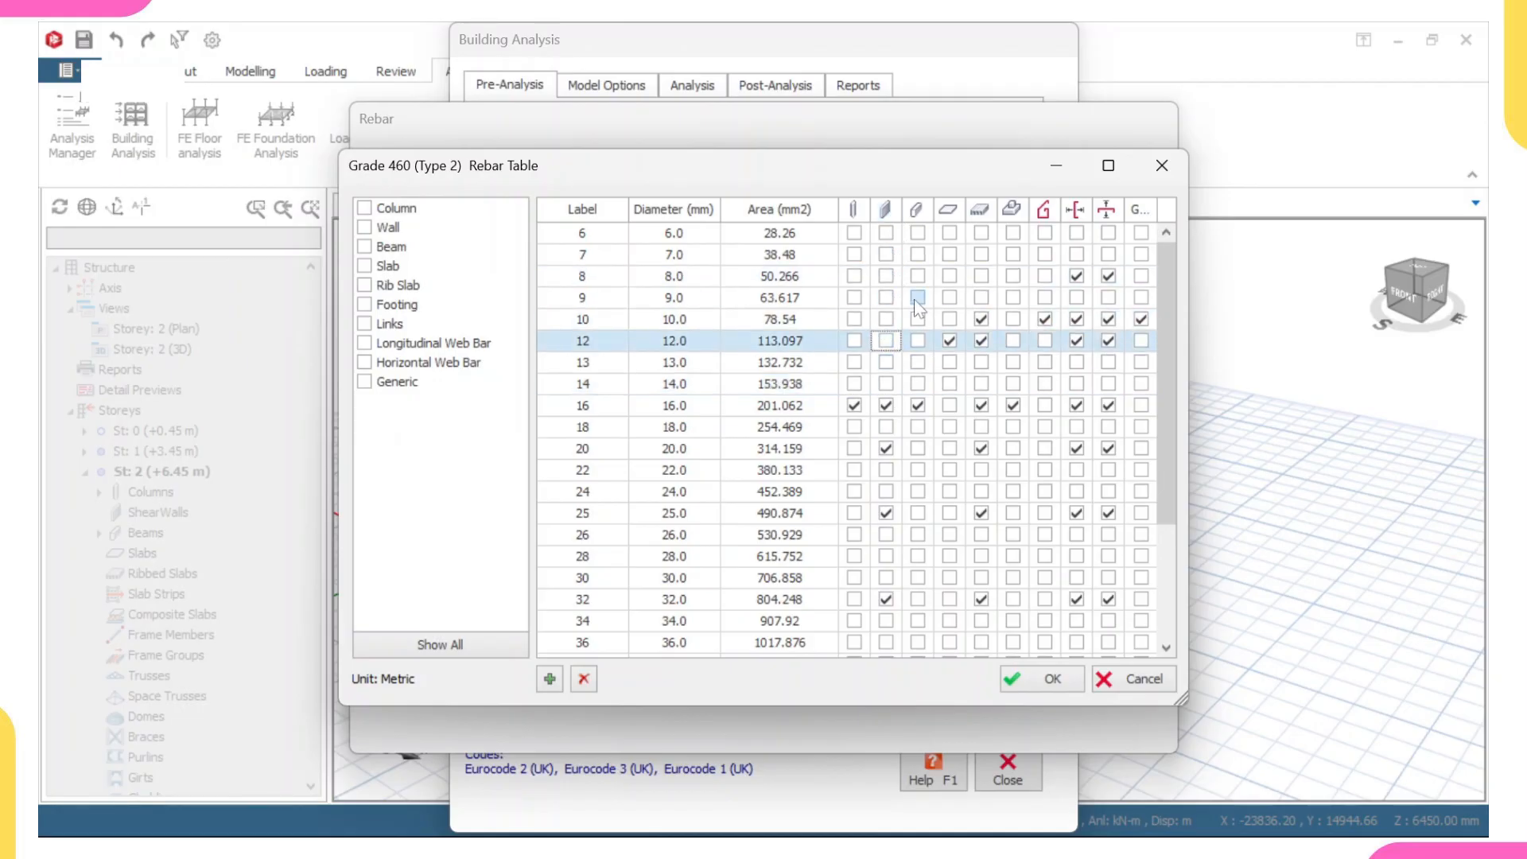
- In the Grade 460 (Type 2) rebar table, keep 16 mm for beams and footings, 12 mm for slabs and 10 mm for links, and accept
click(924, 254)
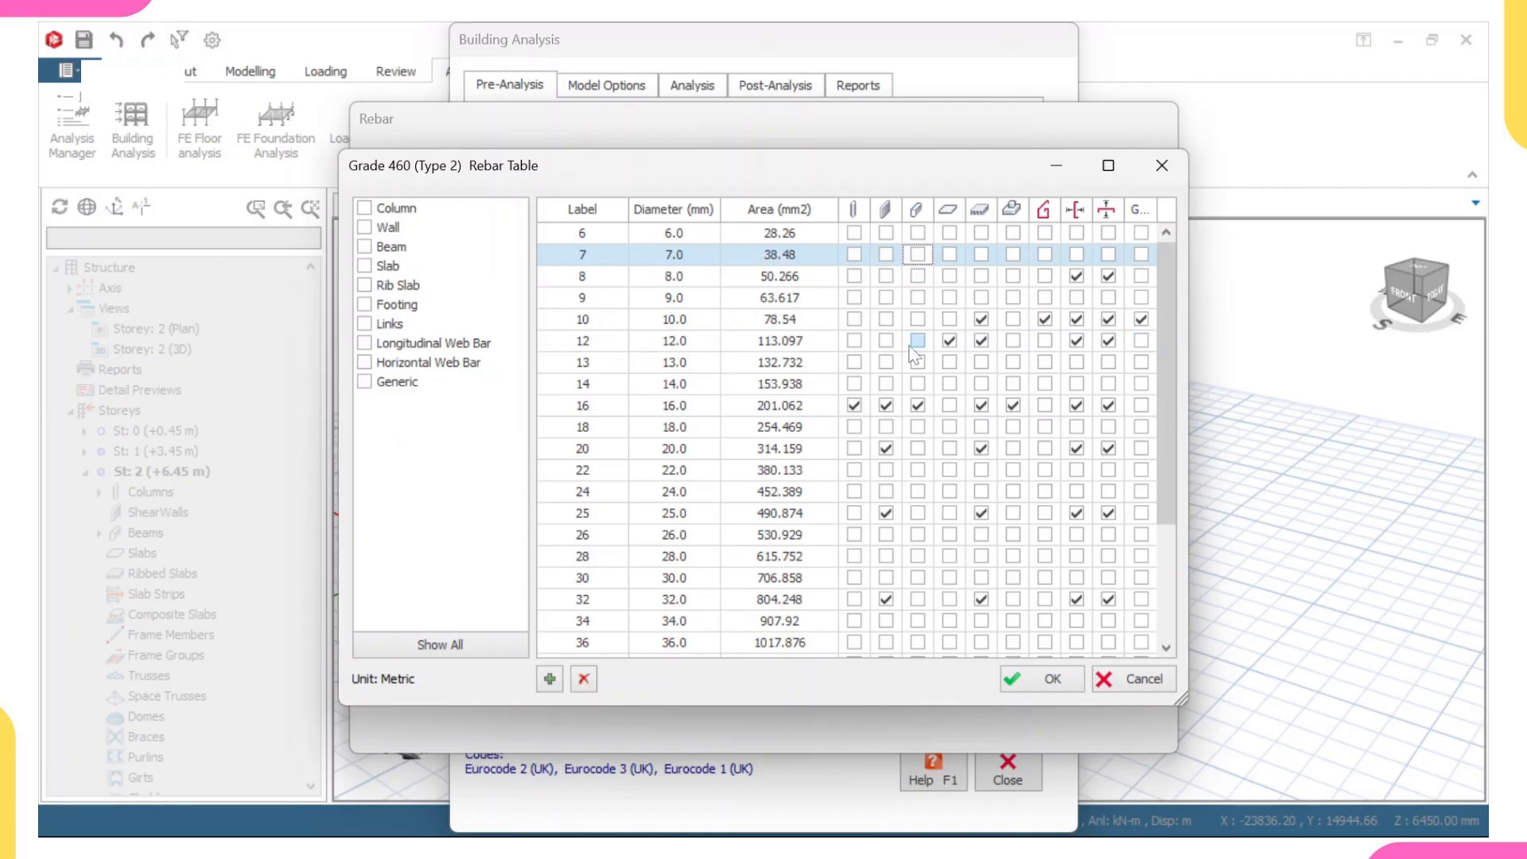
click(918, 407)
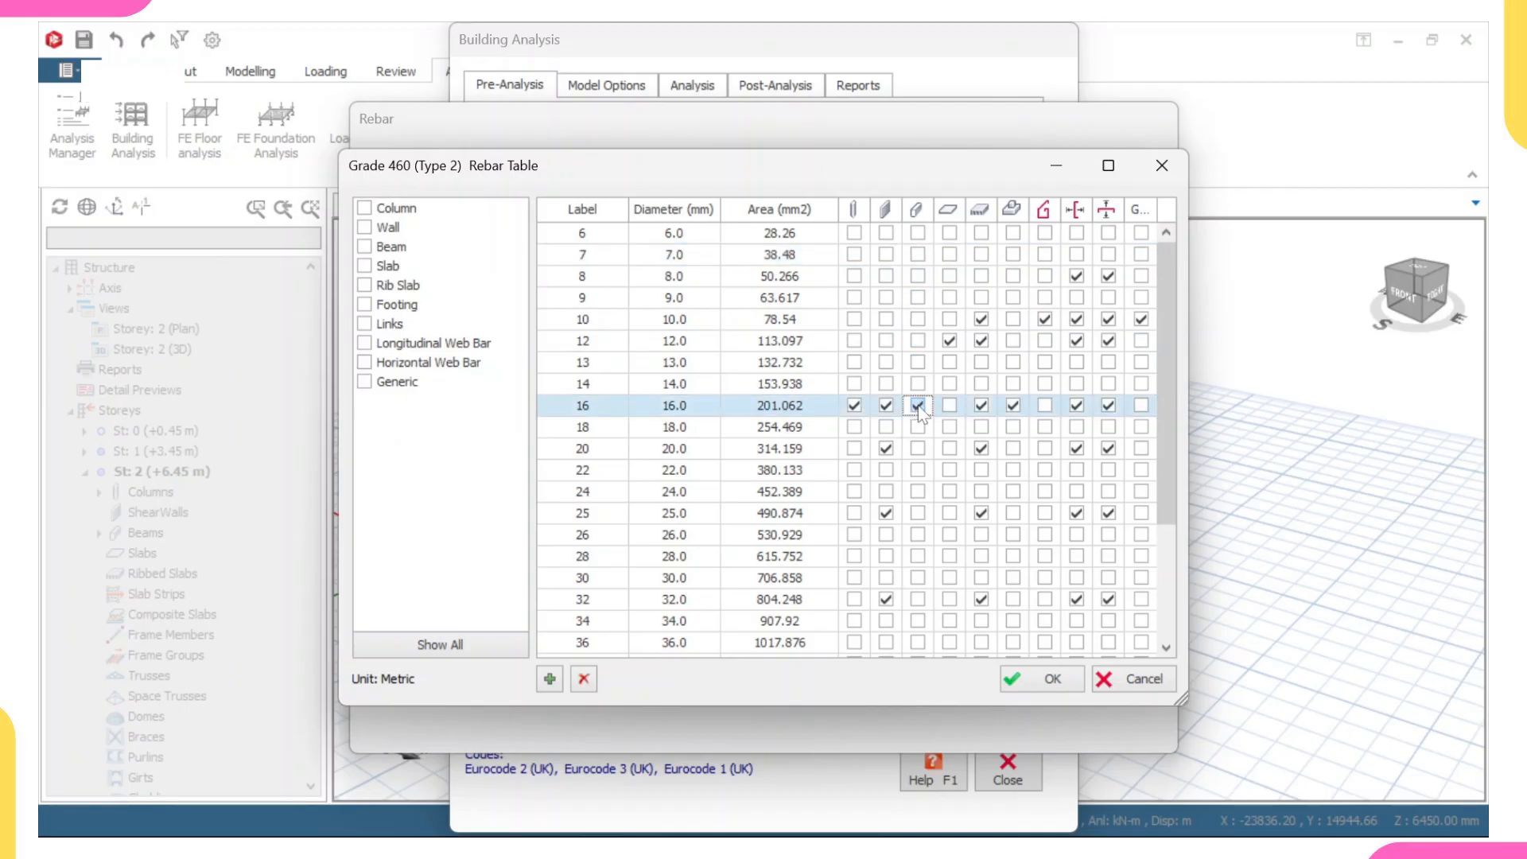
click(950, 341)
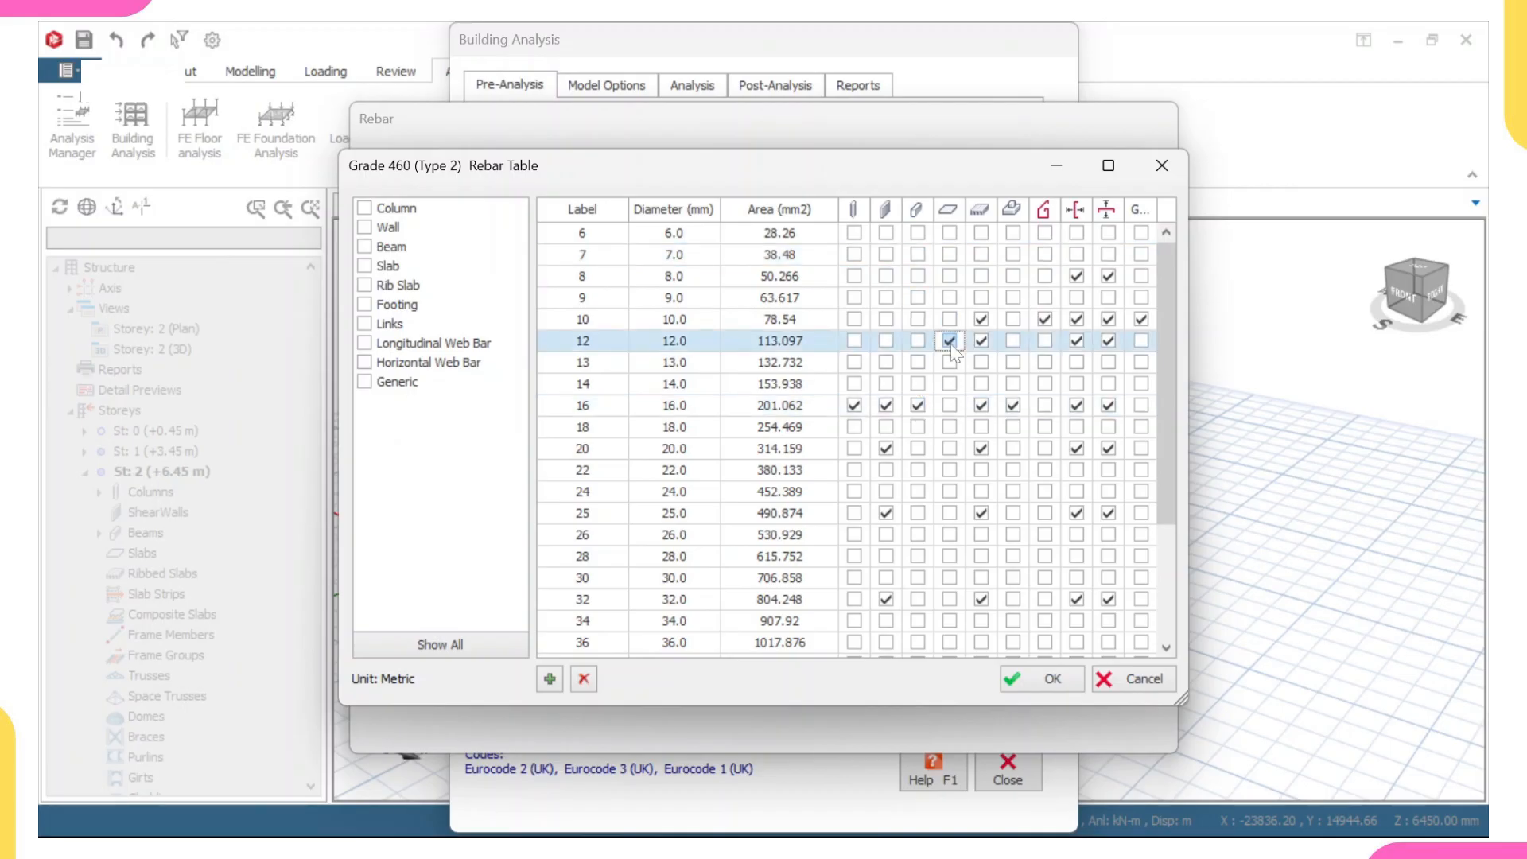
click(949, 341)
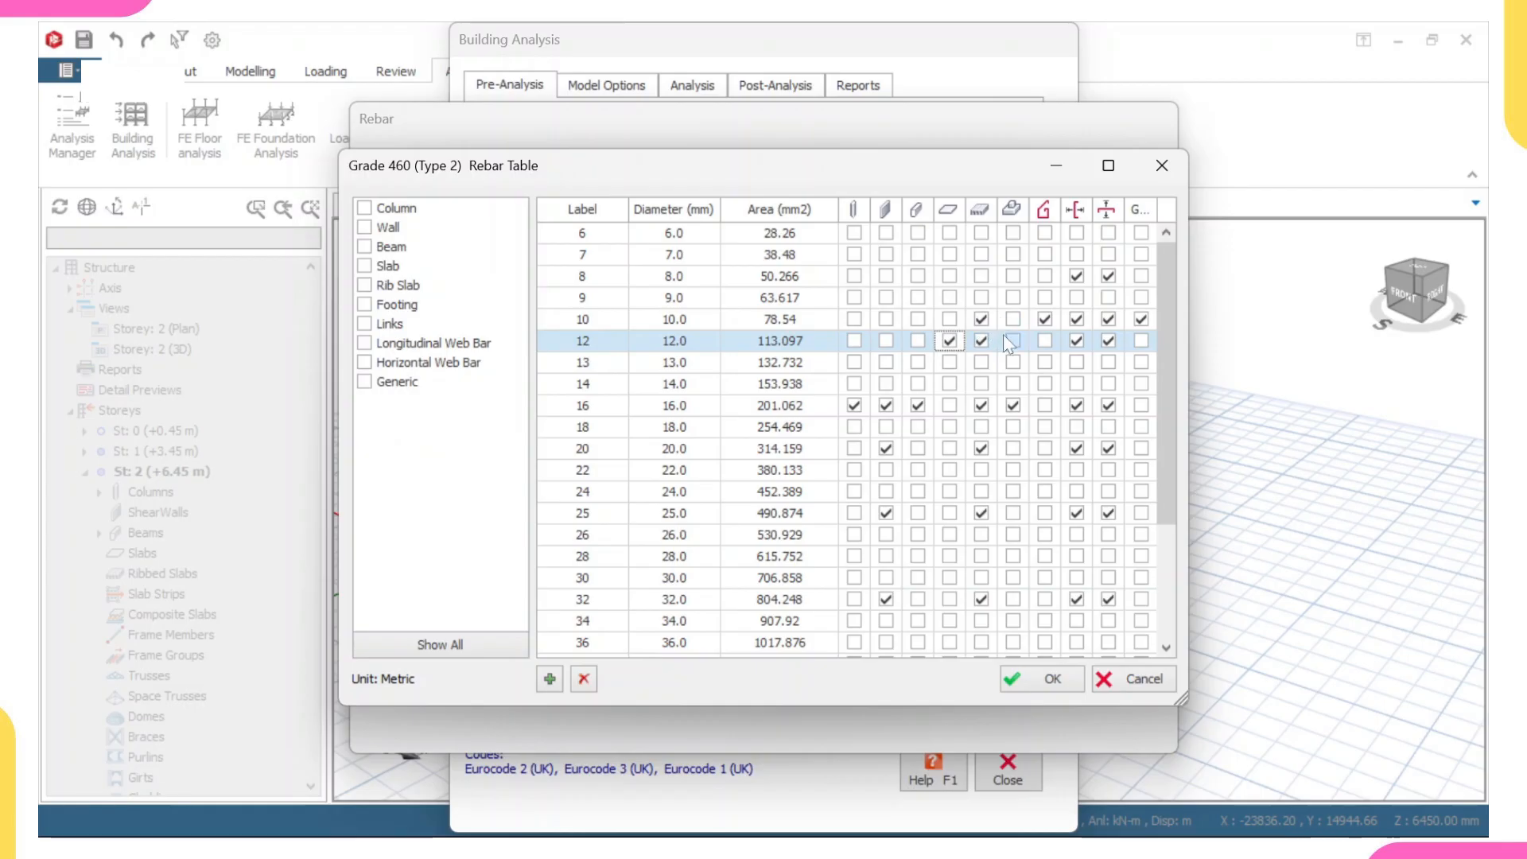
click(1012, 405)
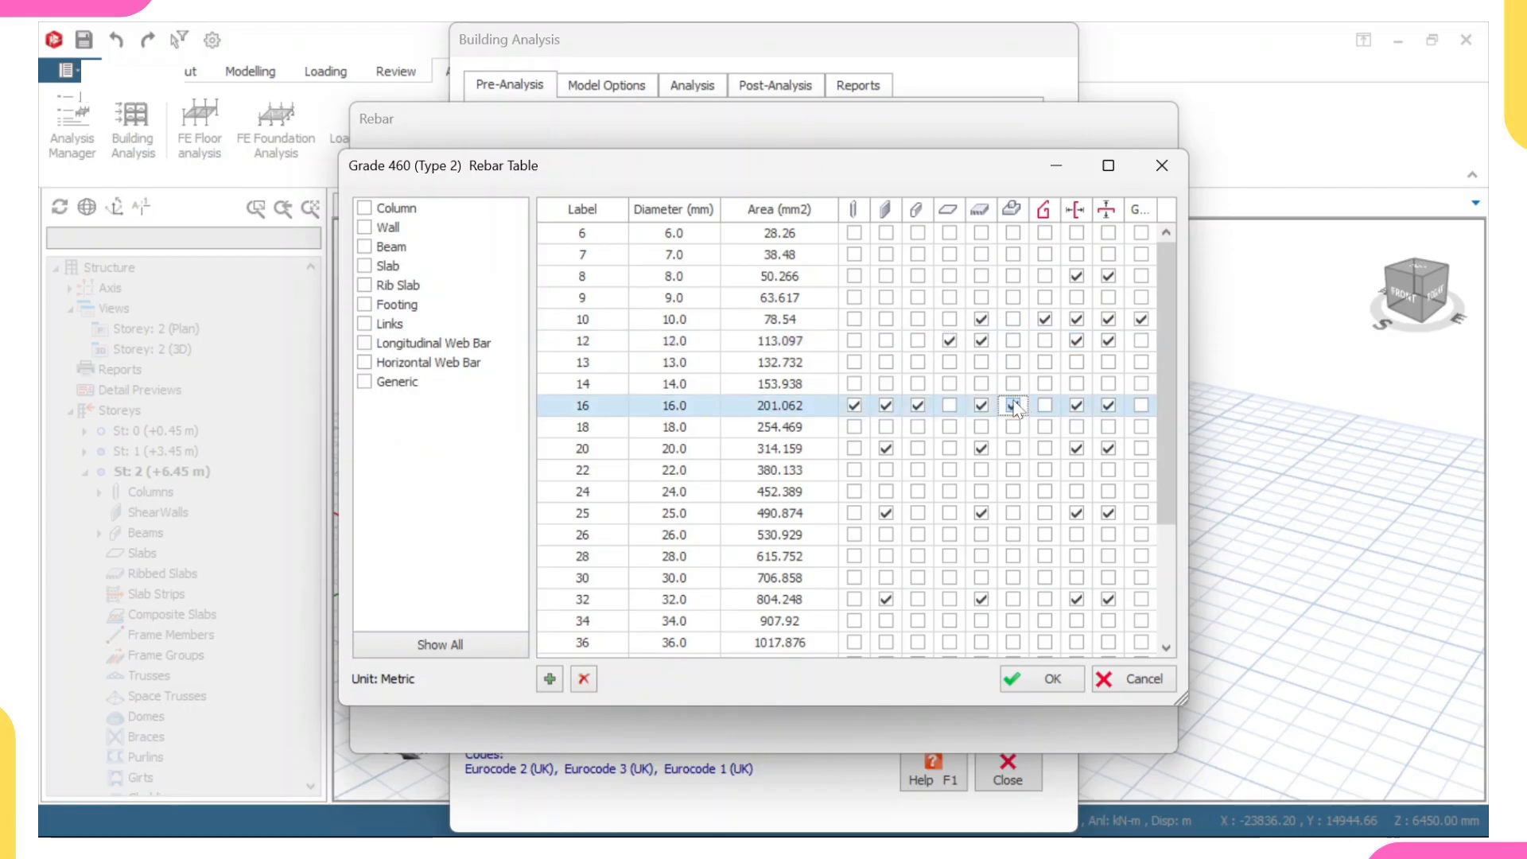
click(1040, 318)
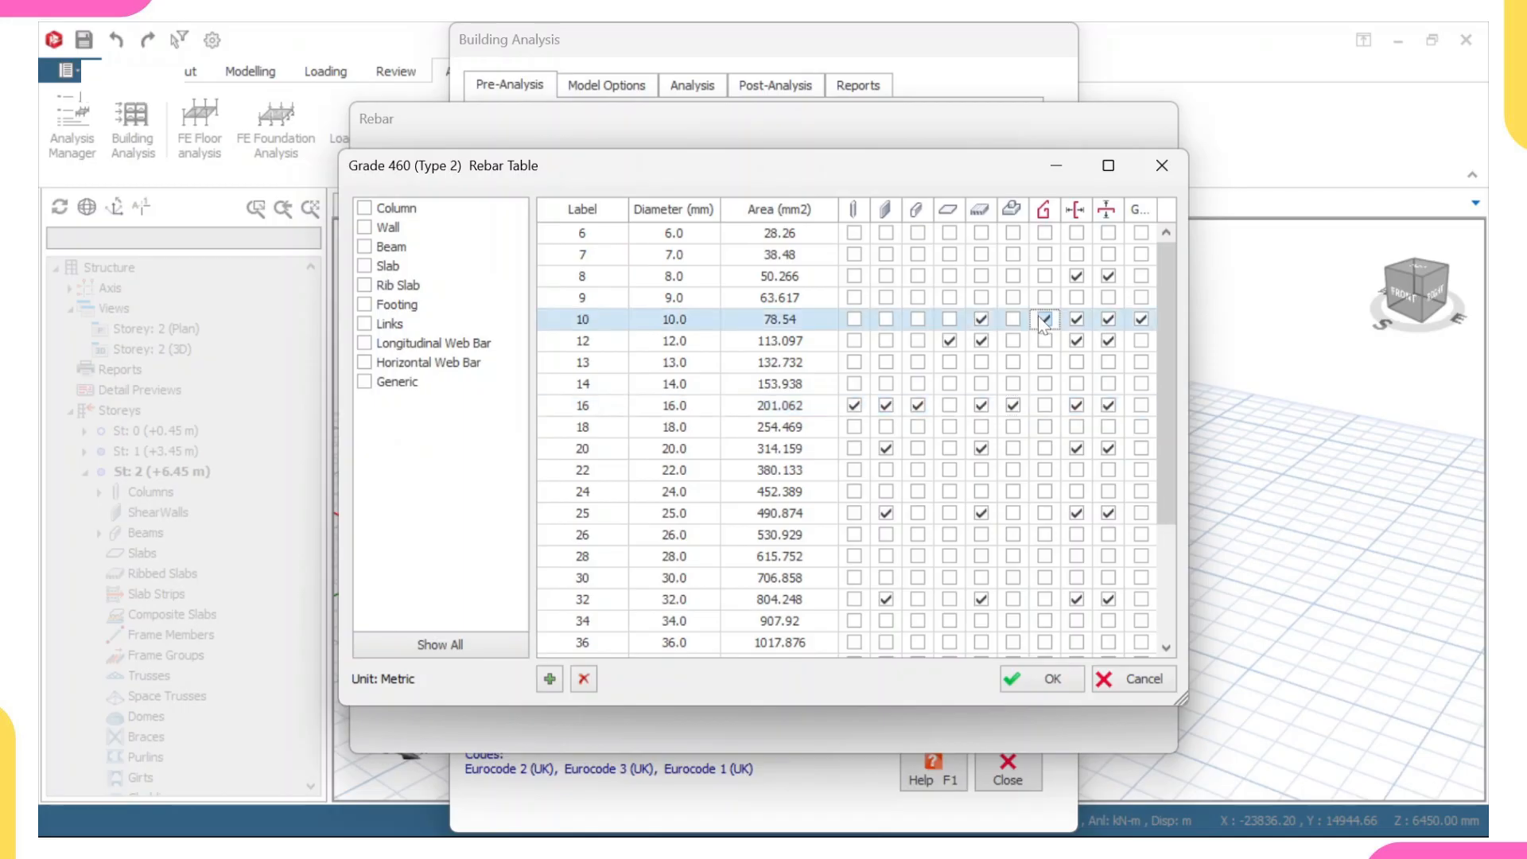
click(1041, 318)
click(1053, 678)
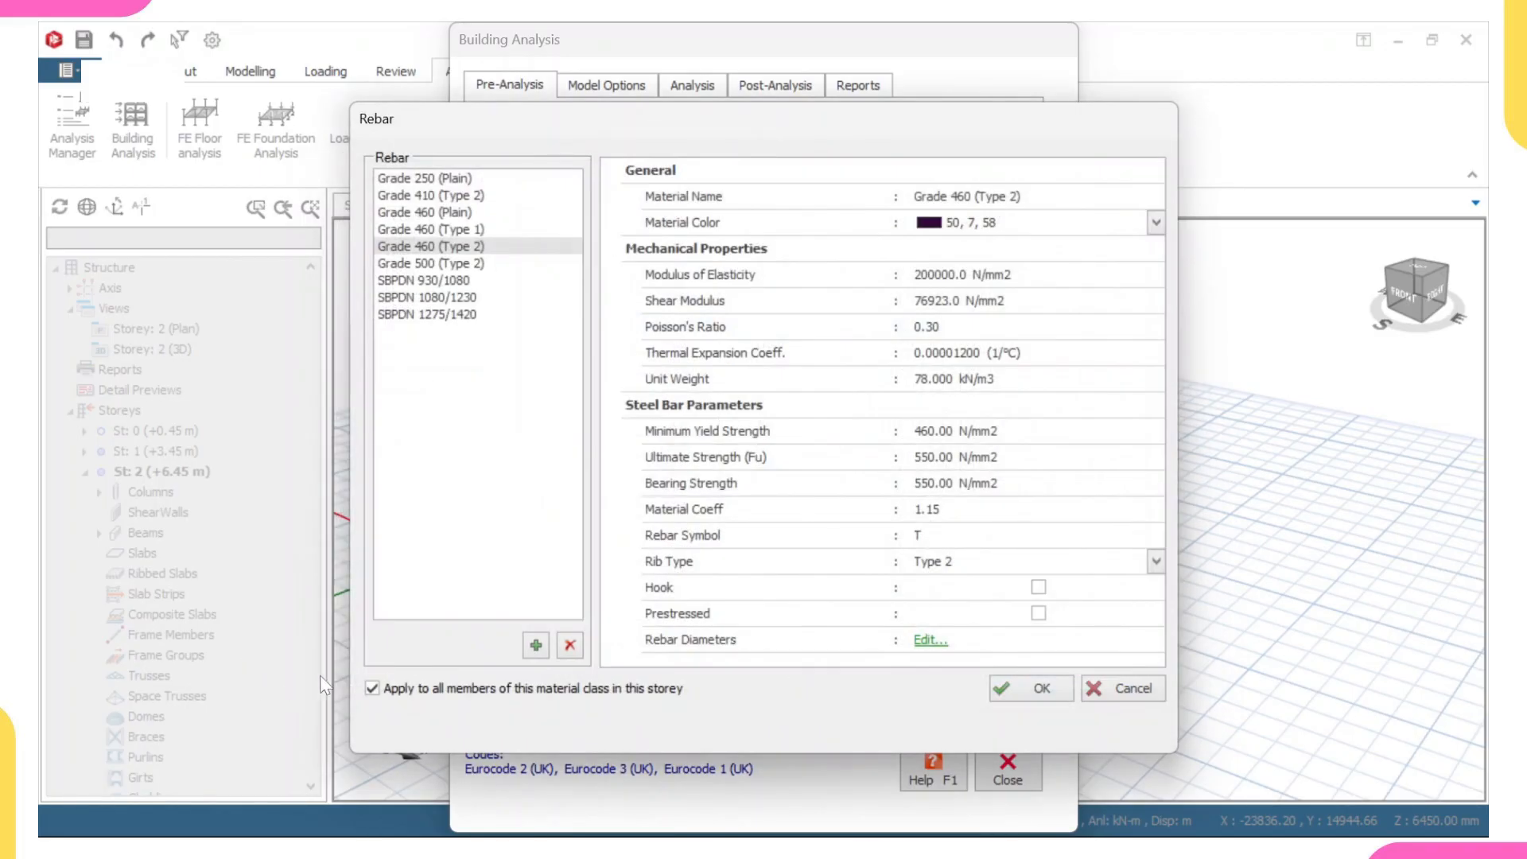
click(1039, 691)
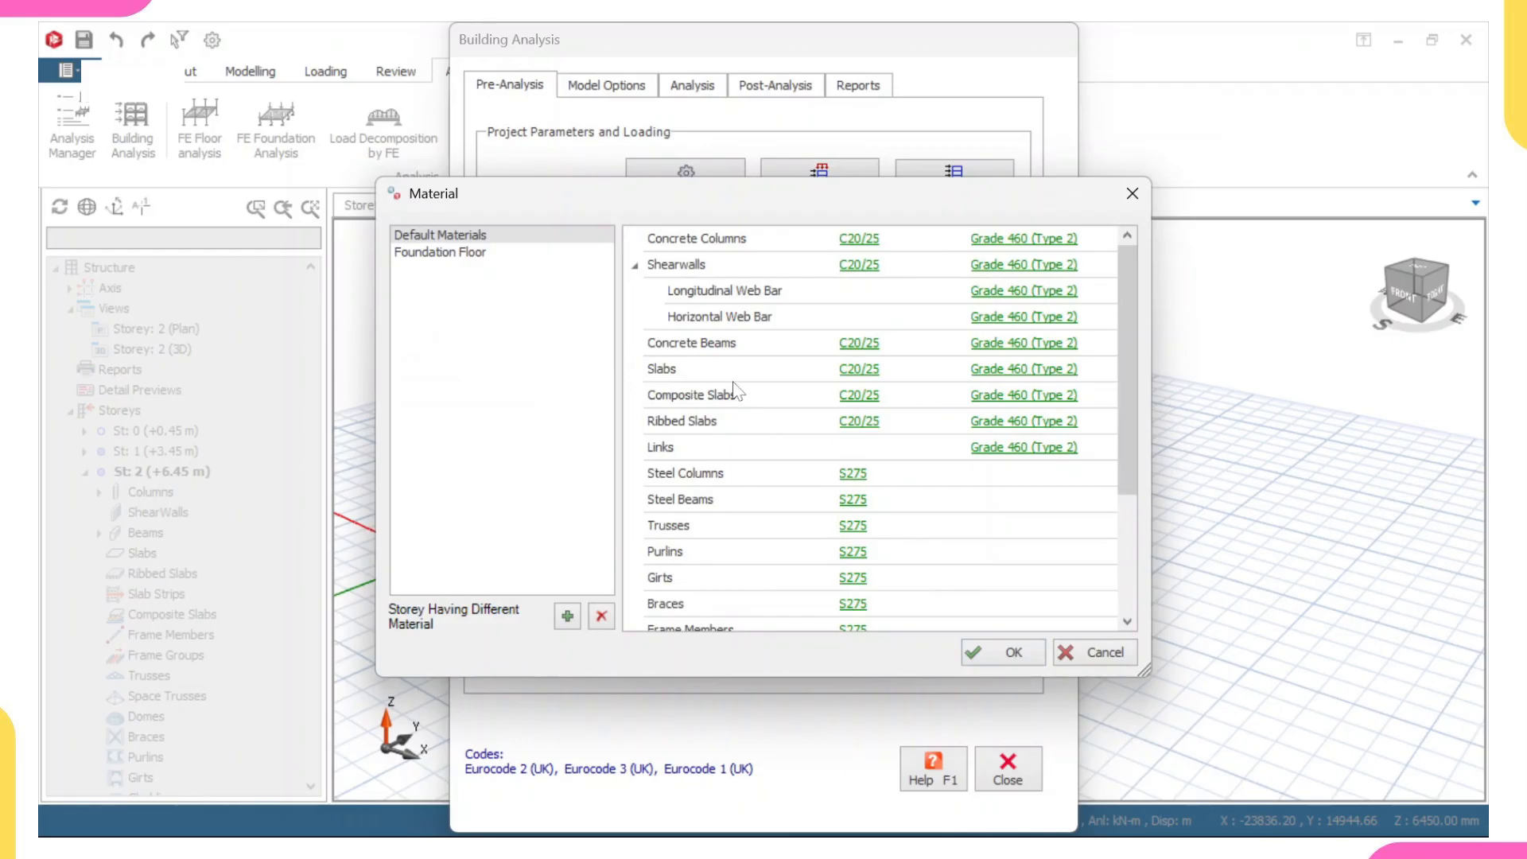
- For the foundation floor, set the foundations' concrete grade to C20/25 and keep Sand as the soil material
click(452, 251)
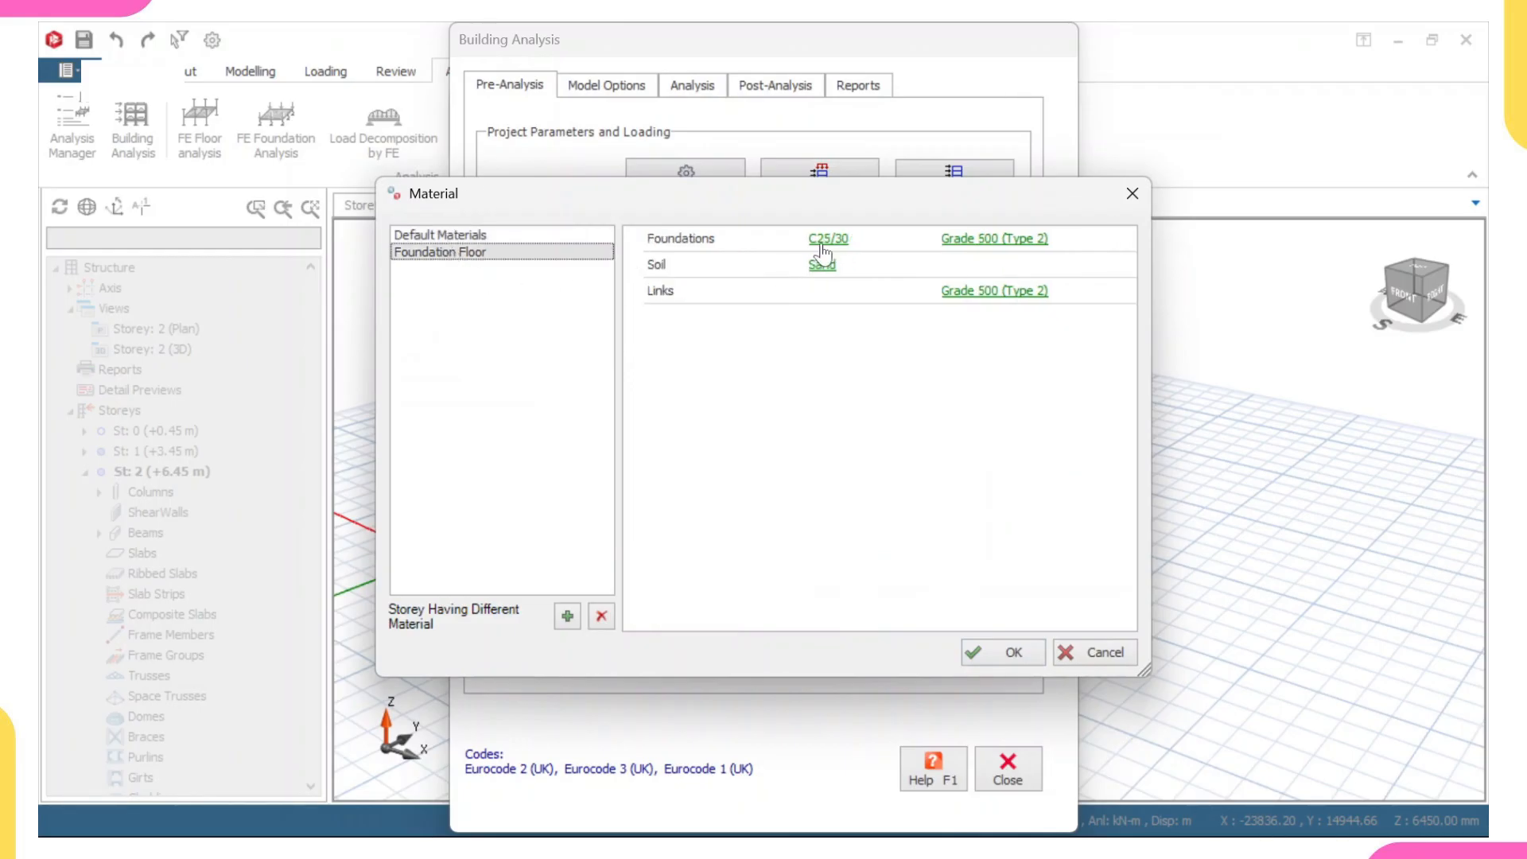
click(824, 240)
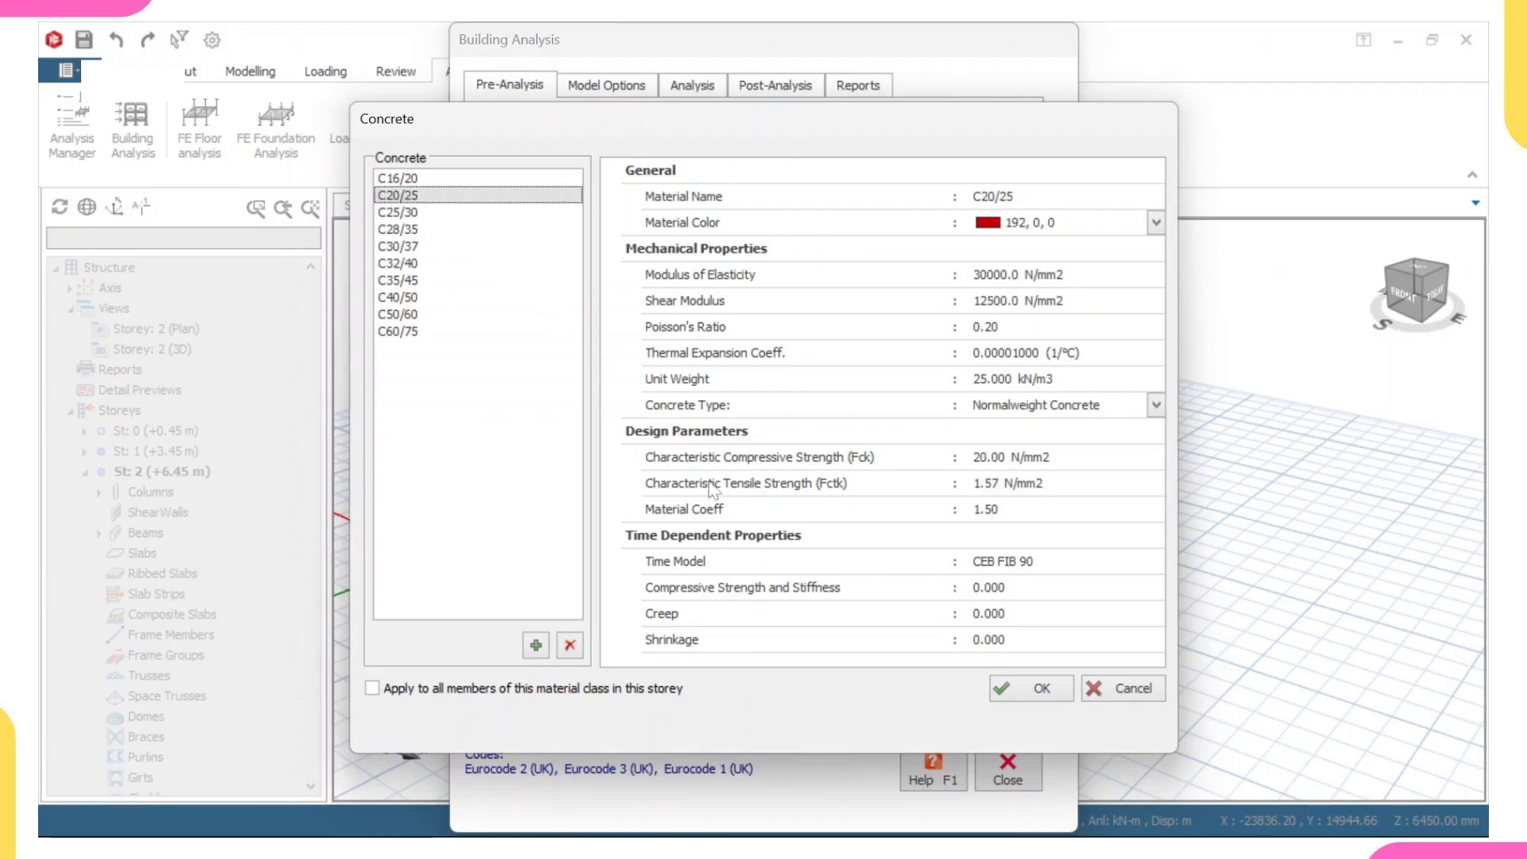
click(1018, 696)
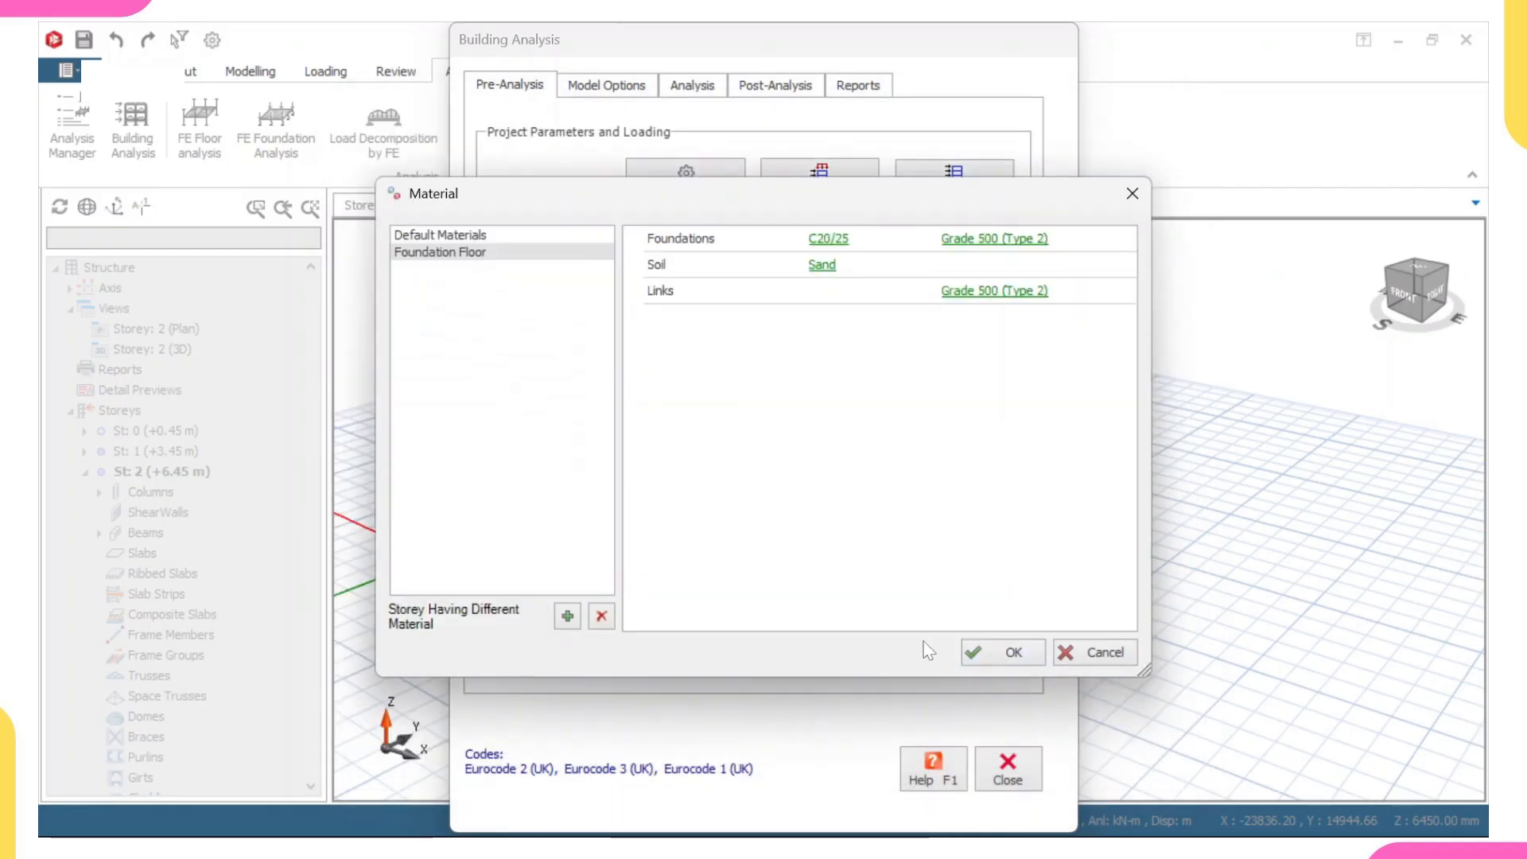
click(822, 266)
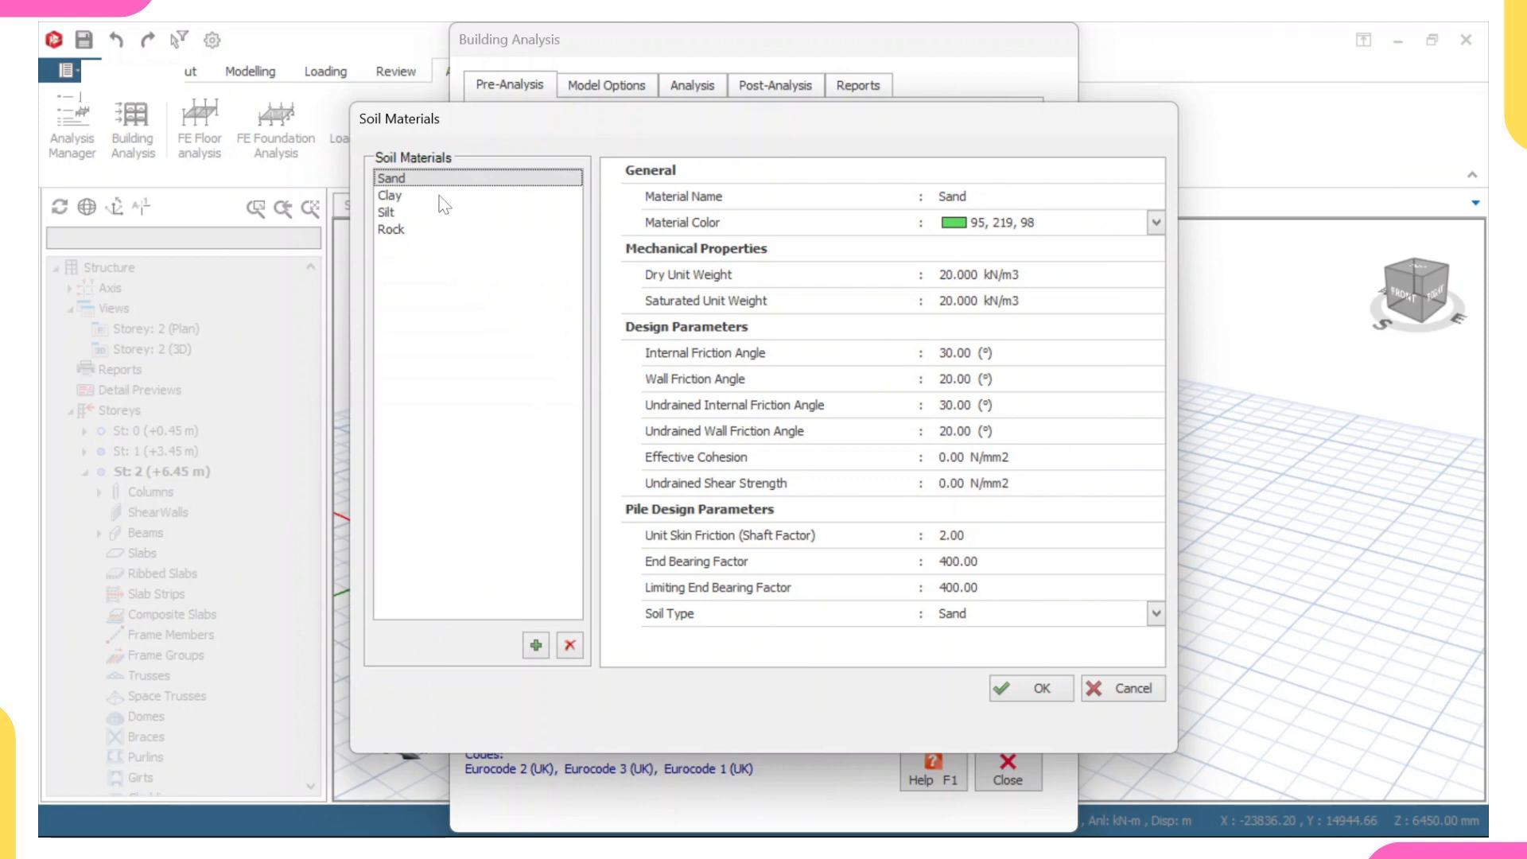
click(1029, 687)
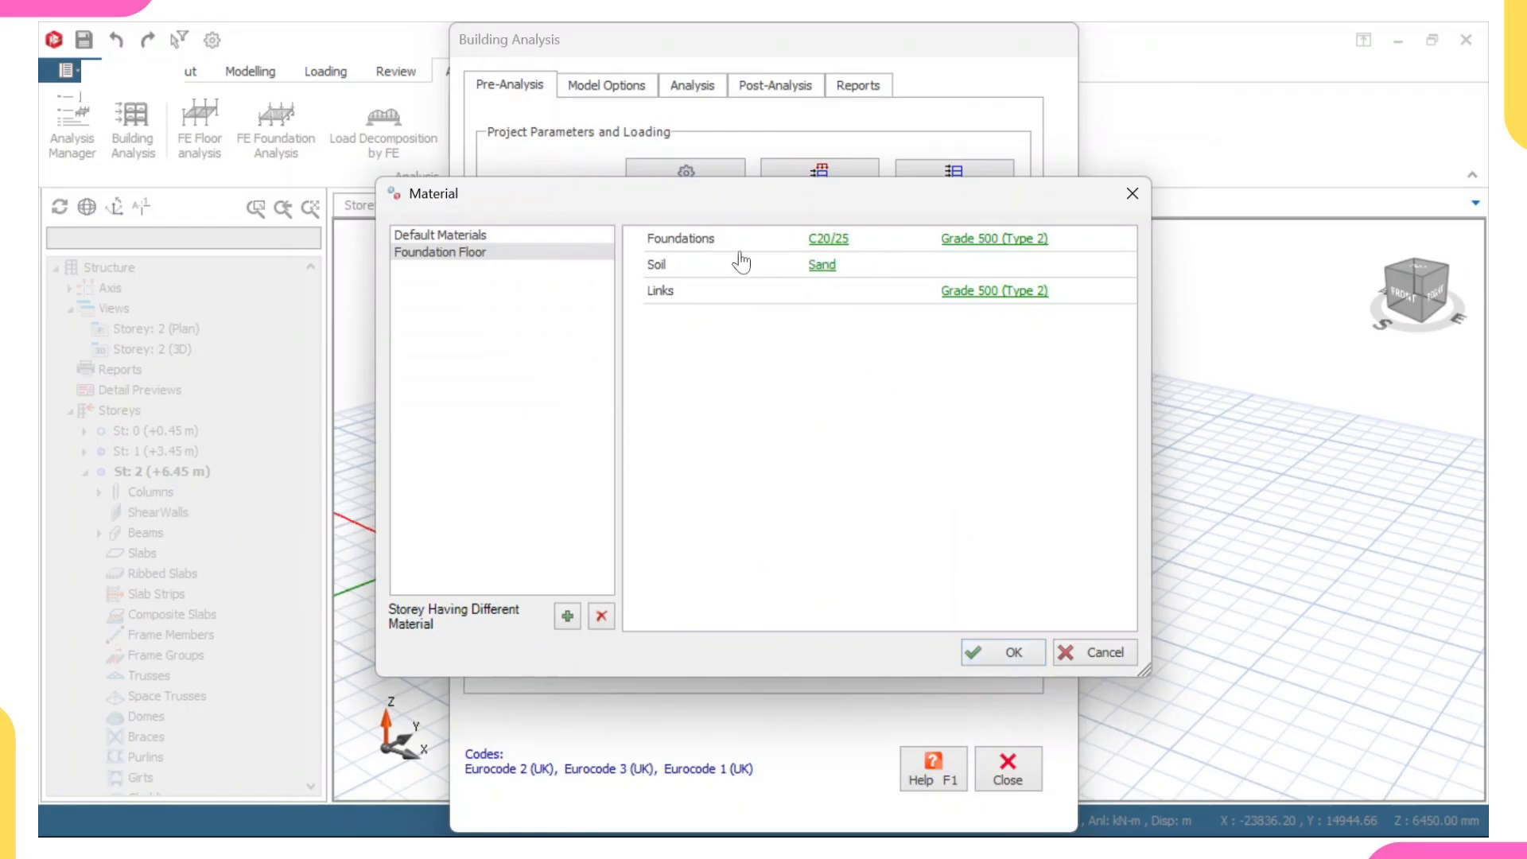
- Set the foundations' reinforcement to Grade 460 (Type 2) for all members of this material class in the storey, reviewing its rebar diameters
click(974, 238)
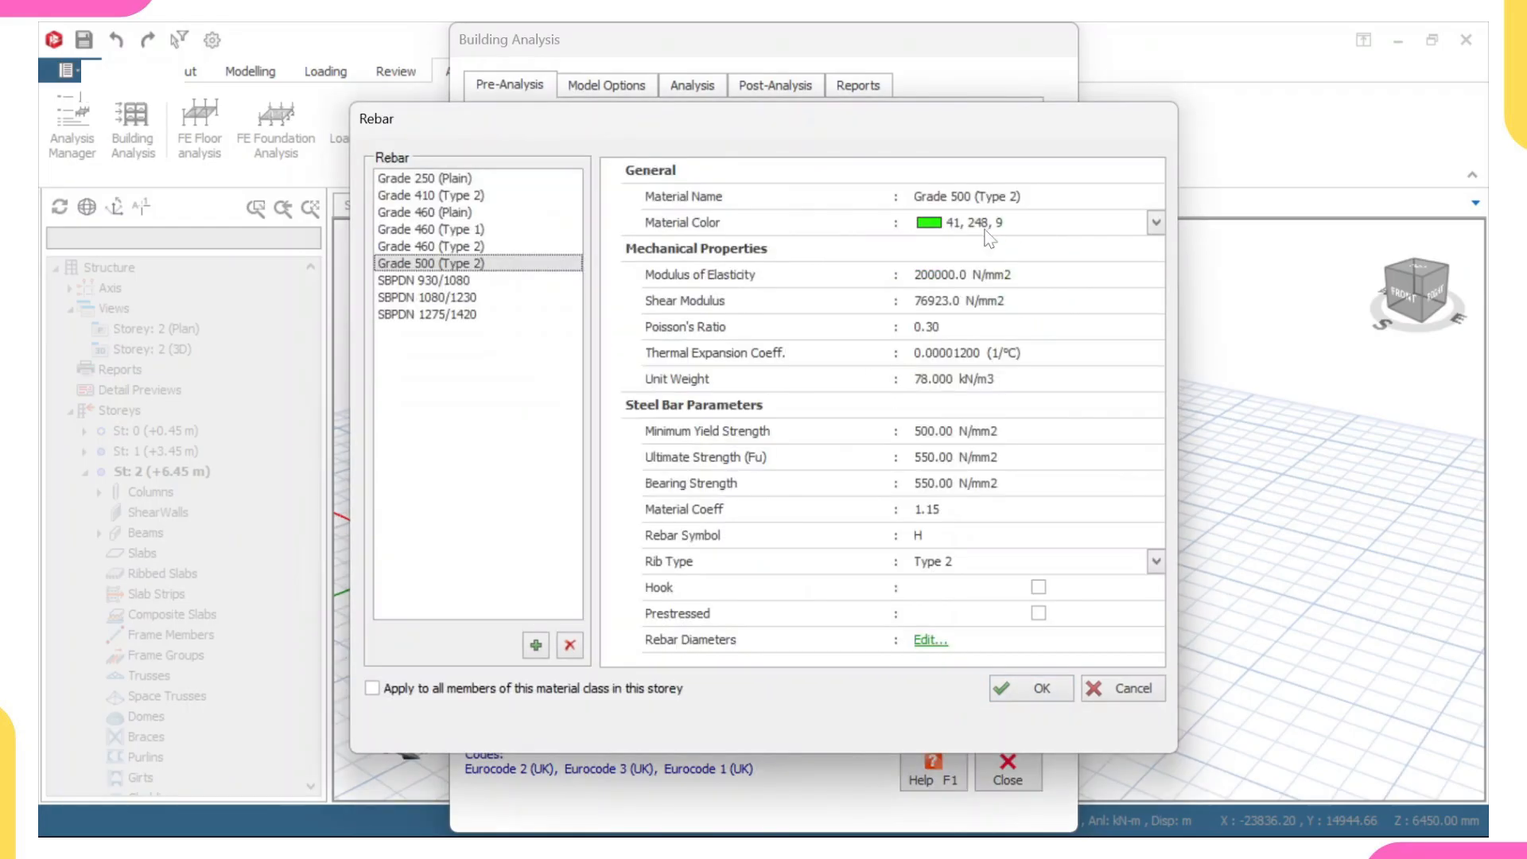
click(450, 246)
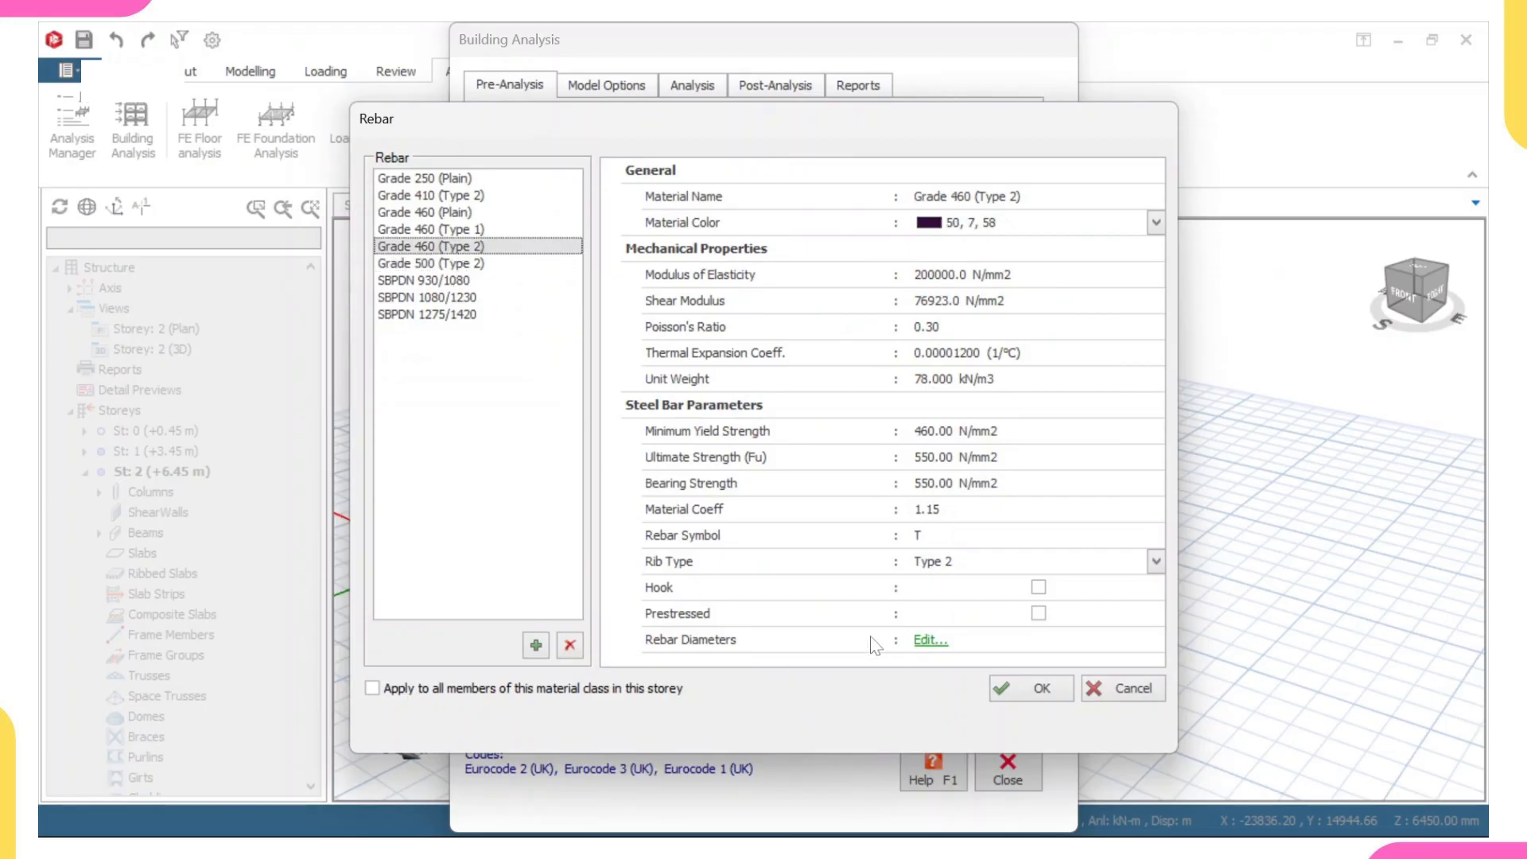
click(390, 689)
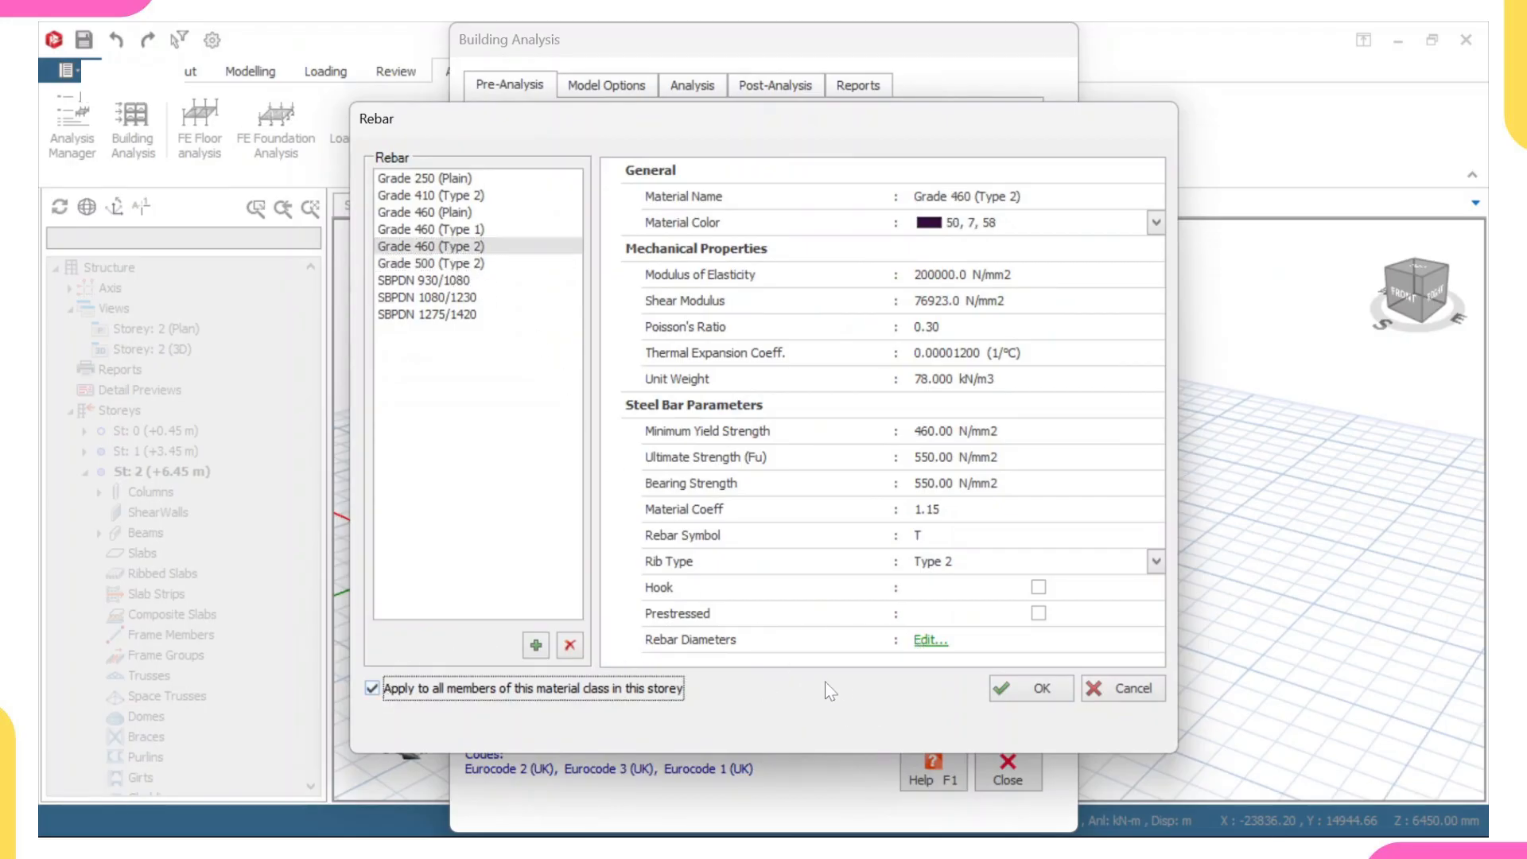
click(932, 639)
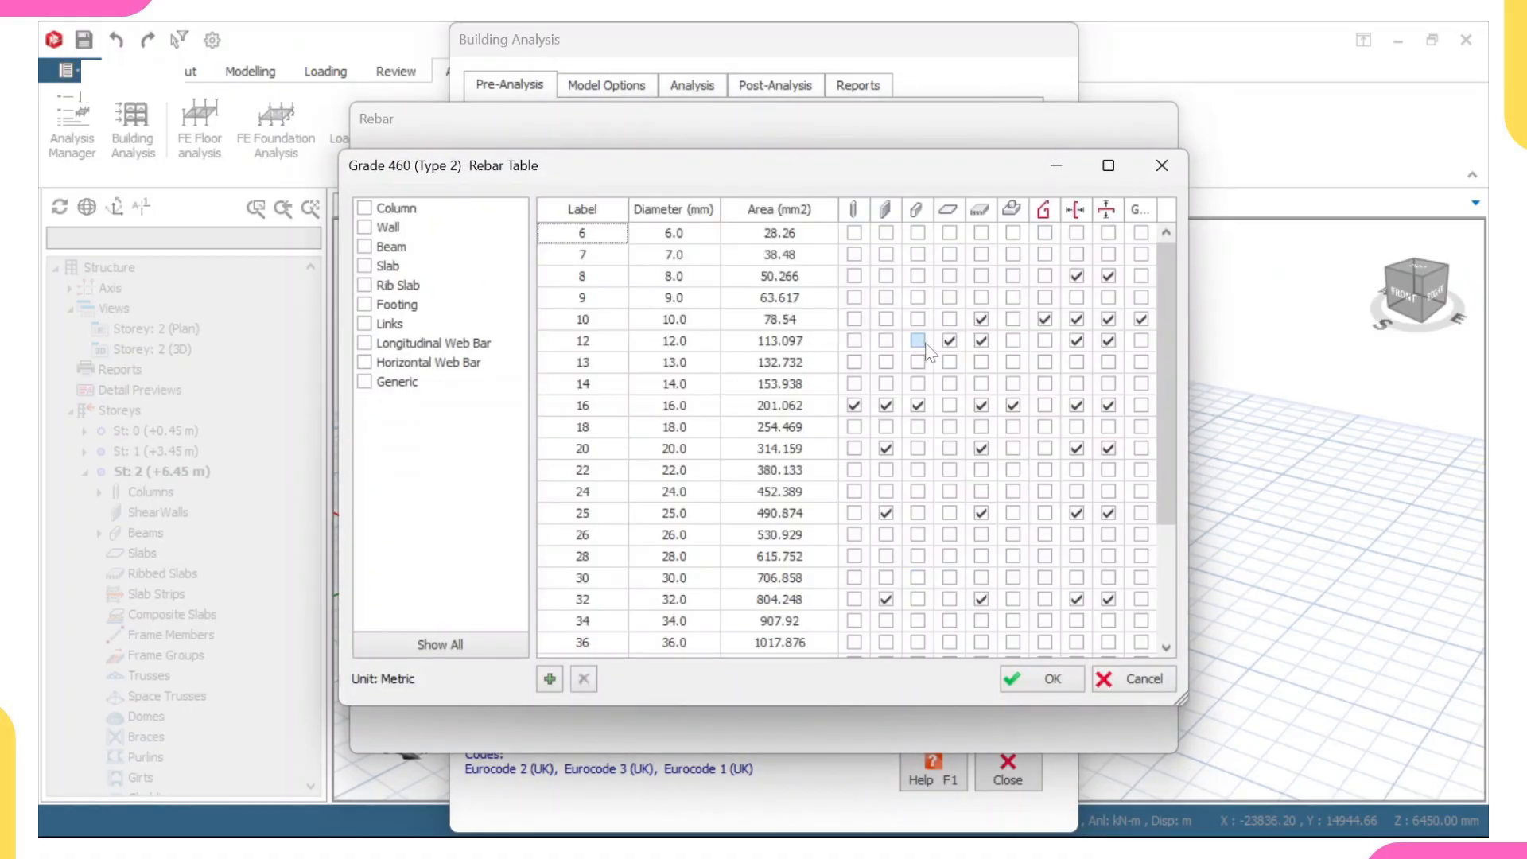
click(1038, 685)
click(1040, 689)
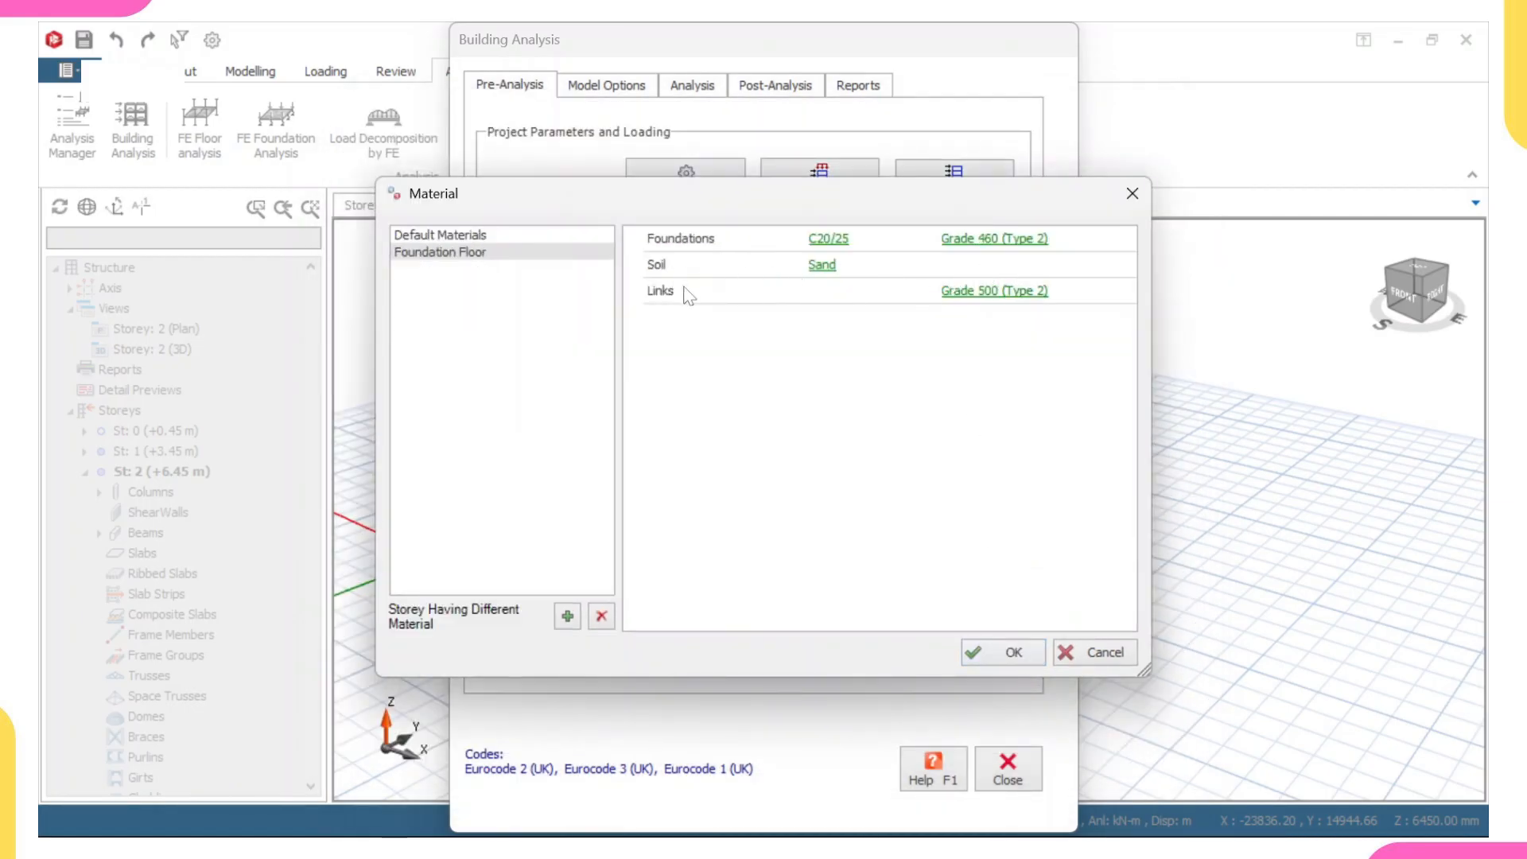
- Set the foundation links' reinforcement to Grade 460 (Type 2) for all members of this material class and accept the material settings
click(971, 293)
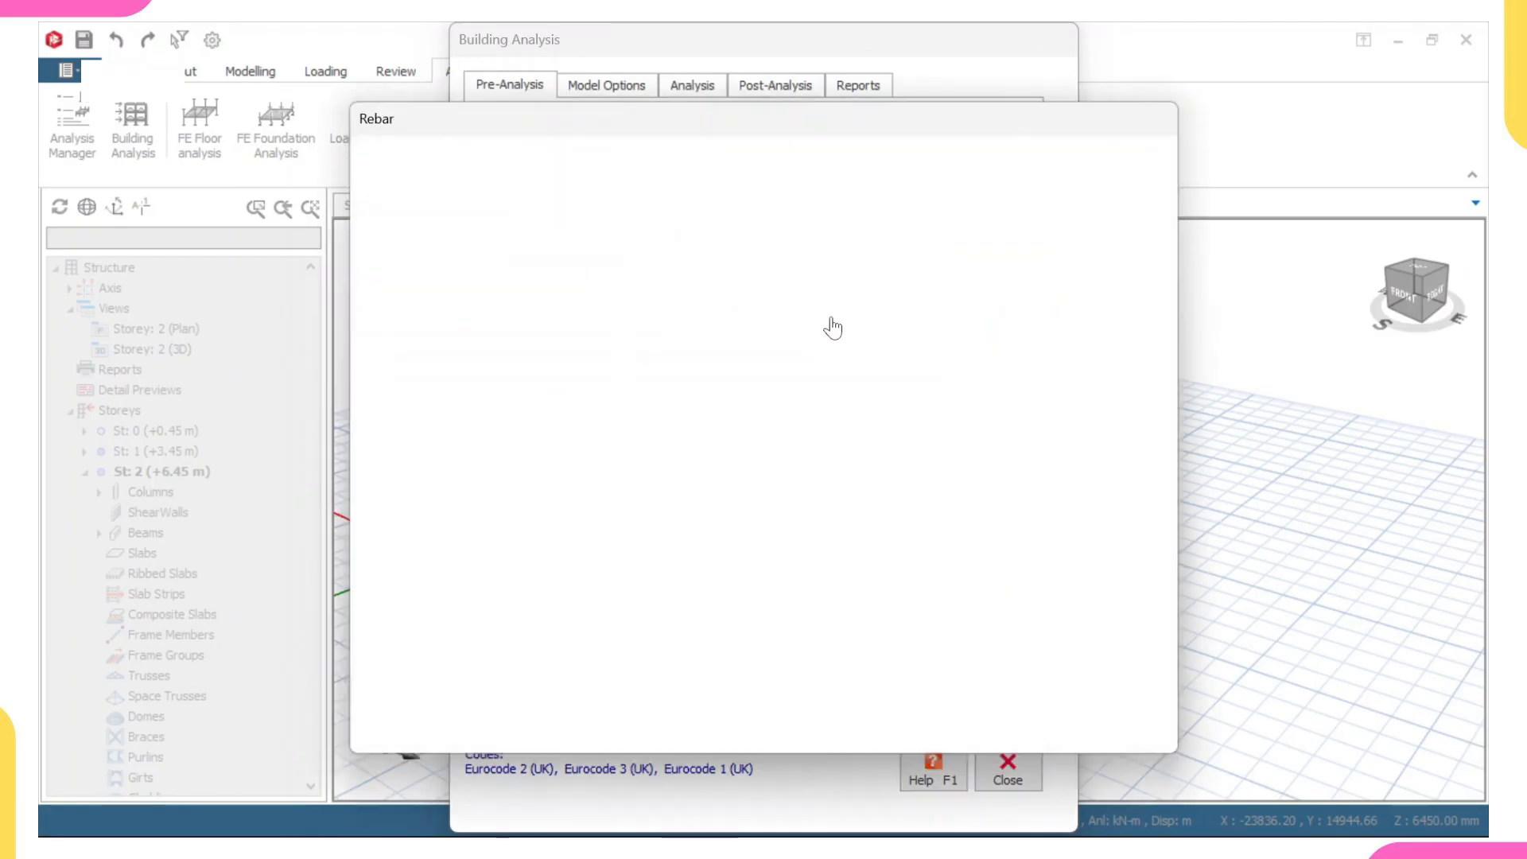
click(477, 247)
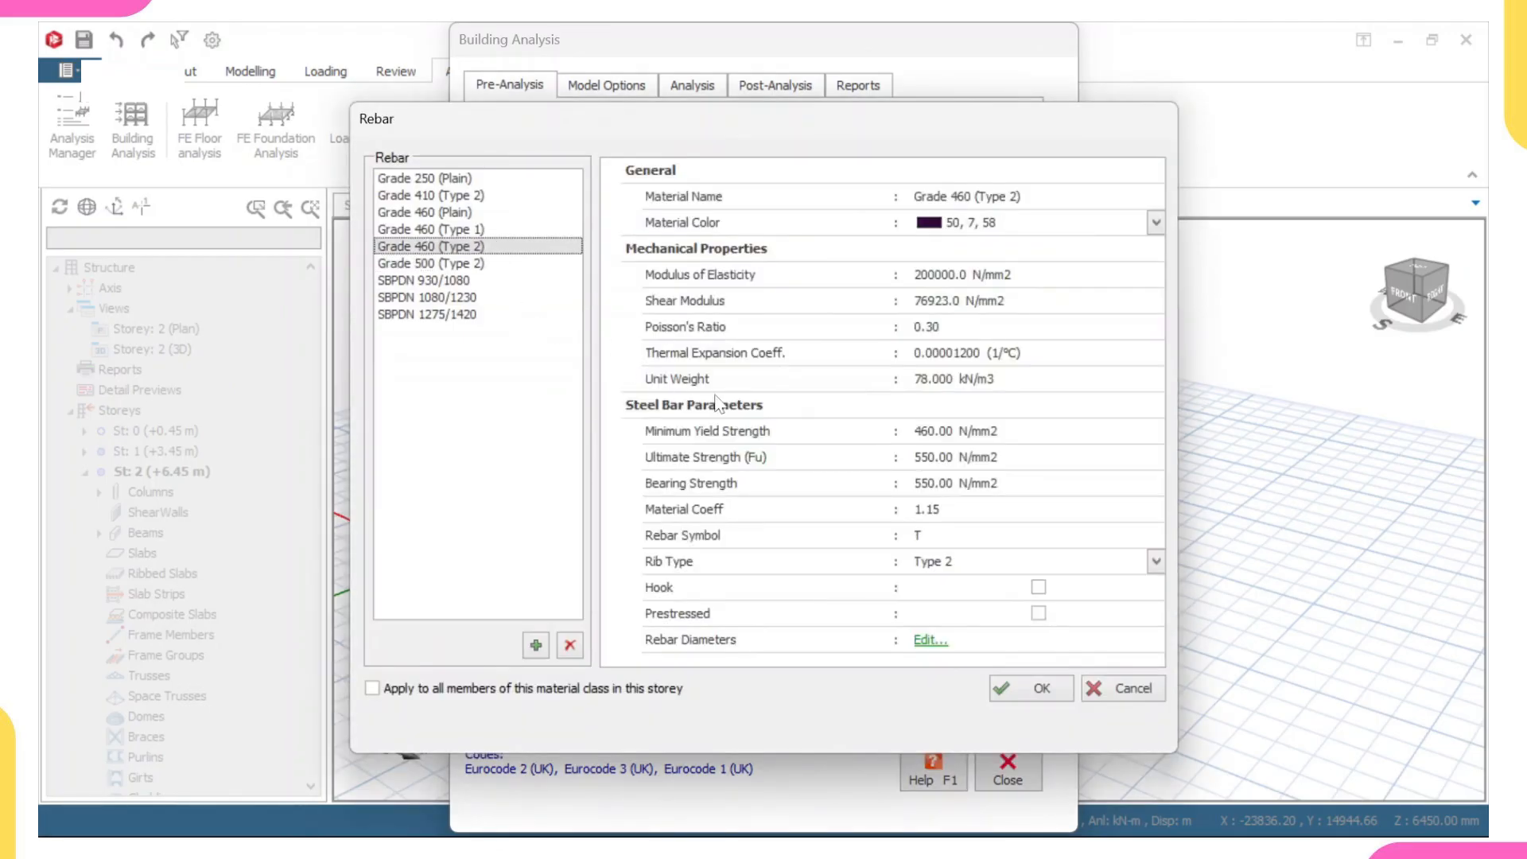
click(374, 690)
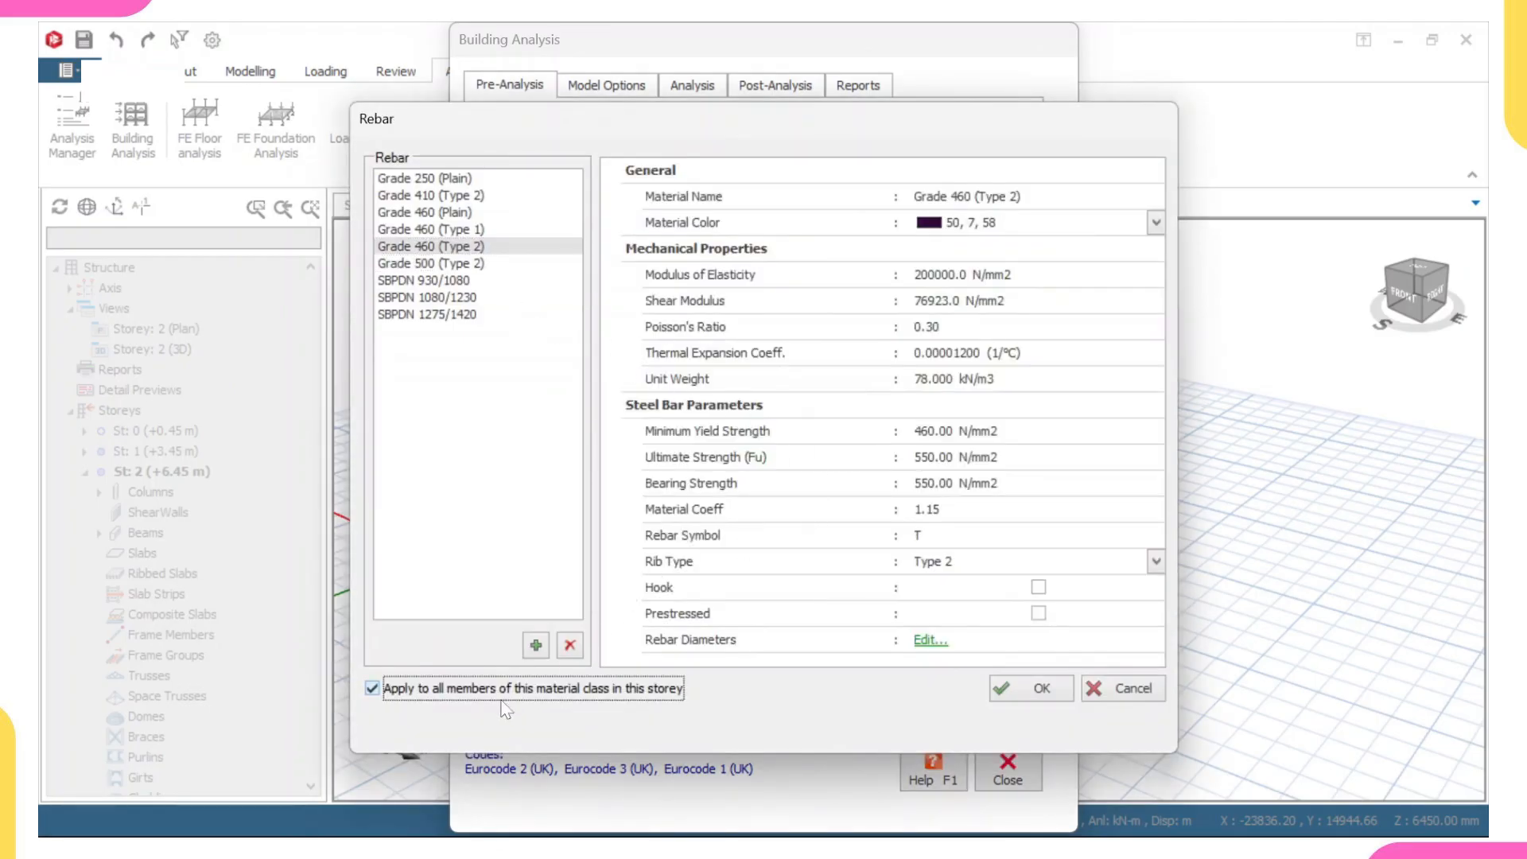
click(1039, 688)
click(1021, 647)
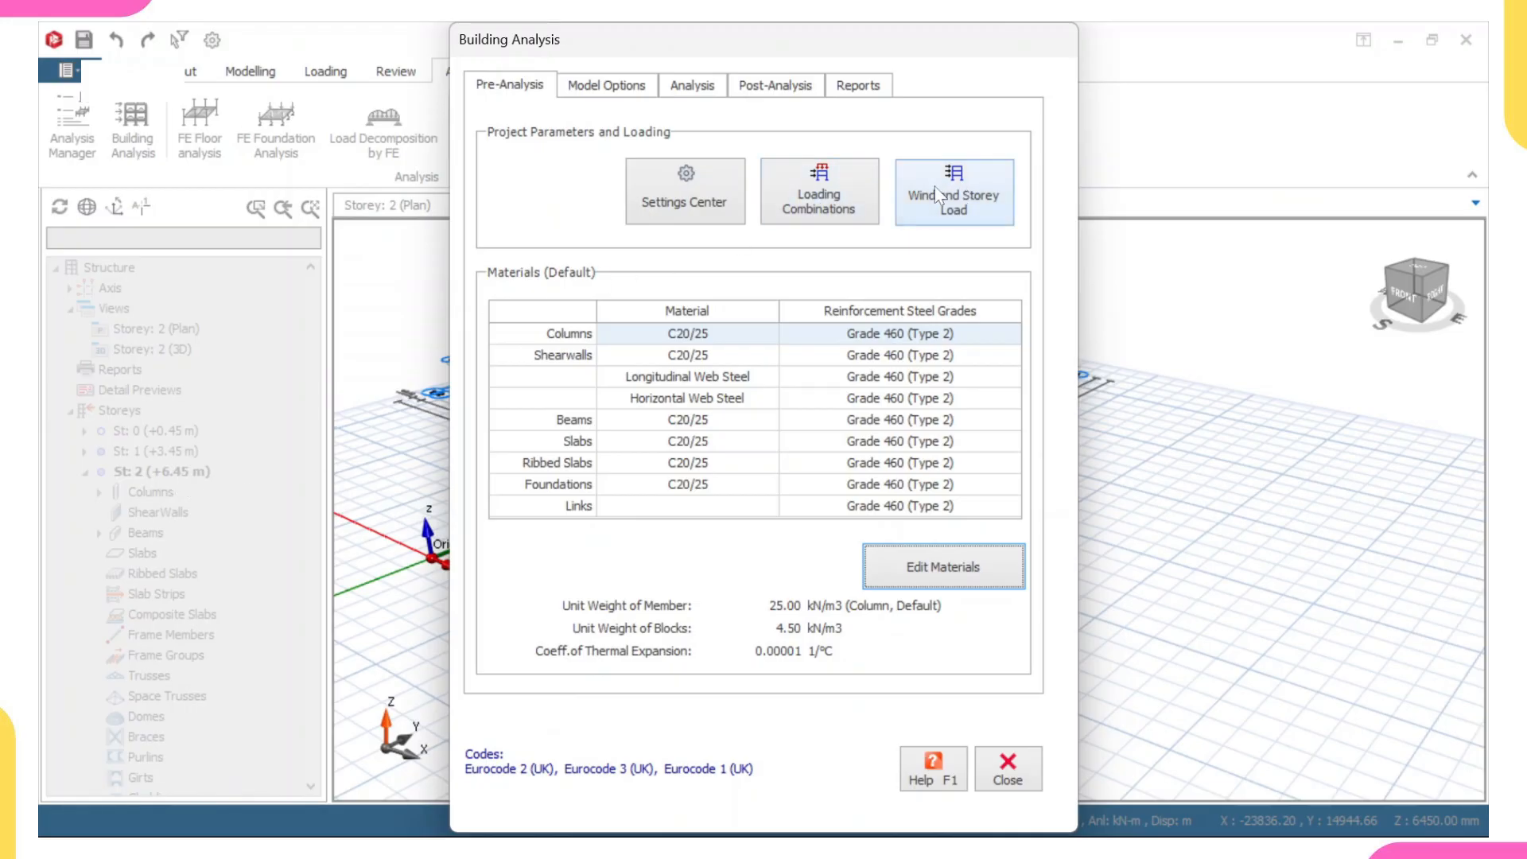
- Run the building analysis with column/wall and beam reinforcement design, re-selecting bars for both, and close the analysis dialog when it completes
click(691, 86)
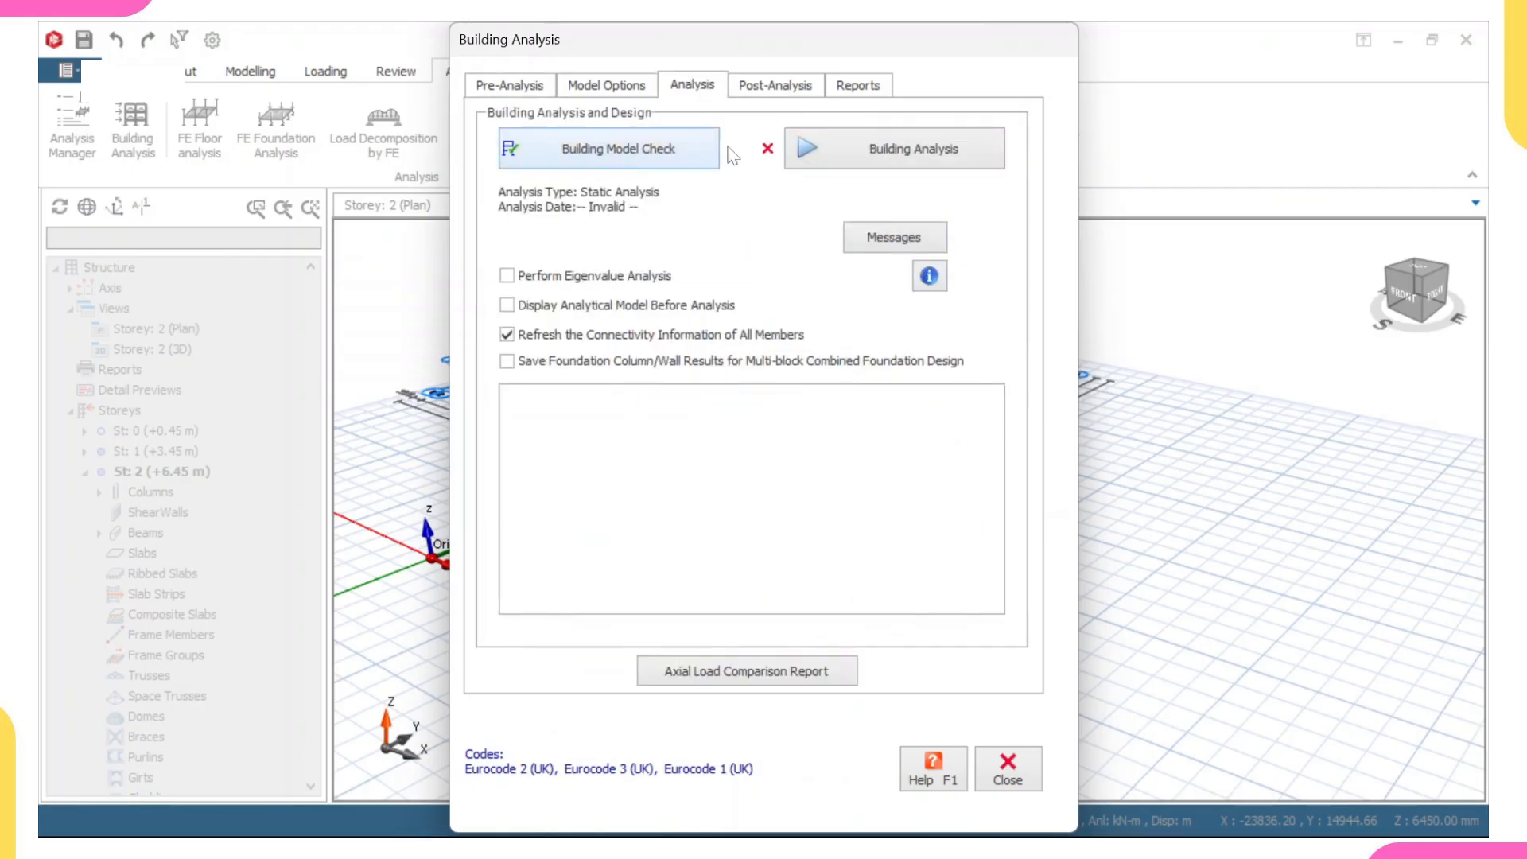
click(884, 154)
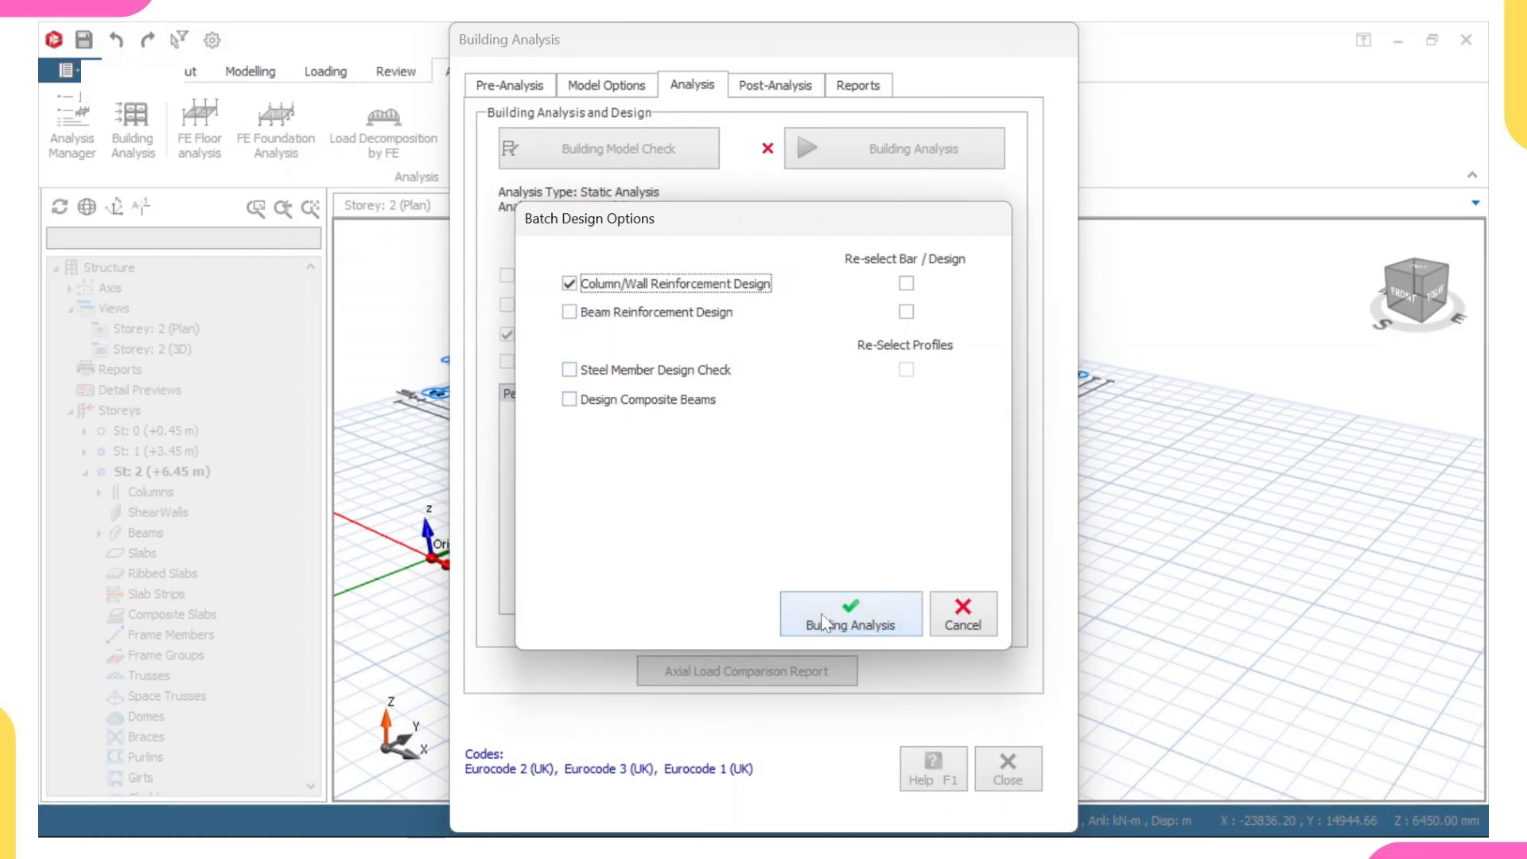
click(567, 312)
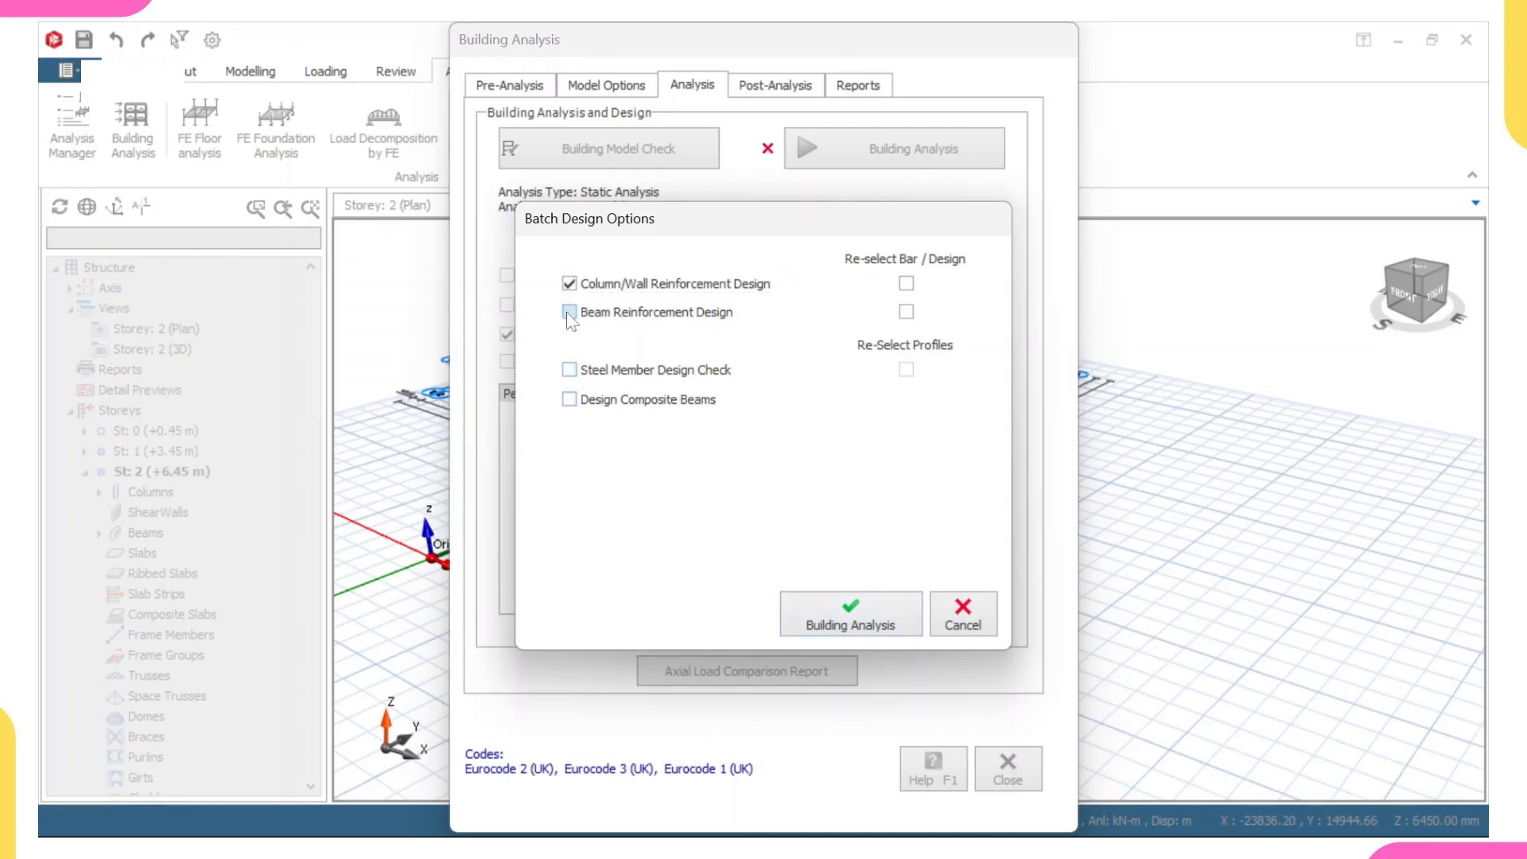
click(906, 283)
click(905, 312)
click(853, 628)
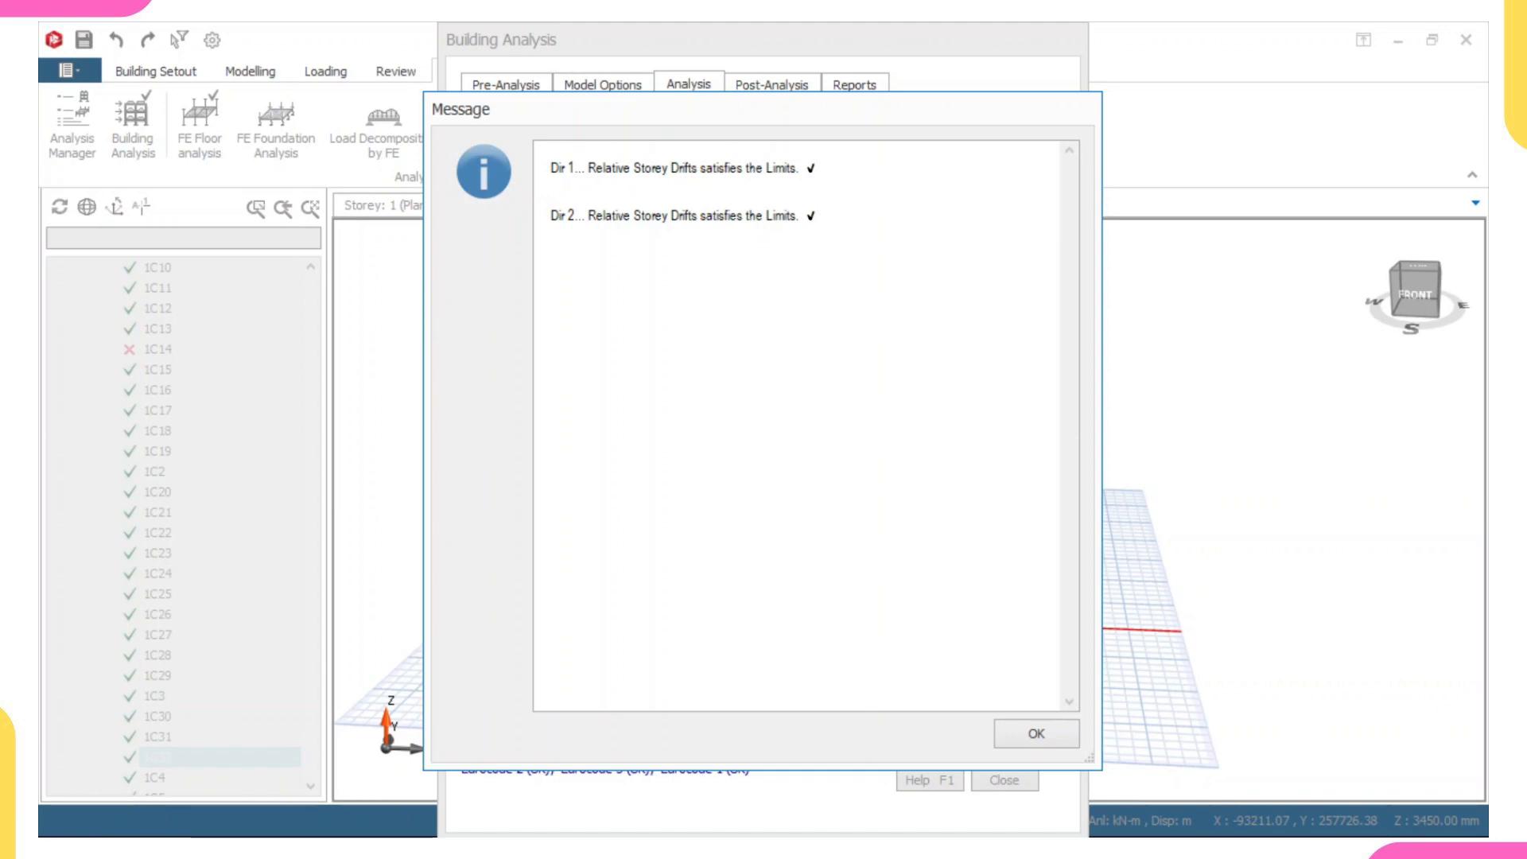
click(1036, 733)
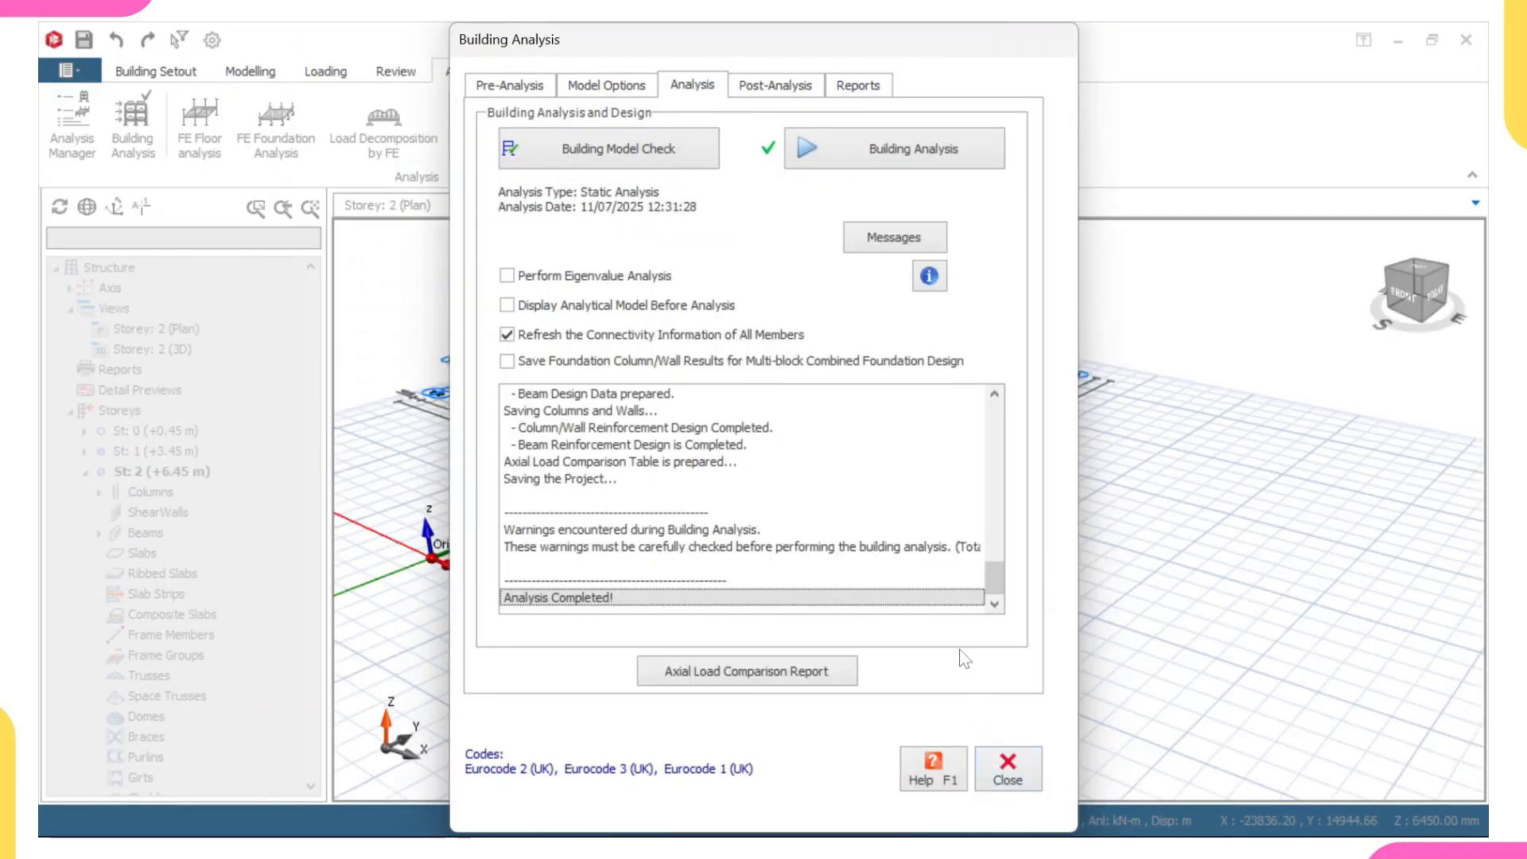
click(1005, 770)
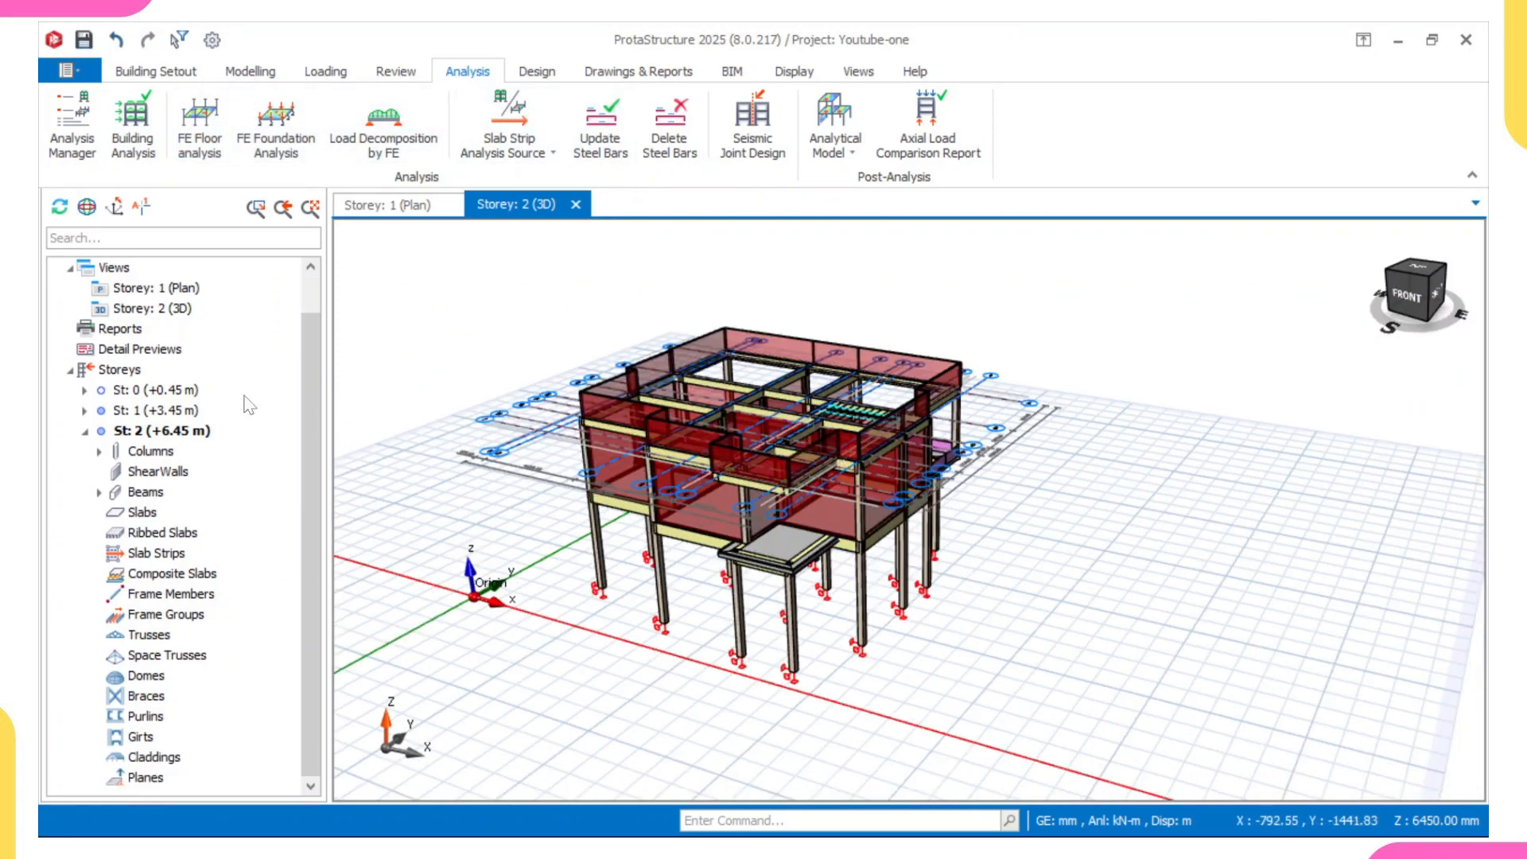
- Create a Building Analysis Model view from the structure tree's views and bring it to the front
scroll(102, 469, up, 1)
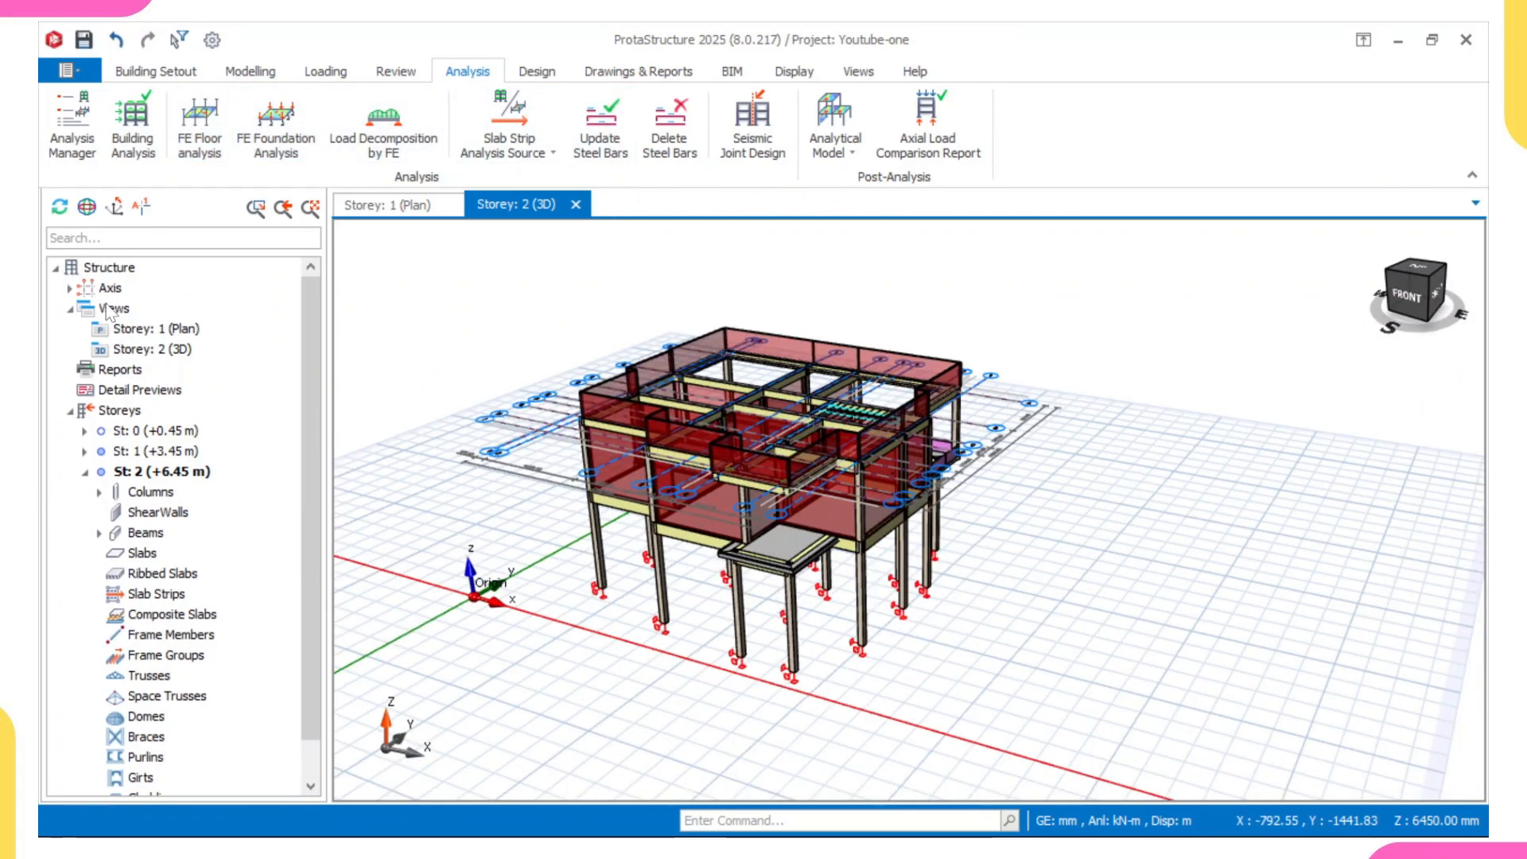
click(112, 310)
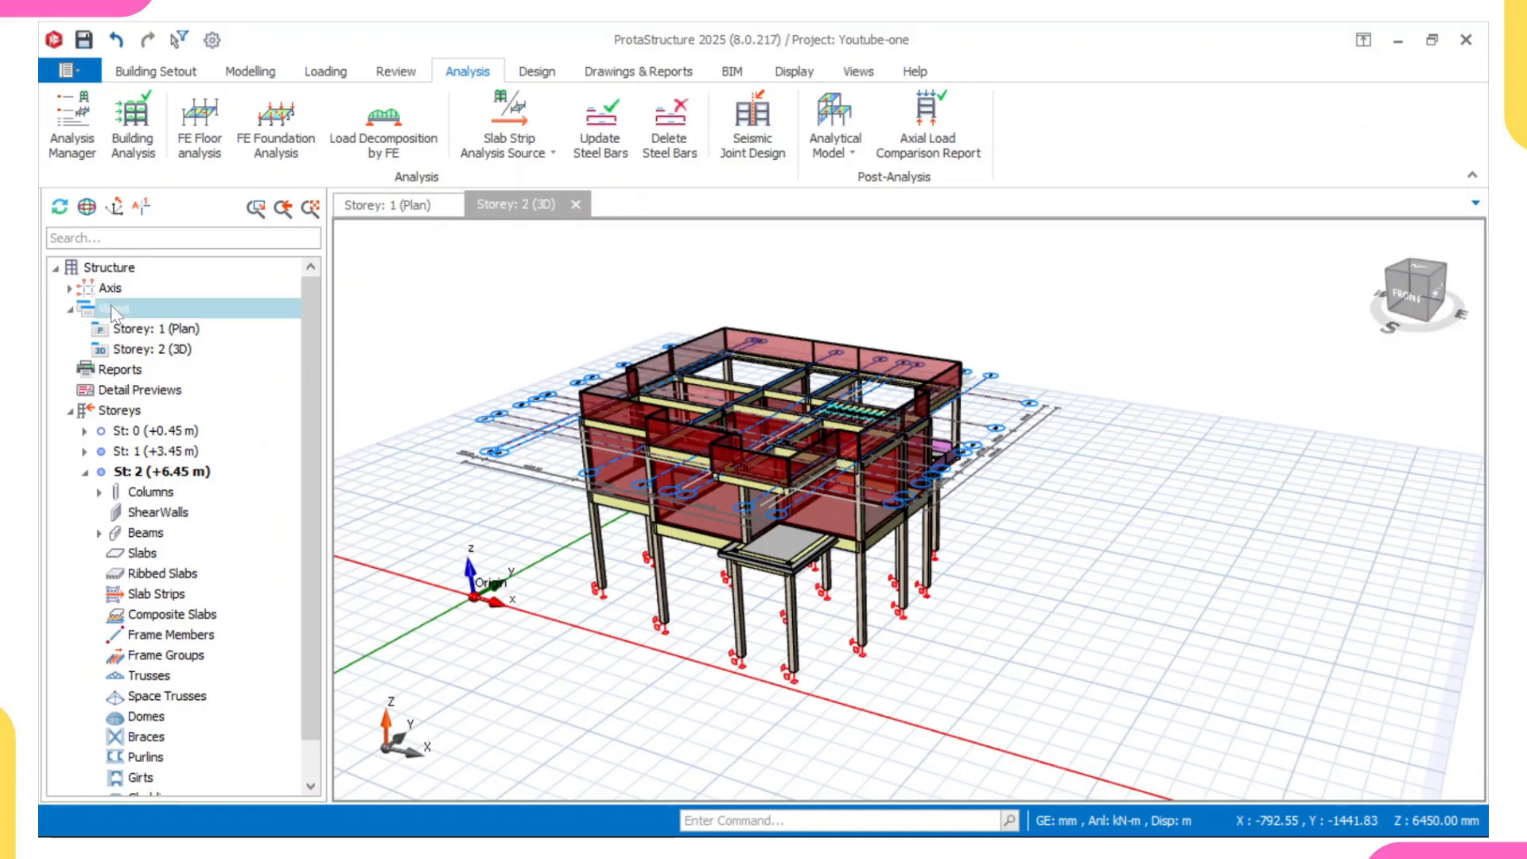
right_click(112, 306)
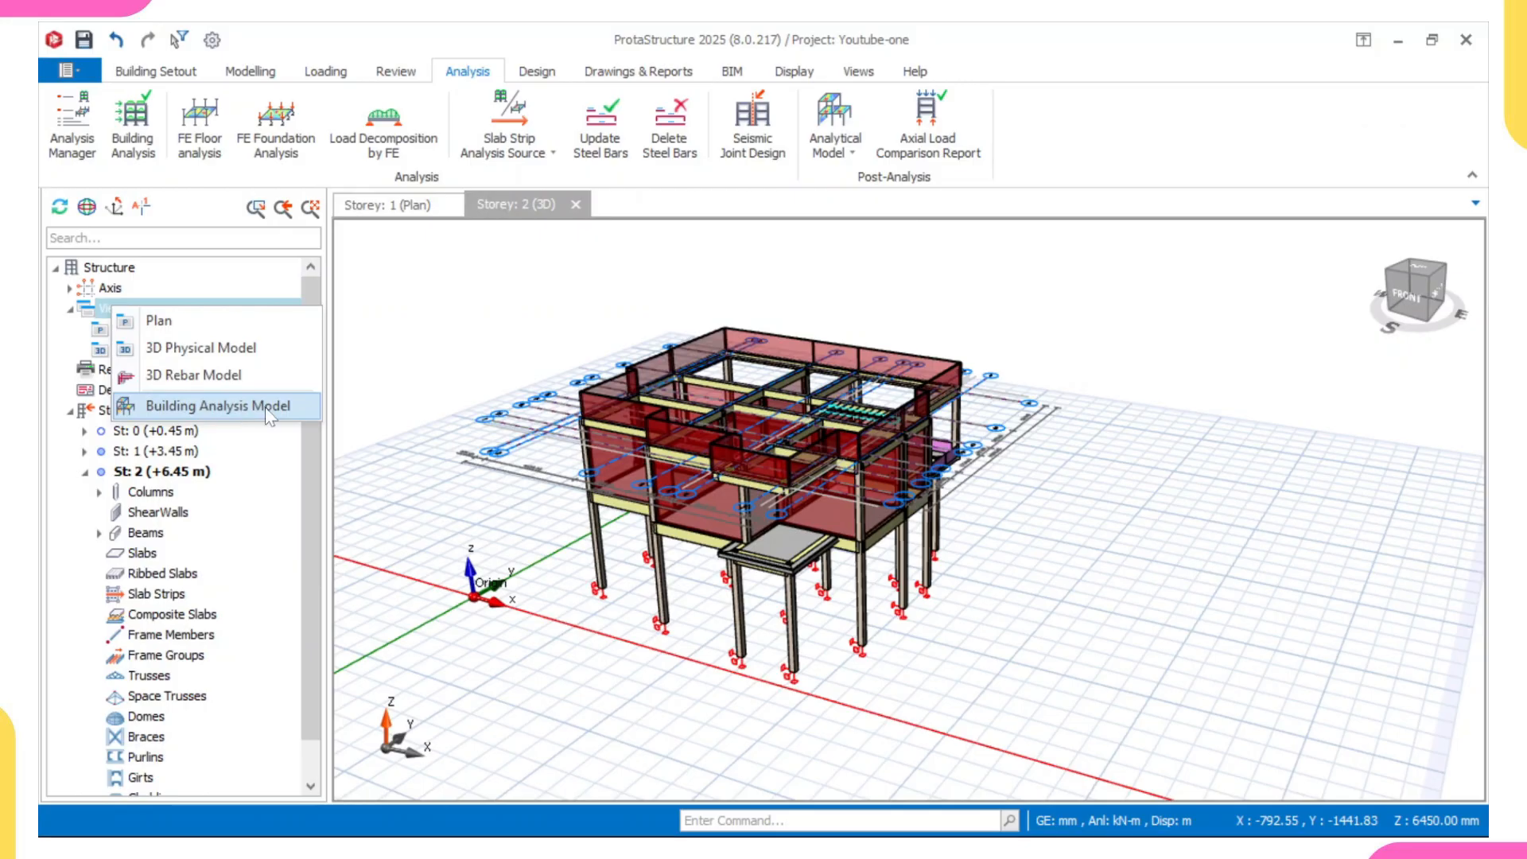
click(193, 404)
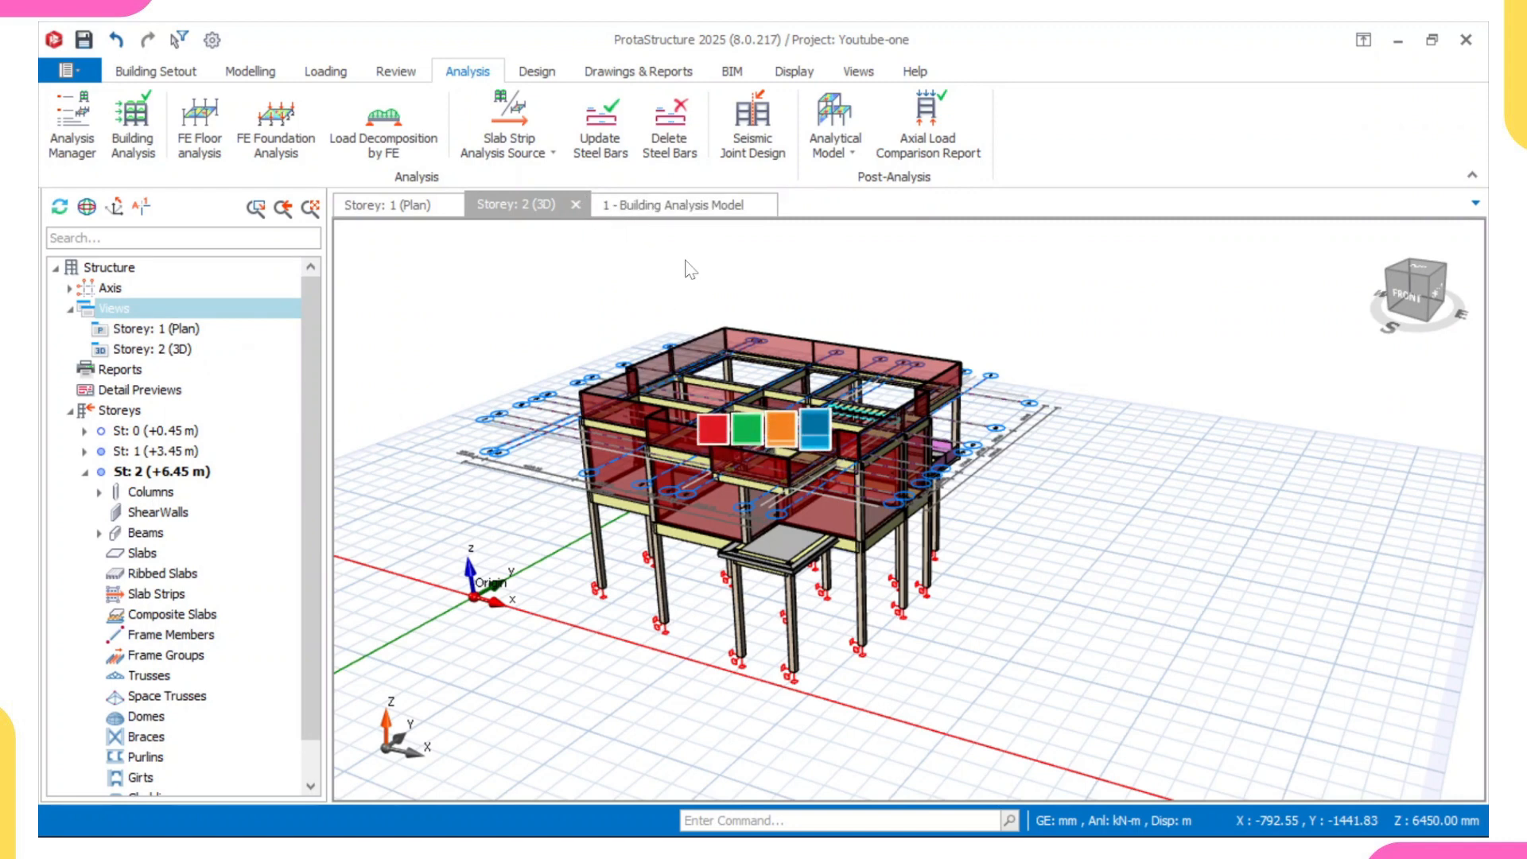
click(703, 207)
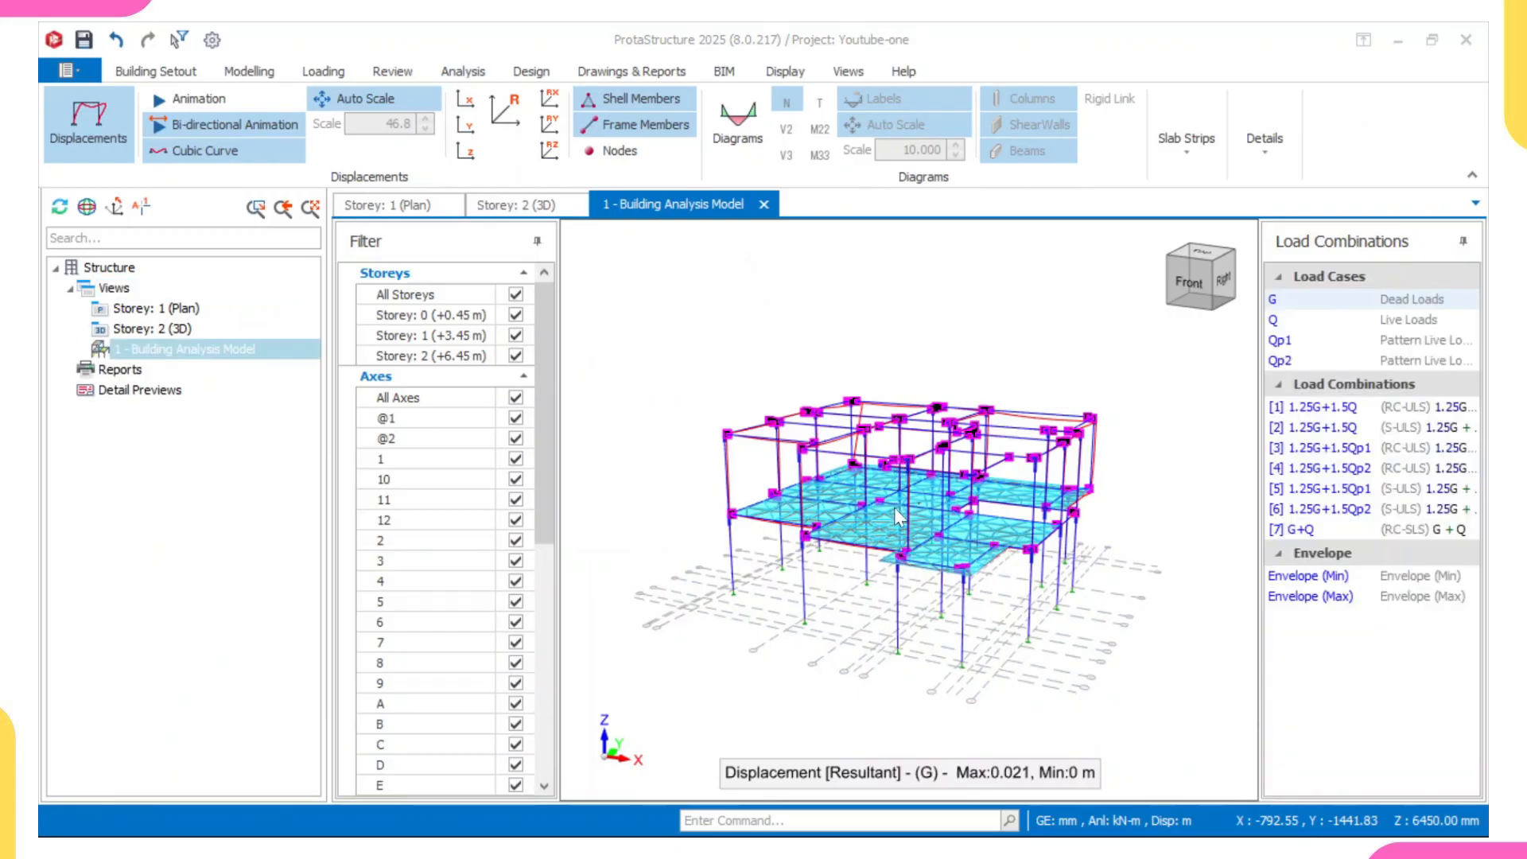
- Display the solid model with axial force N for dead load case G and examine the frames and slabs from above and below
middle_drag(901, 463, 770, 466)
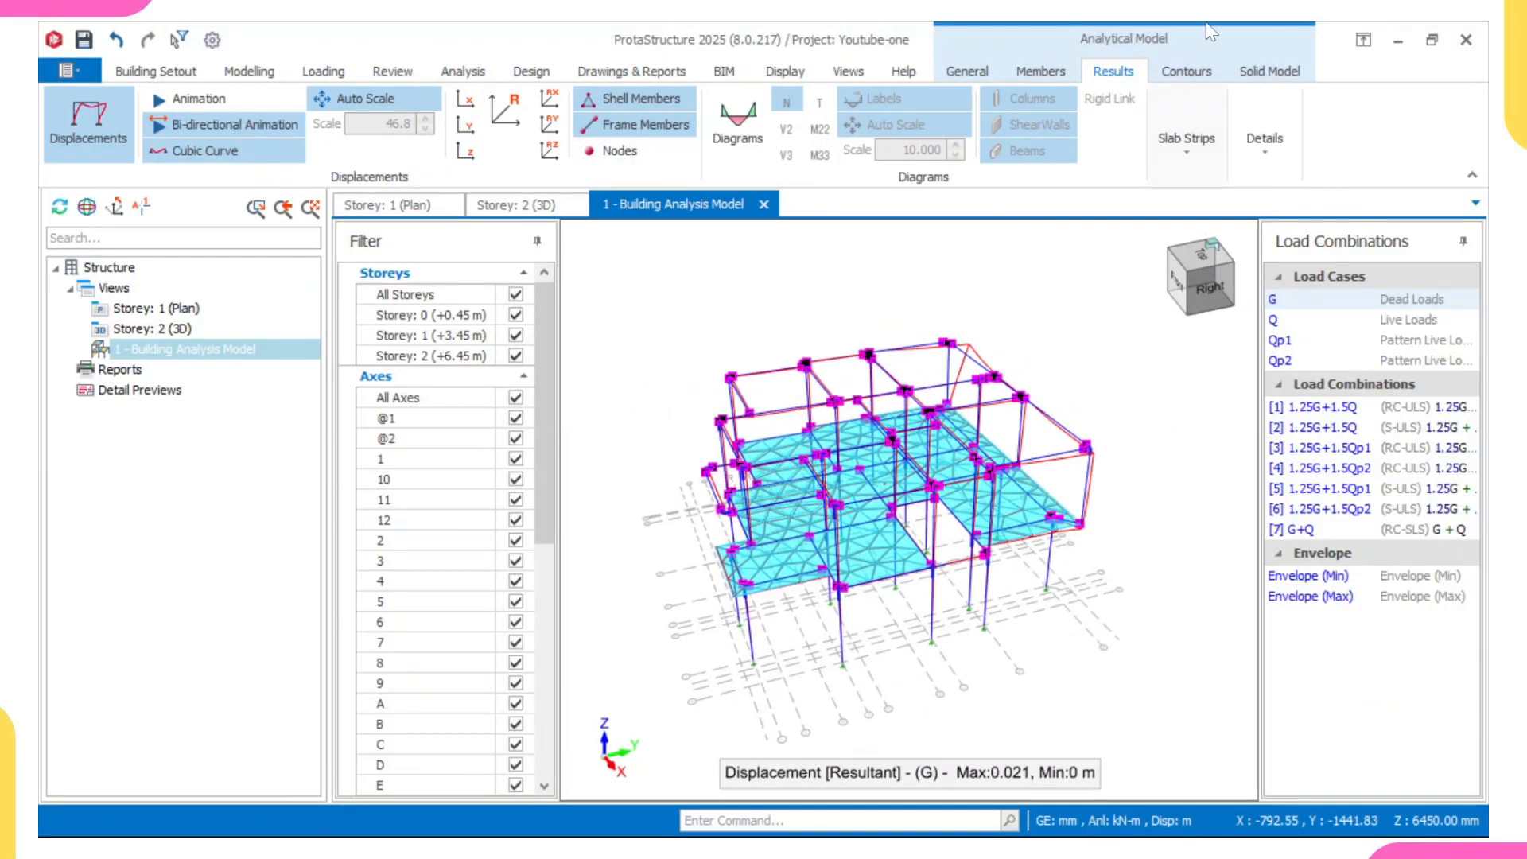
click(1254, 75)
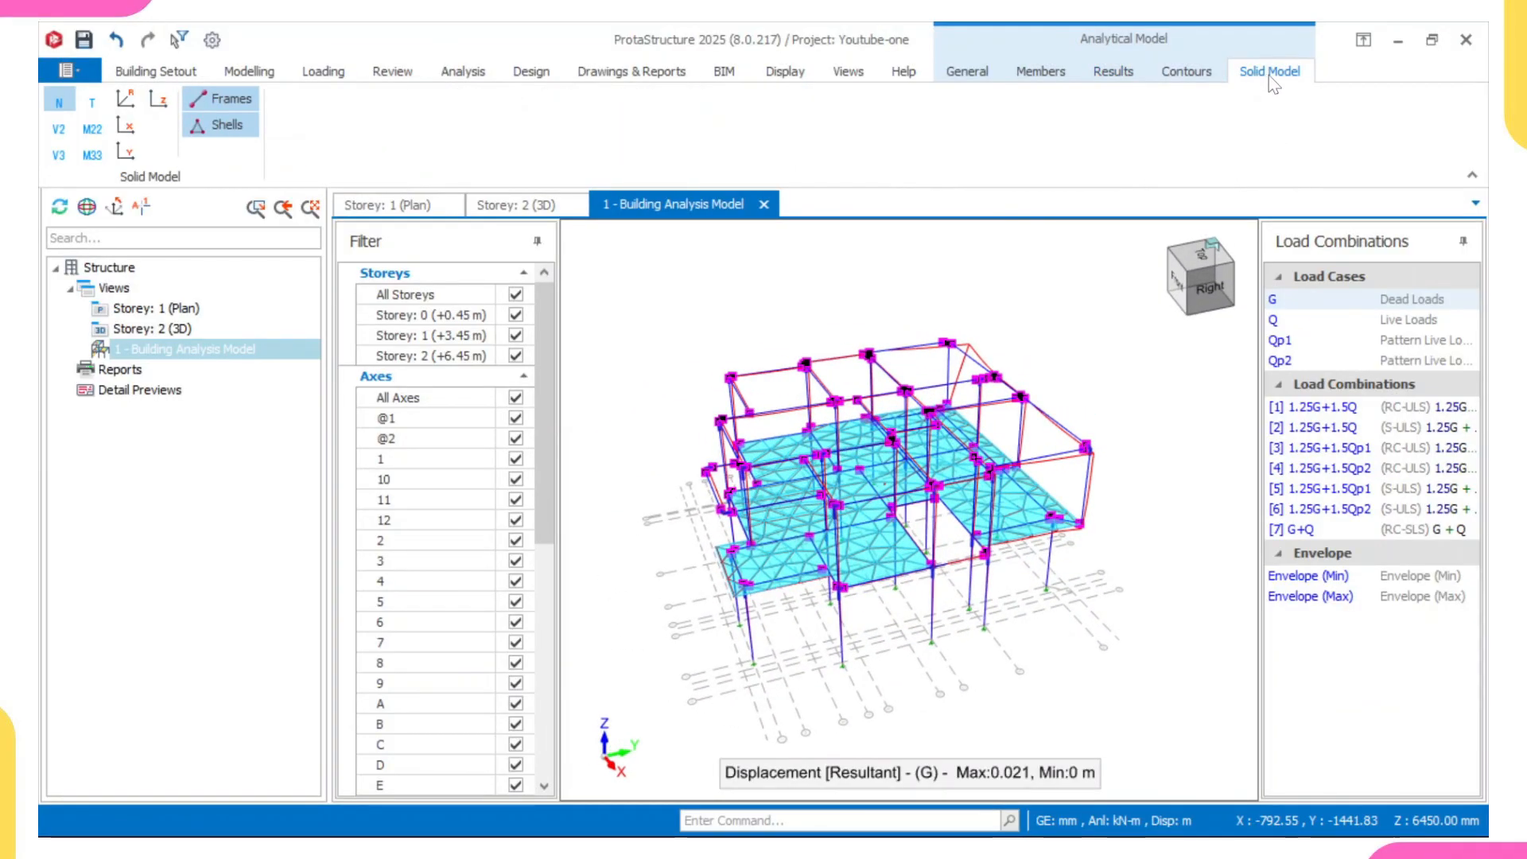
middle_drag(845, 475, 902, 422)
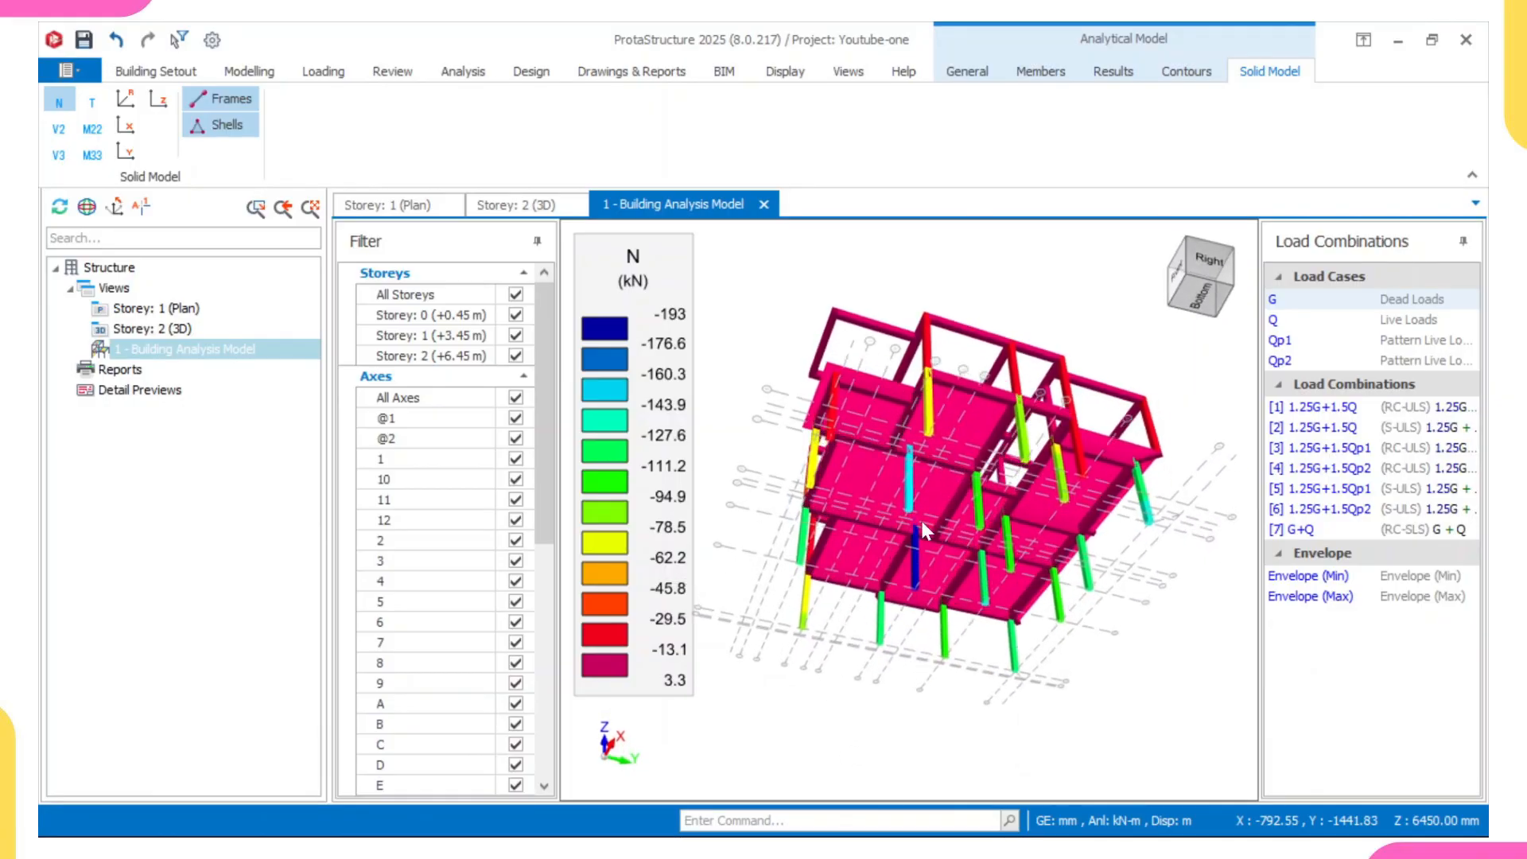
middle_drag(920, 517, 913, 555)
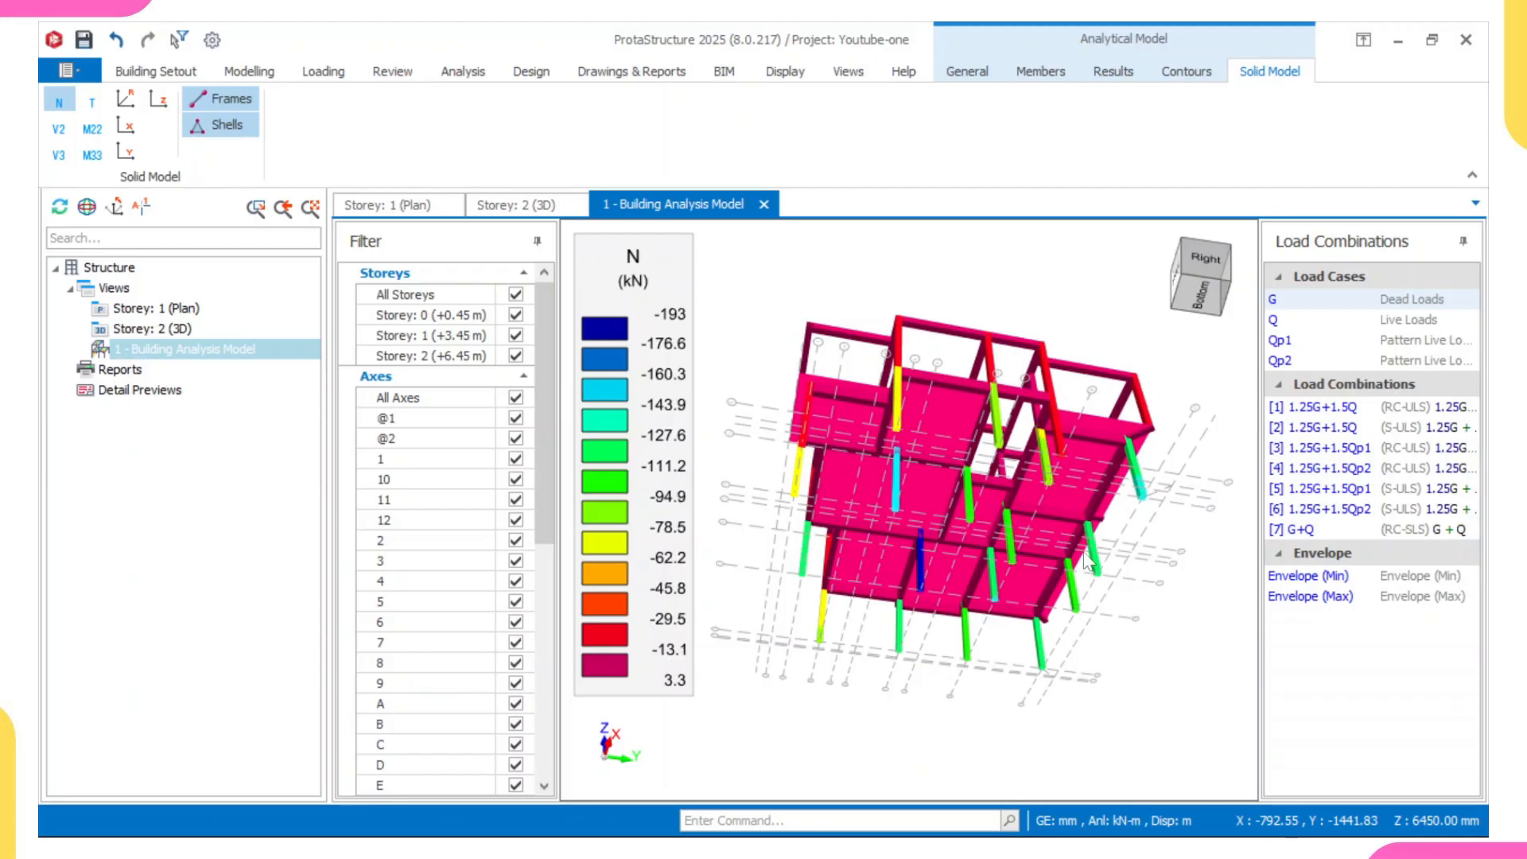
shift+middle_drag(1013, 509, 961, 517)
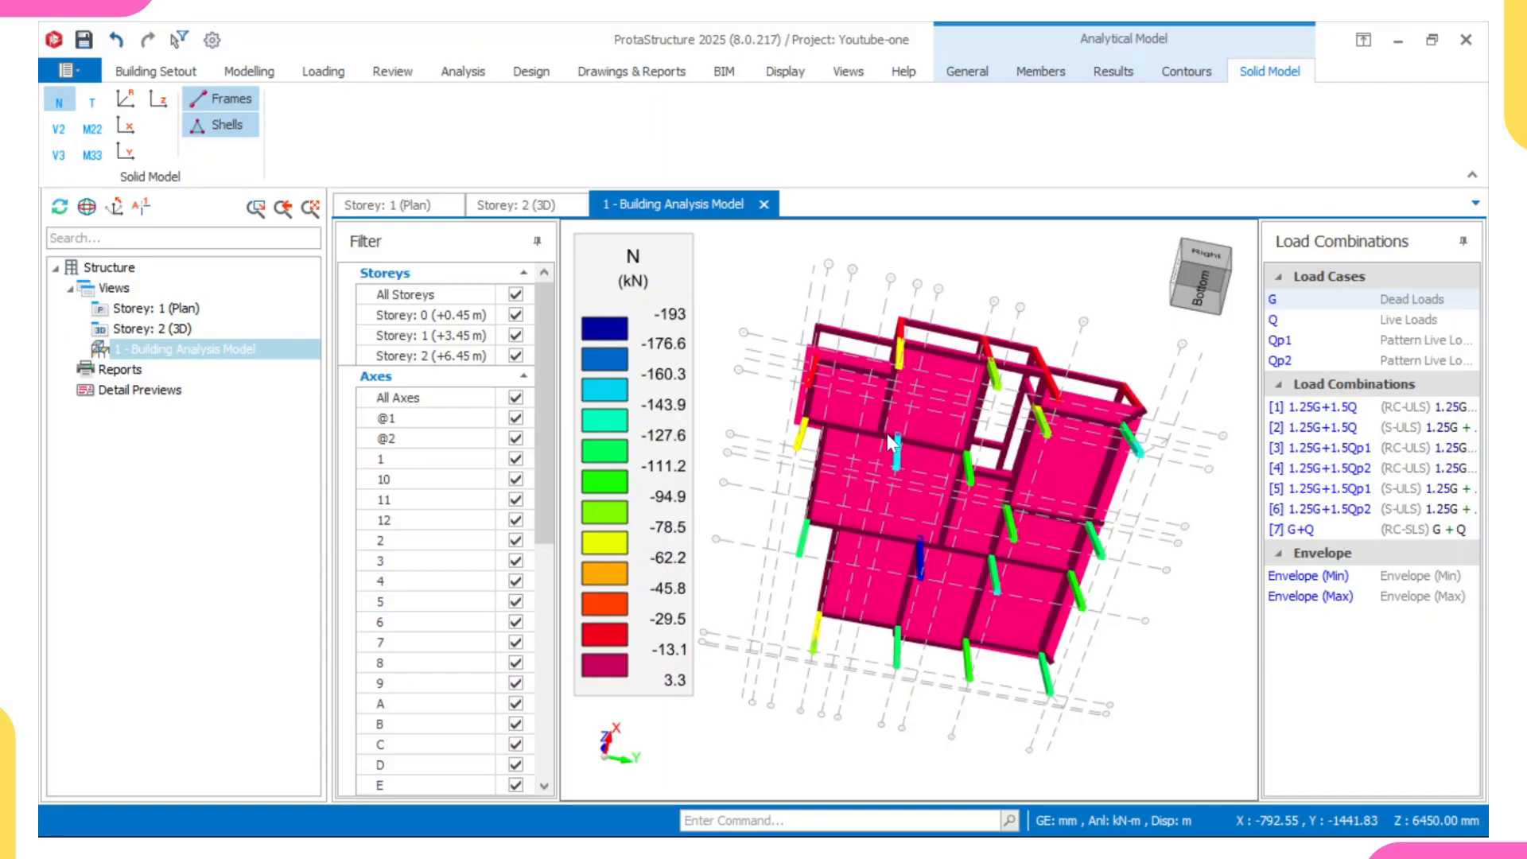
mouse_move(887, 433)
middle_down()
mouse_move(894, 408)
mouse_move(897, 419)
middle_up()
middle_drag(896, 415, 849, 583)
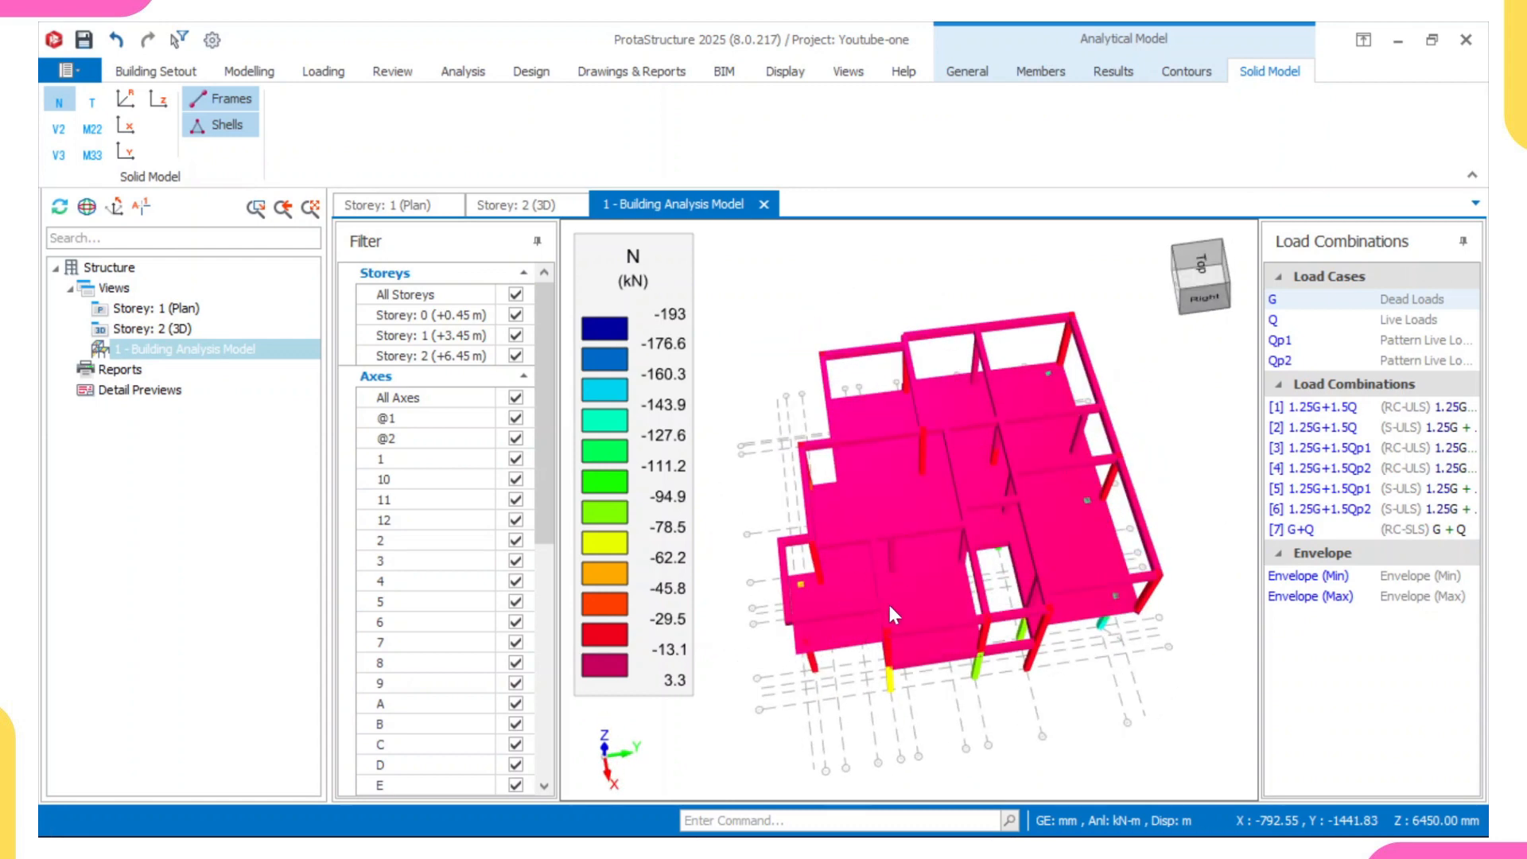
middle_drag(895, 628, 909, 679)
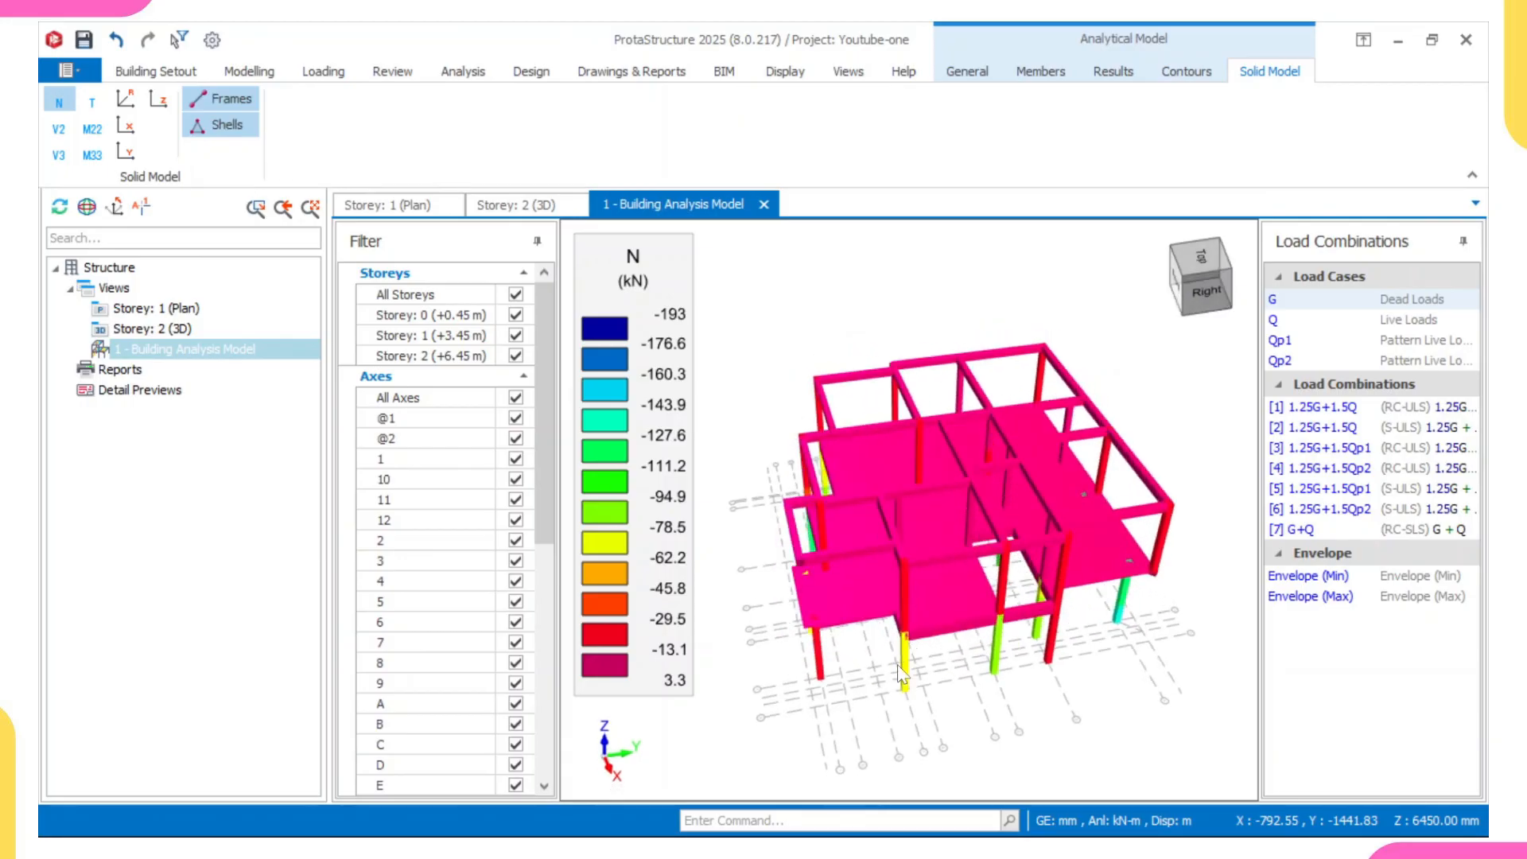
middle_drag(947, 593, 799, 536)
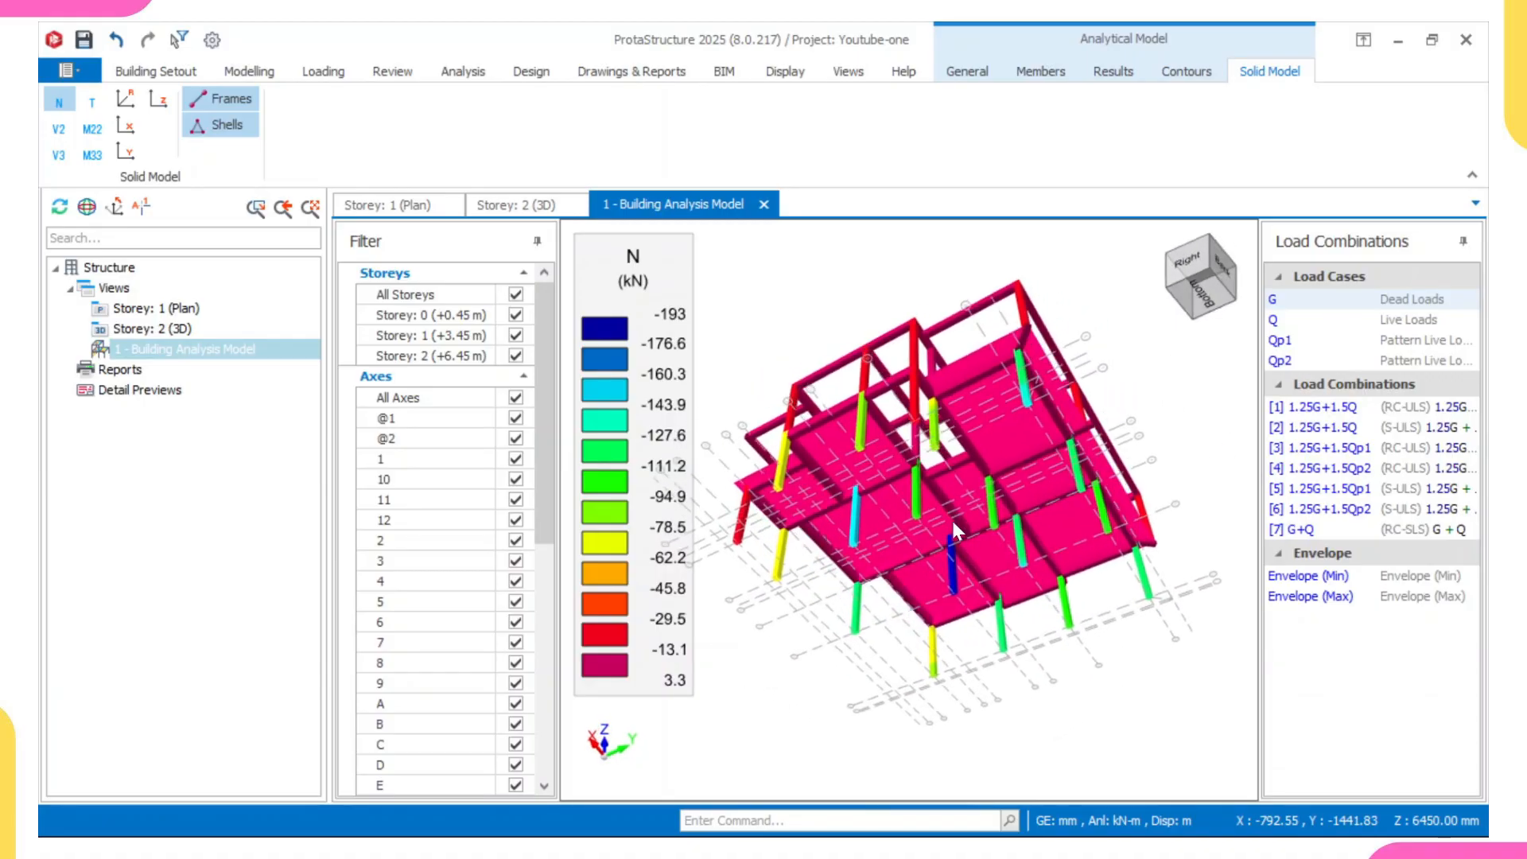
middle_drag(951, 517, 790, 526)
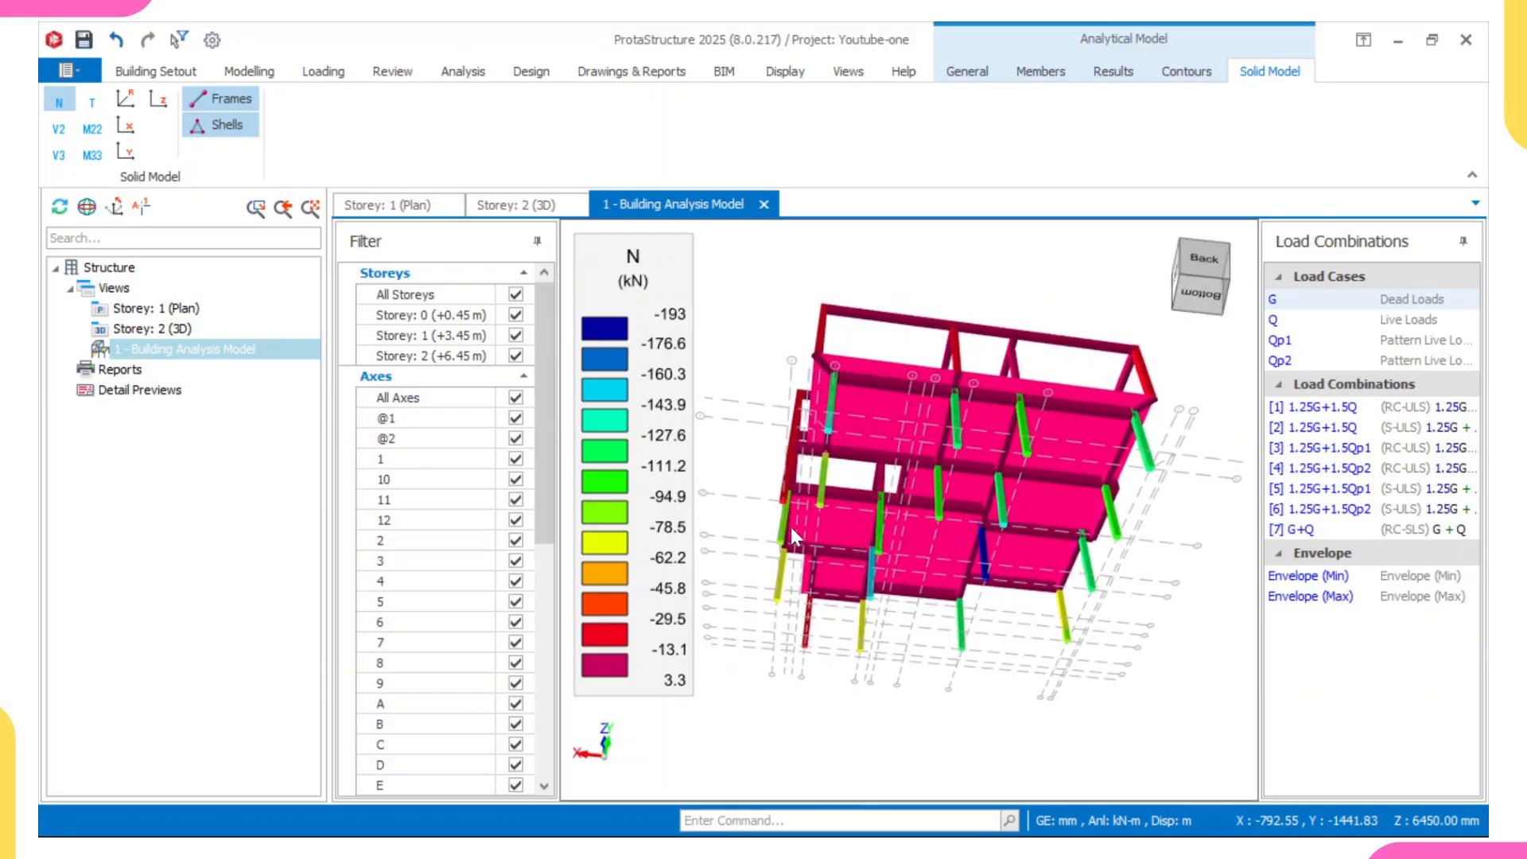
middle_drag(899, 403, 892, 496)
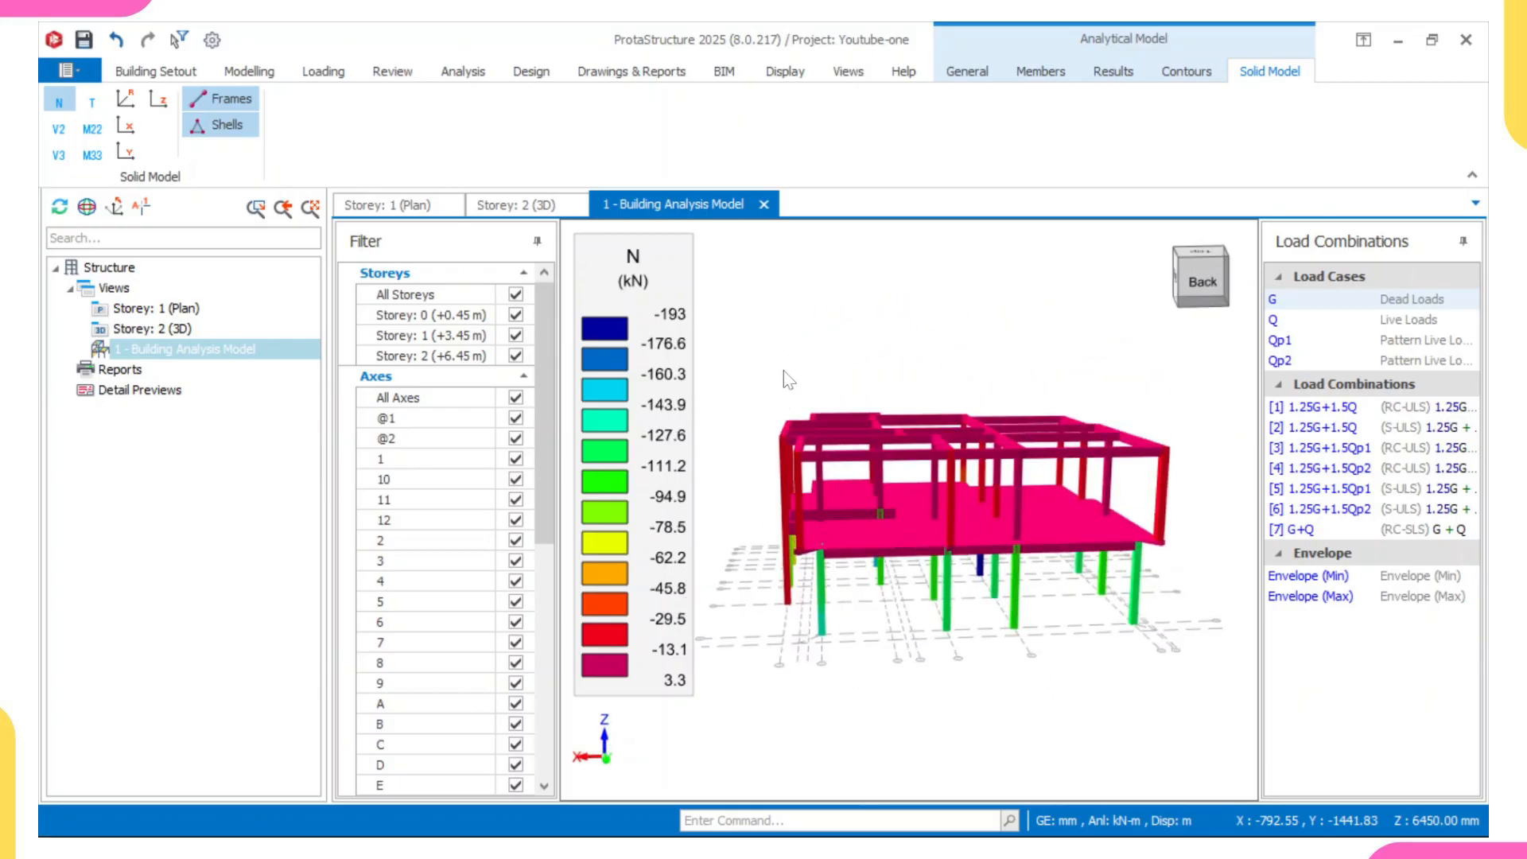
- Close the Building Analysis Model view and return to the 3D view of Storey 2
click(763, 204)
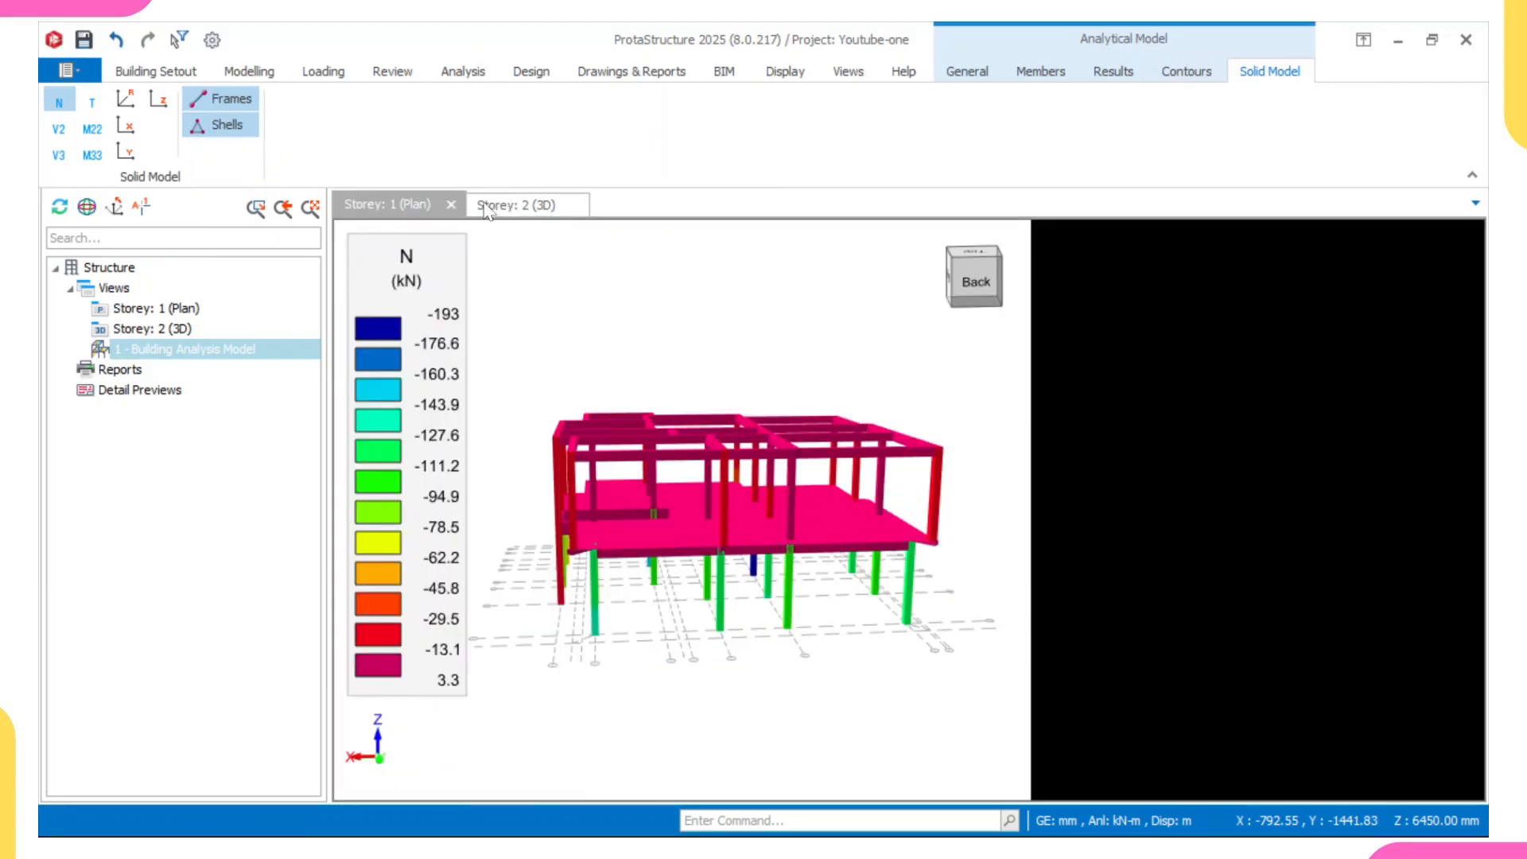
click(509, 204)
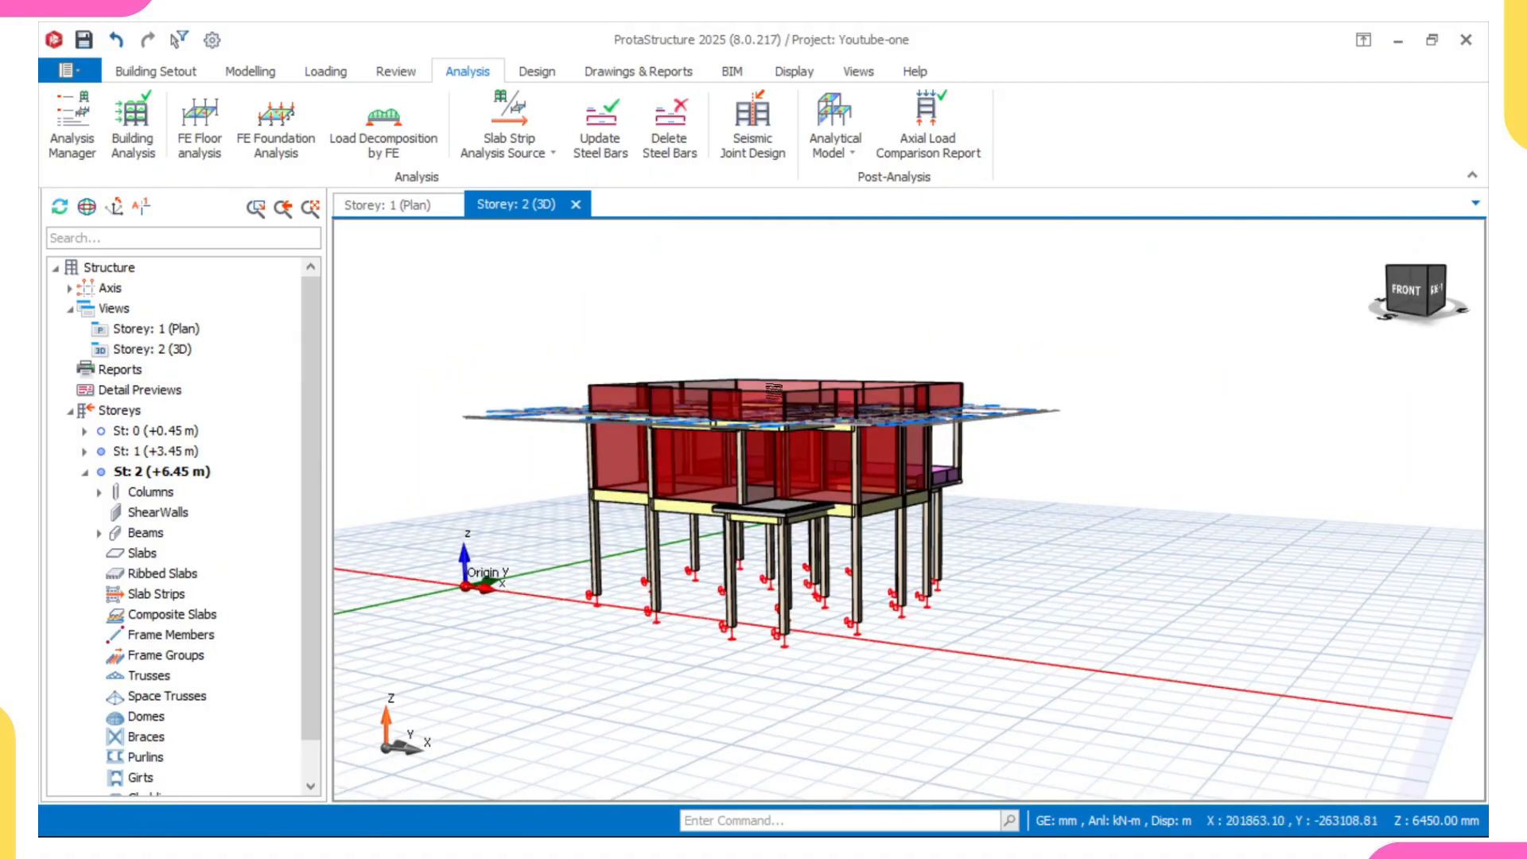
middle_drag(773, 390, 627, 333)
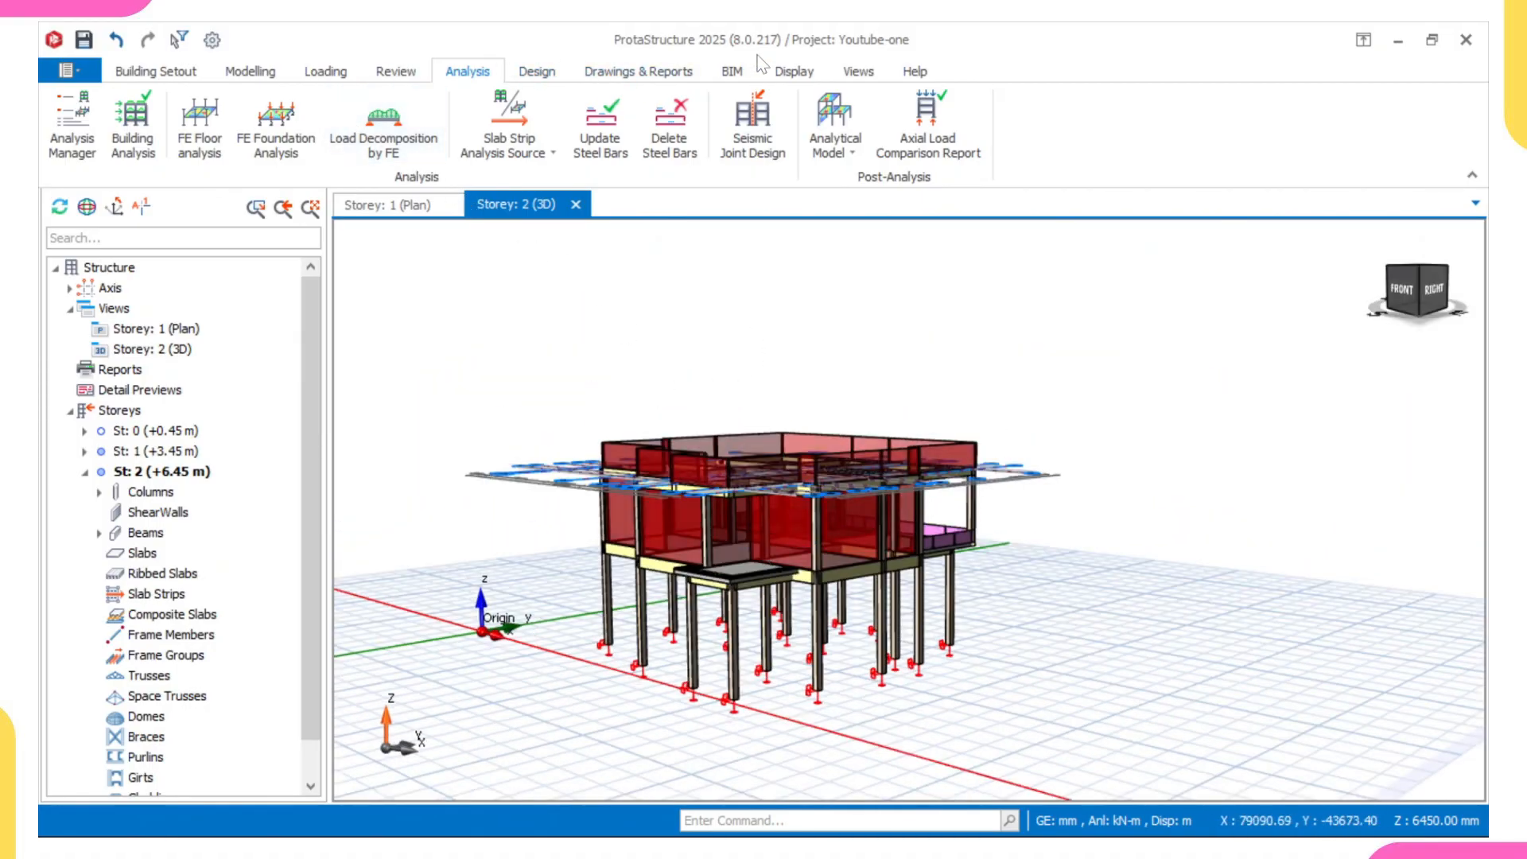
- Recolour the 3D model by Design Status using Visual Interrogation and check the members' status colours around the building
click(789, 72)
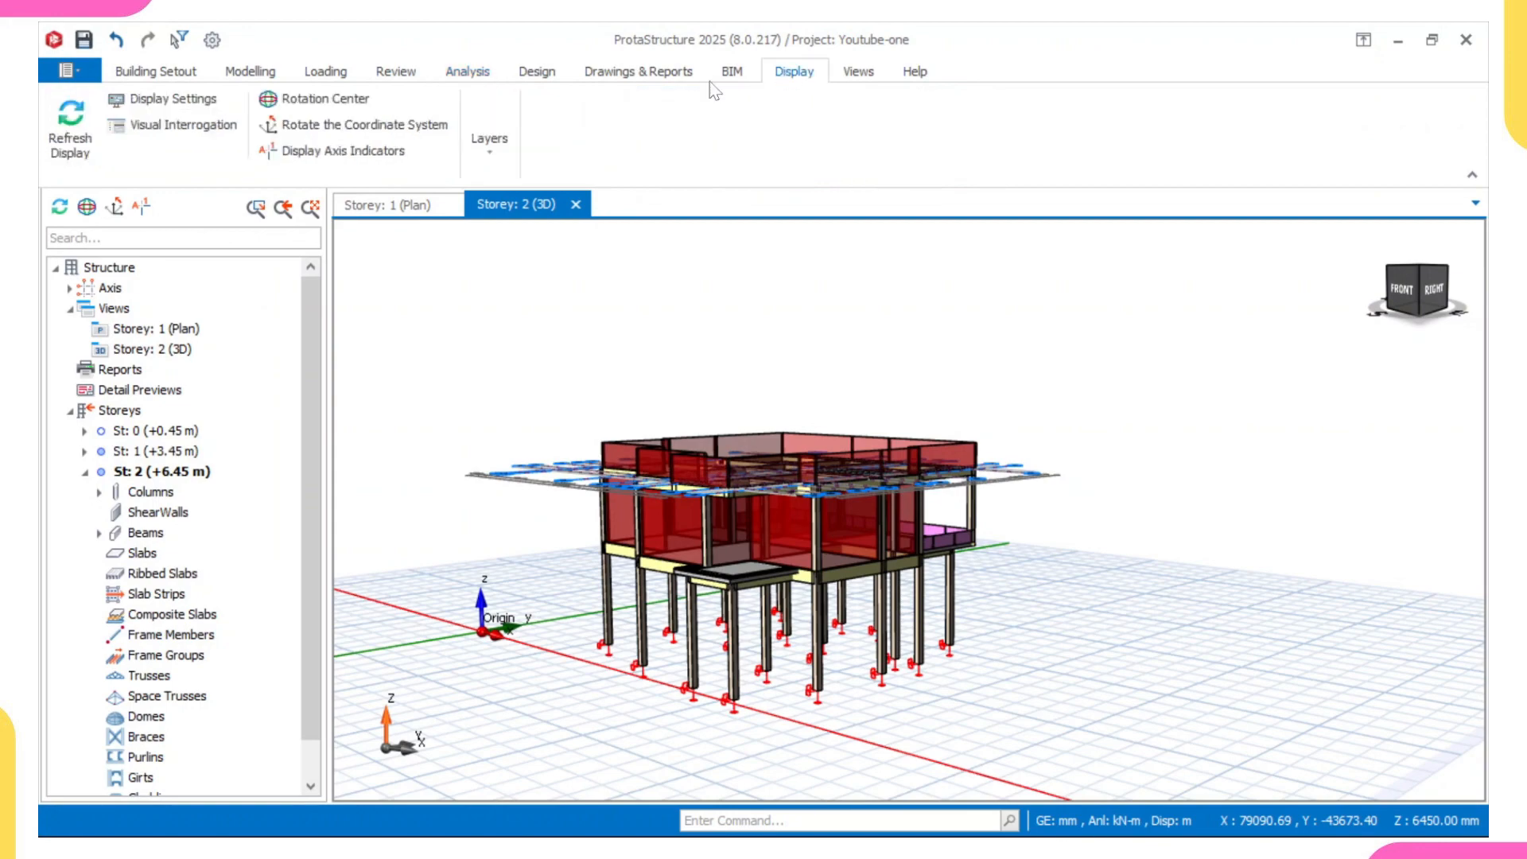
click(183, 125)
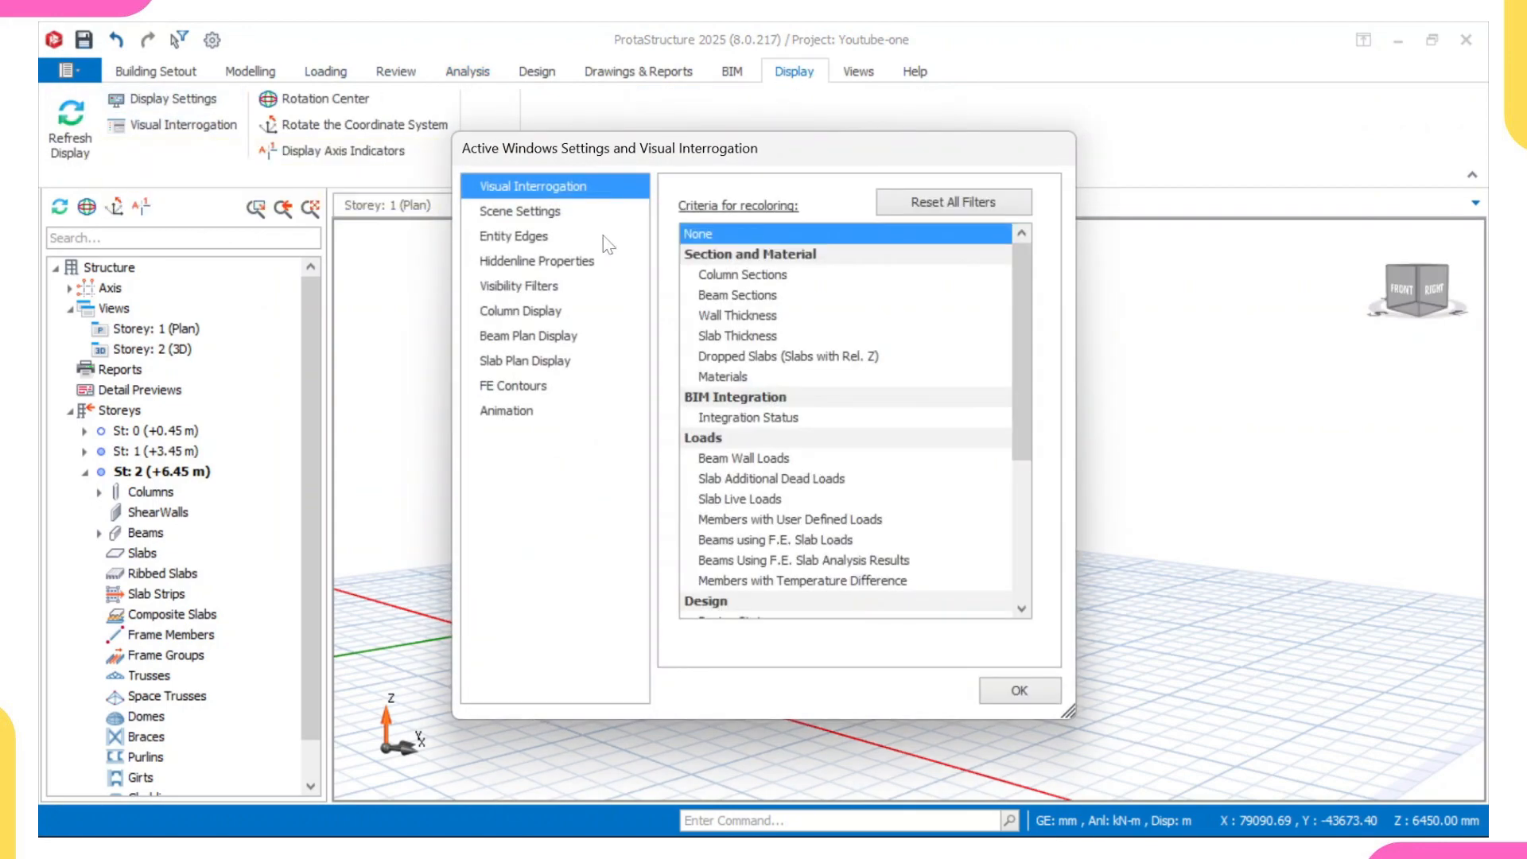
scroll(763, 395, down, 2)
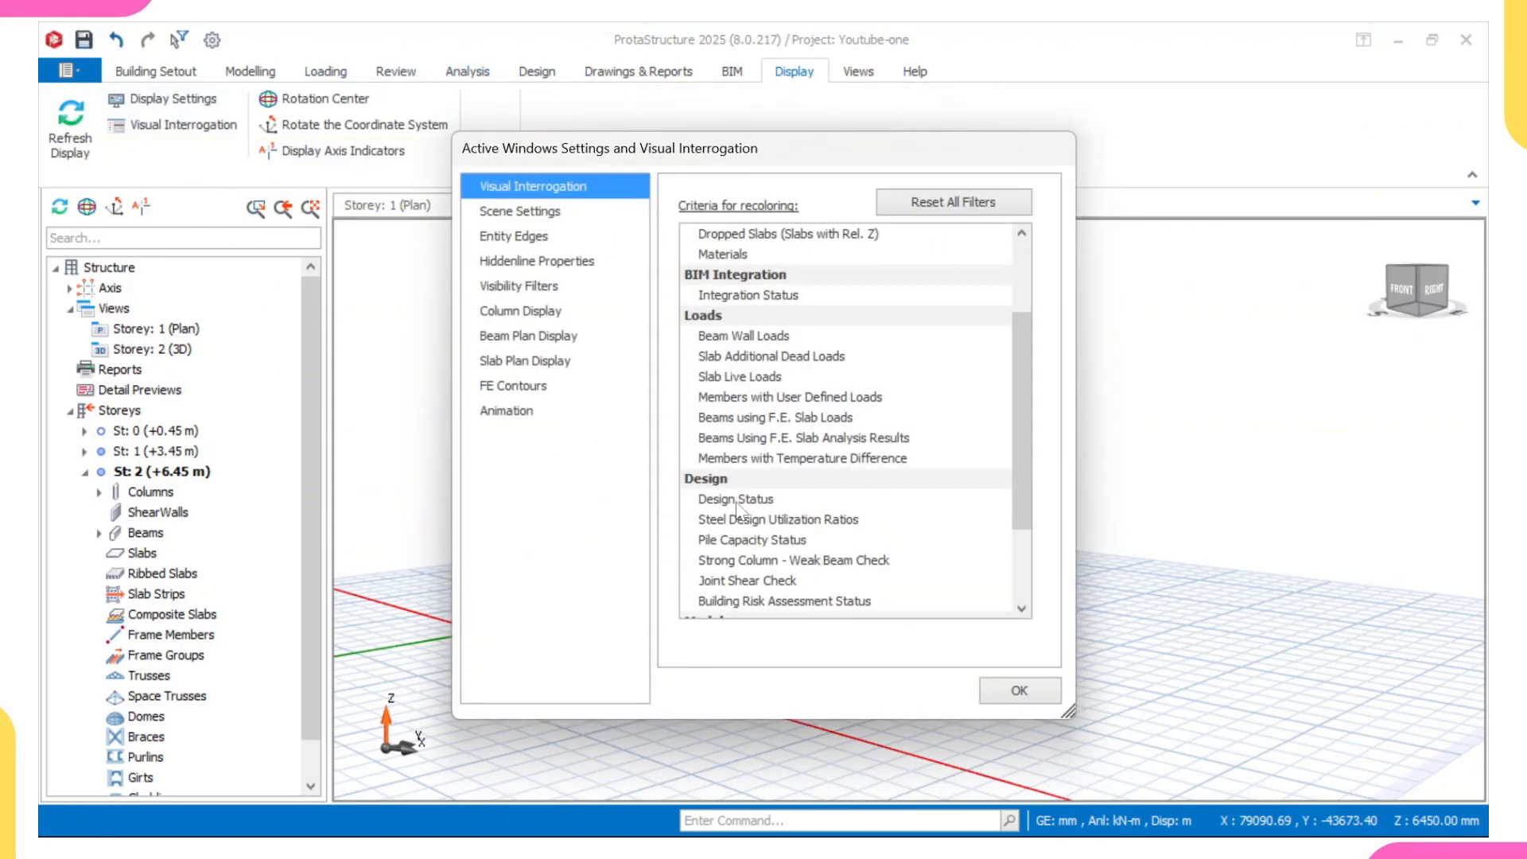
click(736, 500)
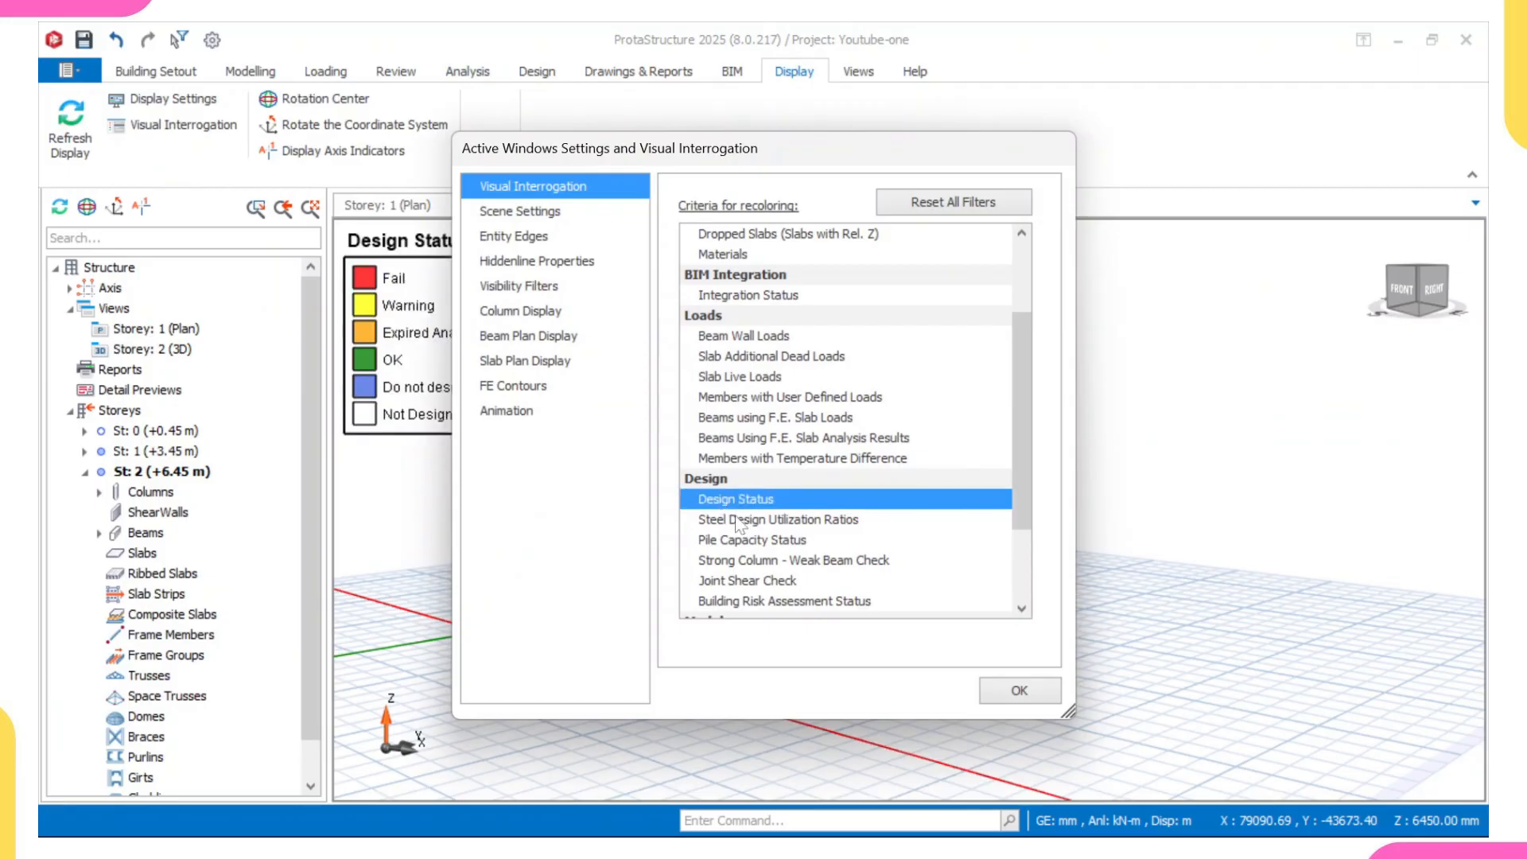
click(1050, 690)
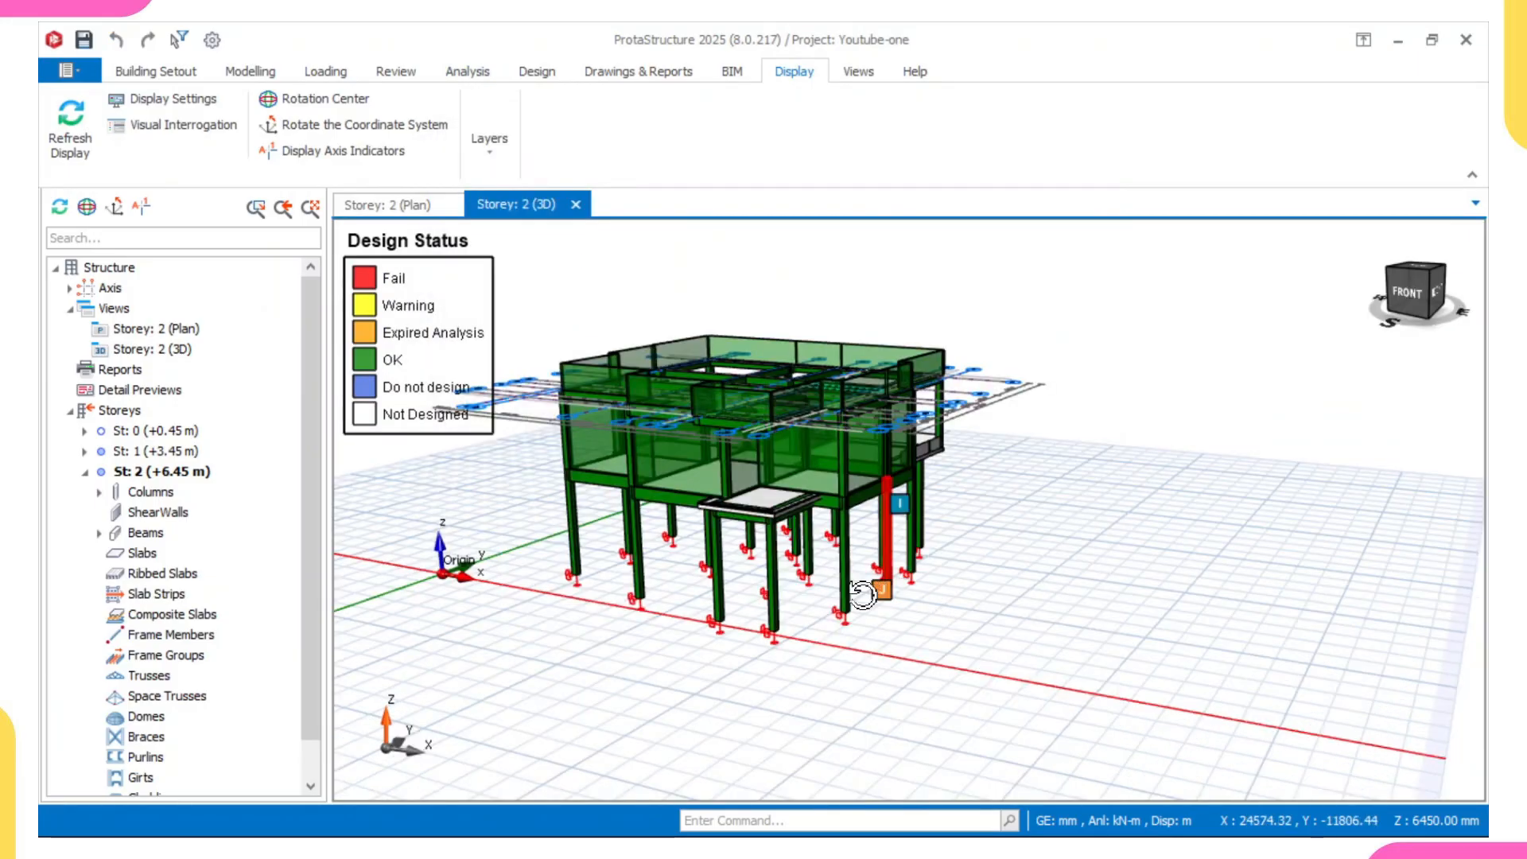
middle_drag(867, 590, 907, 598)
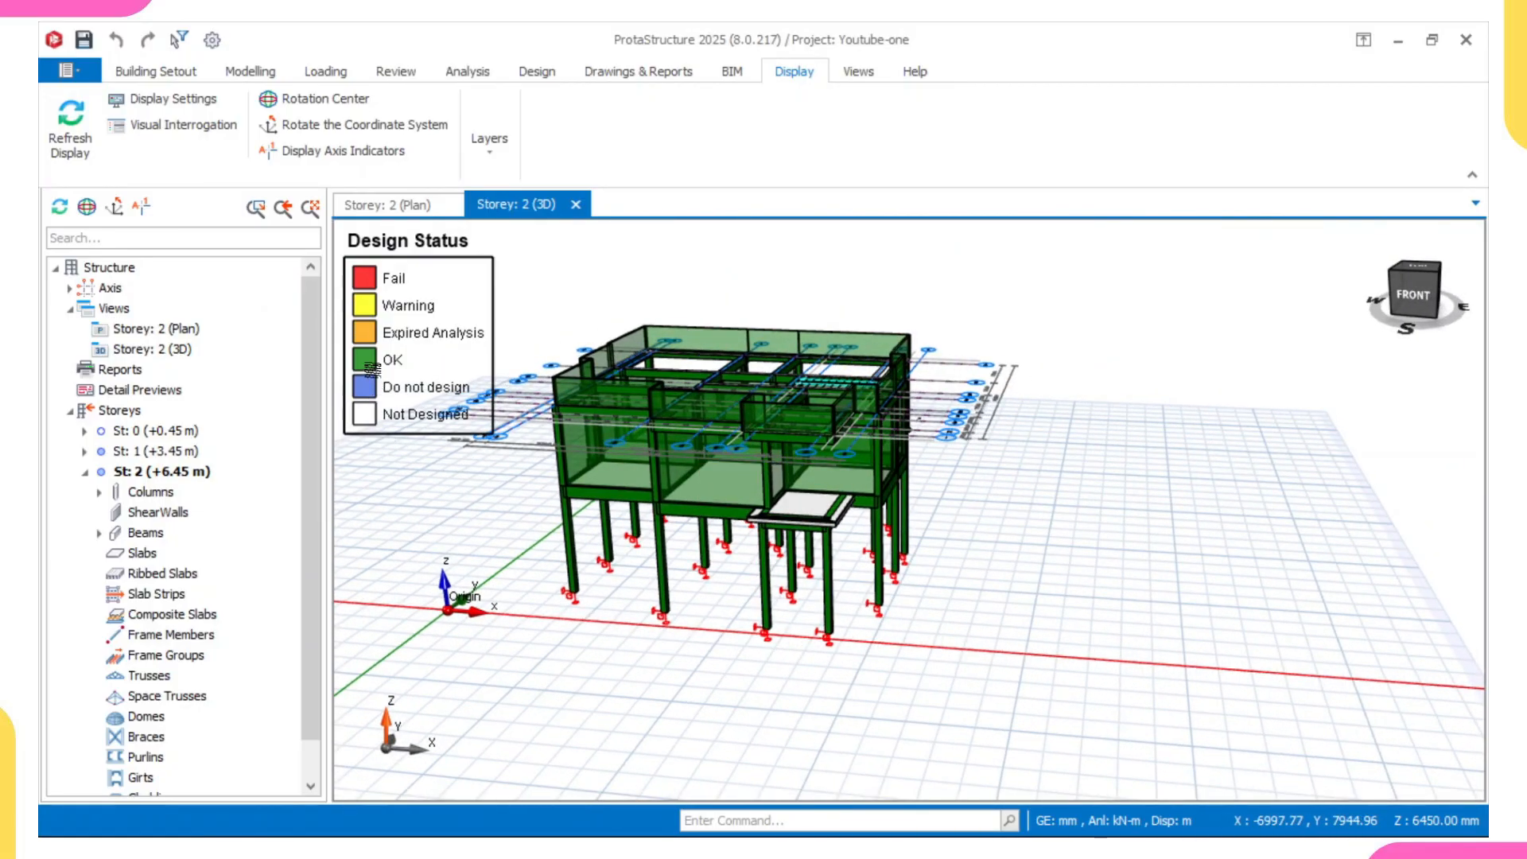
middle_drag(570, 446, 539, 380)
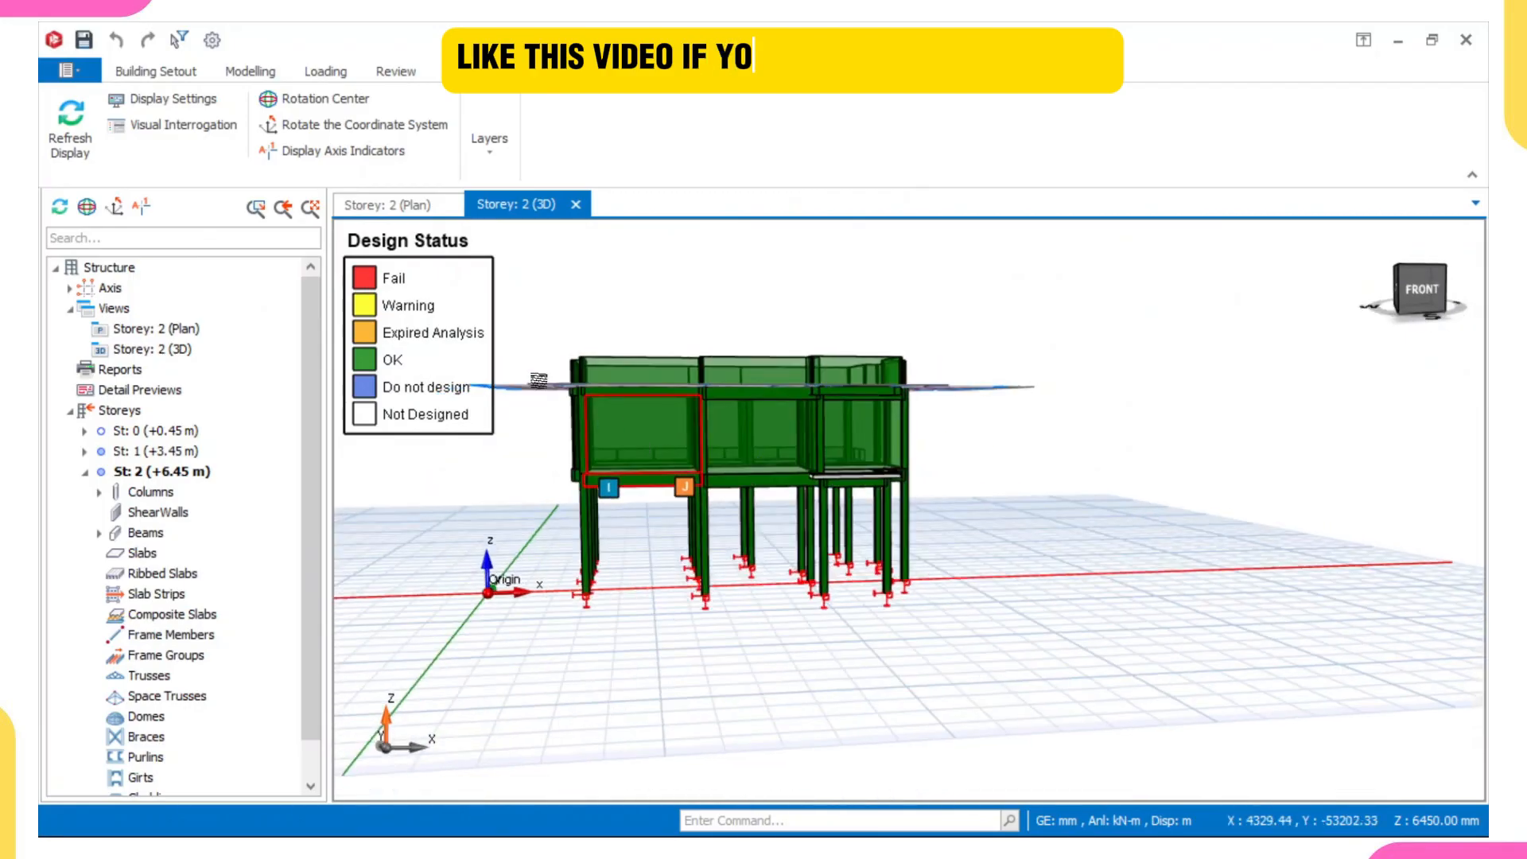
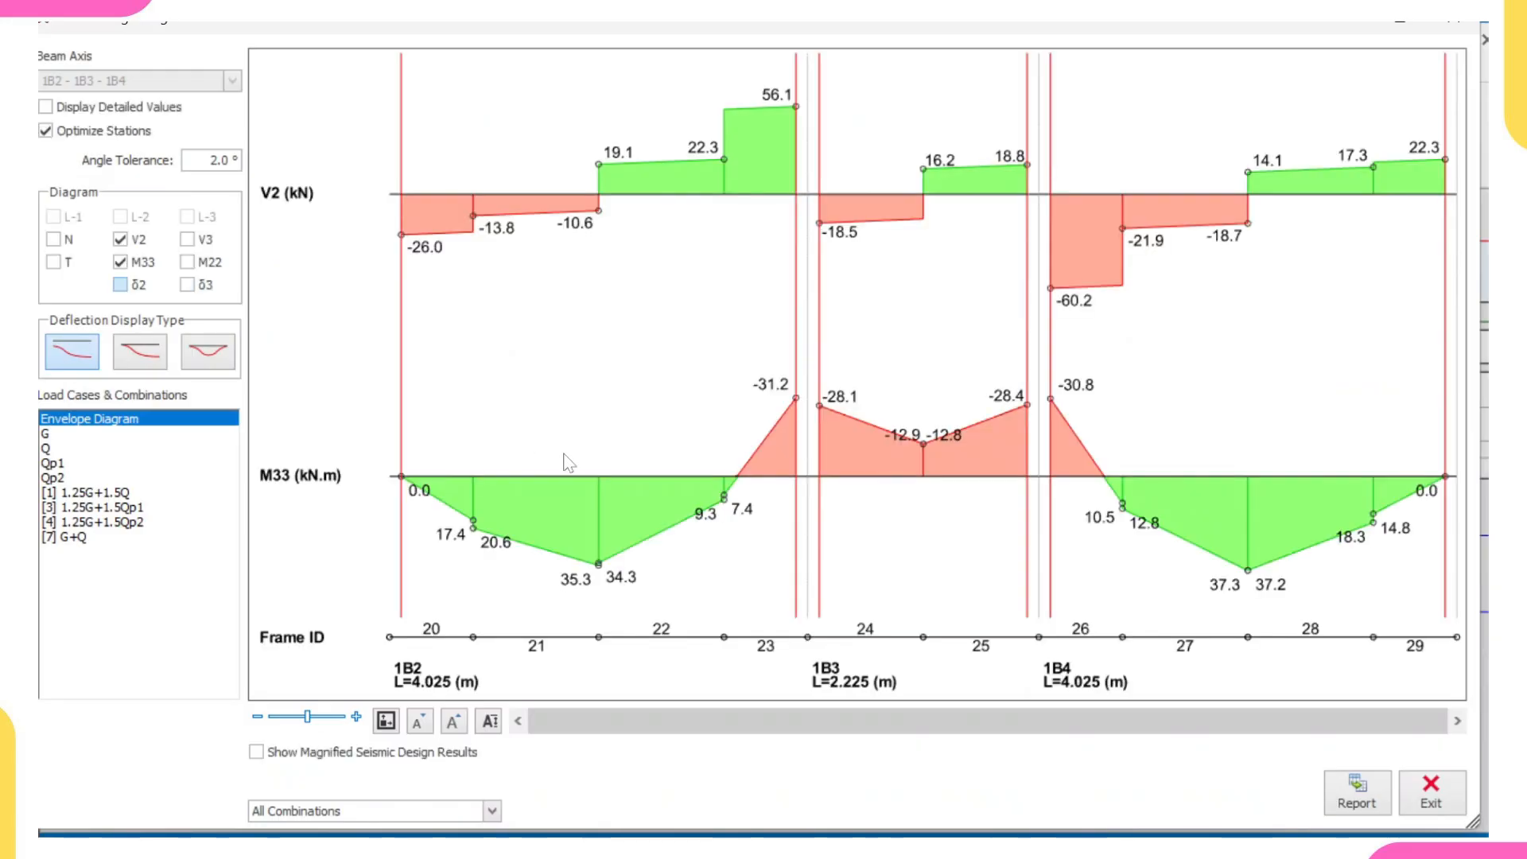
- Examine the V2 and M33 envelope diagrams of beams 1B2, 1B3 and 1B4, then close them and accept axis A's reinforcement data
scroll(875, 341, down, 4)
scroll(987, 353, up, 4)
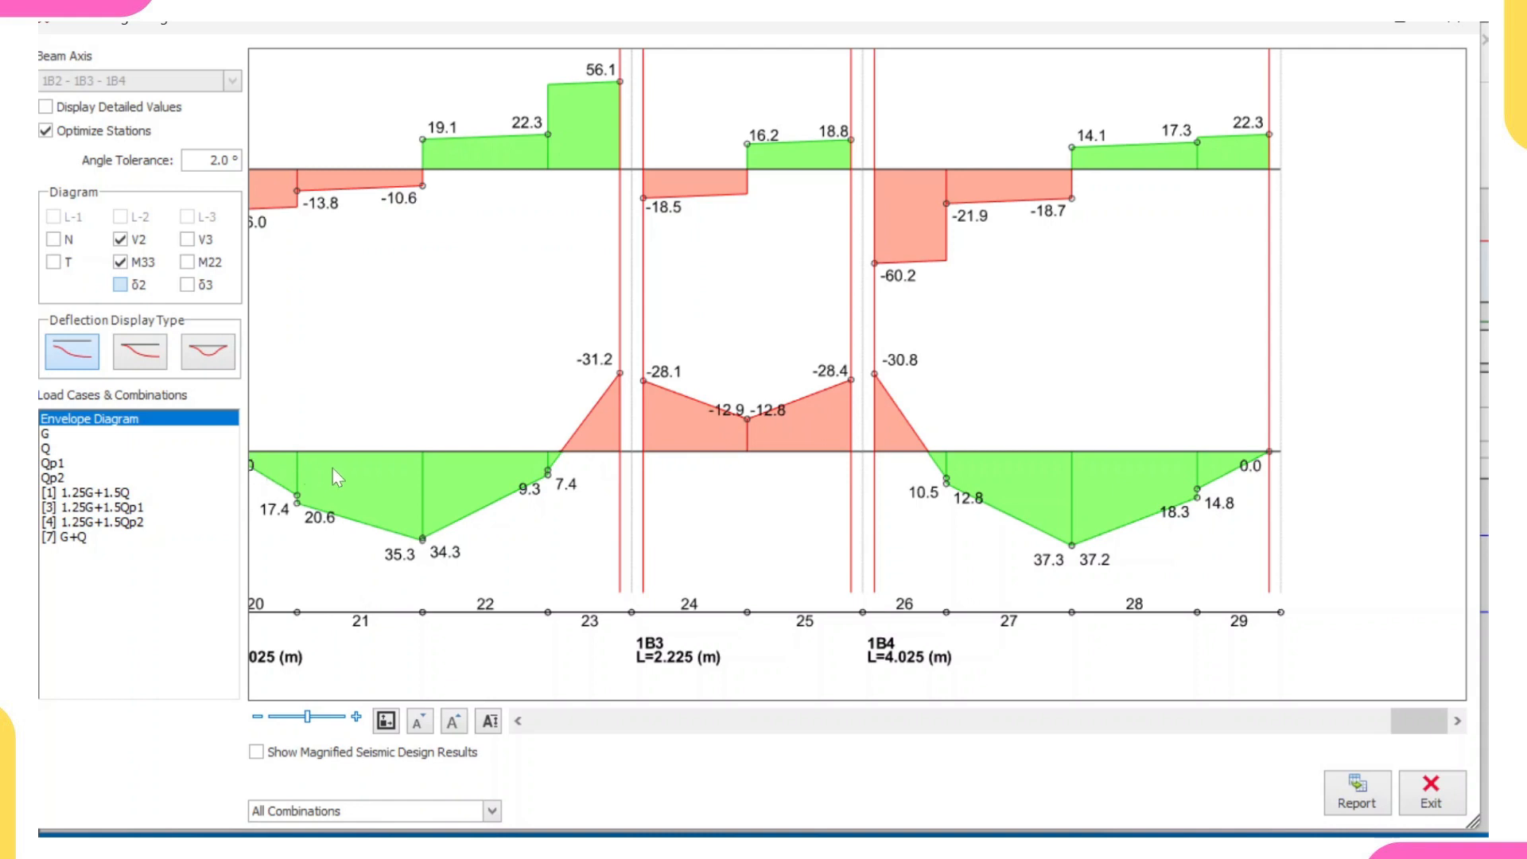
middle_drag(338, 470, 426, 459)
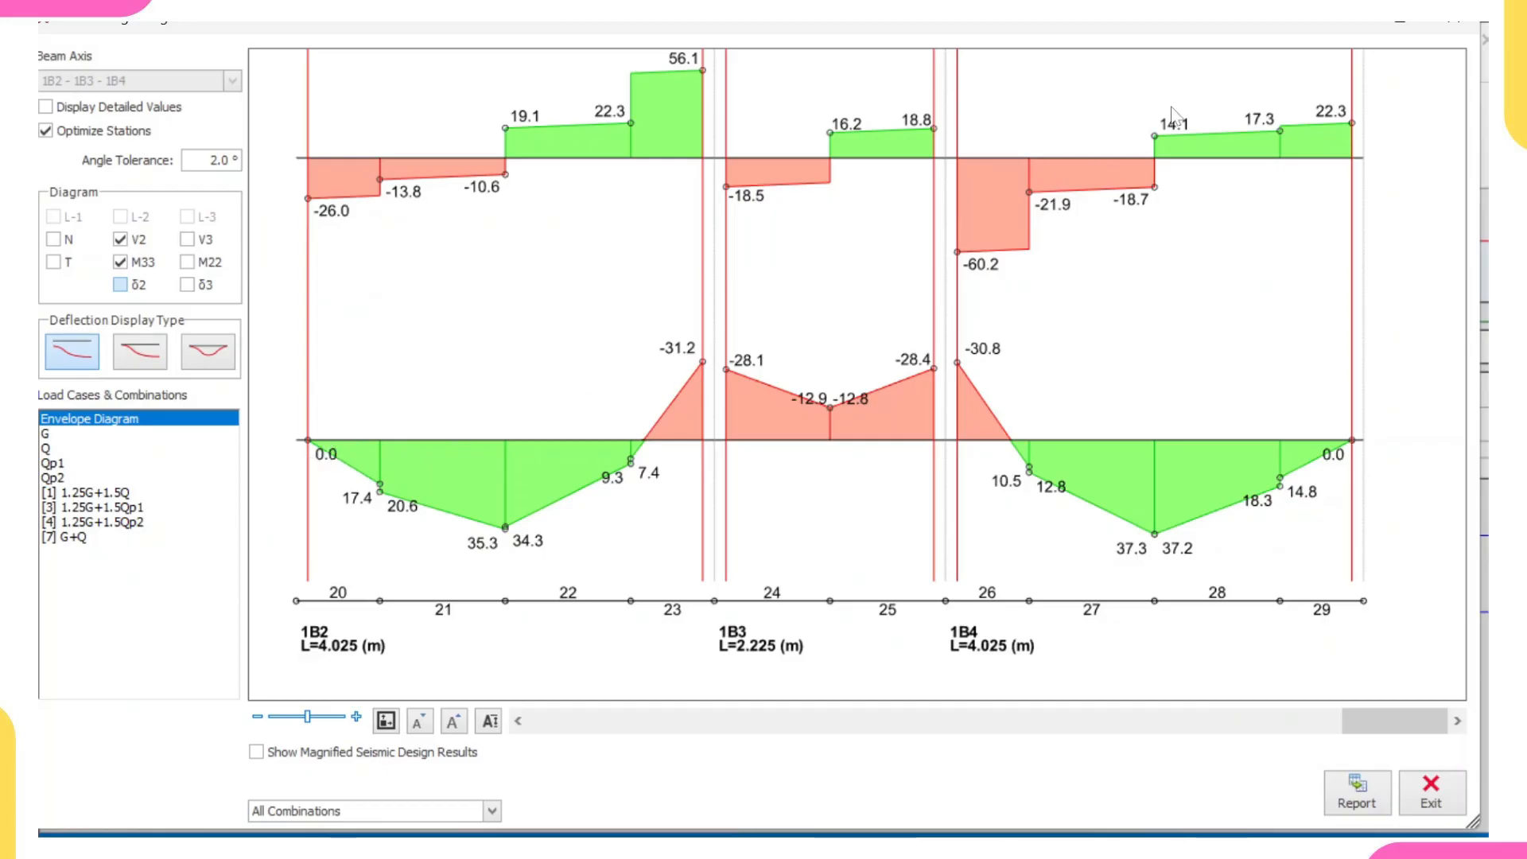
drag(1179, 23, 1173, 67)
click(1443, 67)
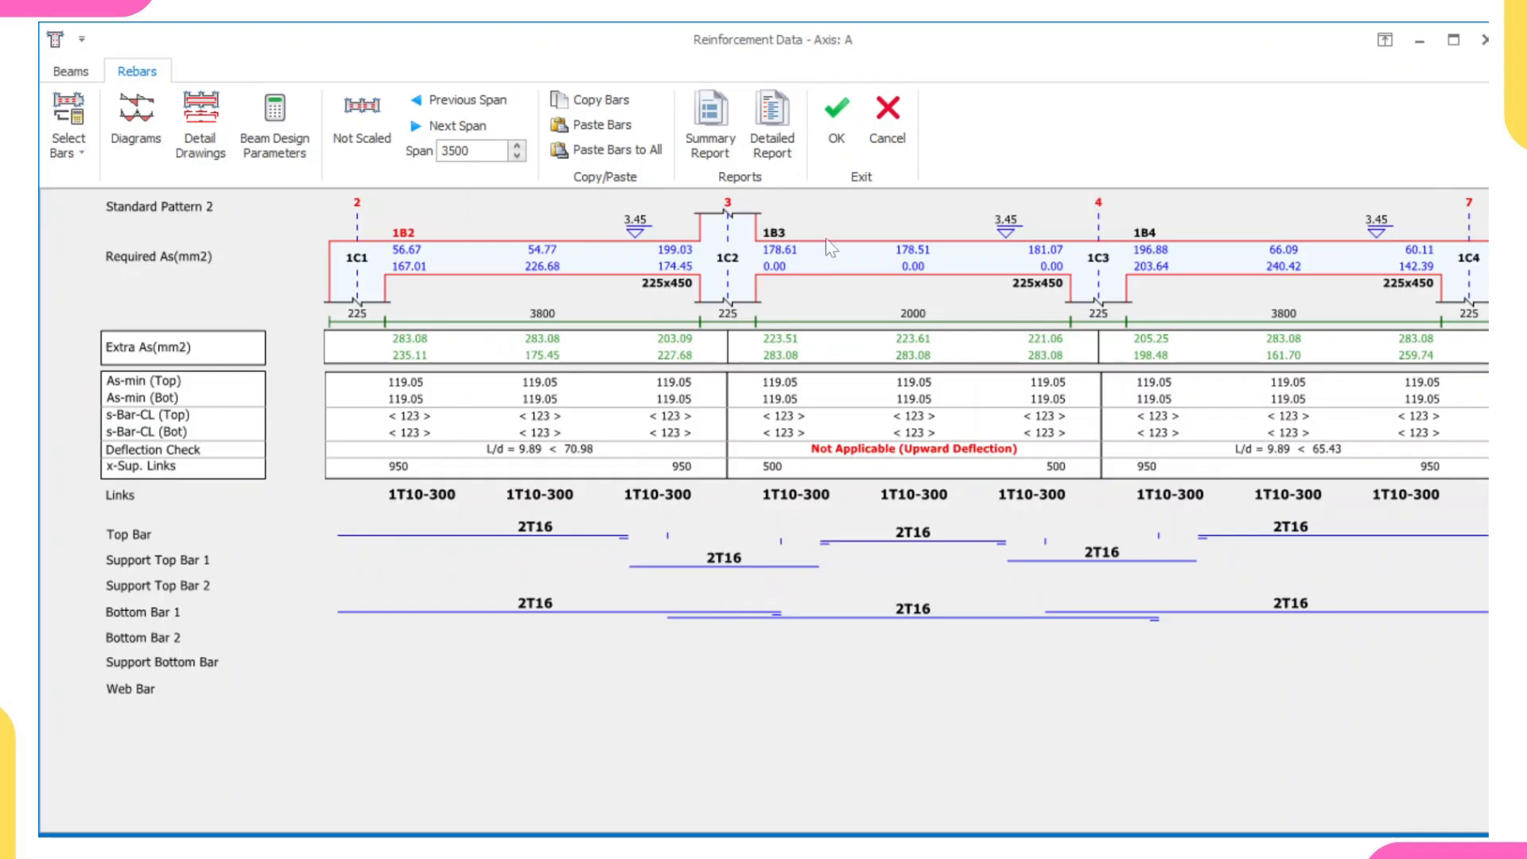
click(843, 116)
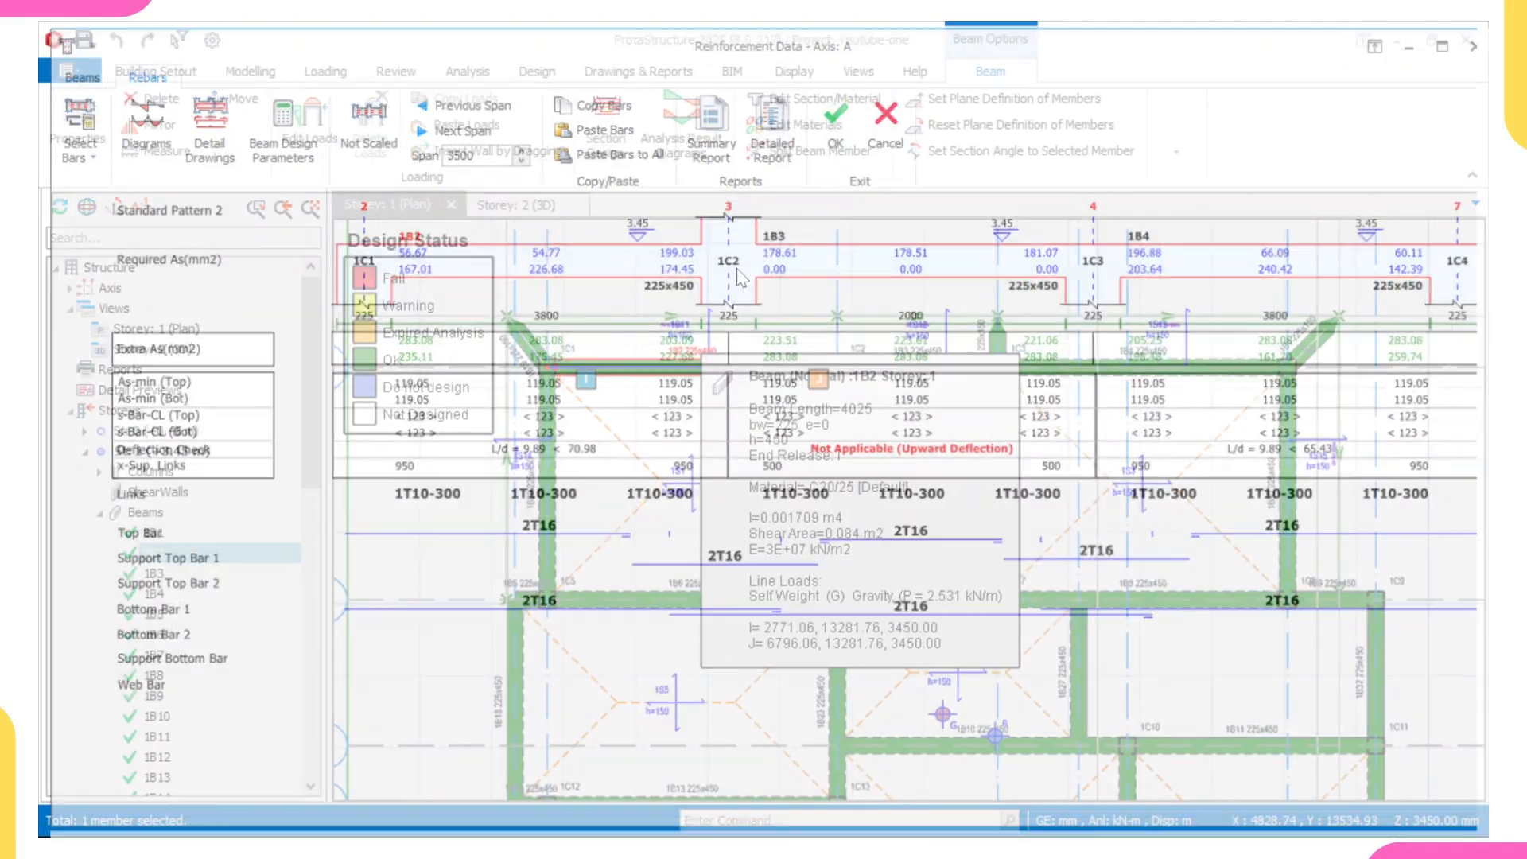
- Open the section design of beam 1B6 on axis B in the Storey 1 plan
scroll(678, 467, down, 2)
middle_drag(688, 543, 678, 468)
scroll(678, 469, up, 1)
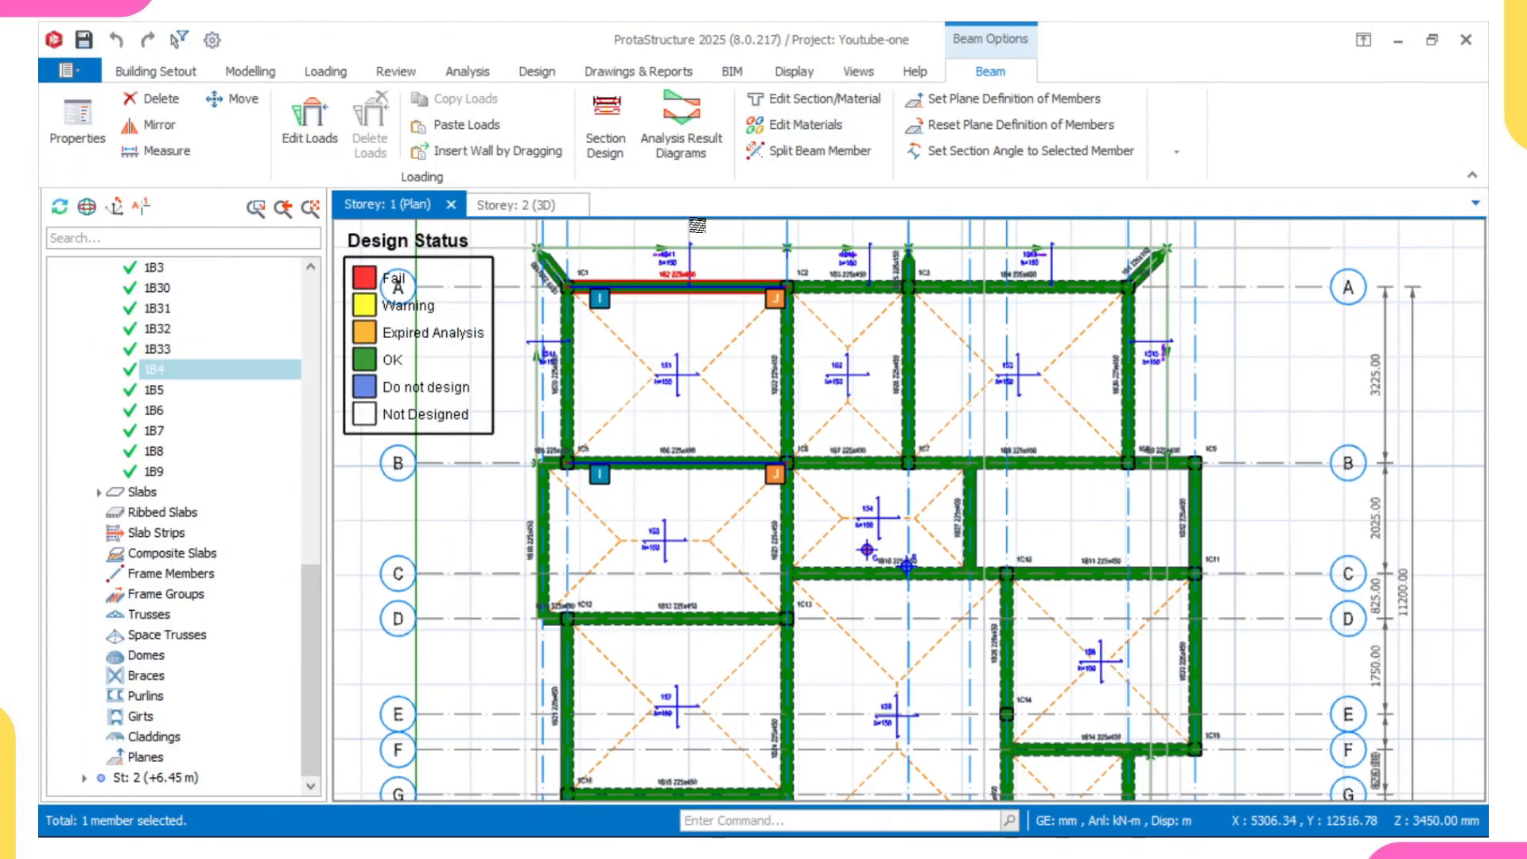
mouse_move(668, 284)
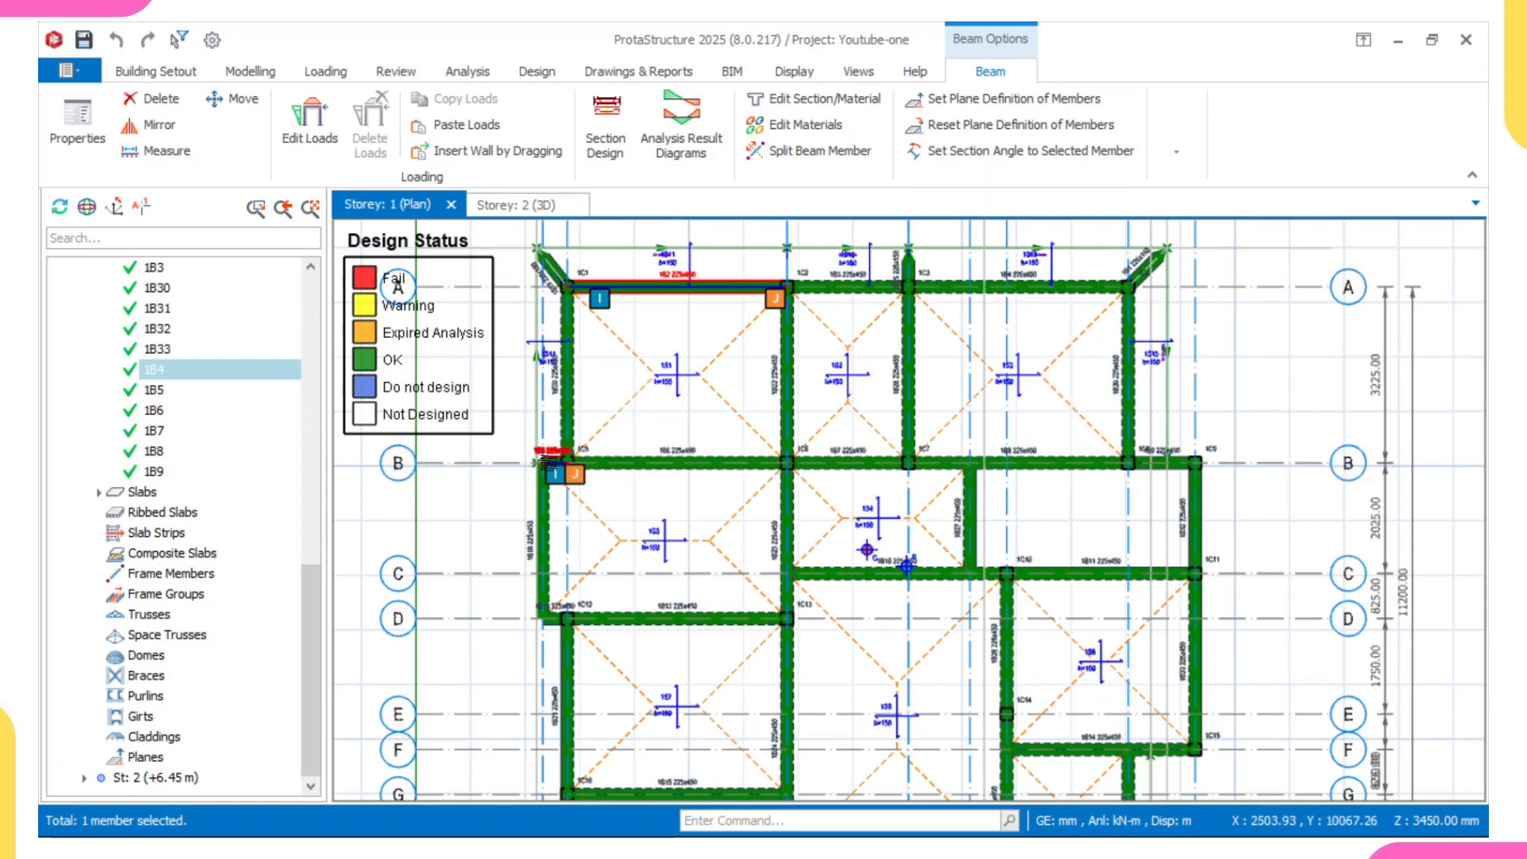
click(661, 458)
right_click(669, 458)
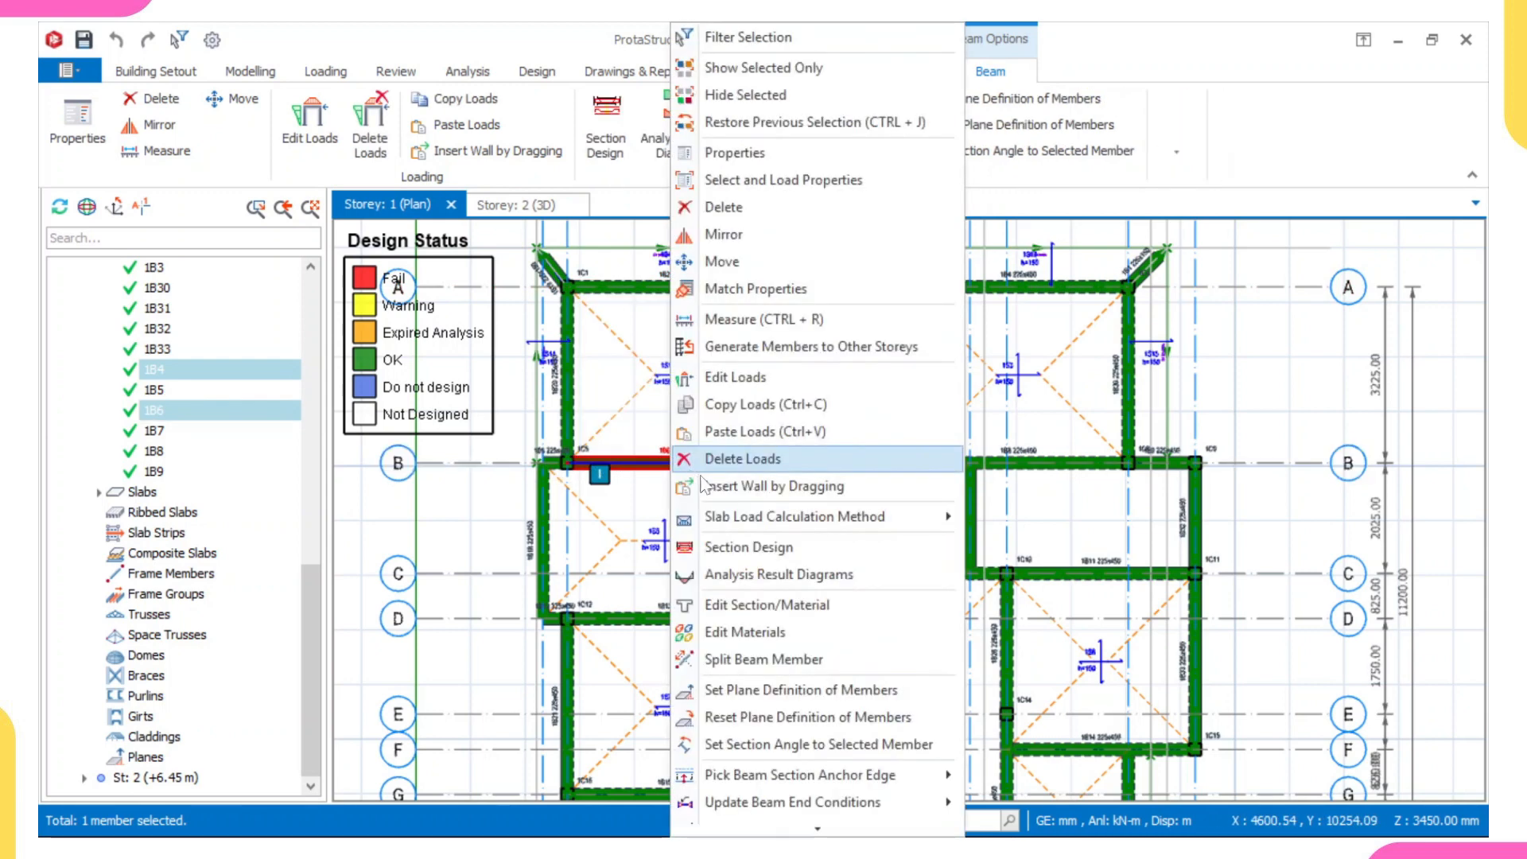
click(743, 550)
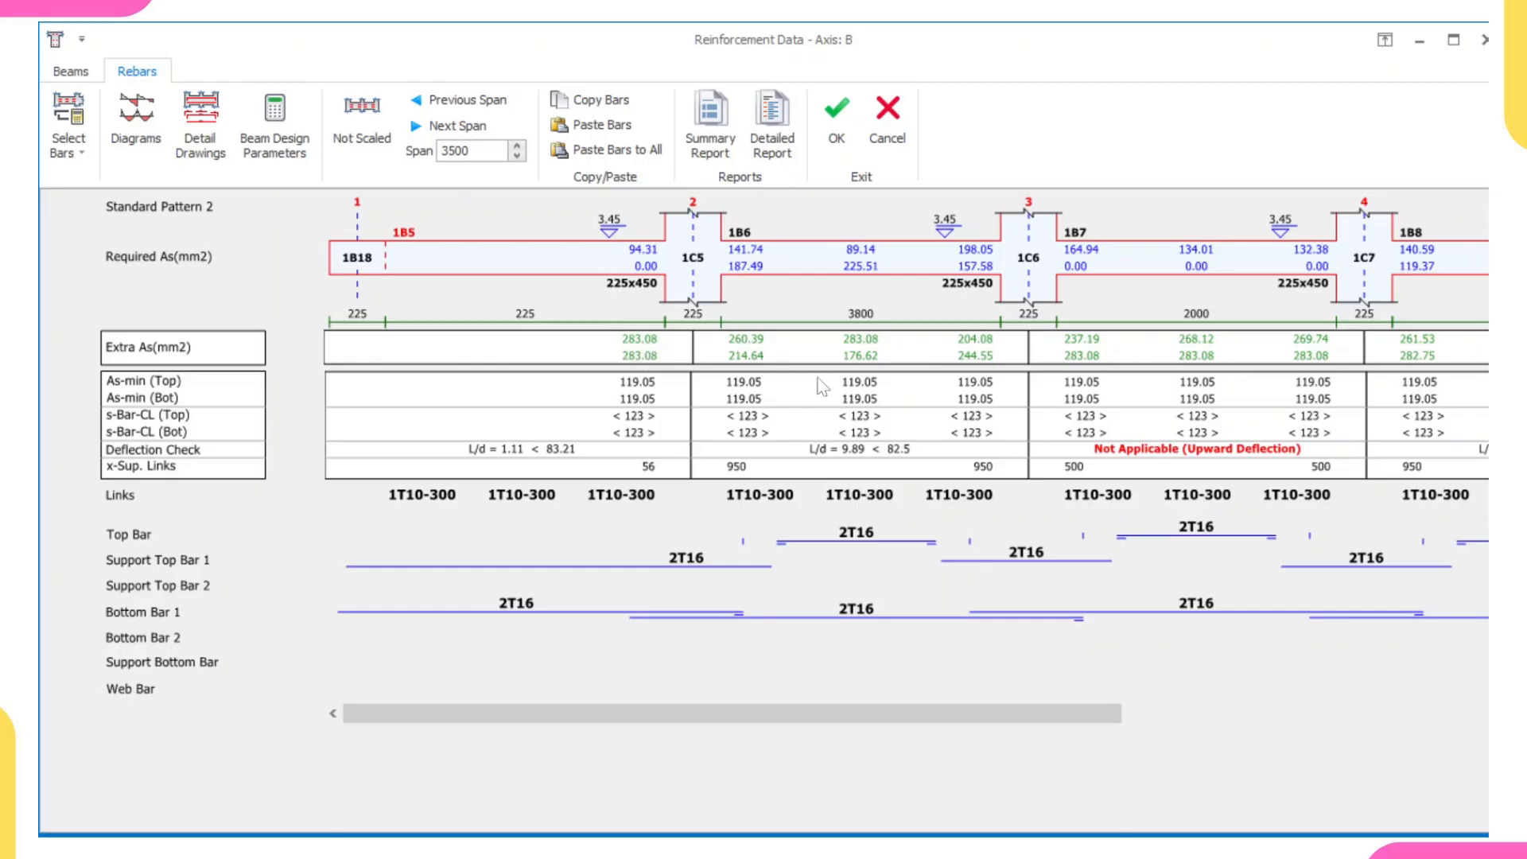
- Review the required steel areas and provided bars of all axis B spans from 1B5 to 1B9, then accept the reinforcement data
scroll(855, 414, right, 5)
scroll(858, 415, left, 2)
scroll(861, 421, left, 3)
scroll(695, 366, right, 5)
scroll(763, 365, left, 5)
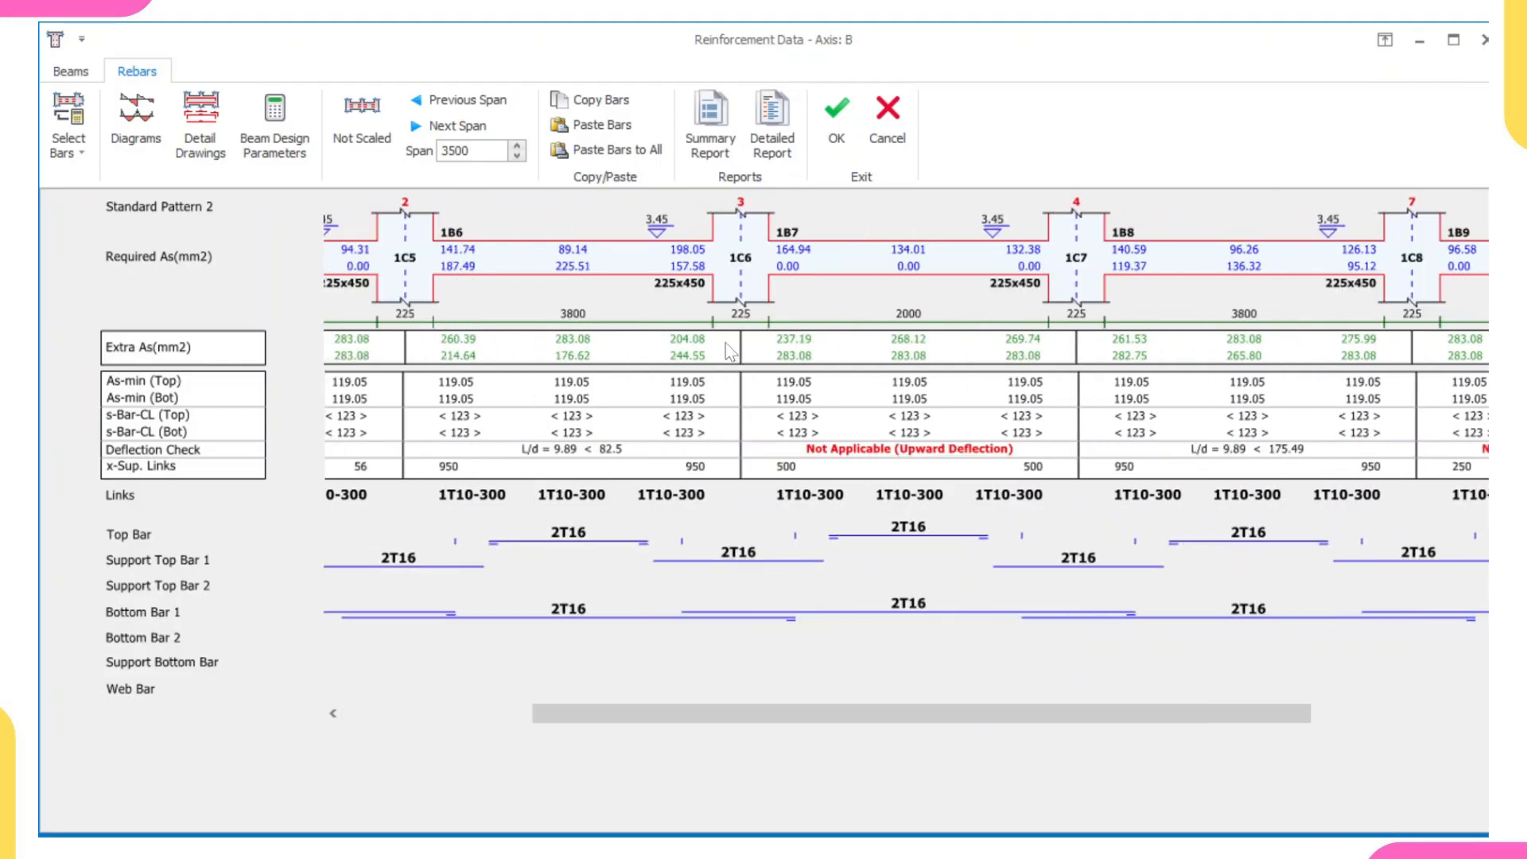
scroll(1162, 385, right, 5)
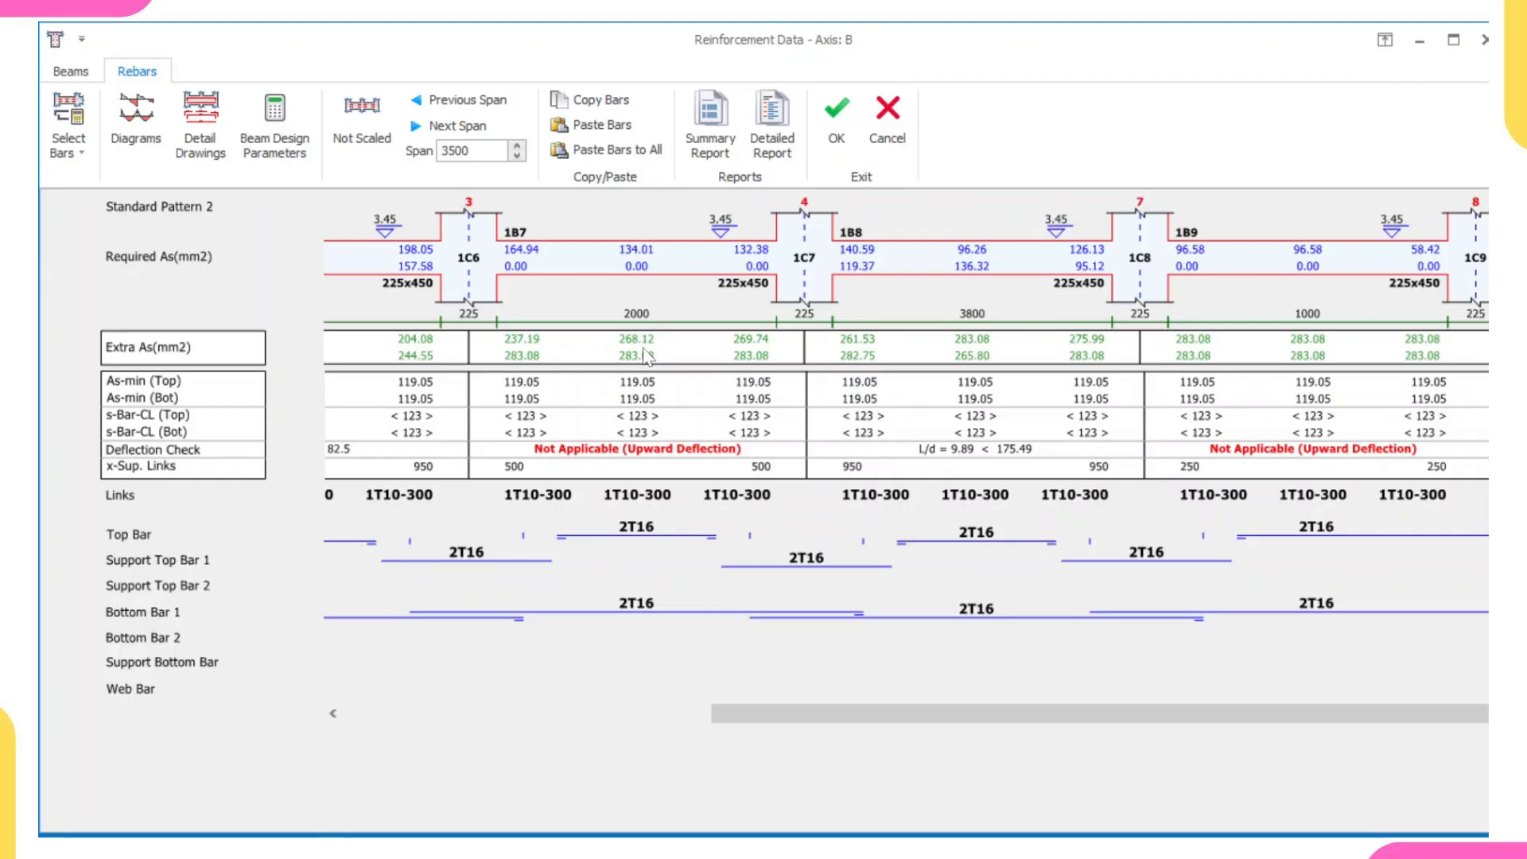
click(836, 115)
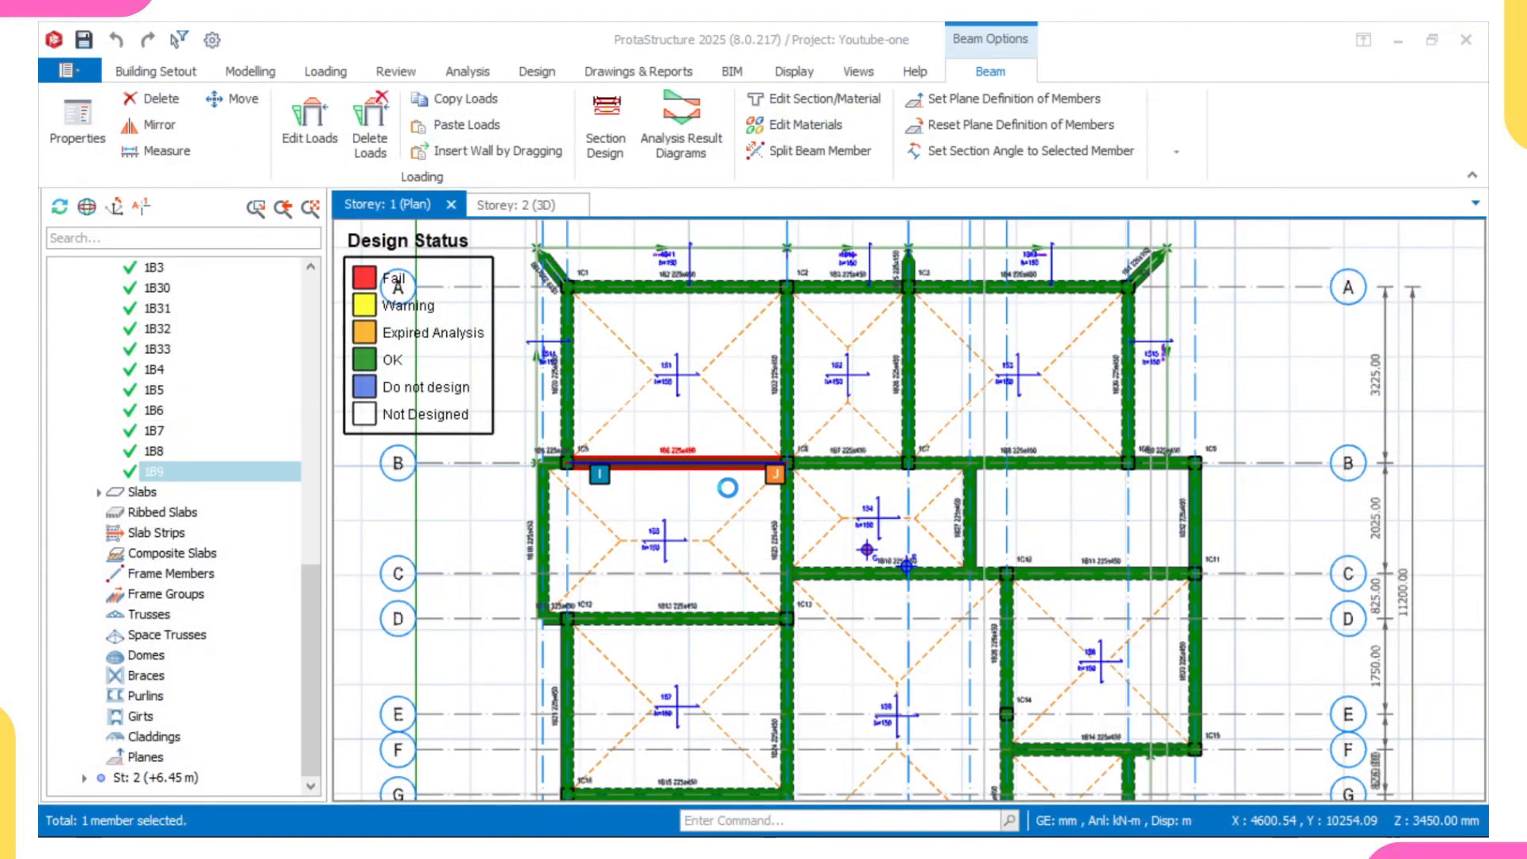
- Check the section design of beam 1B10 on axis C and accept its reinforcement data
middle_drag(867, 571, 847, 478)
scroll(878, 498, up, 3)
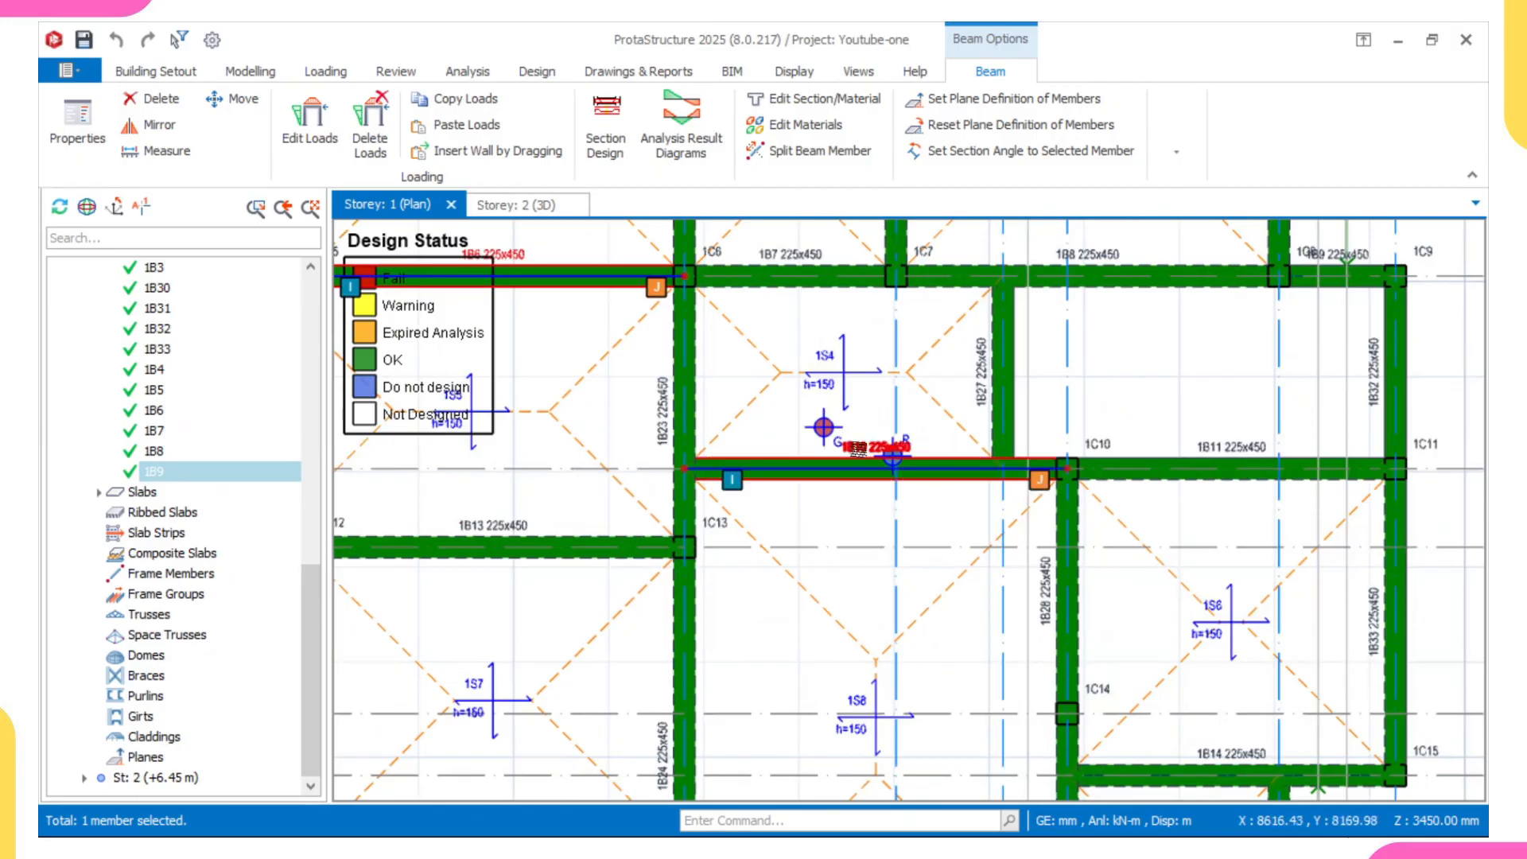
click(859, 450)
right_click(859, 449)
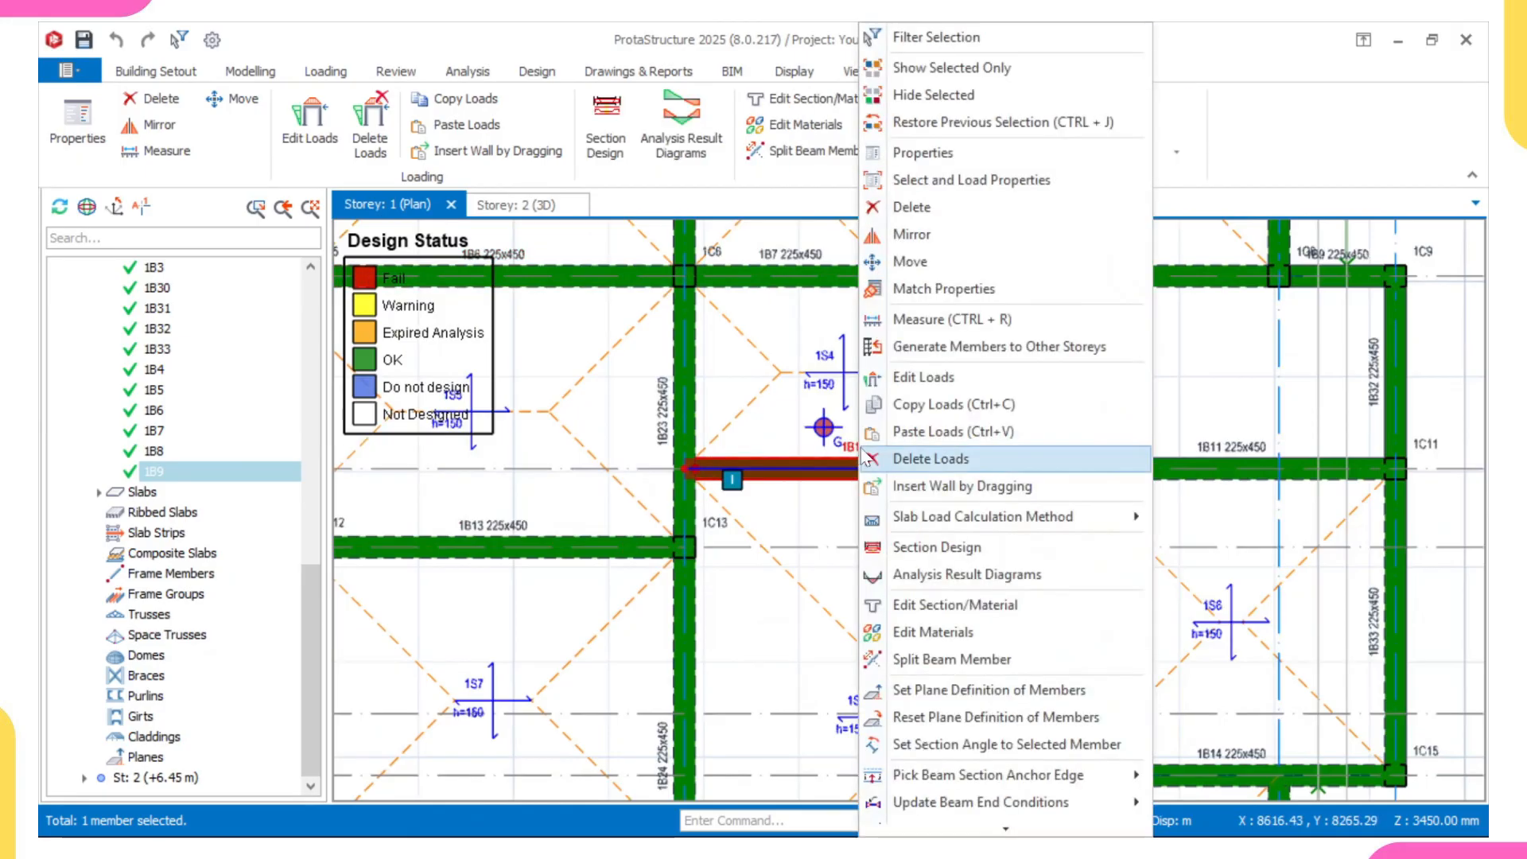
click(941, 547)
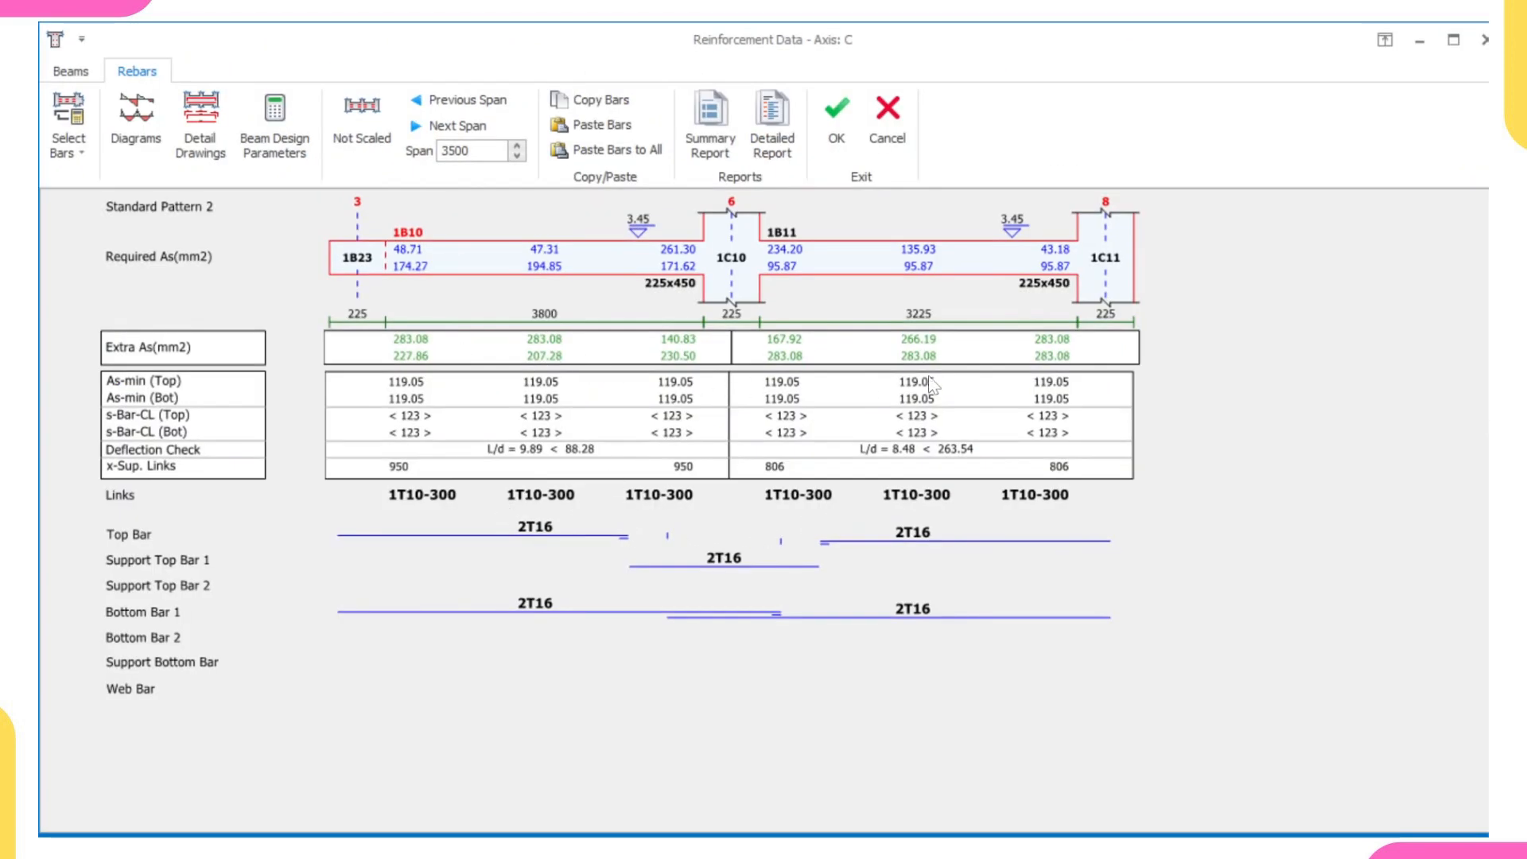
click(839, 120)
- Check the section design of beam 1B13 on axis D and accept its reinforcement data
scroll(813, 470, down, 2)
middle_drag(787, 447, 771, 288)
middle_drag(703, 370, 893, 514)
click(734, 495)
right_click(735, 496)
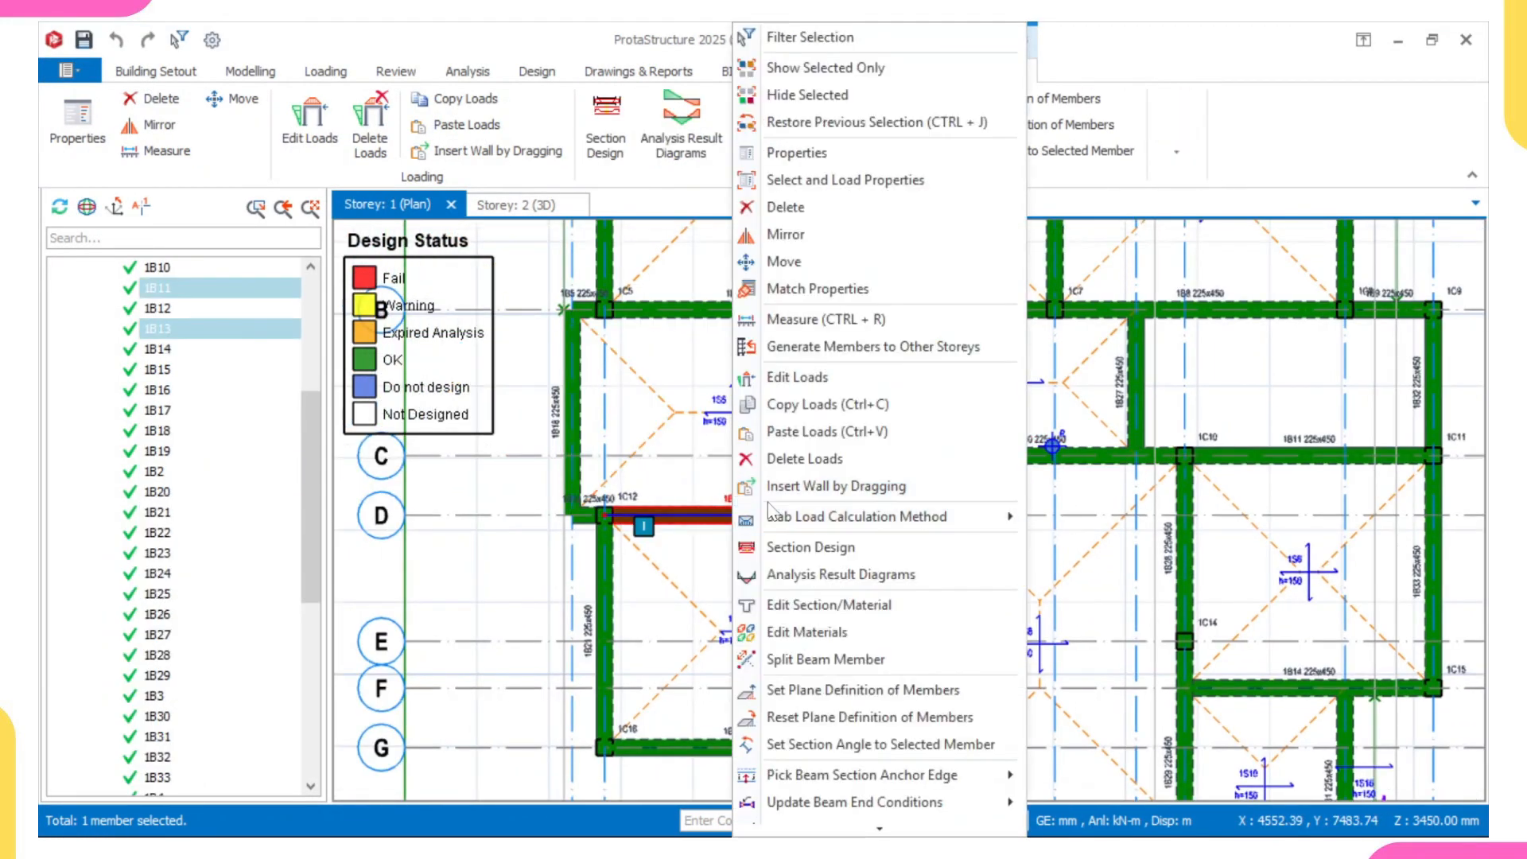
click(803, 547)
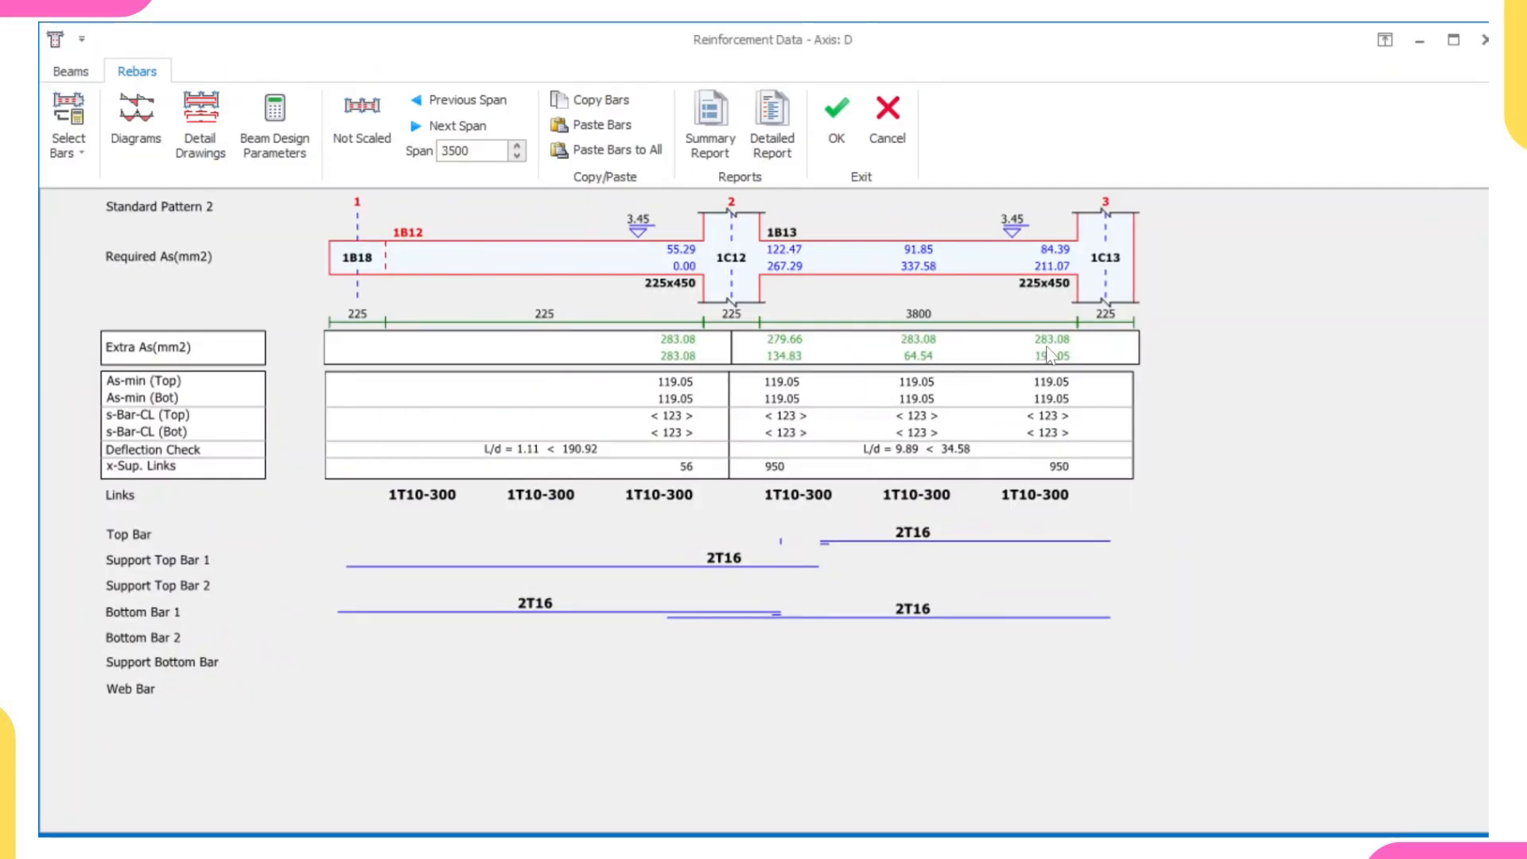
click(836, 125)
- Check the section design of beam 1B15 on axis G and accept its reinforcement data
scroll(835, 375, down, 2)
middle_drag(875, 451, 787, 449)
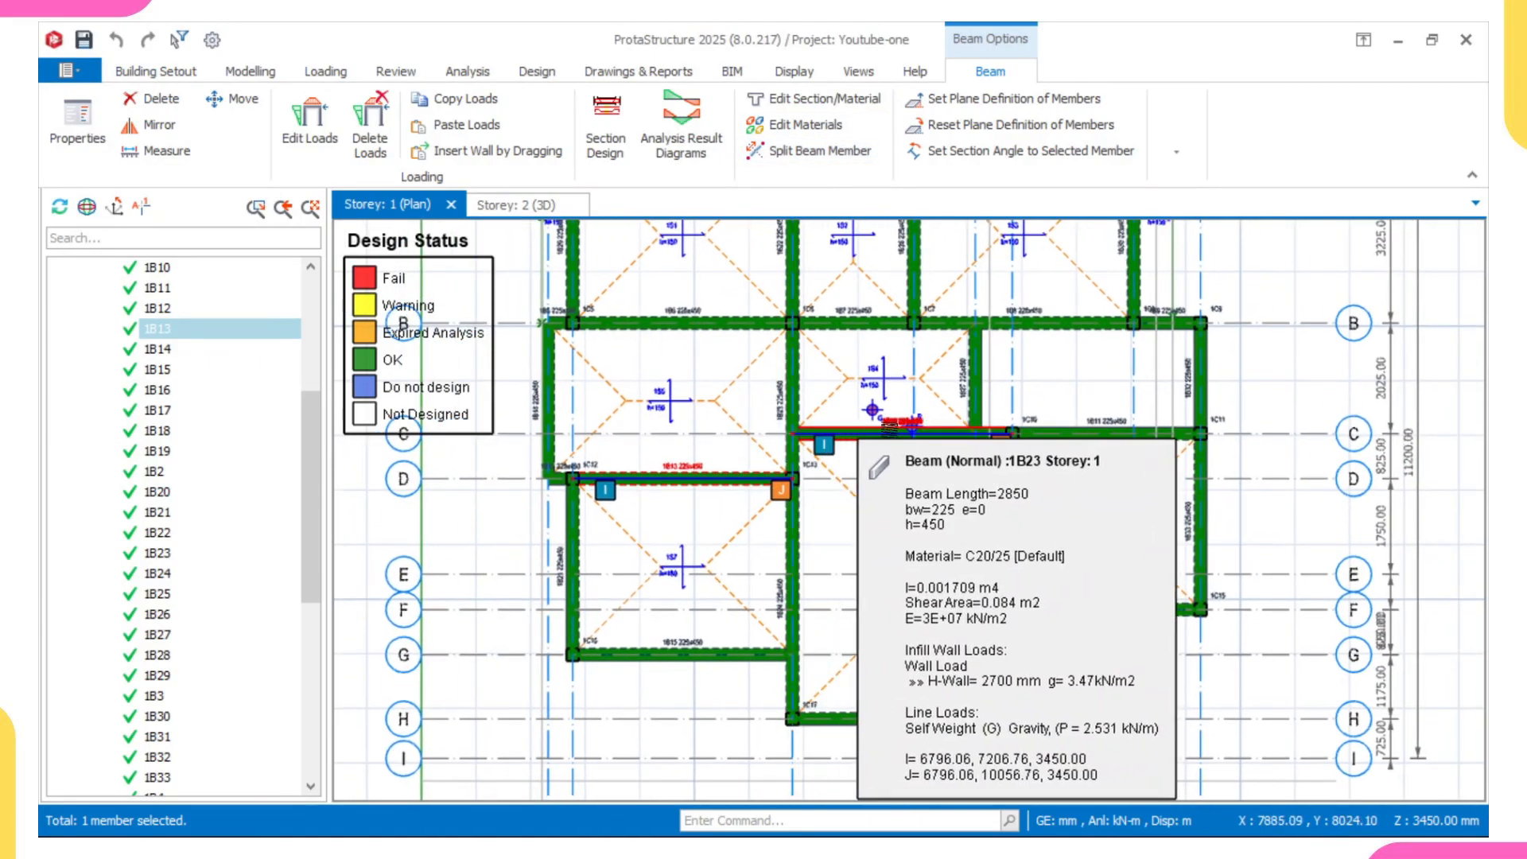
scroll(908, 425, up, 2)
middle_drag(920, 471, 891, 331)
scroll(891, 331, down, 3)
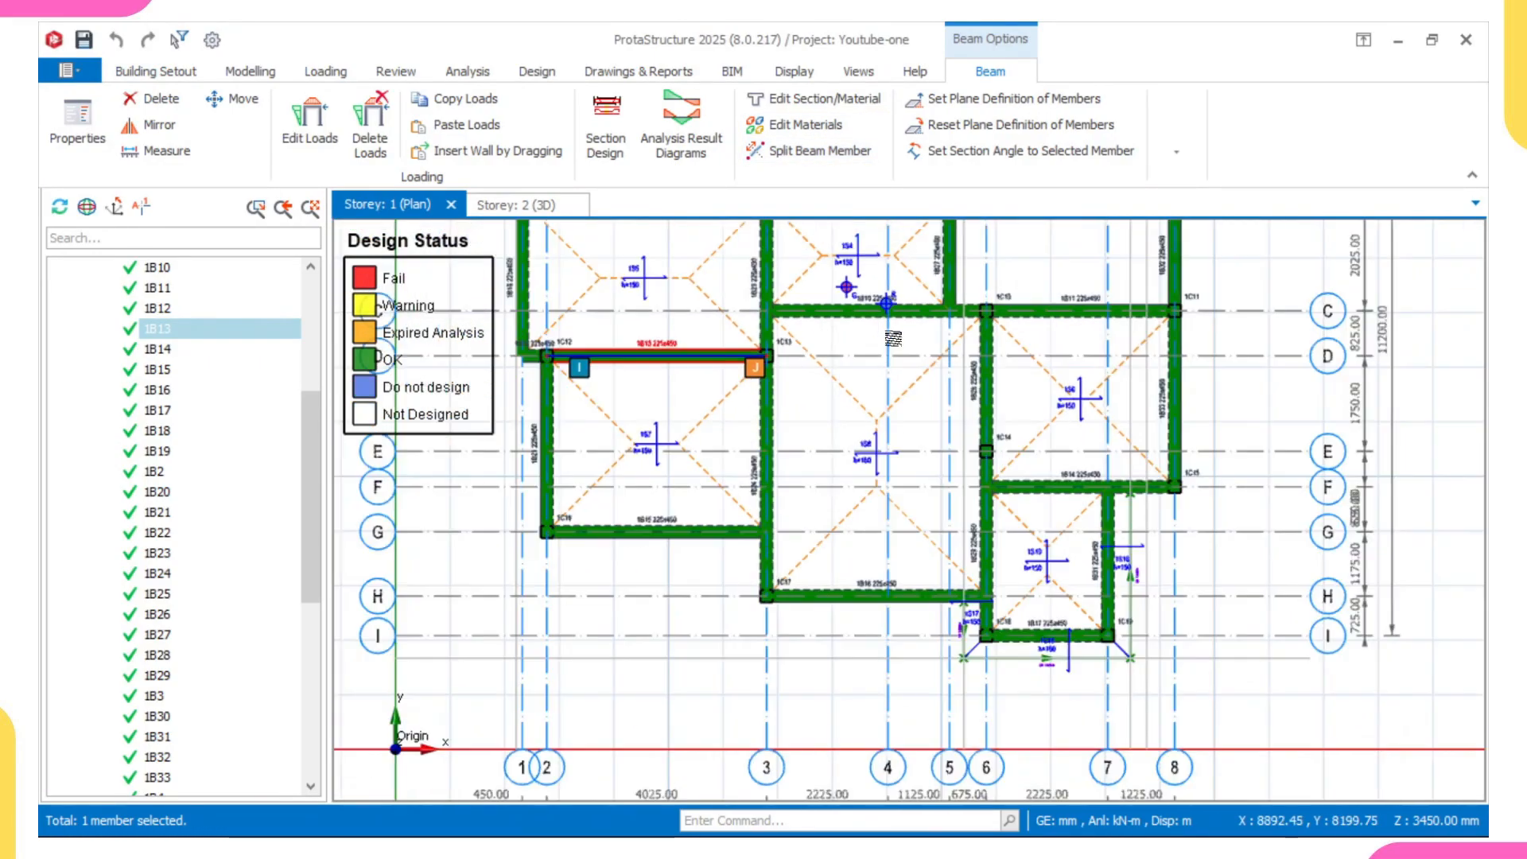
scroll(737, 462, up, 3)
click(712, 497)
right_click(712, 497)
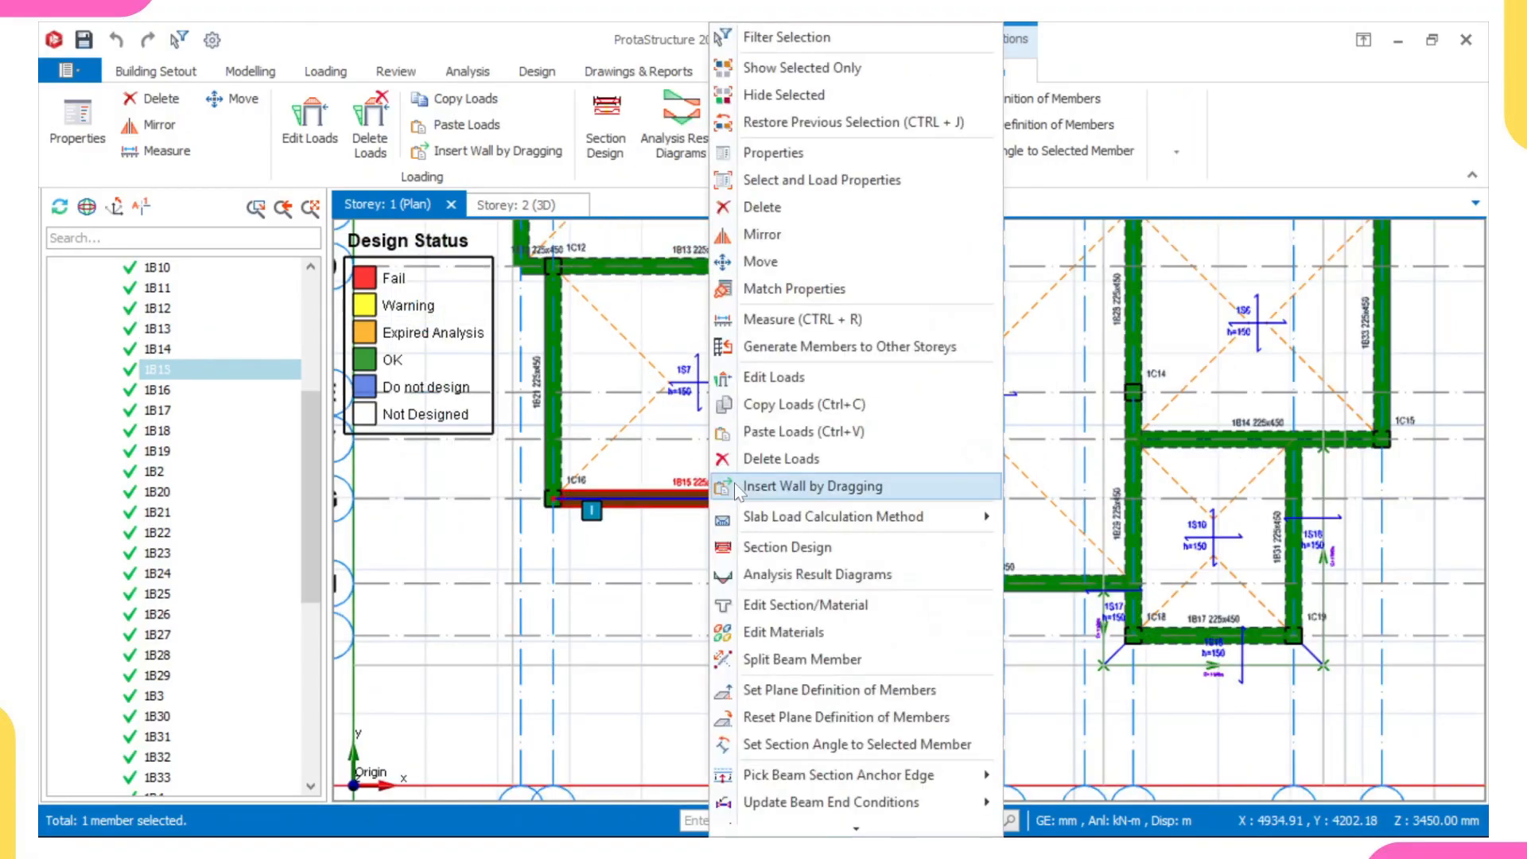
click(768, 547)
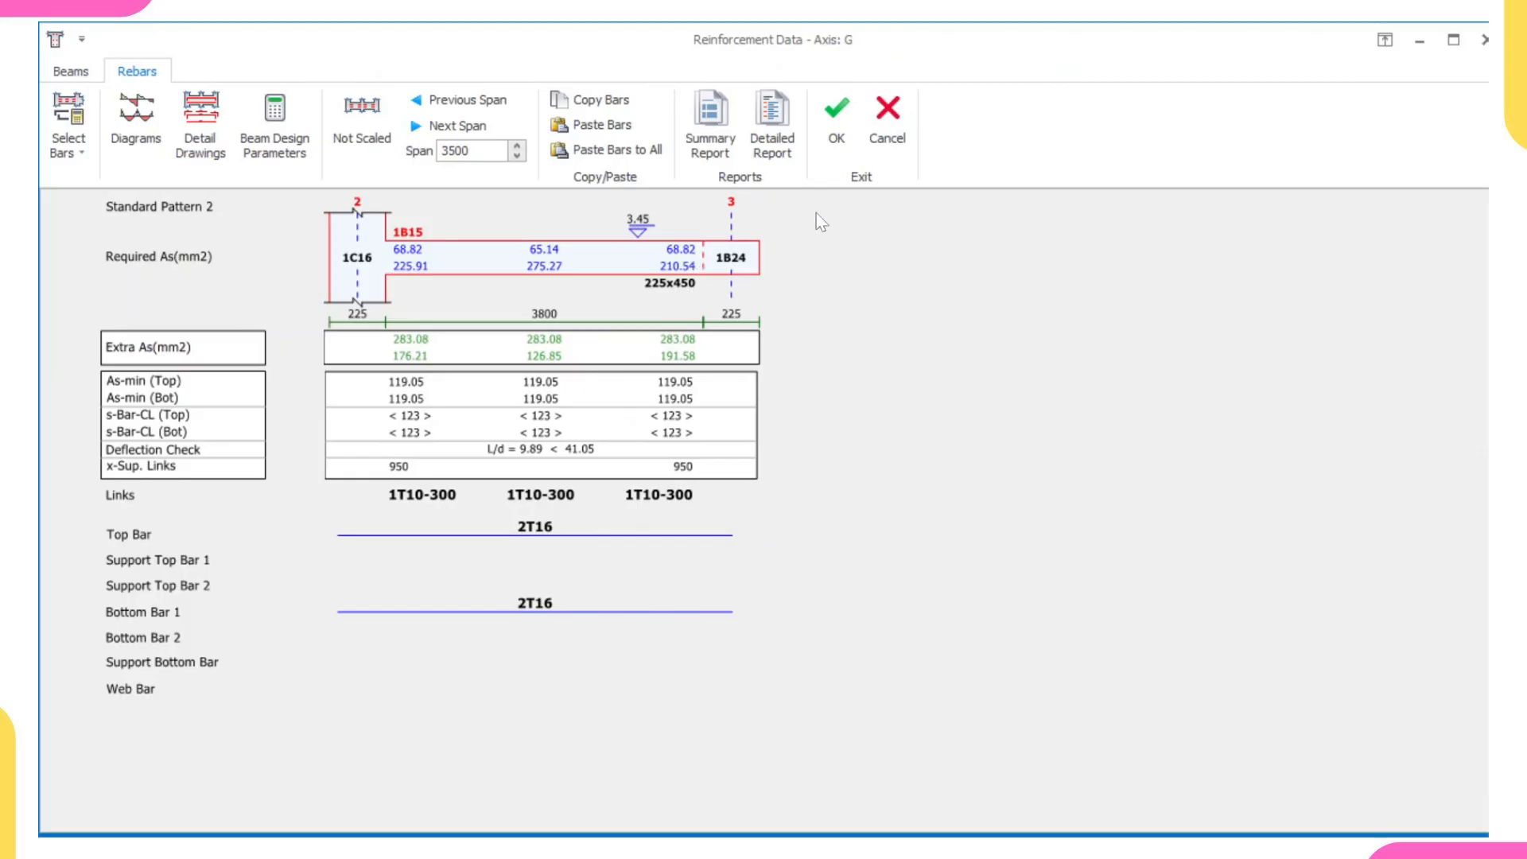
click(836, 123)
- Check the section design of beam 1B18 on axis 1 and accept its reinforcement data
scroll(763, 507, down, 5)
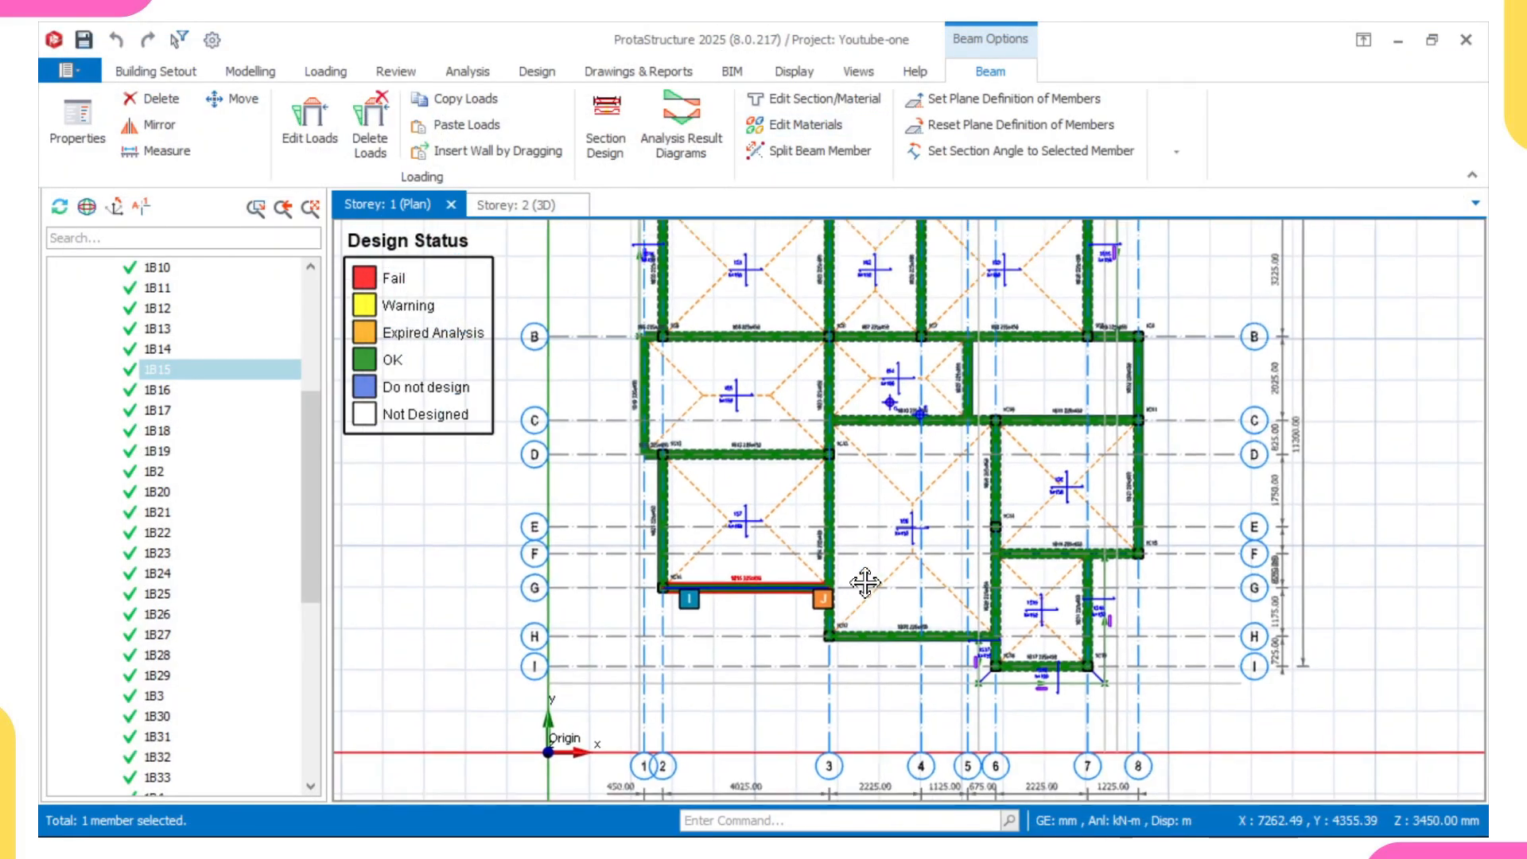
scroll(660, 591, up, 3)
click(660, 591)
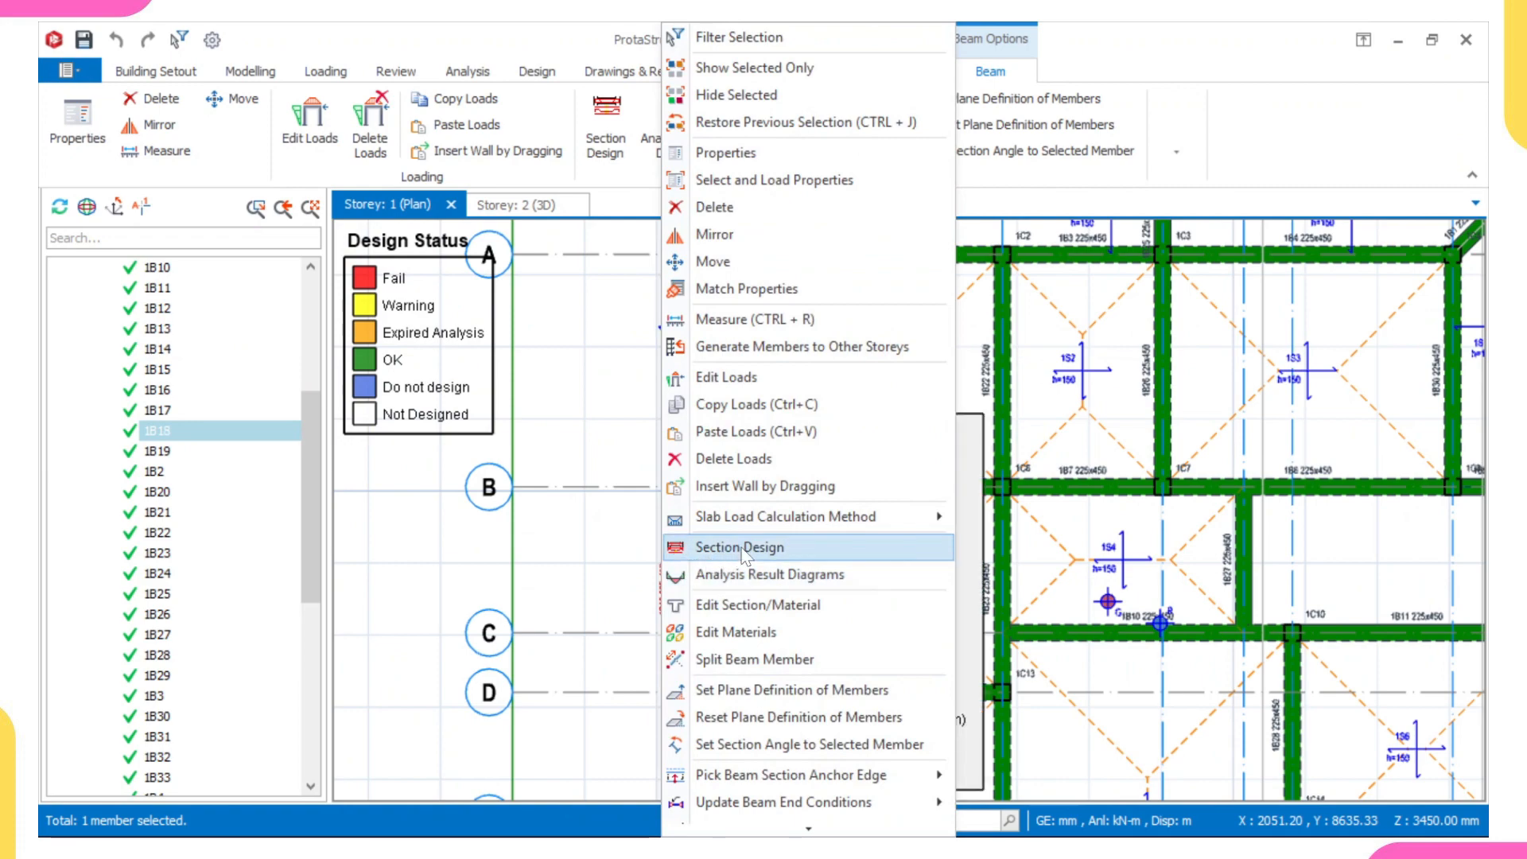
click(742, 551)
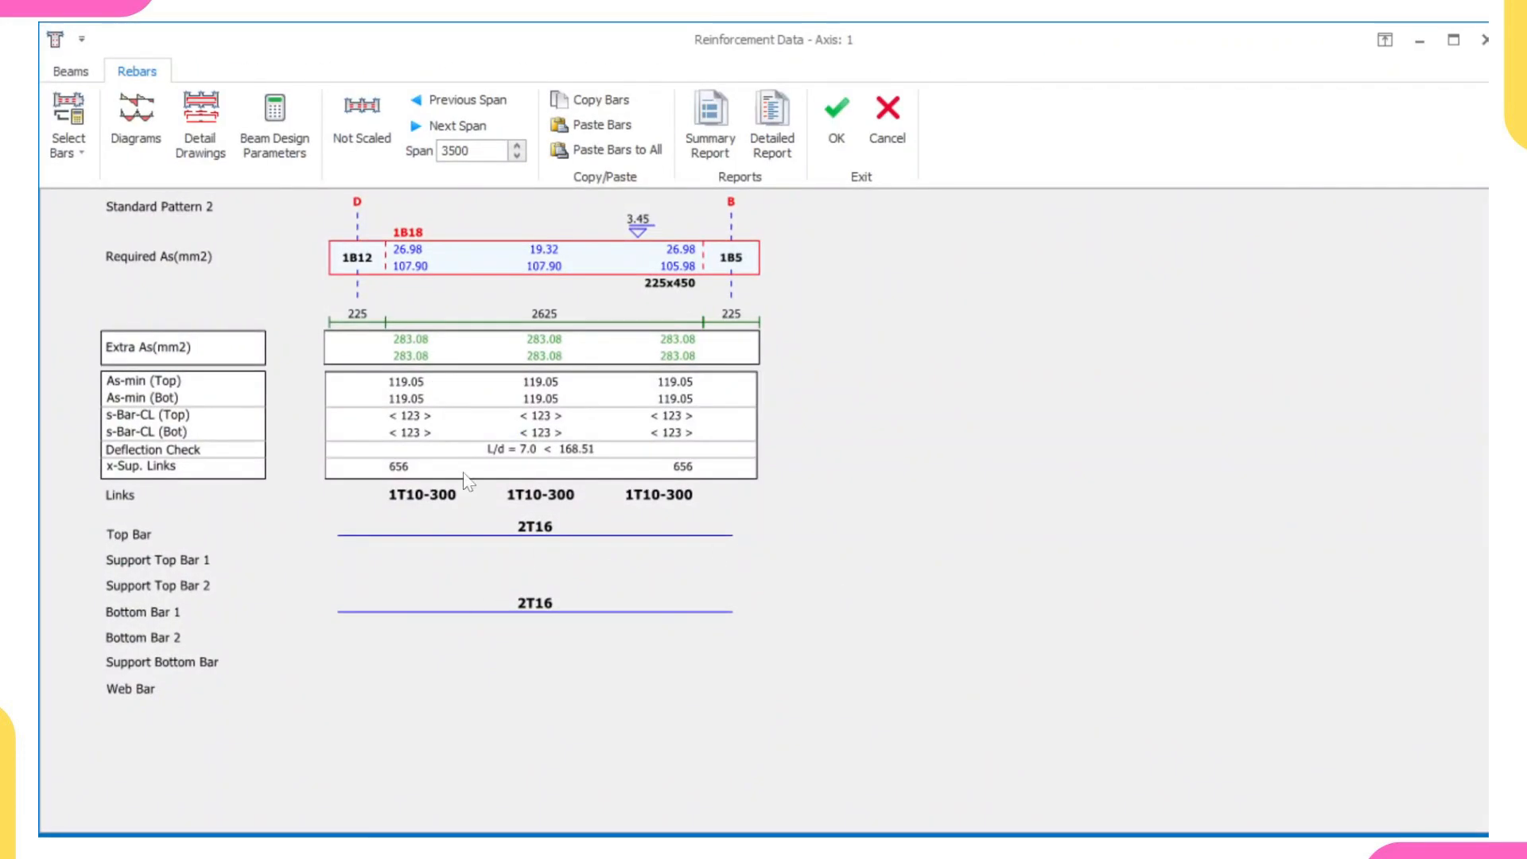
click(837, 127)
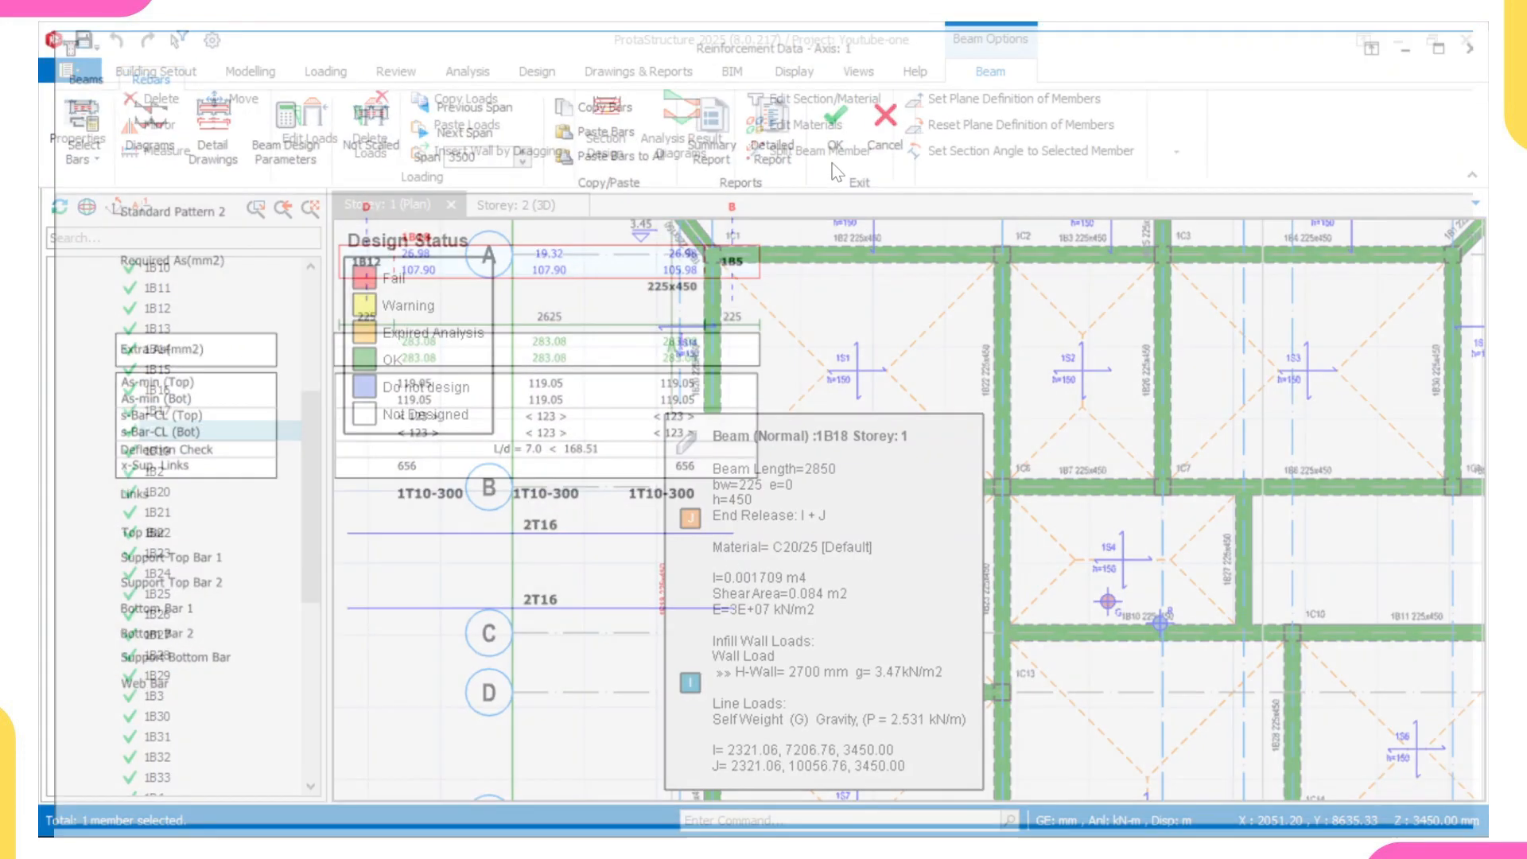
- Open the section design of beam 1B28 on axis 6 in the Storey 1 plan
scroll(769, 475, up, 2)
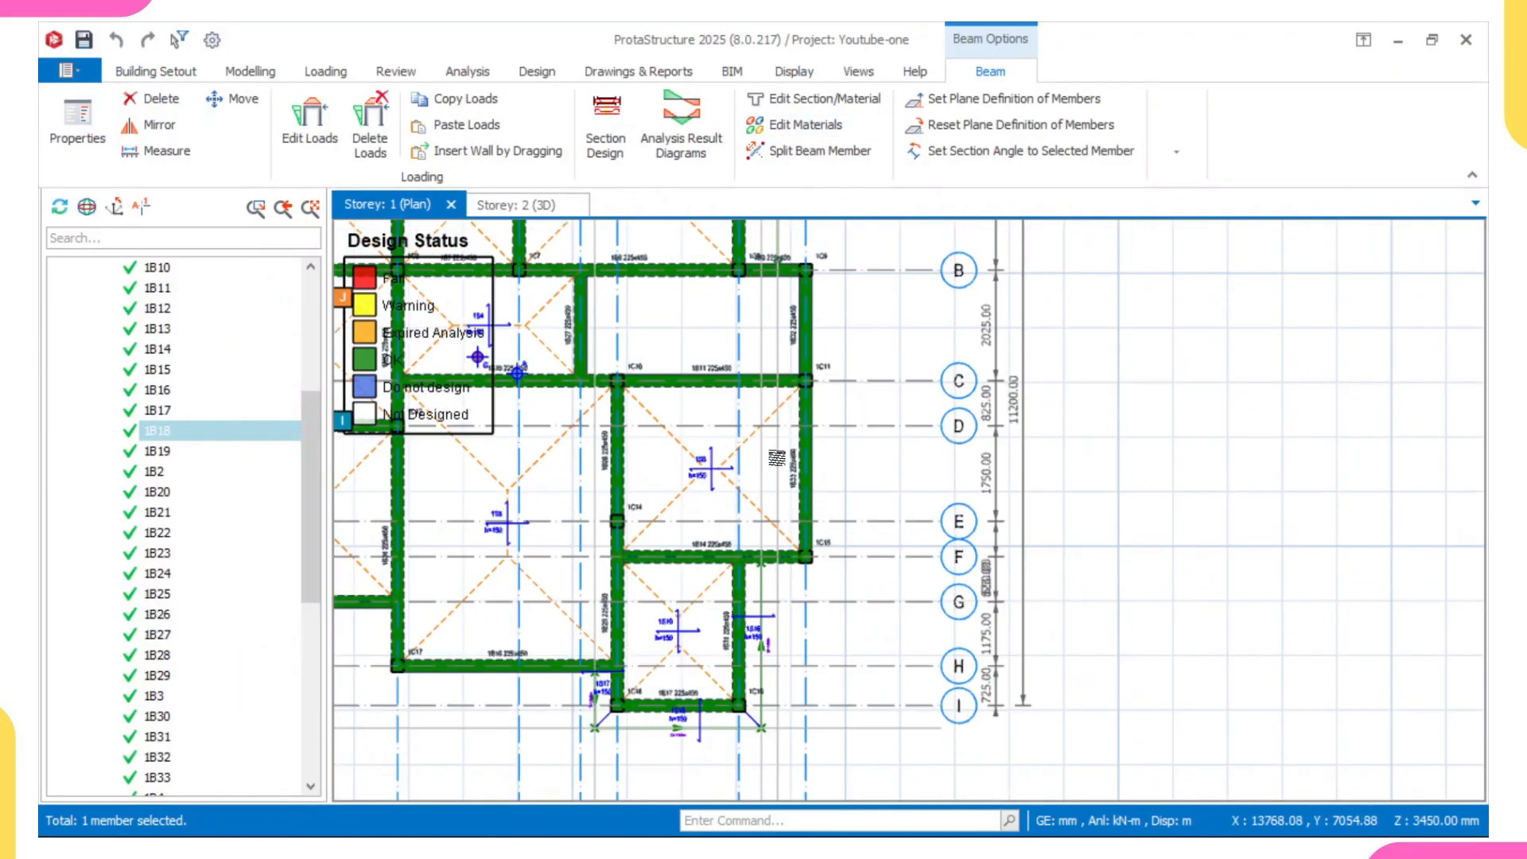
scroll(615, 481, up, 2)
right_click(606, 457)
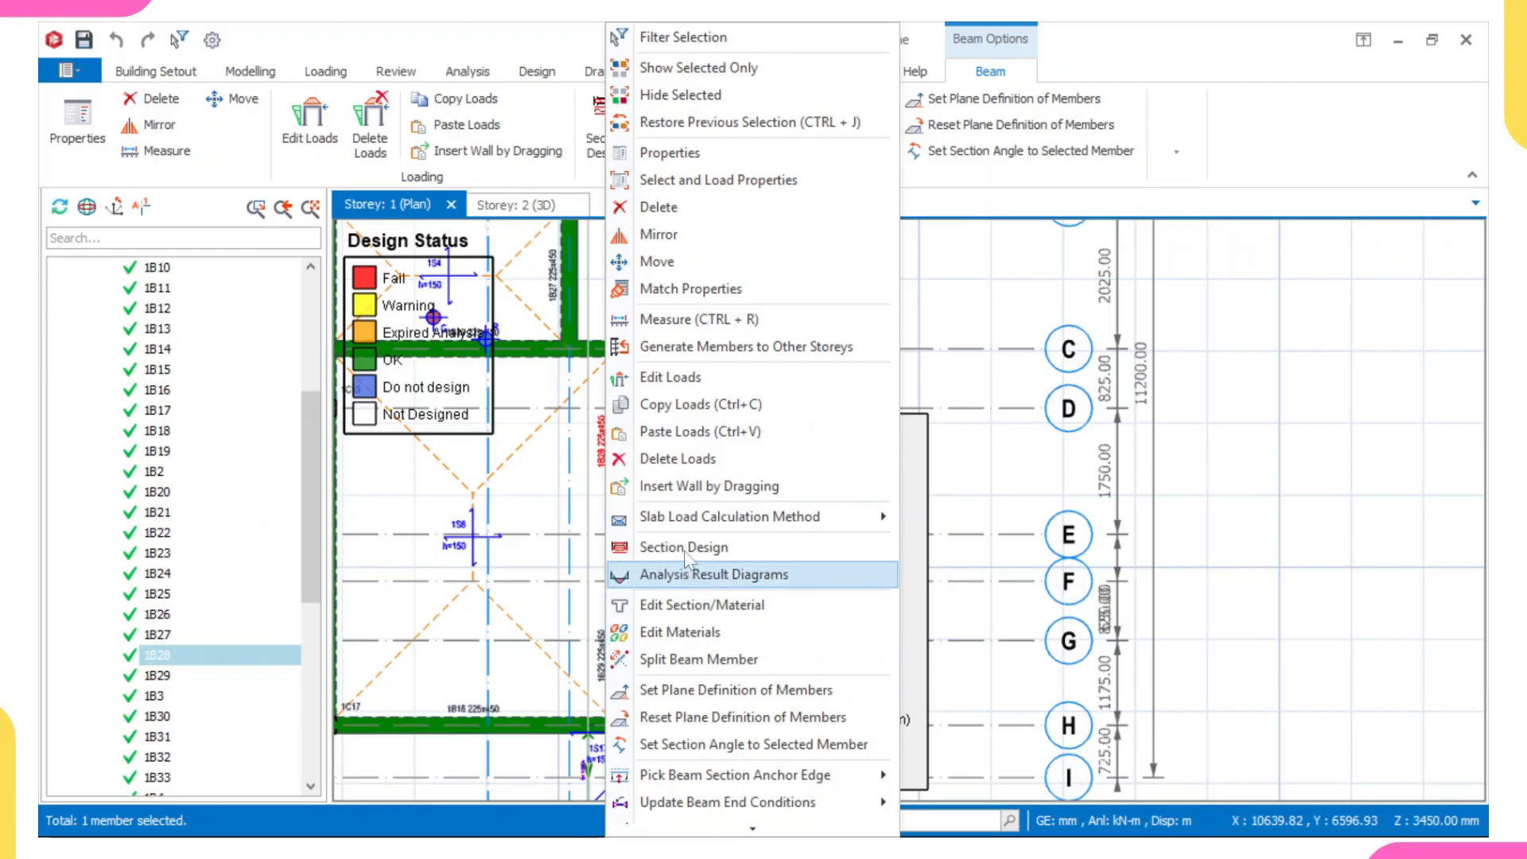
click(645, 547)
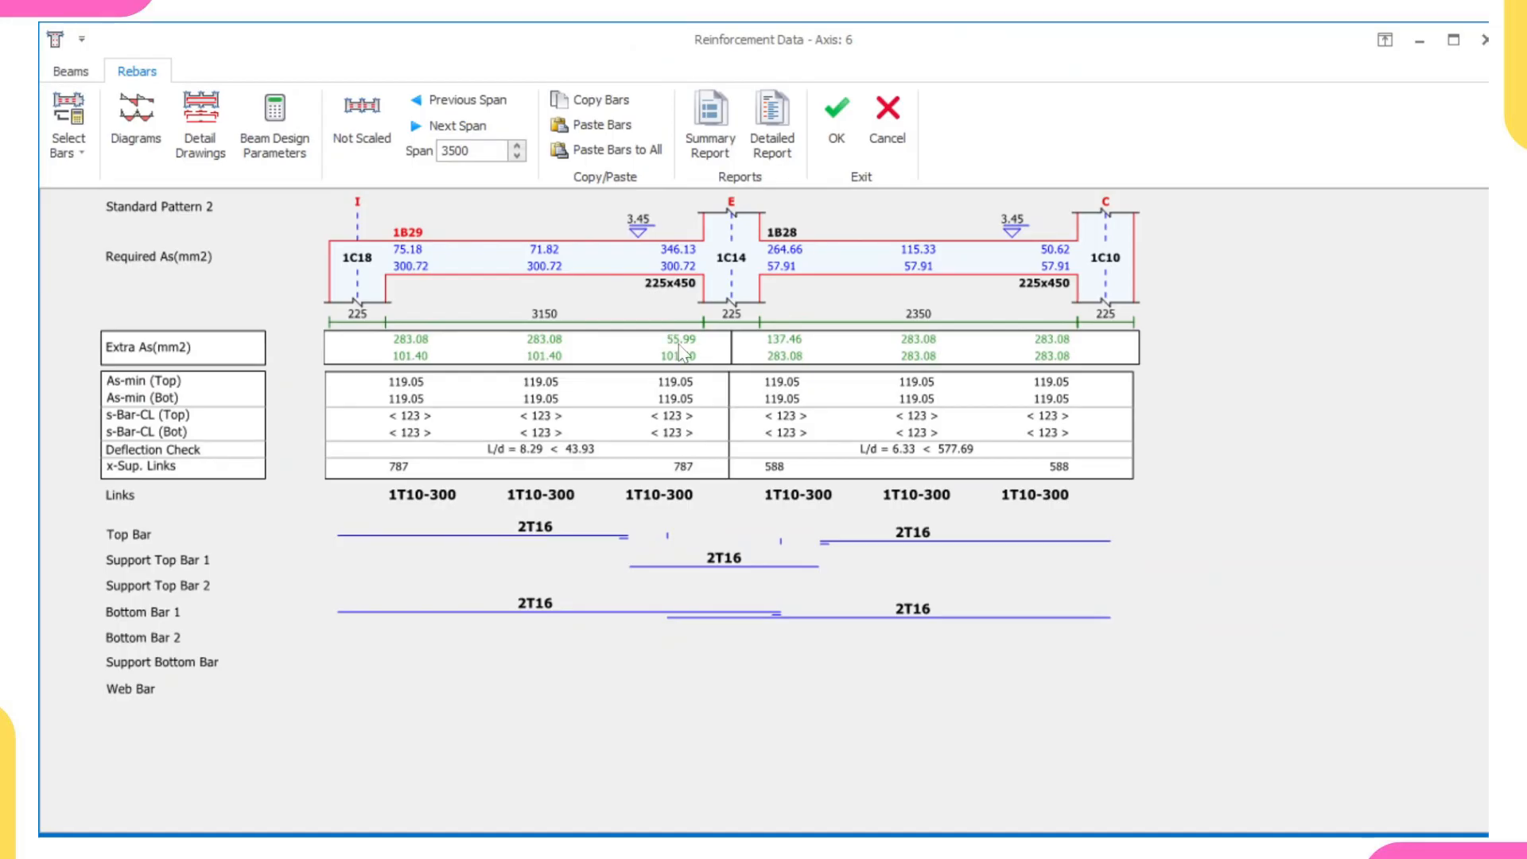
- Set Support Top Bar 1 over column 1C14 between beams 1B29 and 1B28 to 3T16 and accept the reinforcement data
click(724, 559)
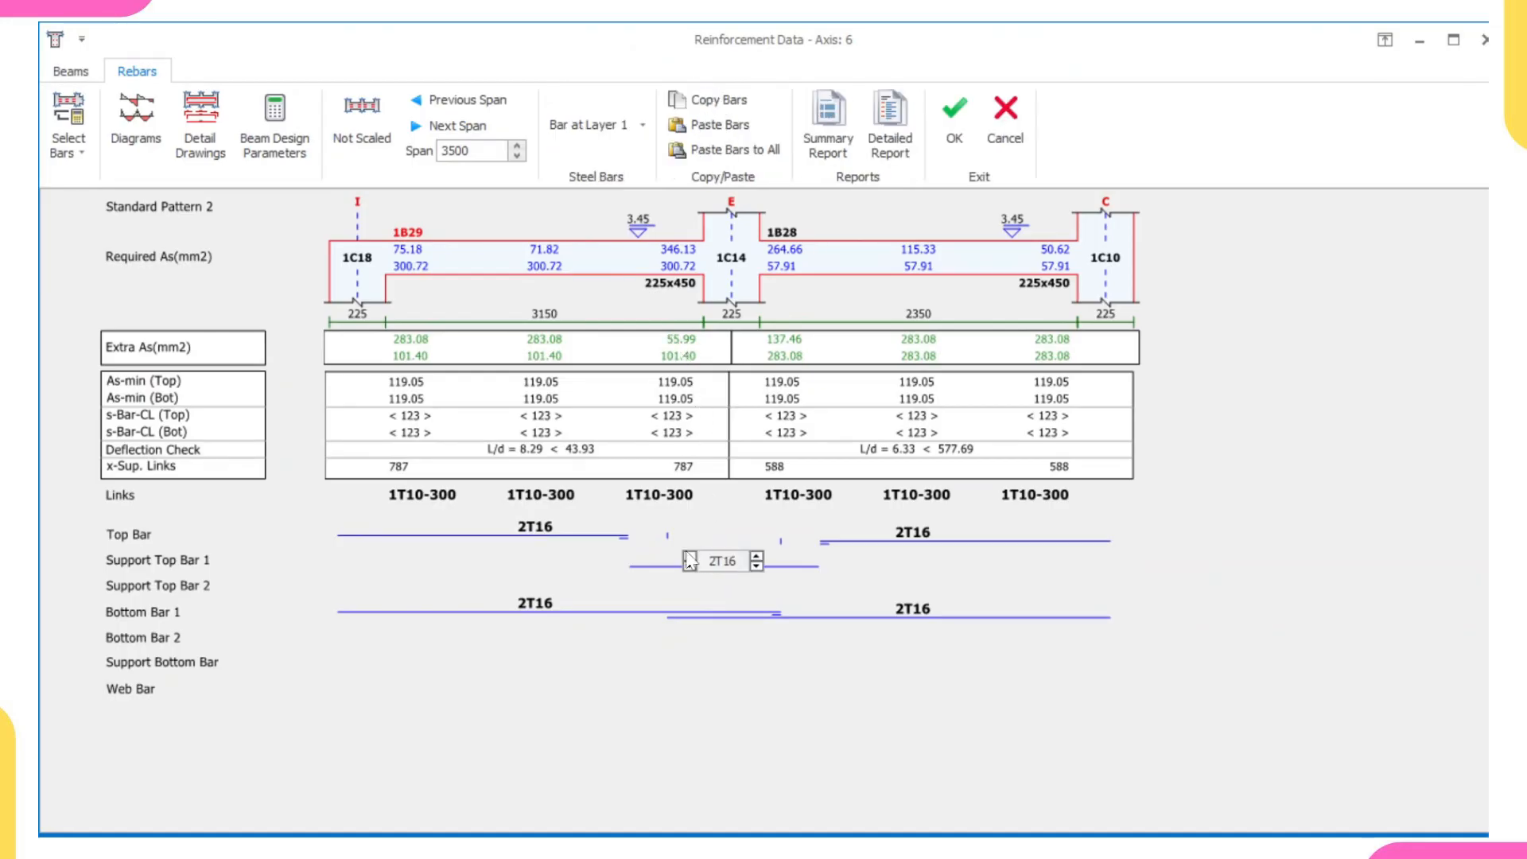
click(689, 556)
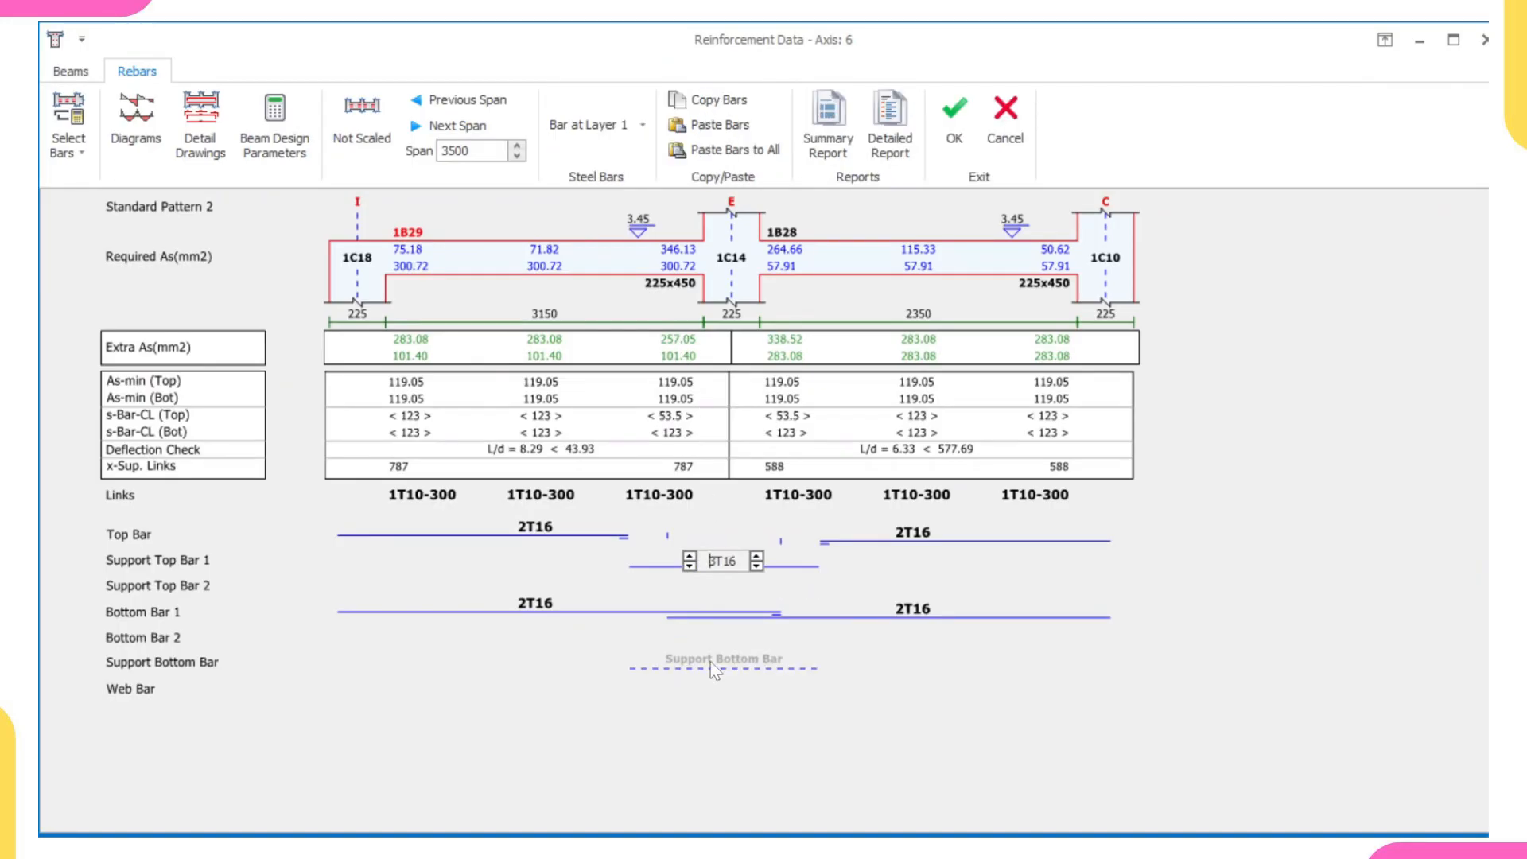
click(951, 666)
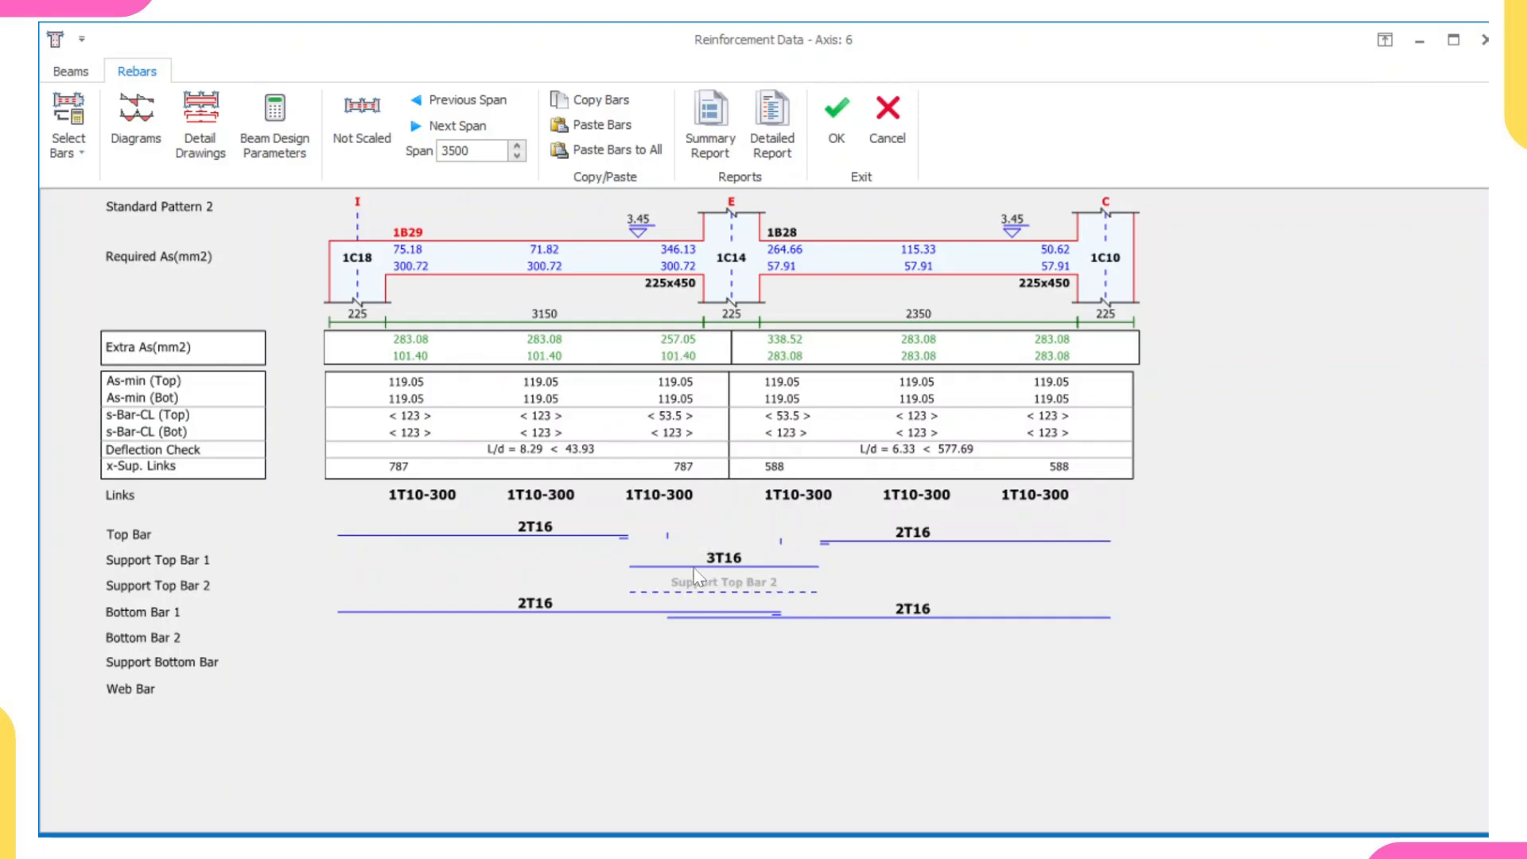
click(836, 127)
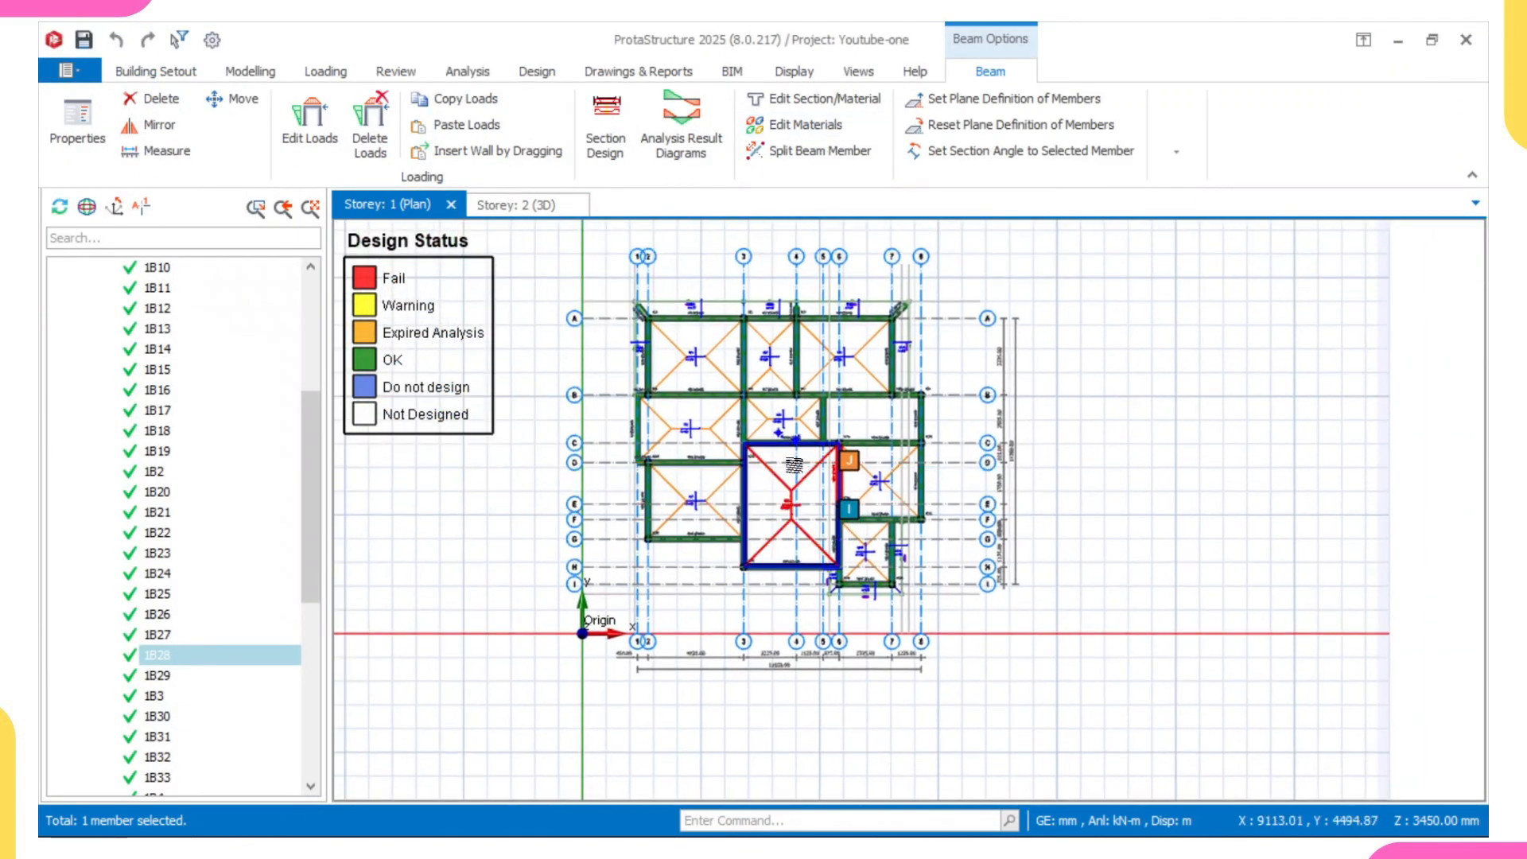
- Switch the plan to Storey 2 and open the section design of beam 2B7 on axis B
scroll(766, 376, up, 1)
scroll(236, 614, down, 7)
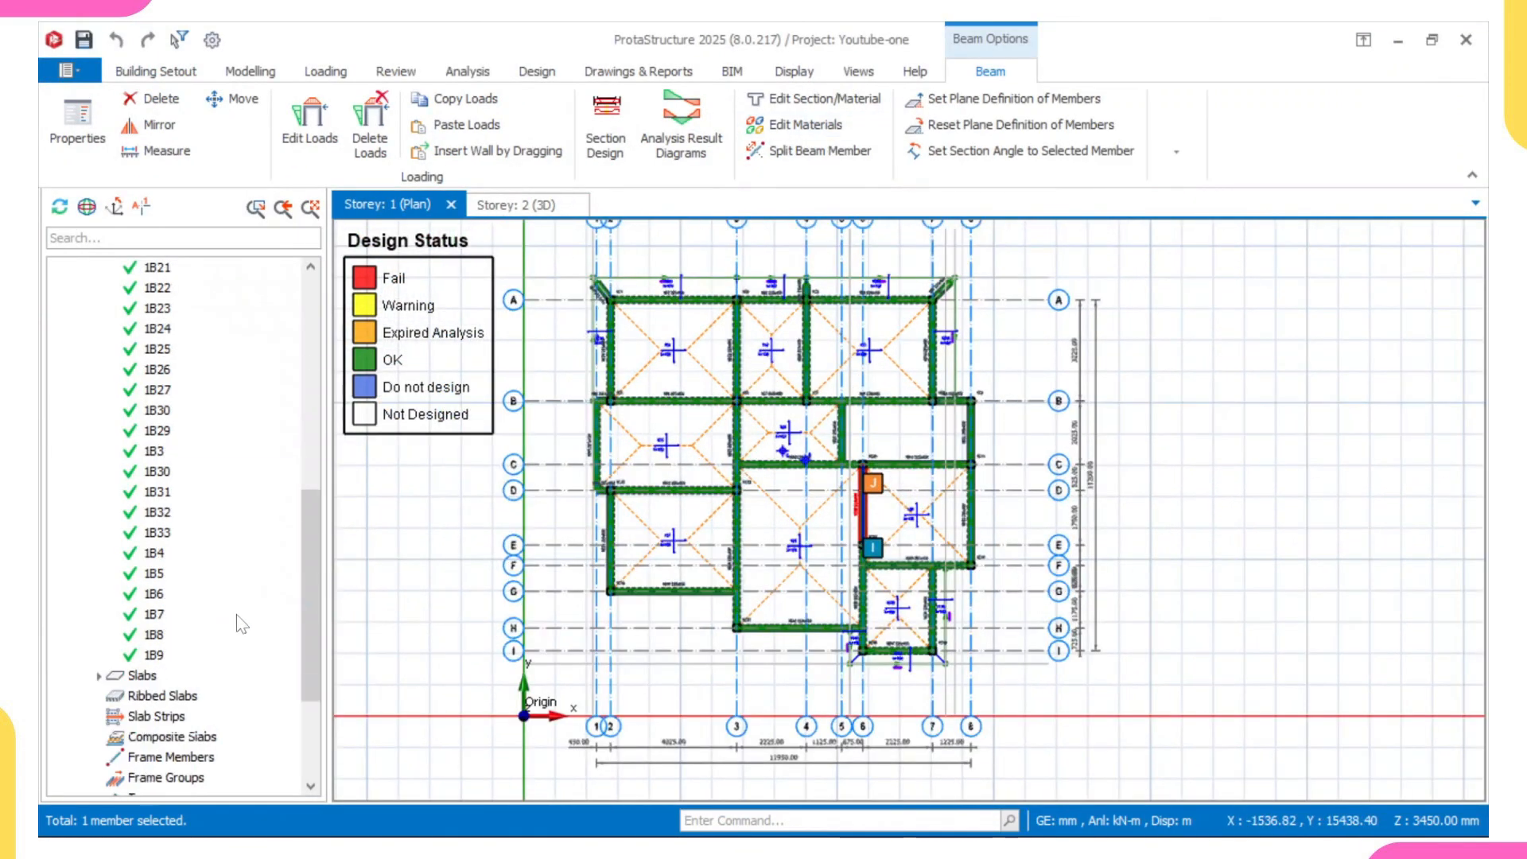
double_click(137, 777)
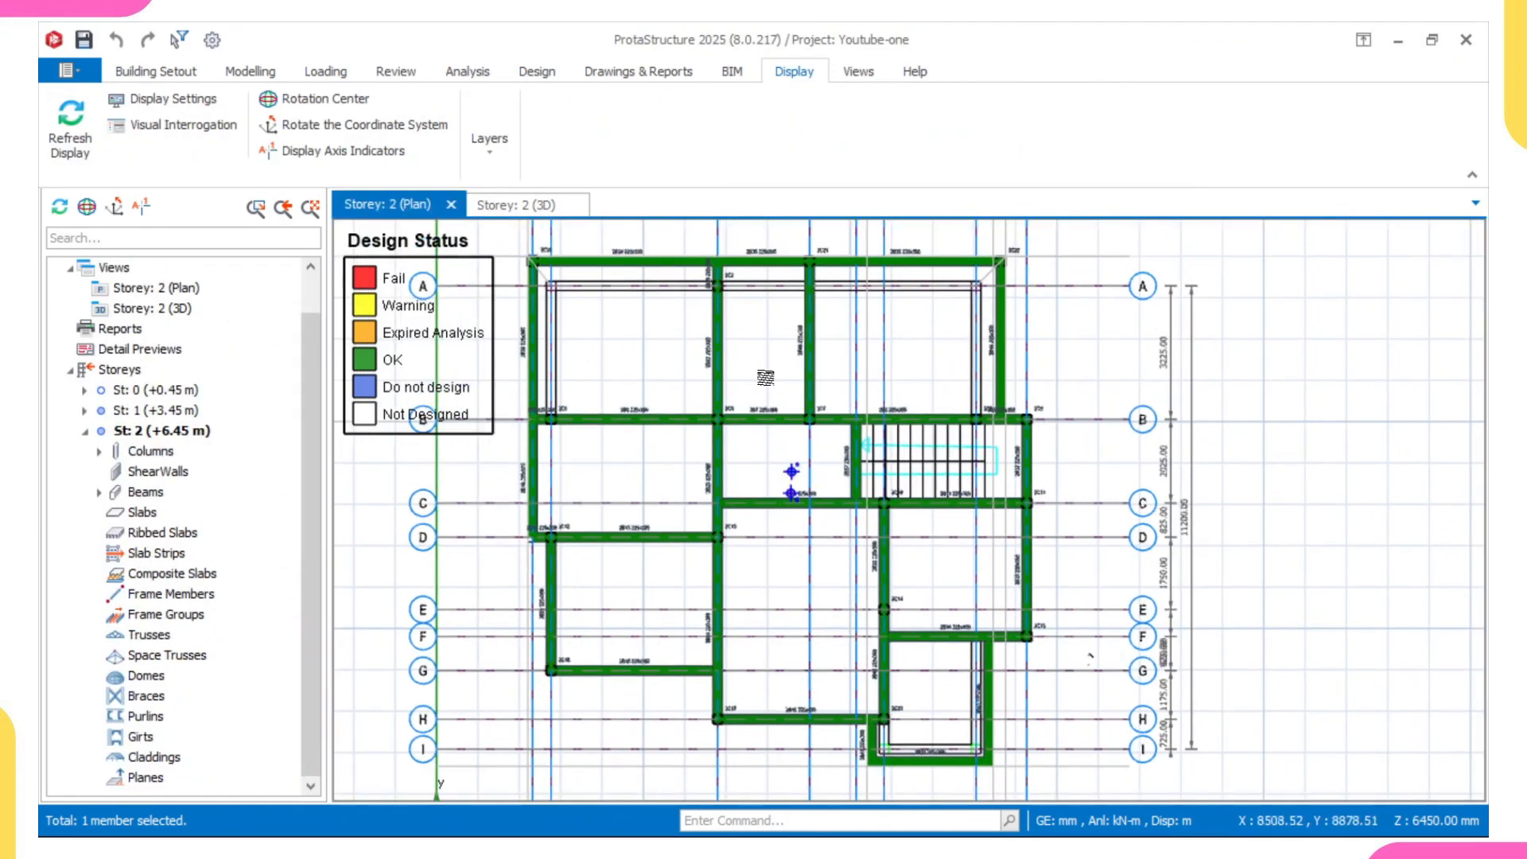
scroll(793, 359, up, 1)
click(779, 417)
right_click(779, 416)
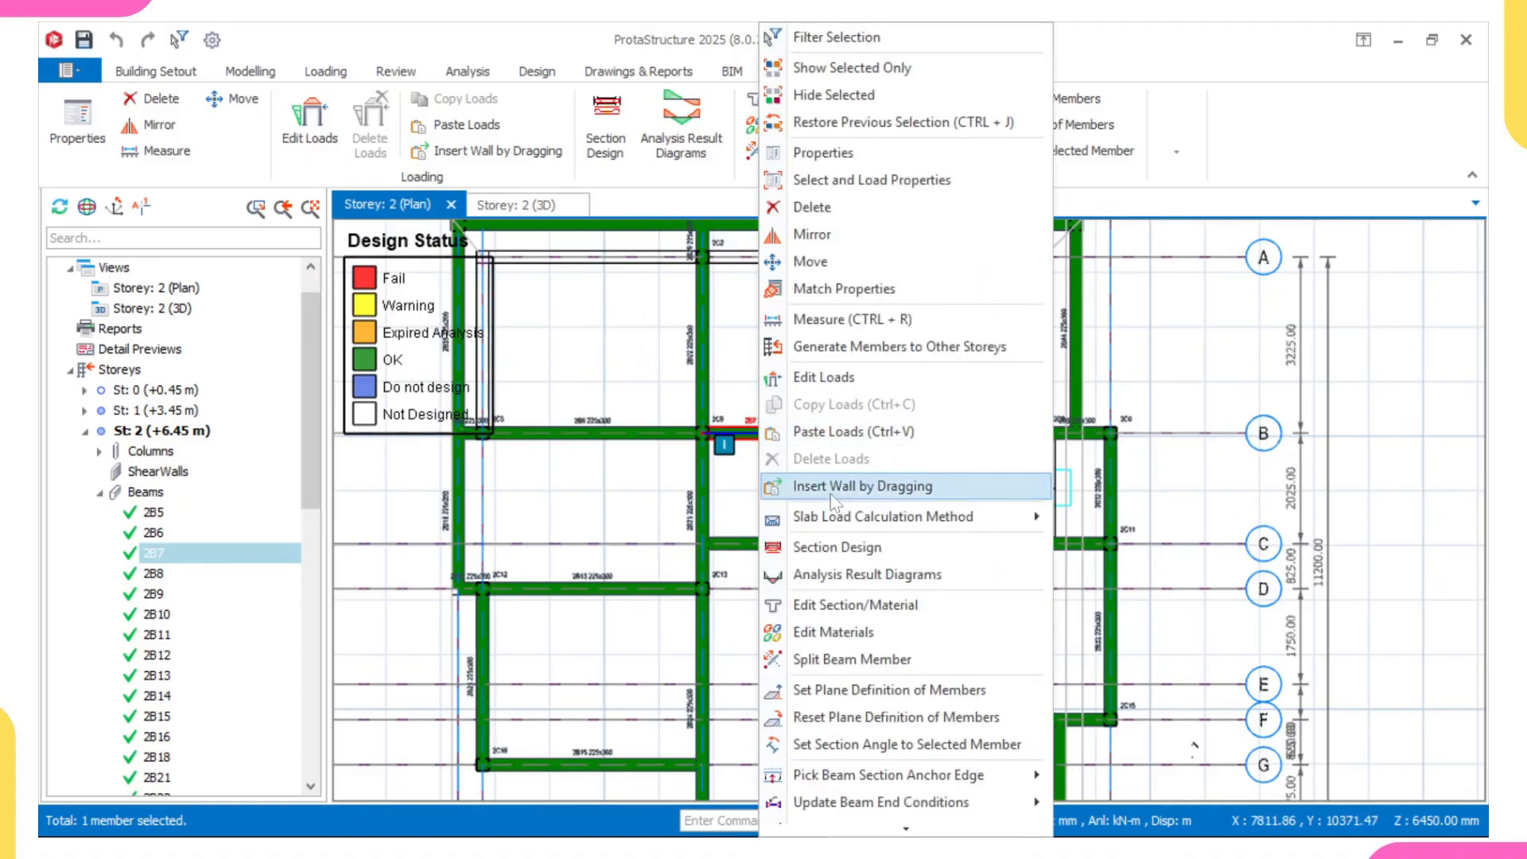
click(840, 547)
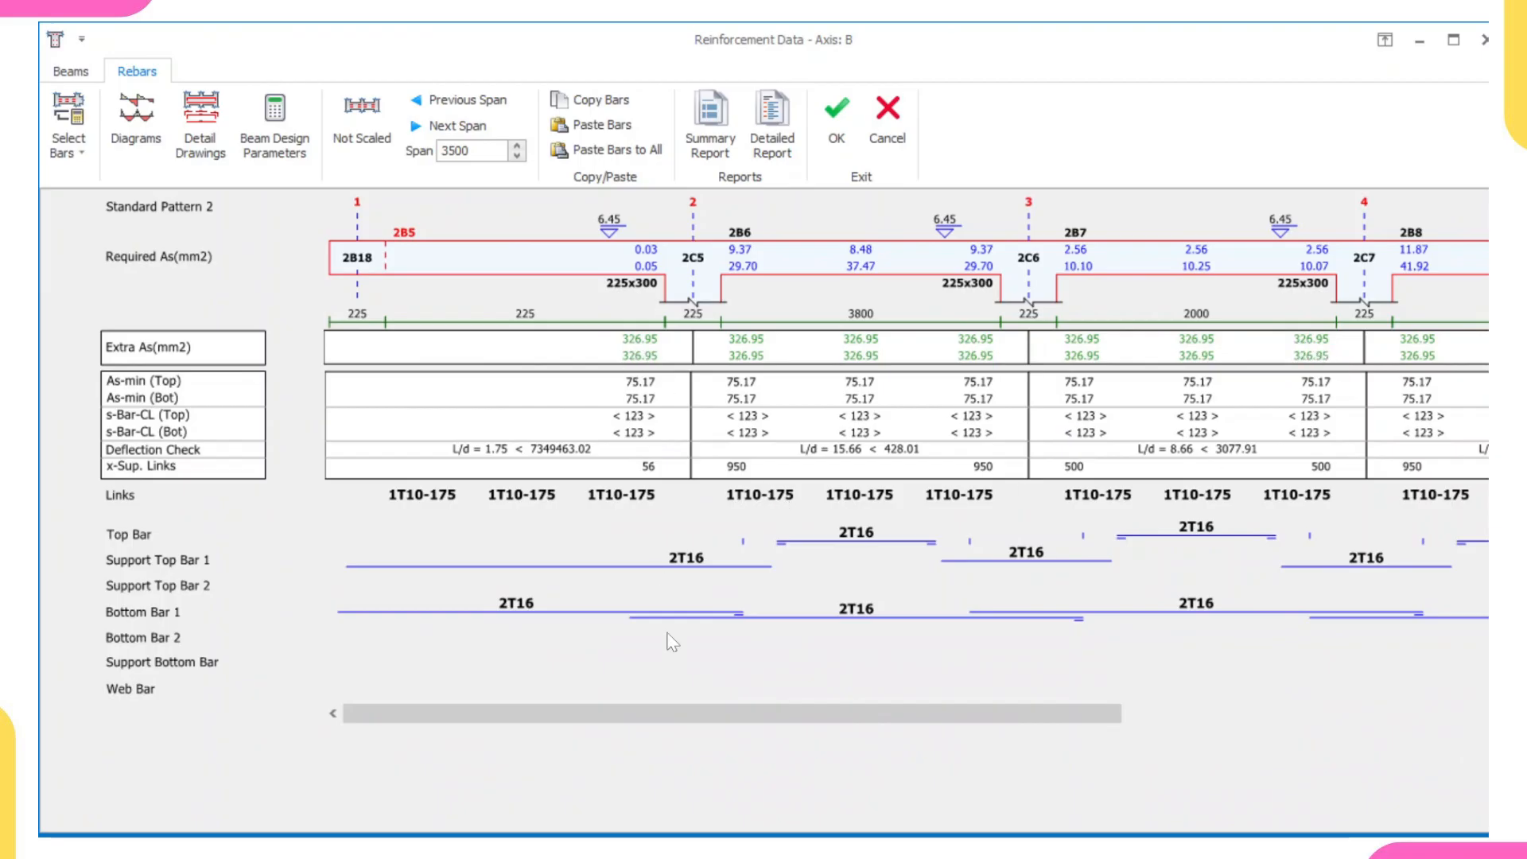
- Review the required, extra and minimum steel along all axis B spans on Storey 2 and accept the reinforcement data
drag(651, 715, 808, 723)
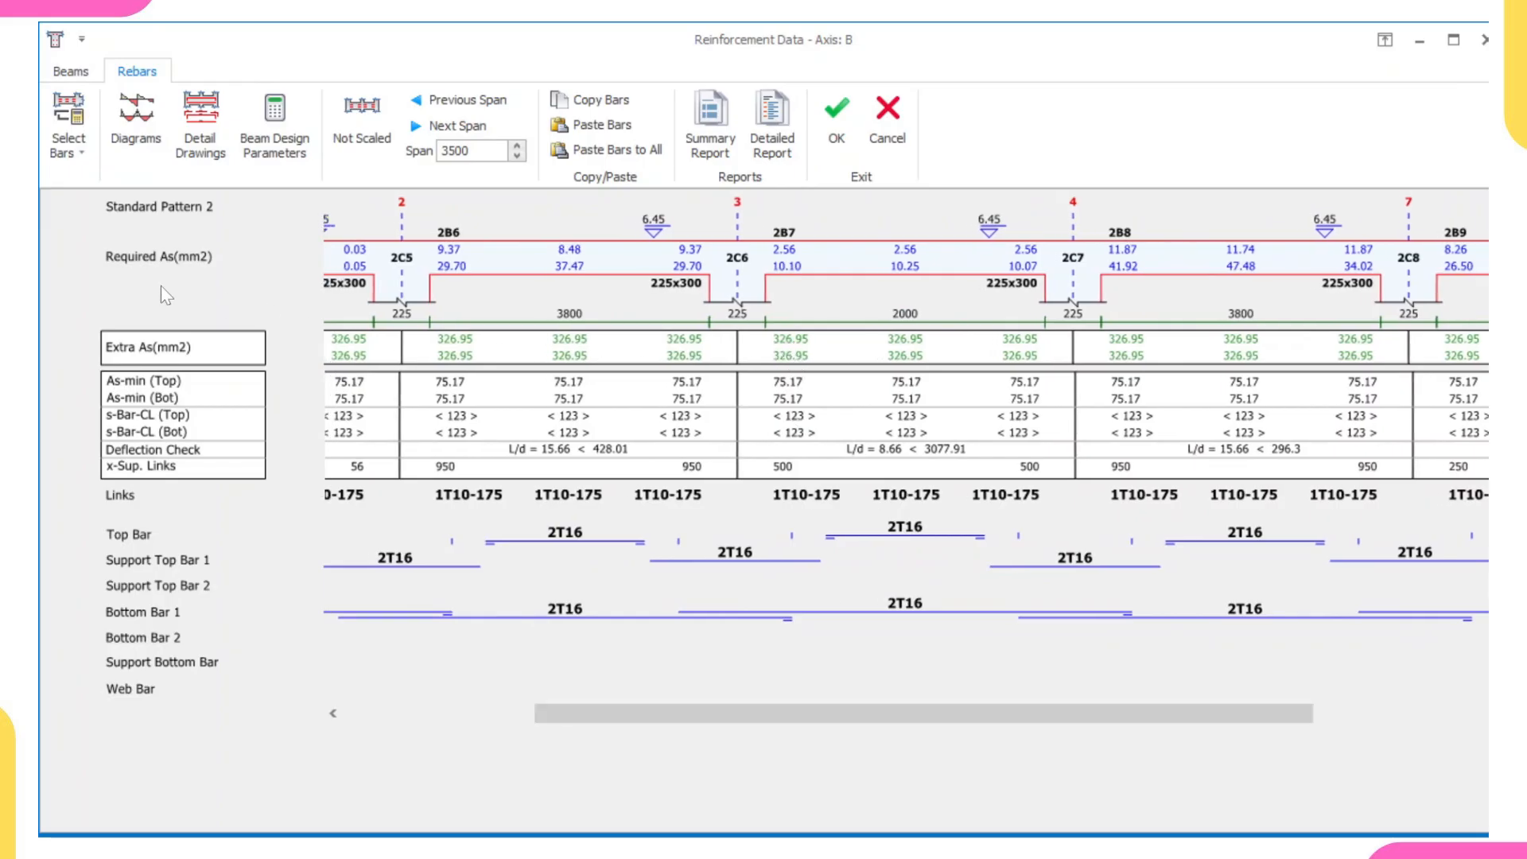
scroll(405, 334, left, 5)
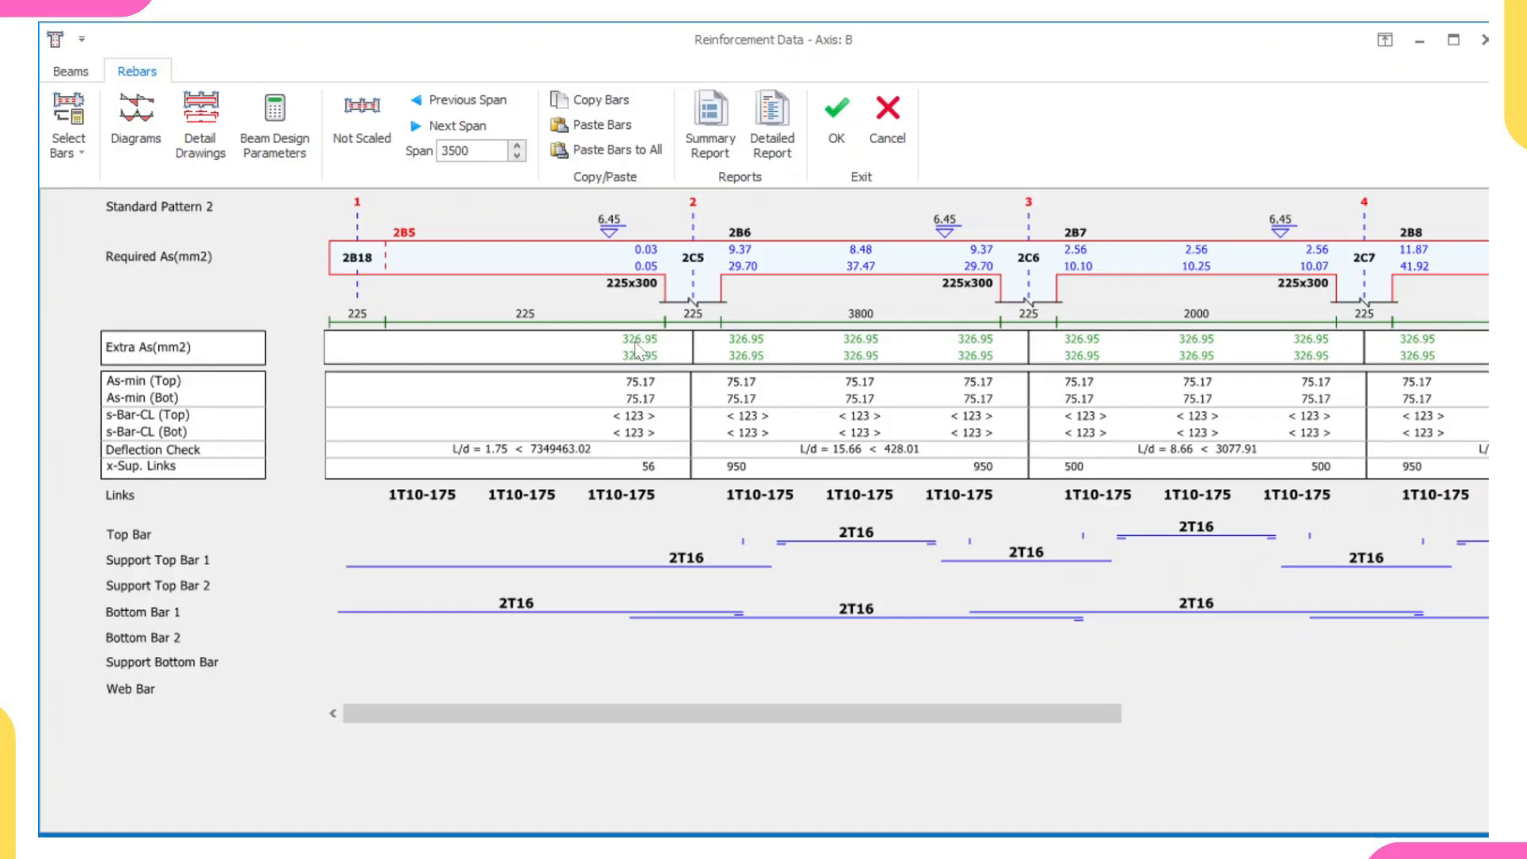
scroll(642, 354, right, 5)
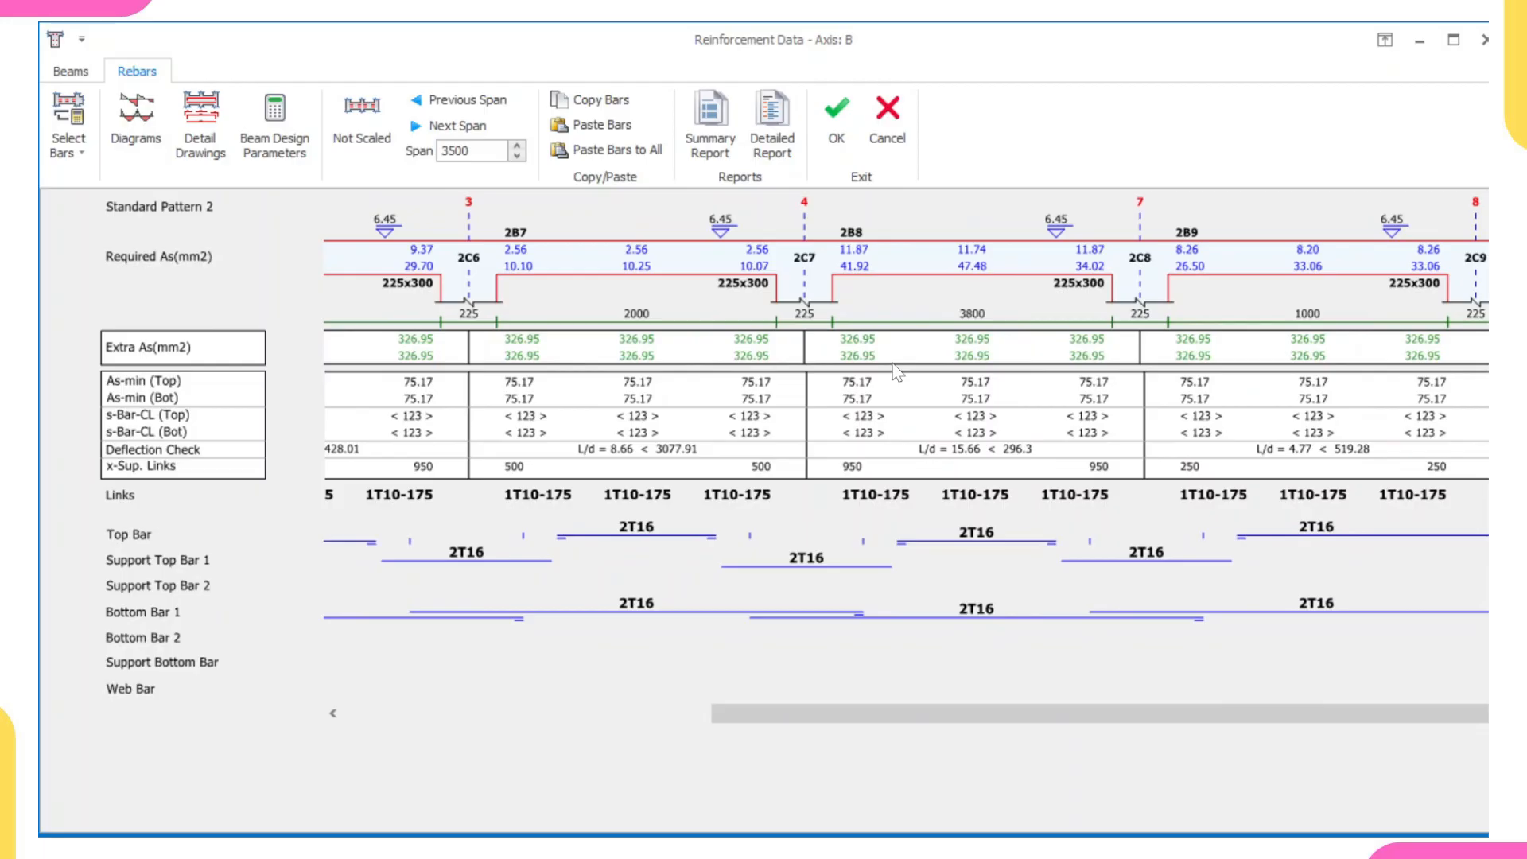
click(836, 135)
- Check the section design of beam 2B11 on axis C of Storey 2 and accept its reinforcement data
scroll(824, 403, up, 6)
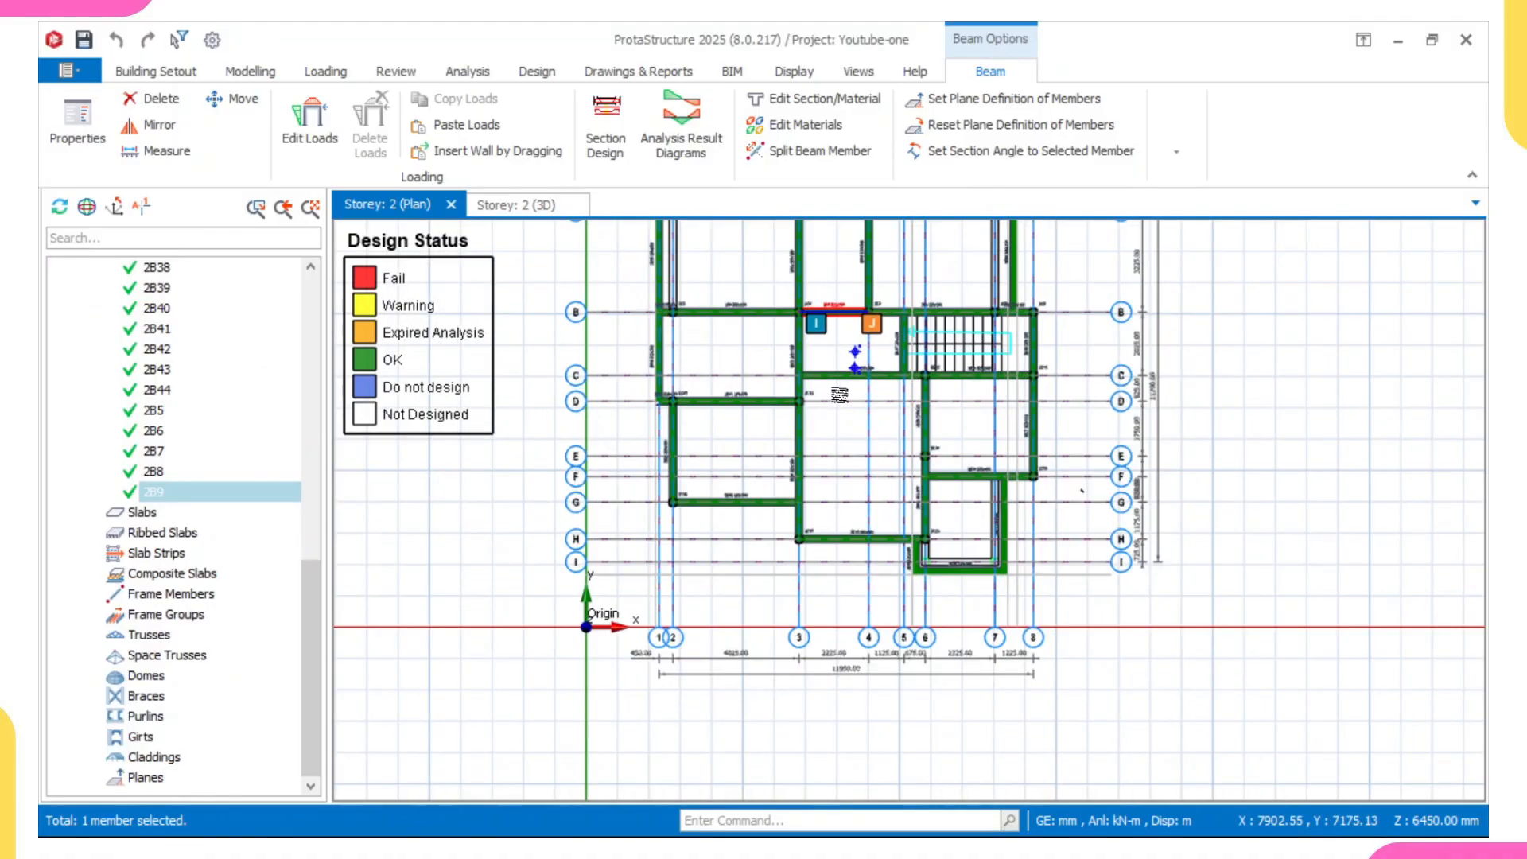
scroll(815, 335, up, 3)
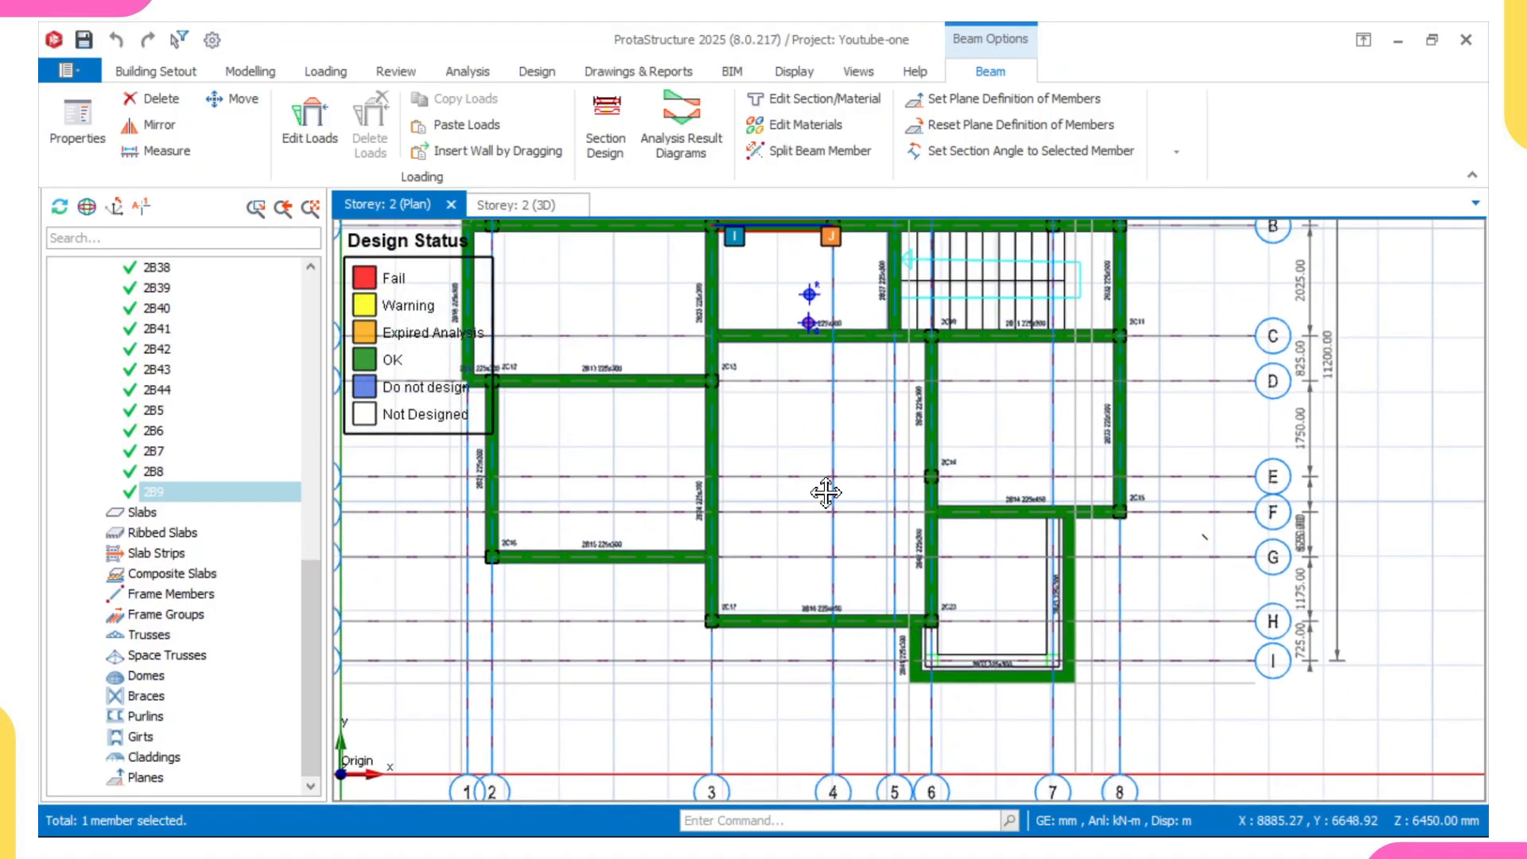
right_click(1043, 415)
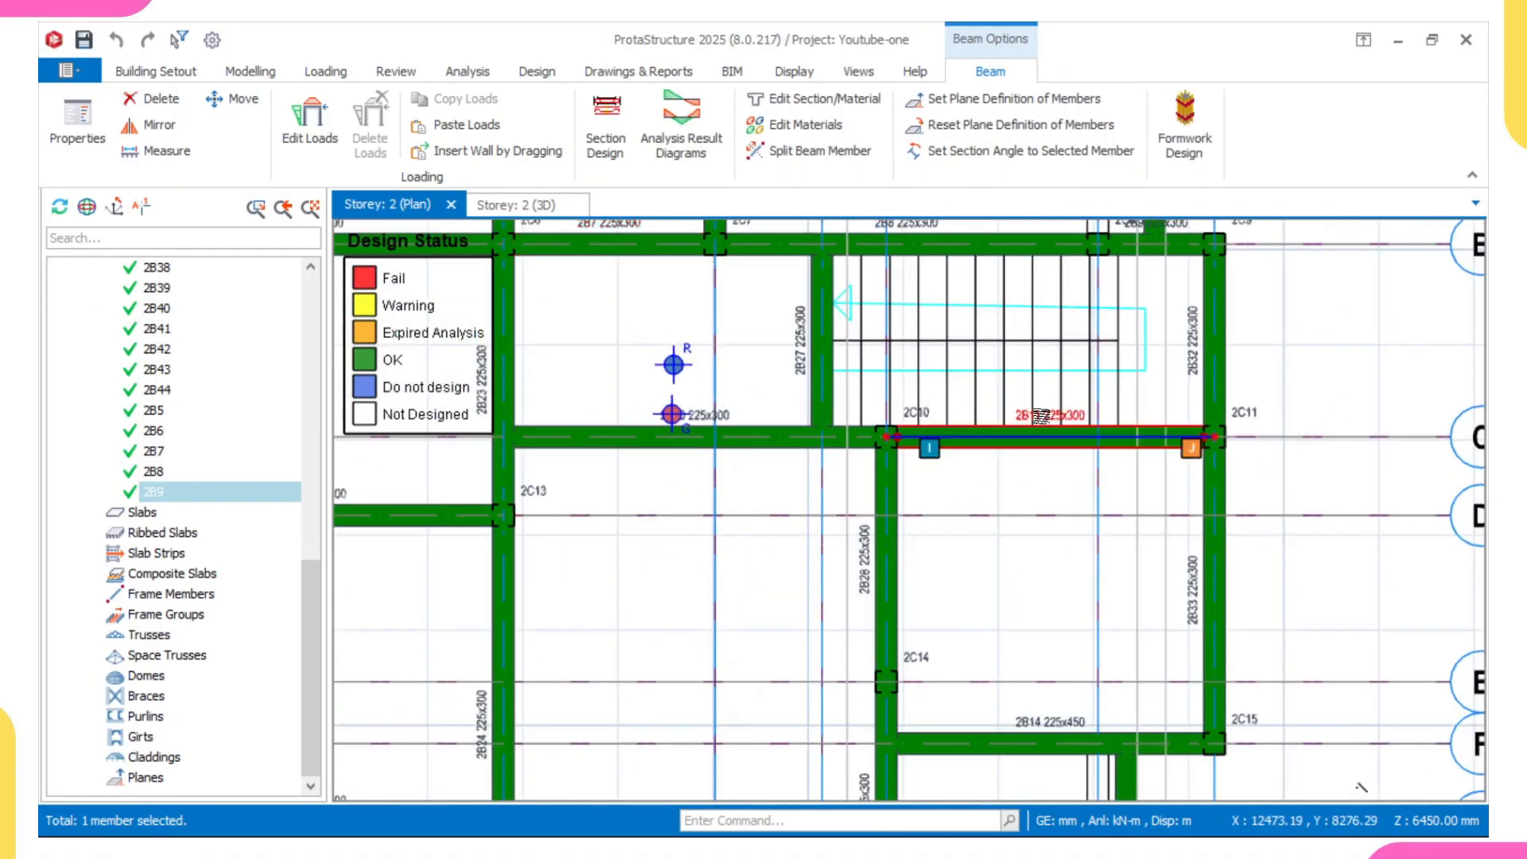
click(1094, 538)
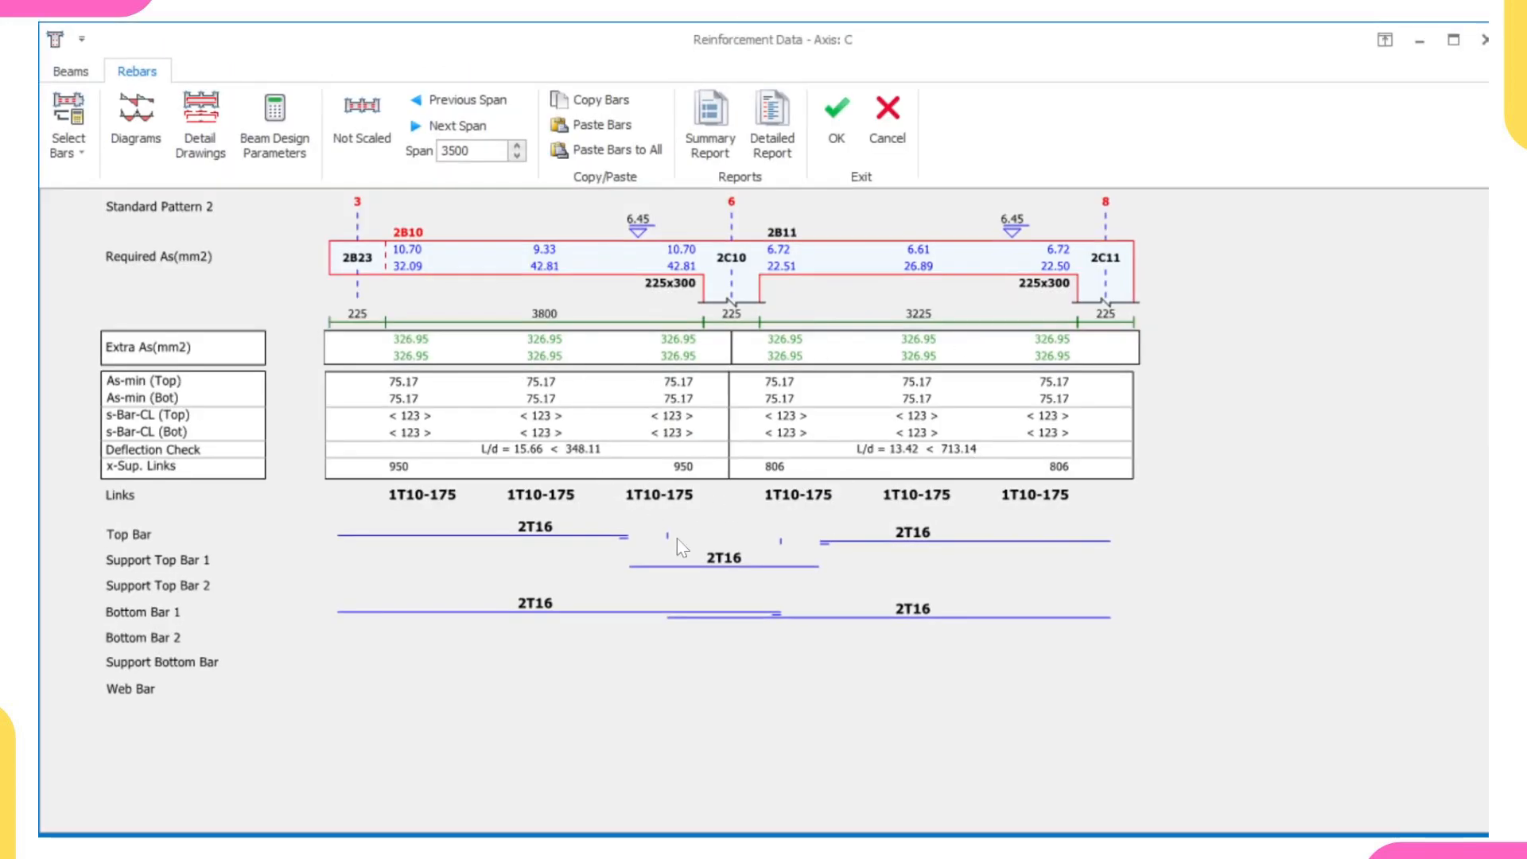
click(837, 119)
- Switch the plan from Storey 2 to Storey 1
scroll(1094, 658, down, 4)
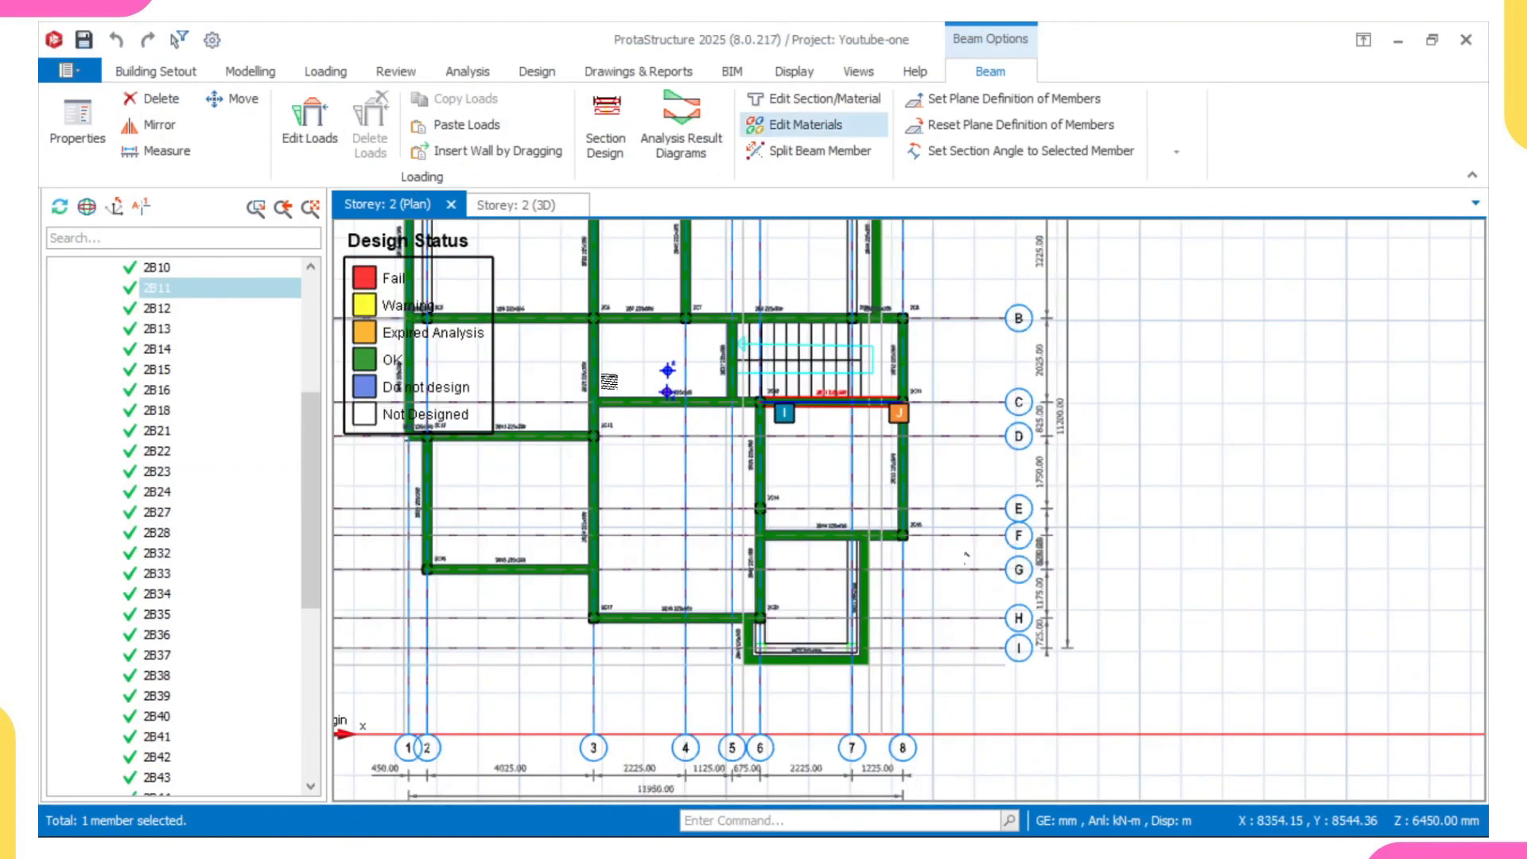
scroll(302, 437, up, 5)
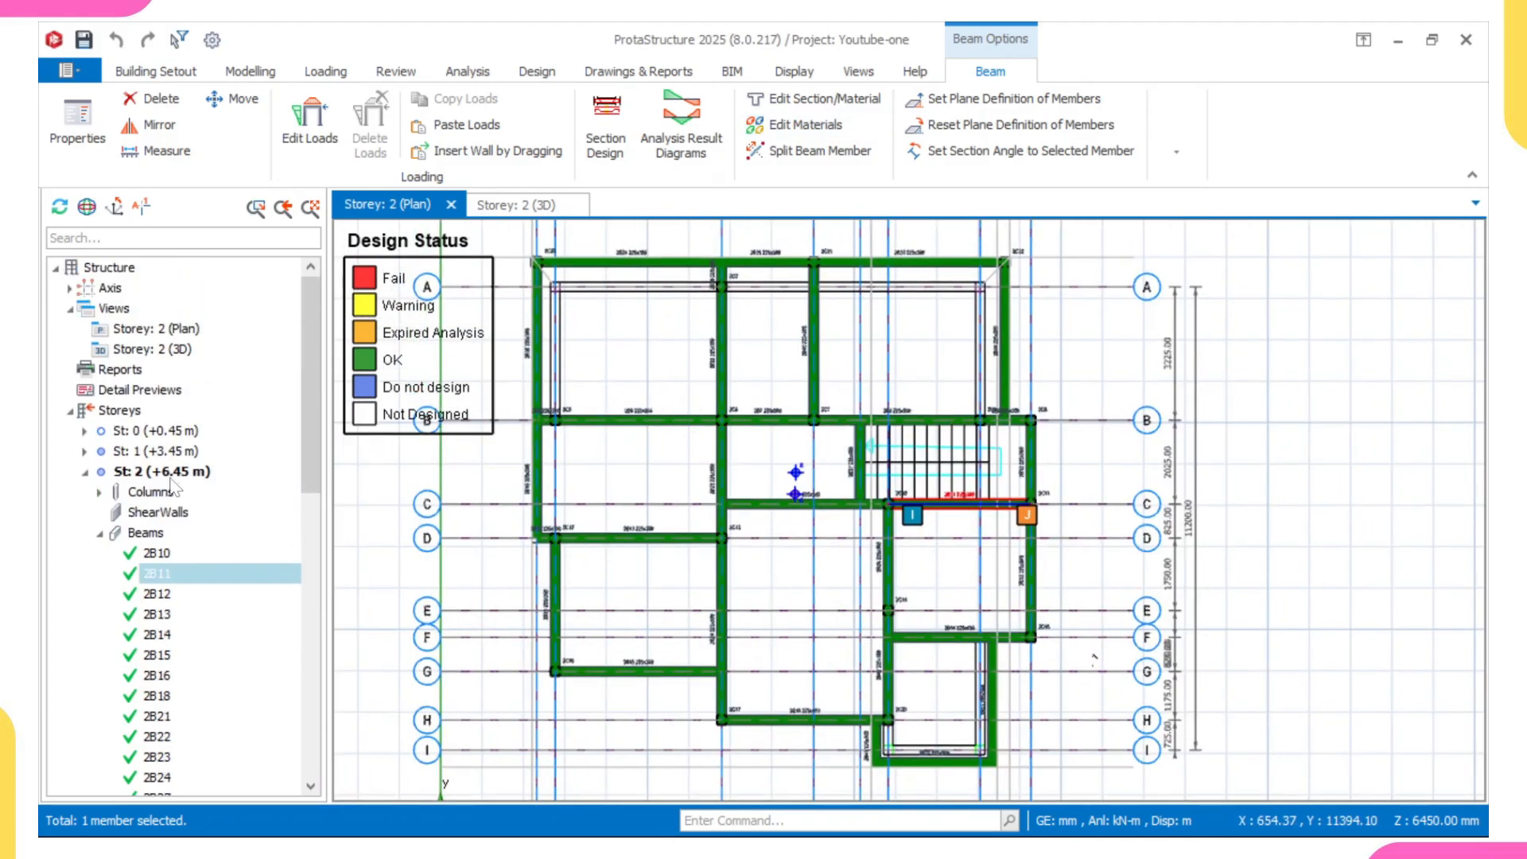
double_click(155, 451)
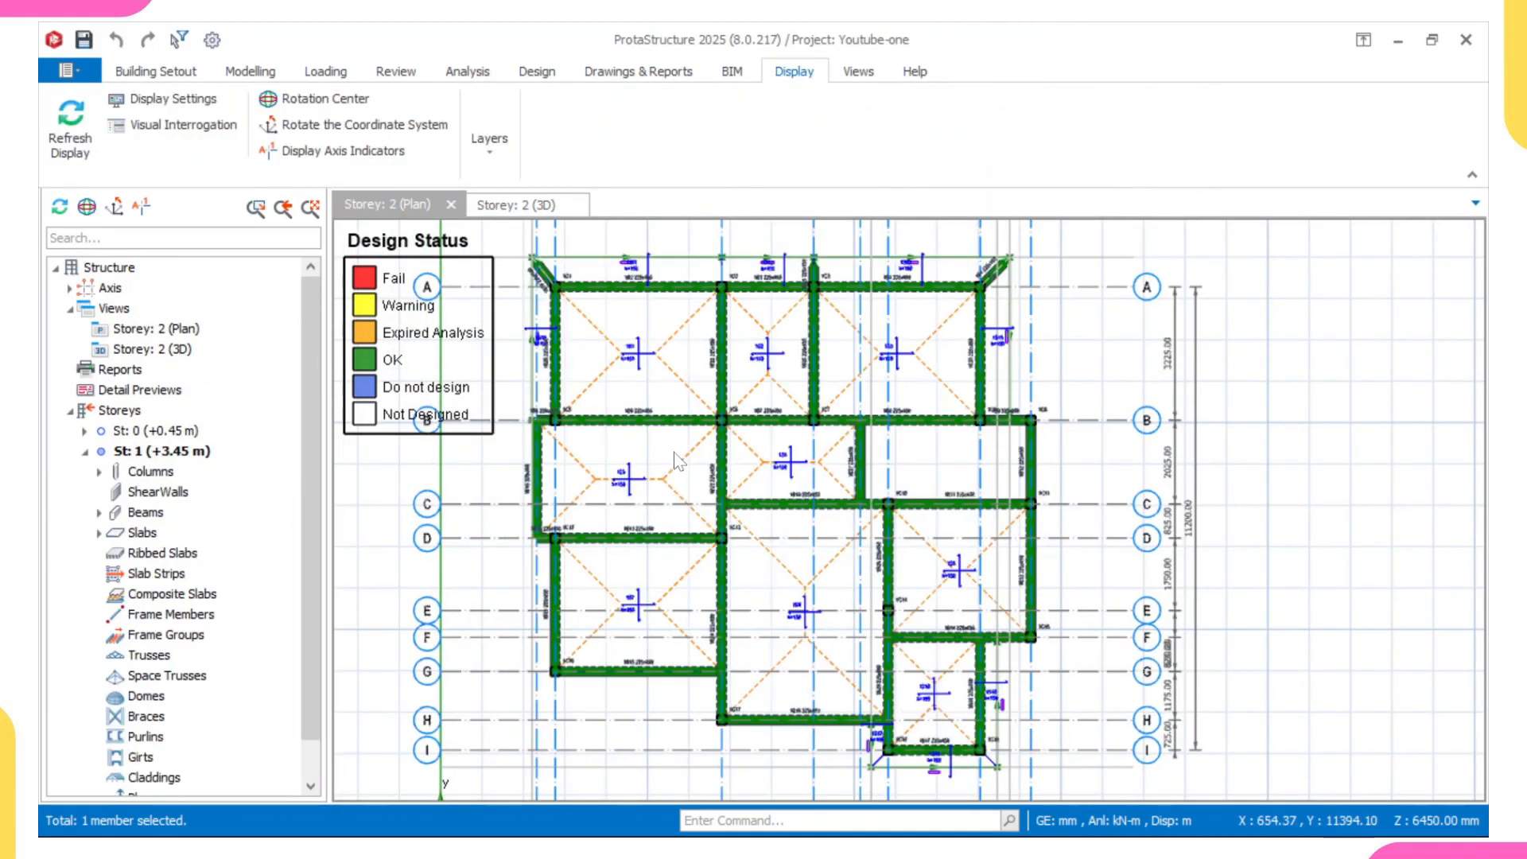
- Check the section design of column 1C16 on Storey 1, comparing supplied with required steel area, and accept it
scroll(817, 501, up, 3)
middle_drag(818, 501, 803, 309)
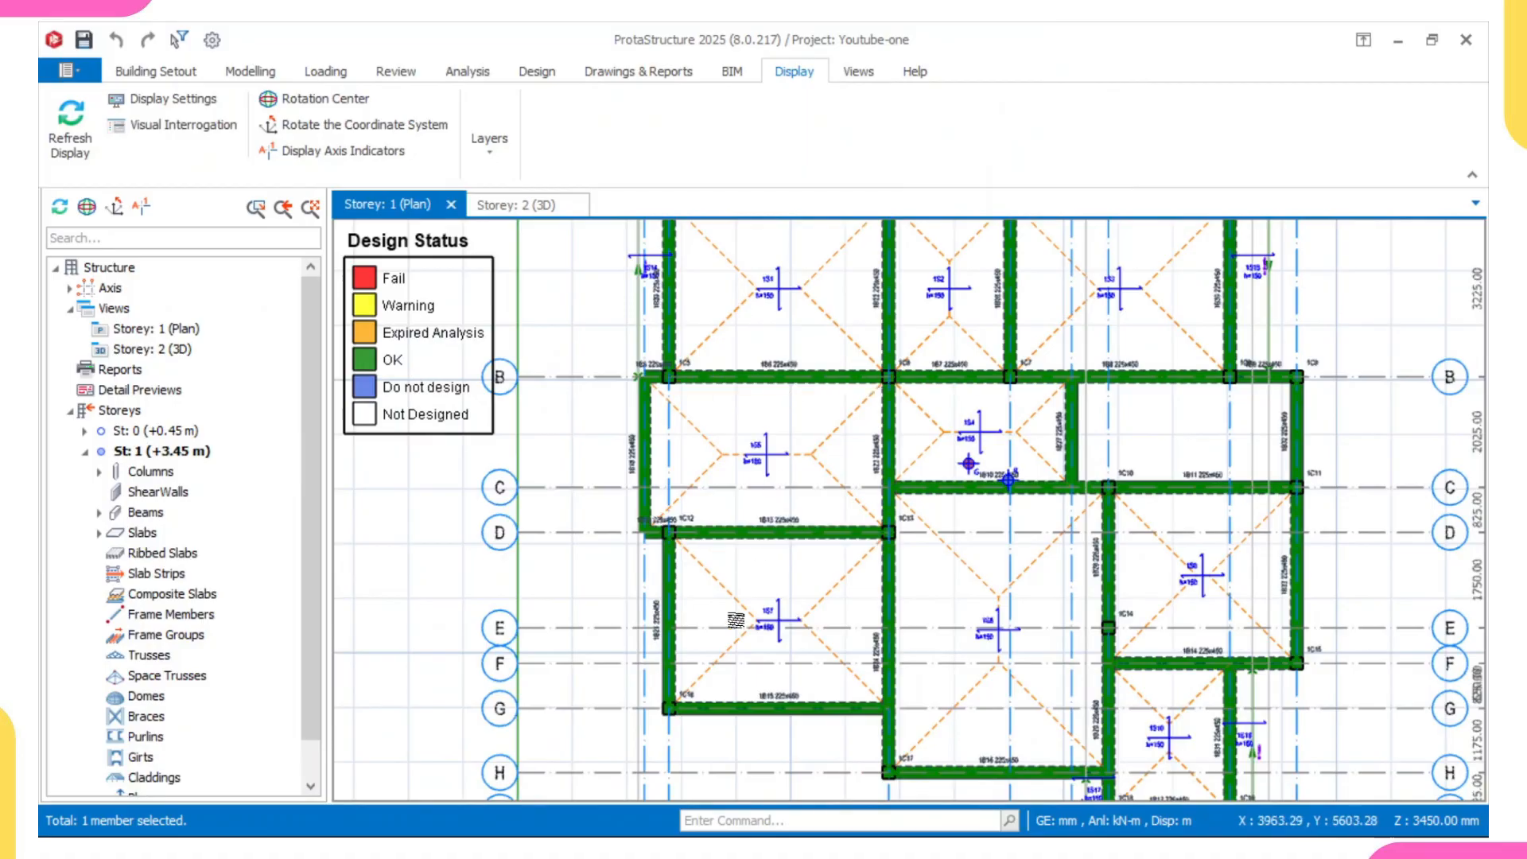
scroll(720, 667, up, 3)
middle_drag(716, 664, 701, 587)
scroll(701, 587, up, 2)
click(684, 594)
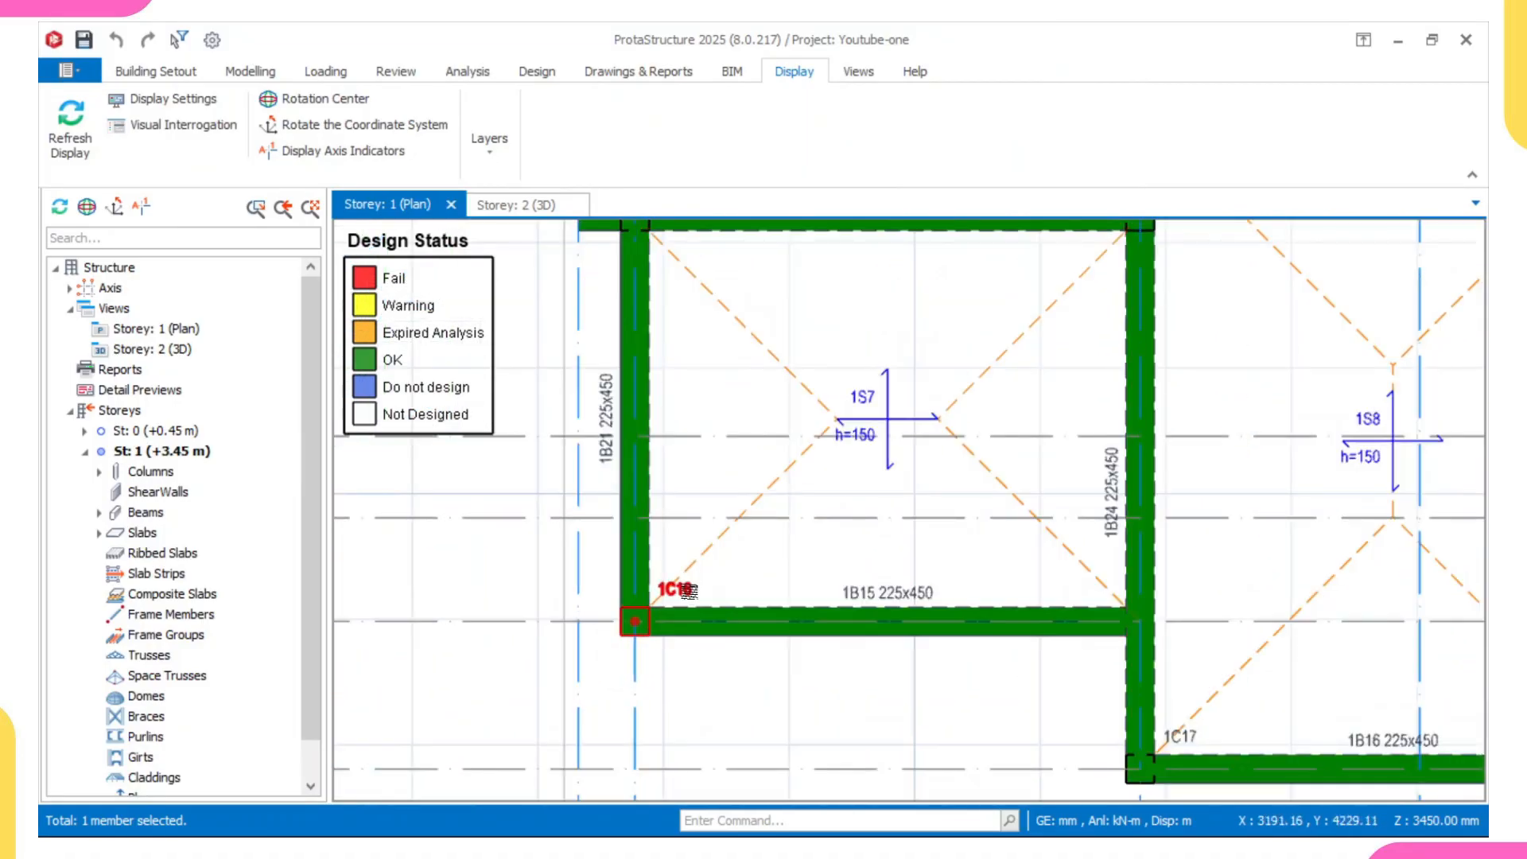
right_click(690, 597)
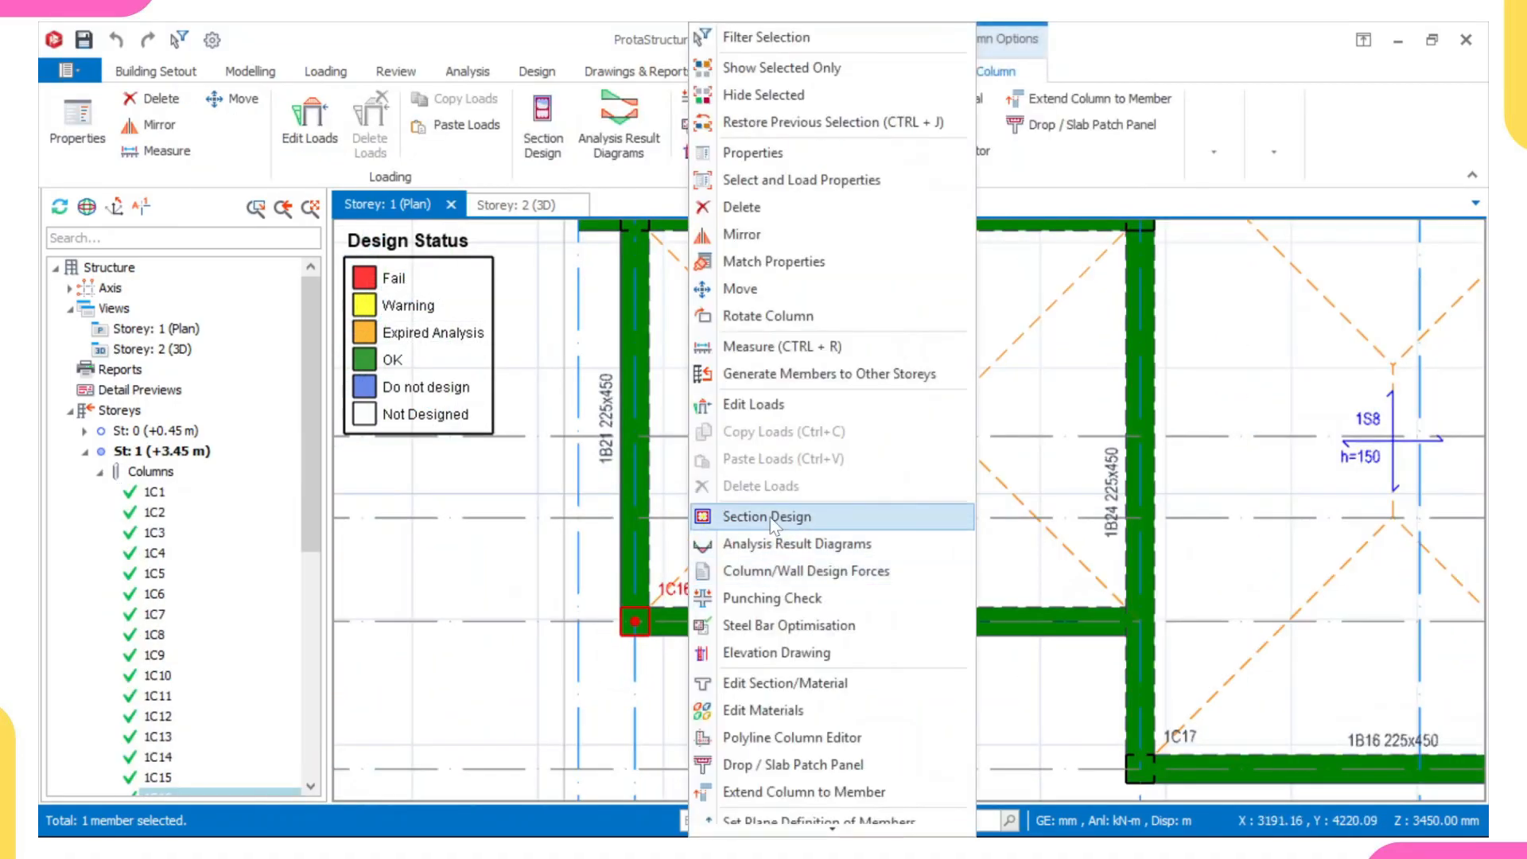
click(769, 517)
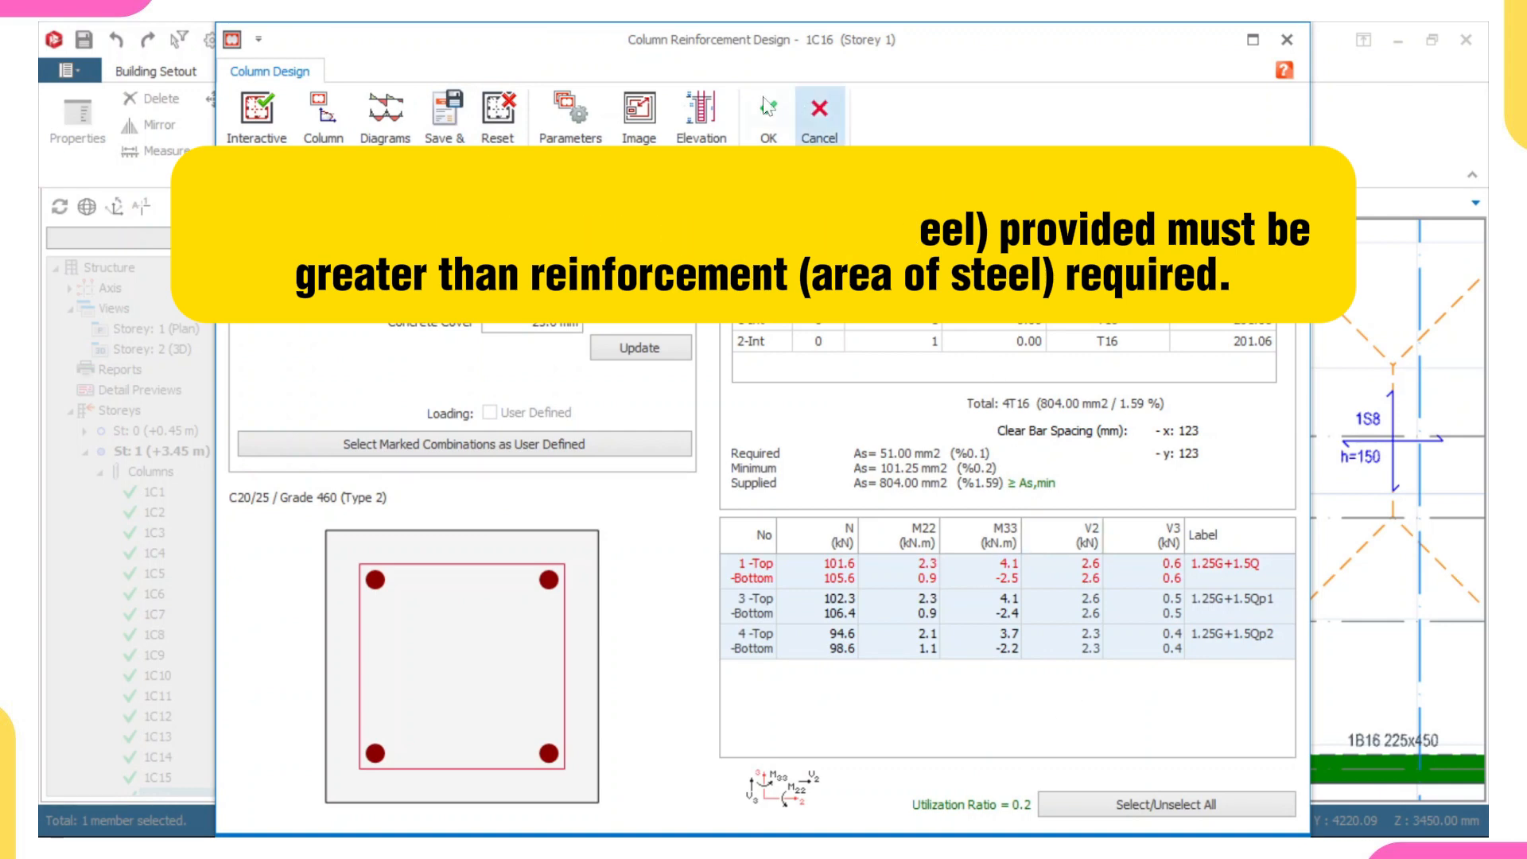
click(768, 150)
- Check the section design of column 1C10 at axes C and 6 on Storey 1 and accept its reinforcement
scroll(1138, 545, down, 3)
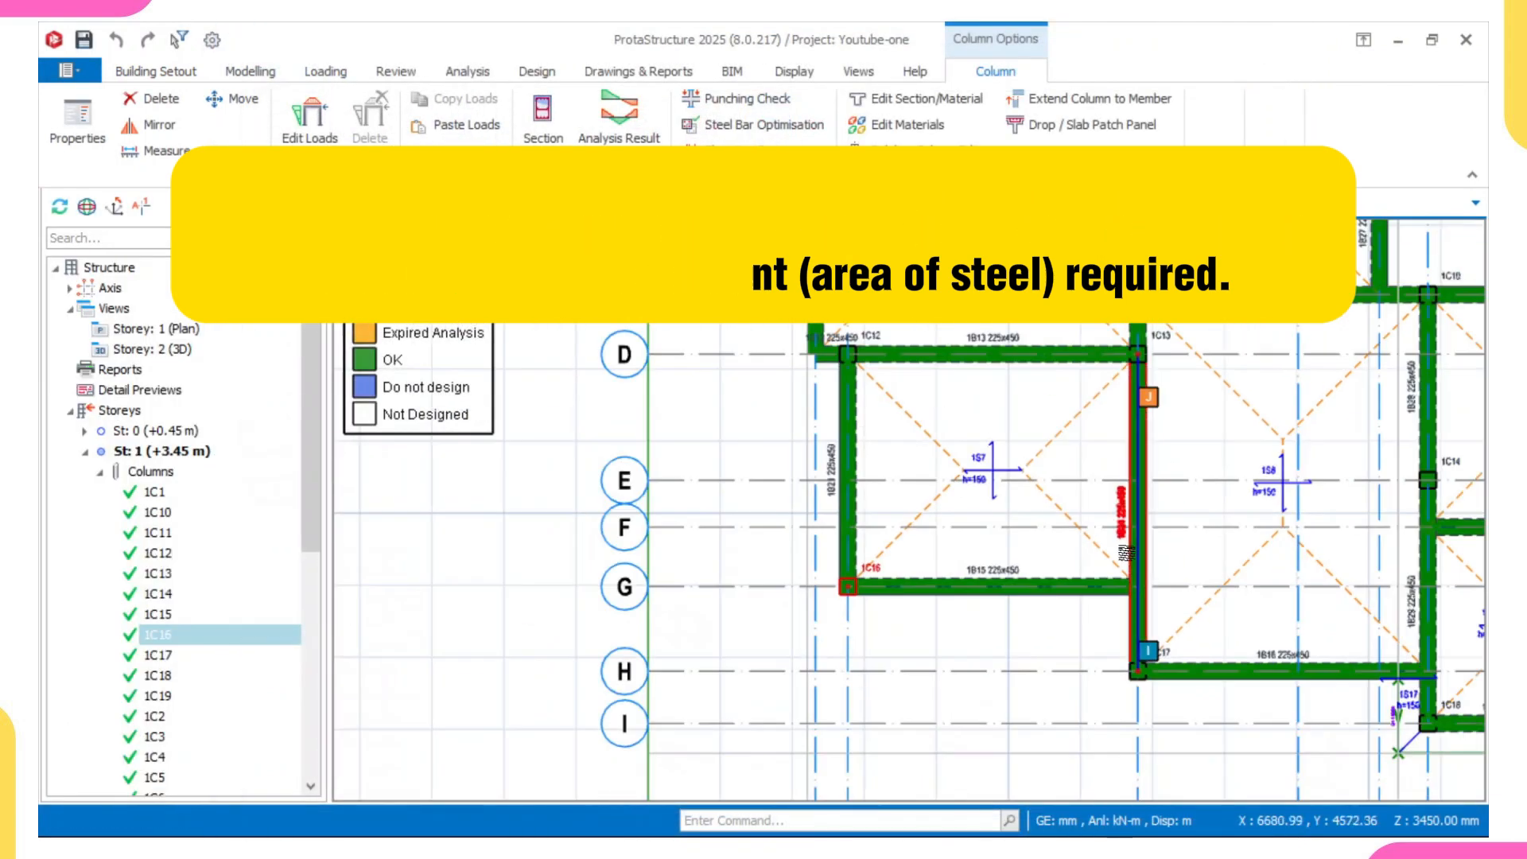
middle_drag(1173, 526, 961, 582)
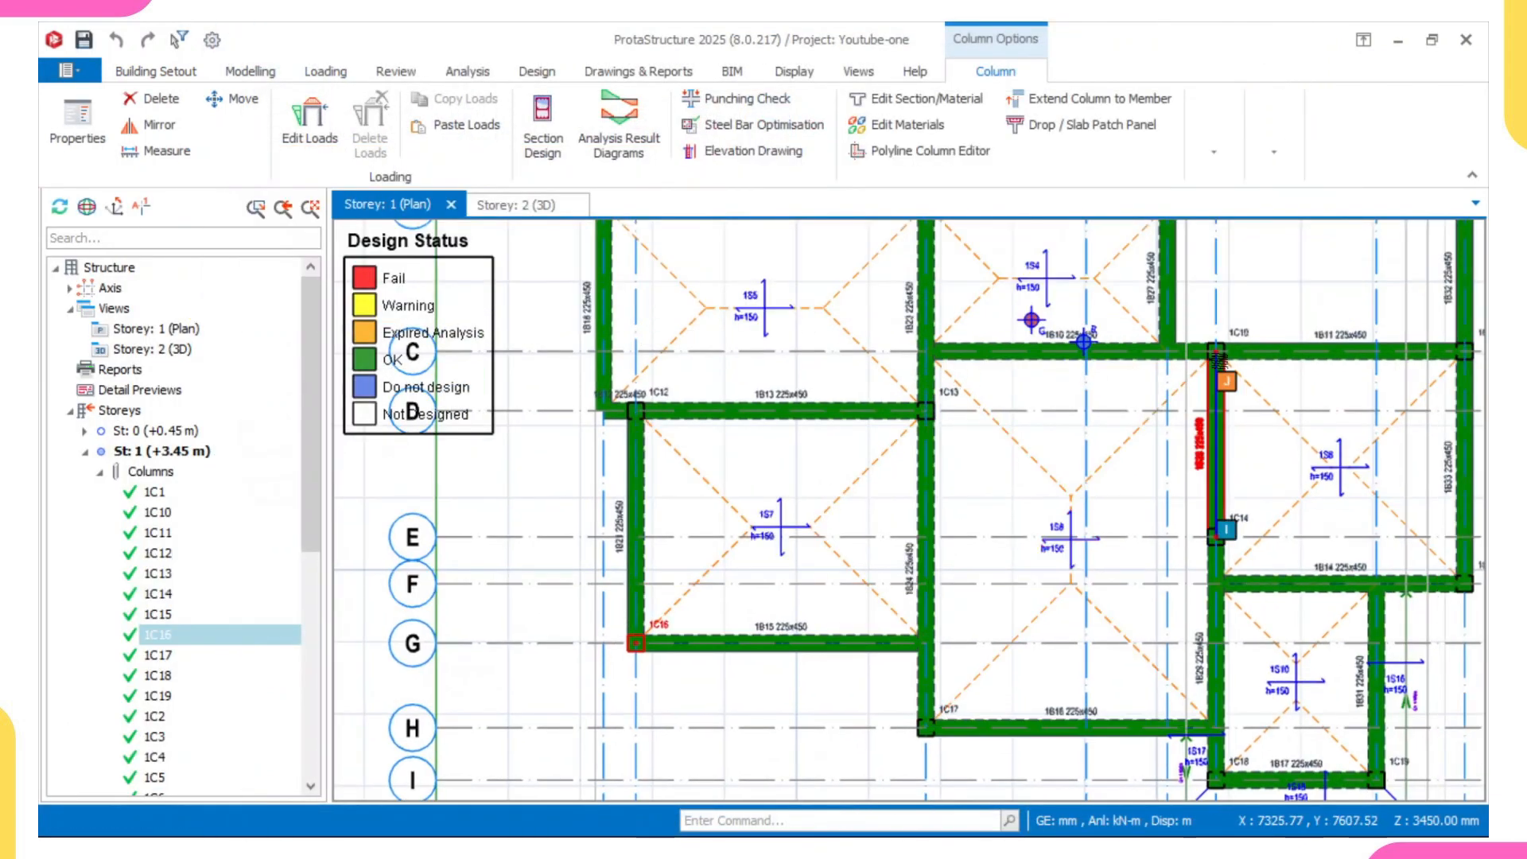
middle_drag(1243, 353, 1177, 407)
click(1152, 404)
right_click(1177, 406)
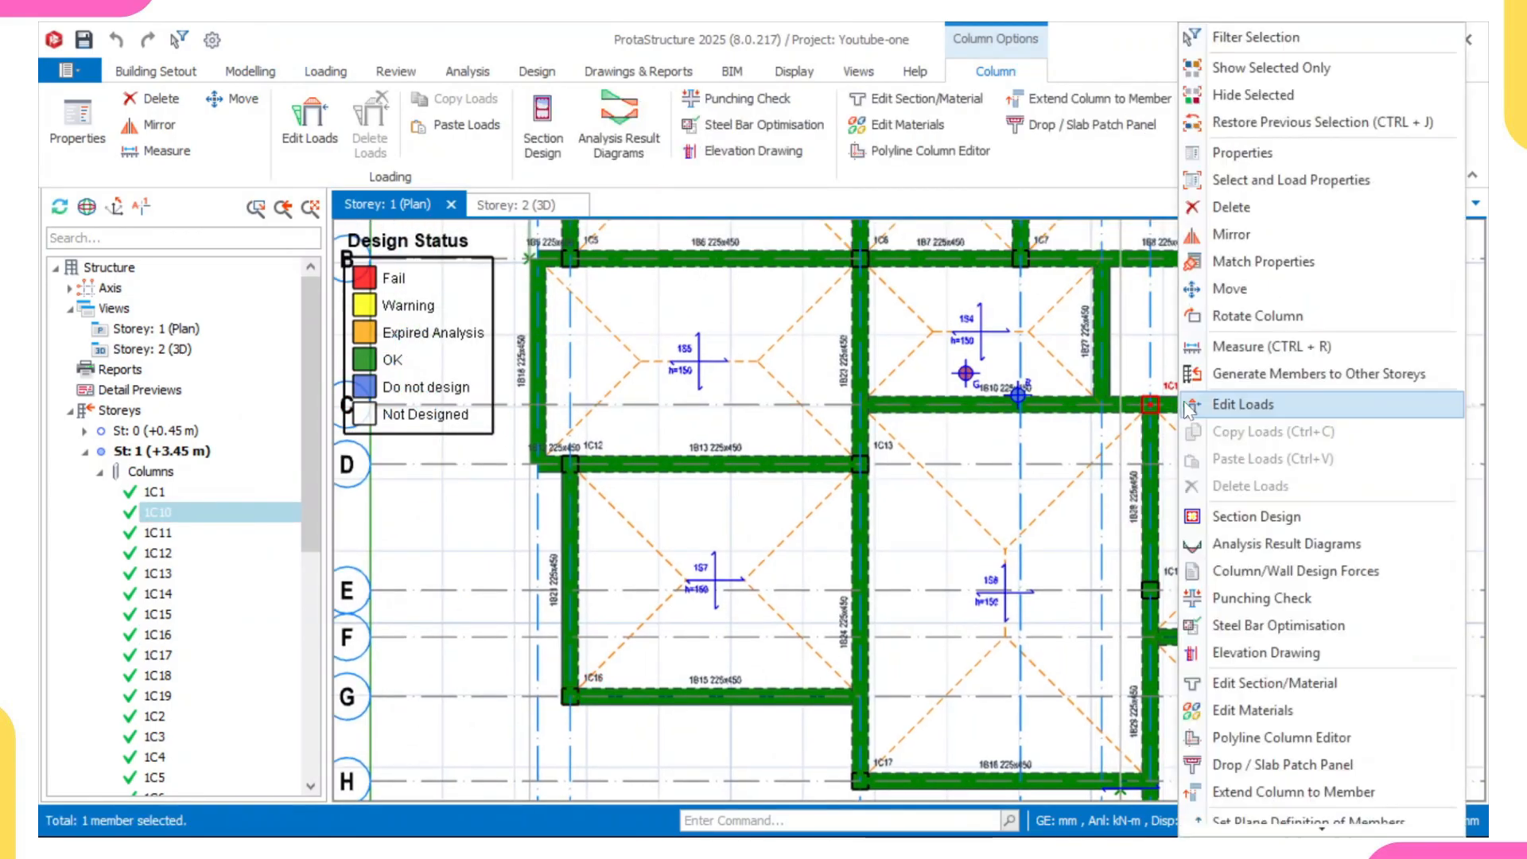
click(1245, 517)
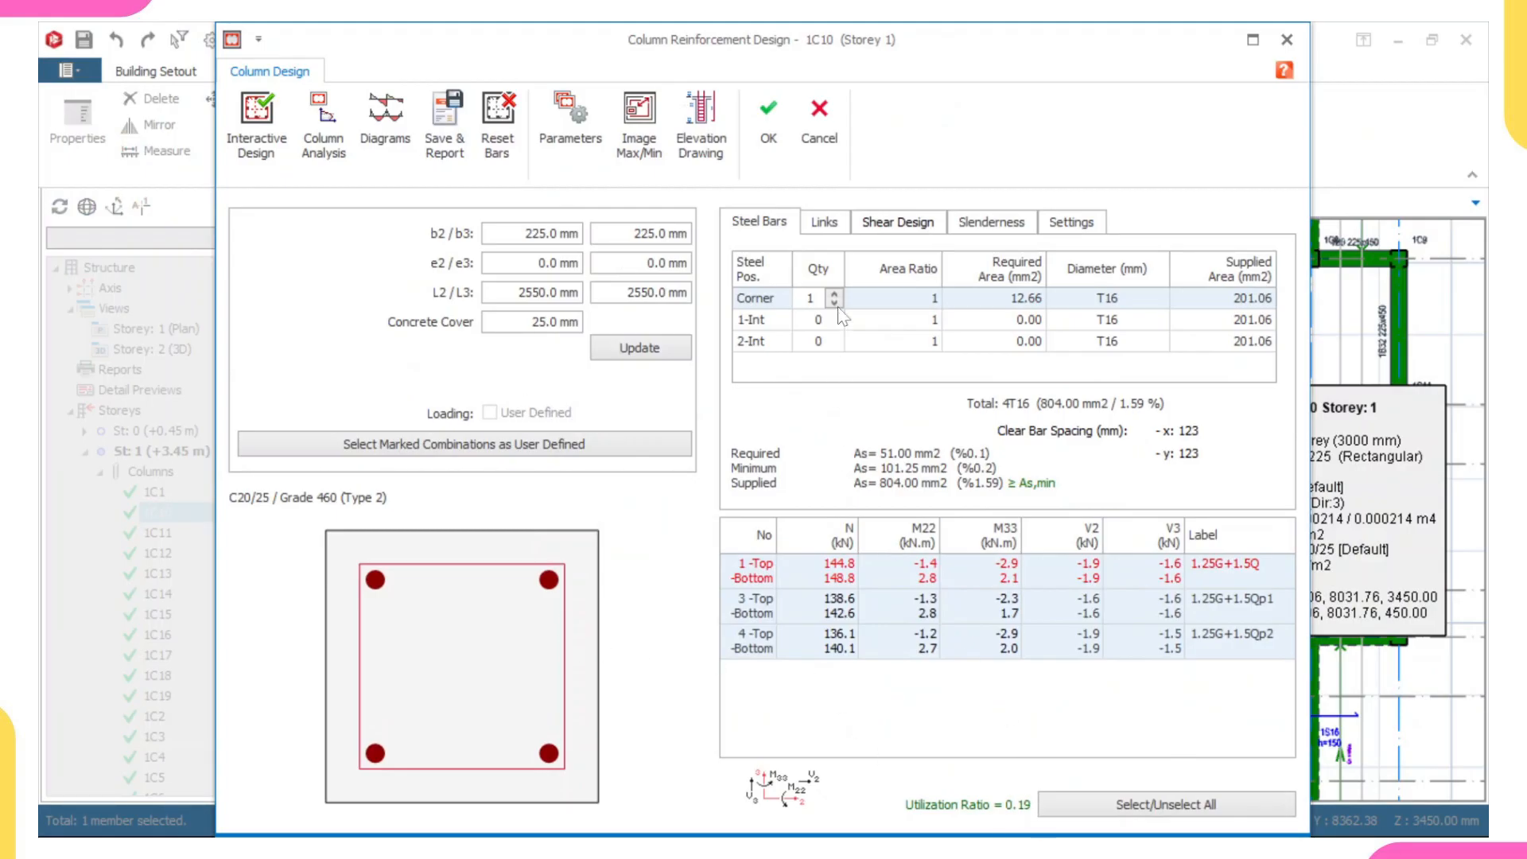
click(768, 123)
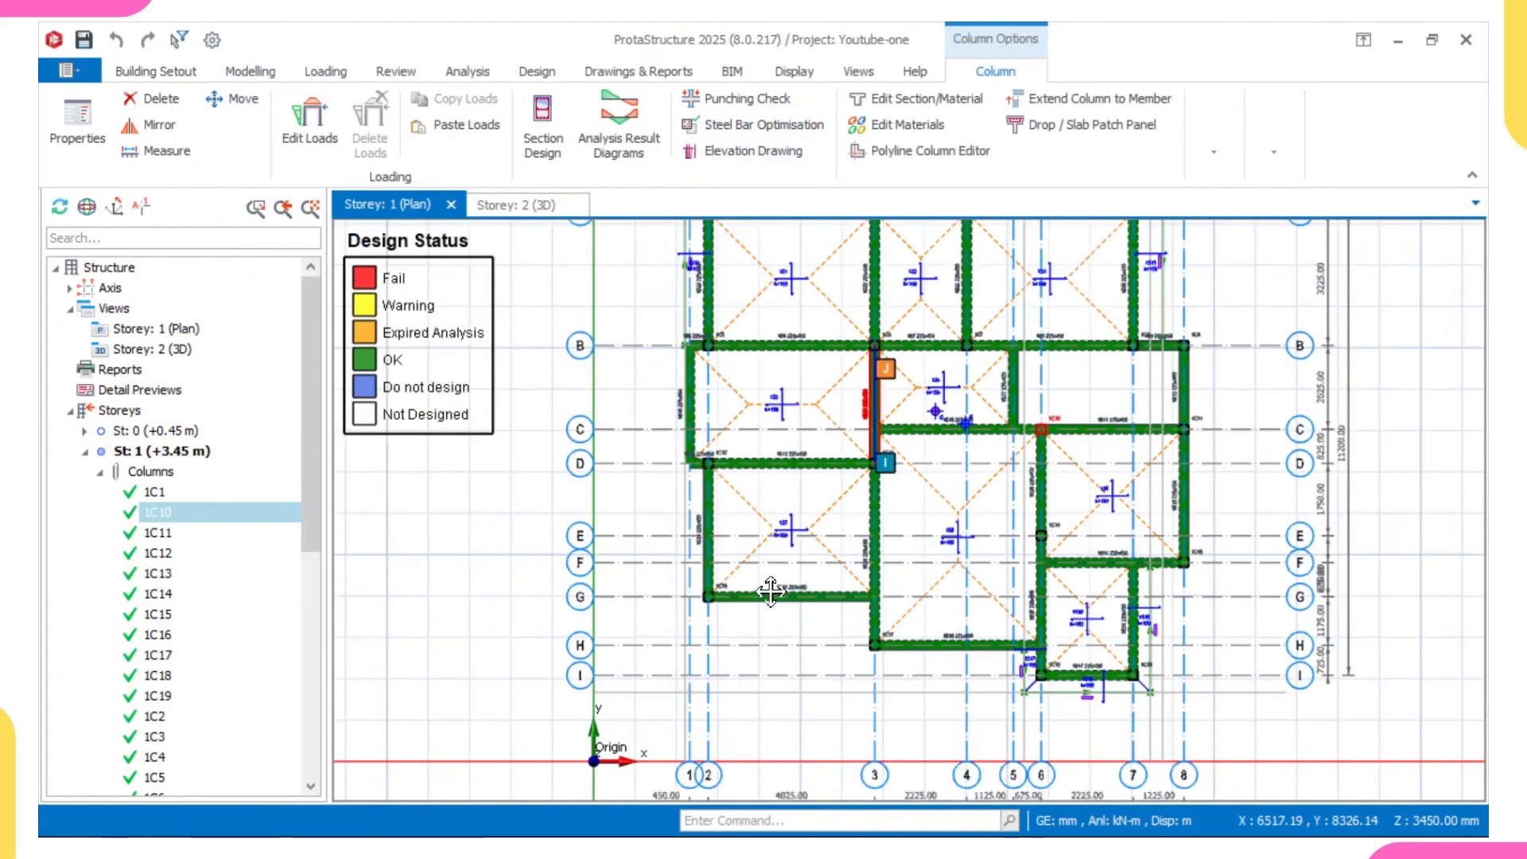
- Check the section design of column 1C13 at axes D and 3 on Storey 1 and accept its reinforcement
scroll(932, 318, up, 3)
click(832, 570)
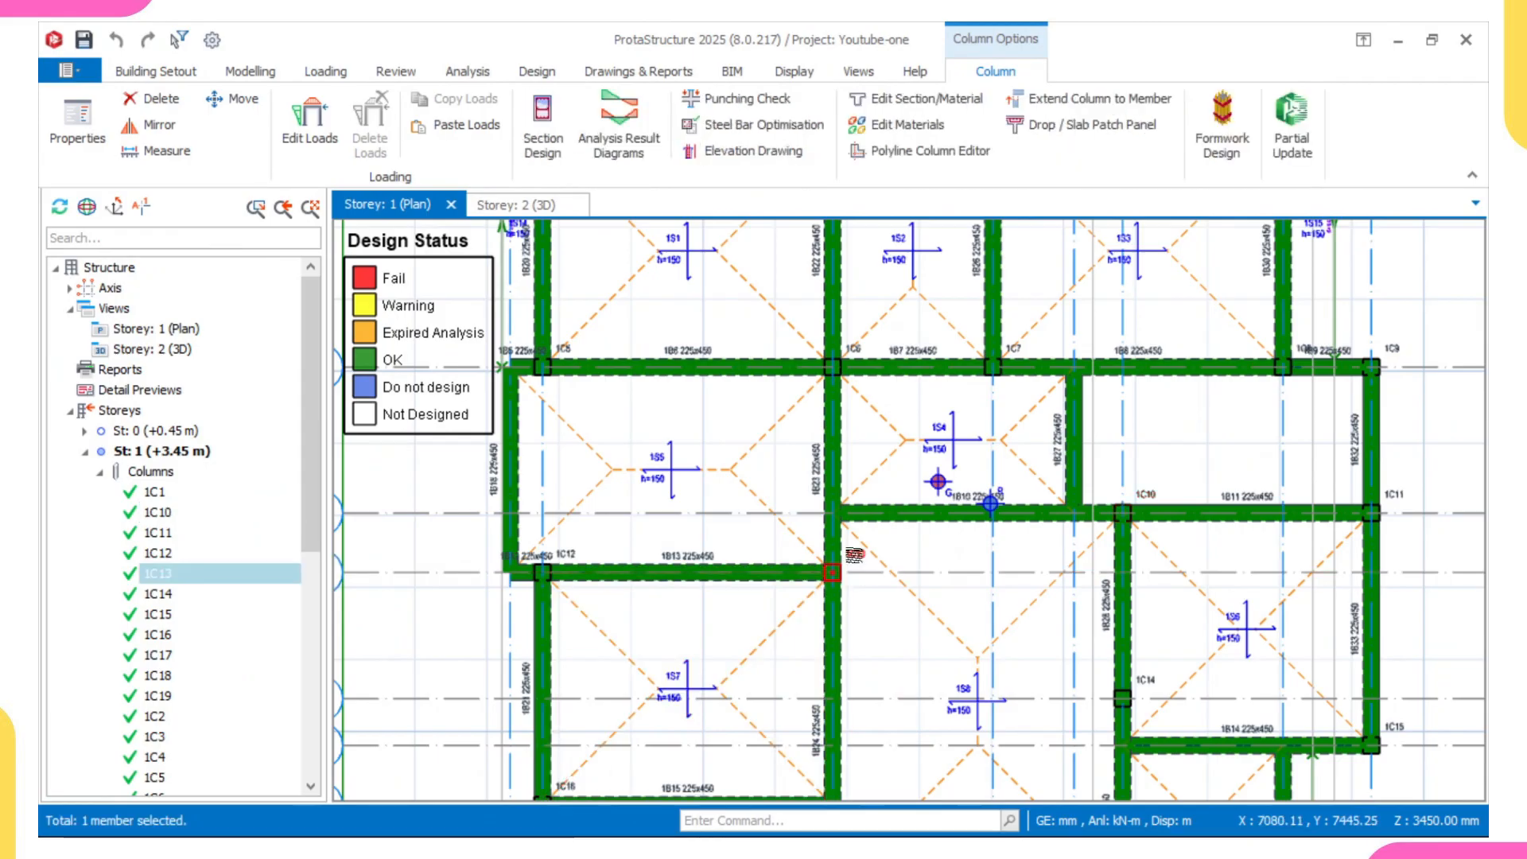
right_click(853, 559)
click(963, 521)
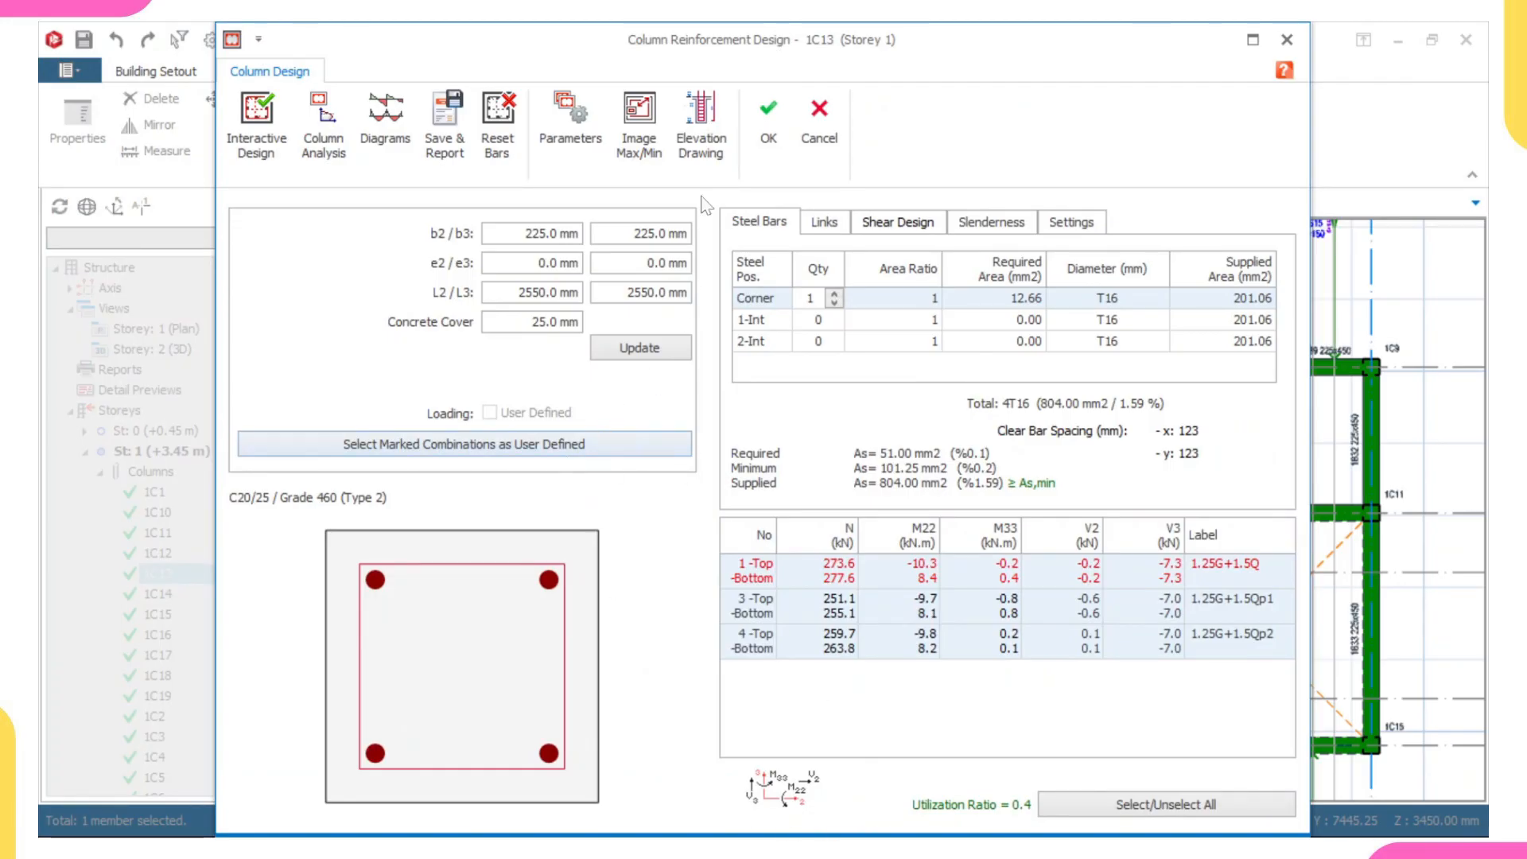
click(769, 121)
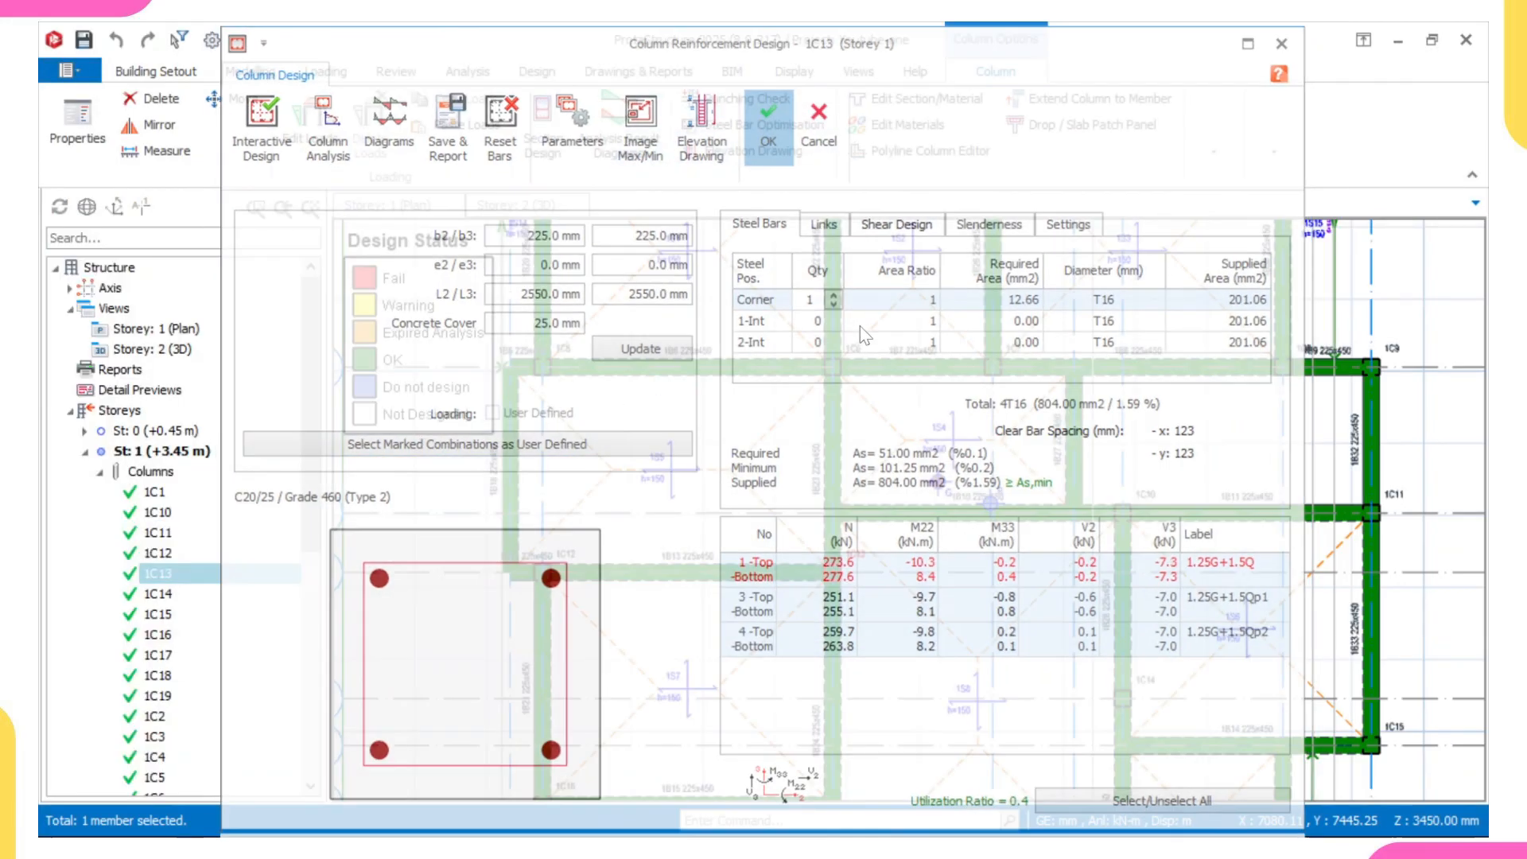
- Check the utilization ratio and steel bars of column 1C7 on axis B of Storey 1 and accept its design
click(914, 461)
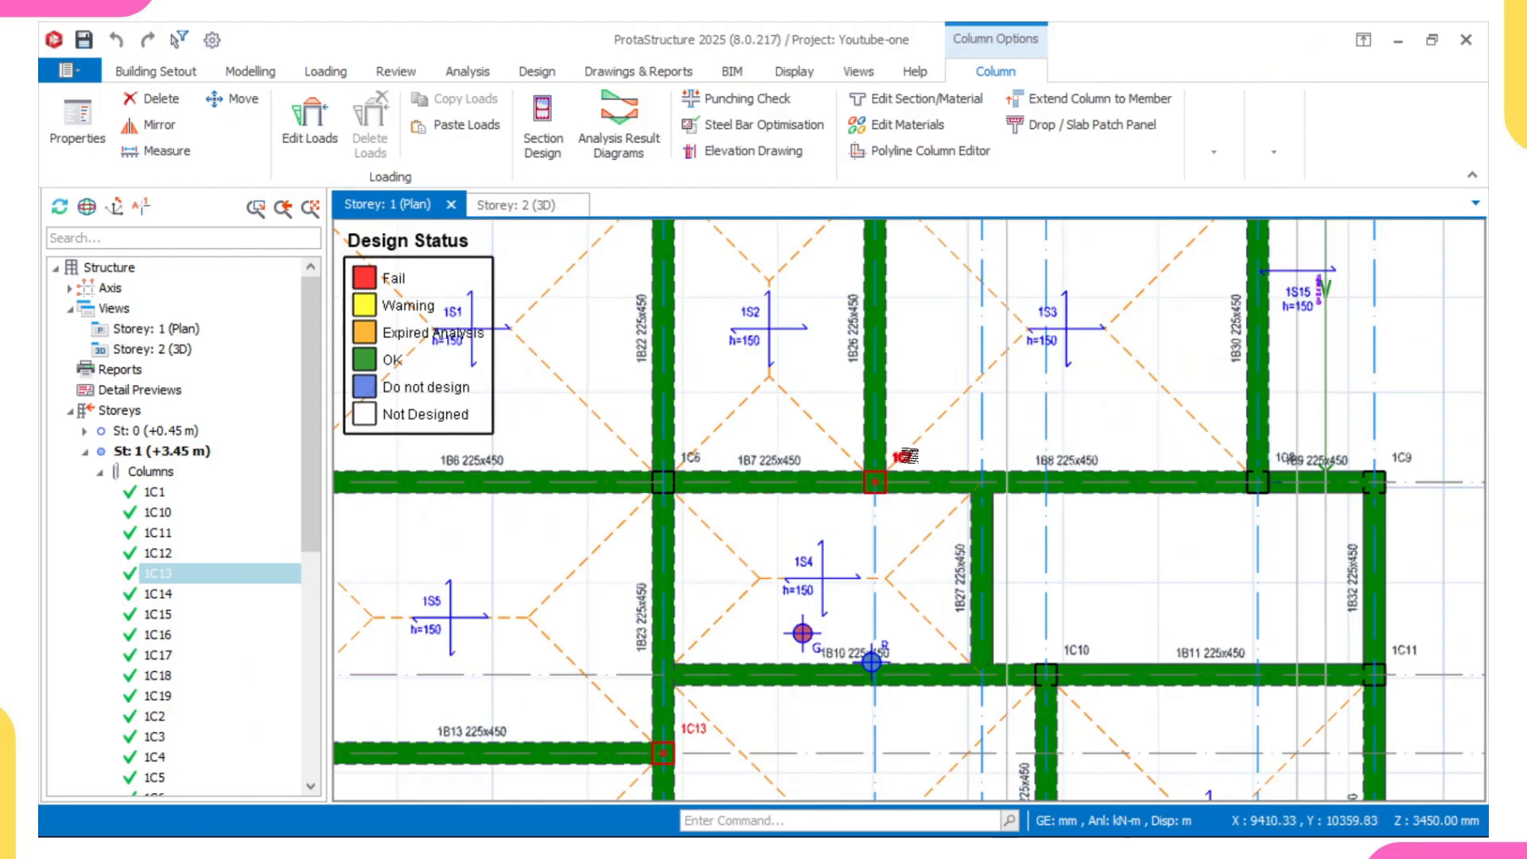
right_click(907, 485)
click(976, 525)
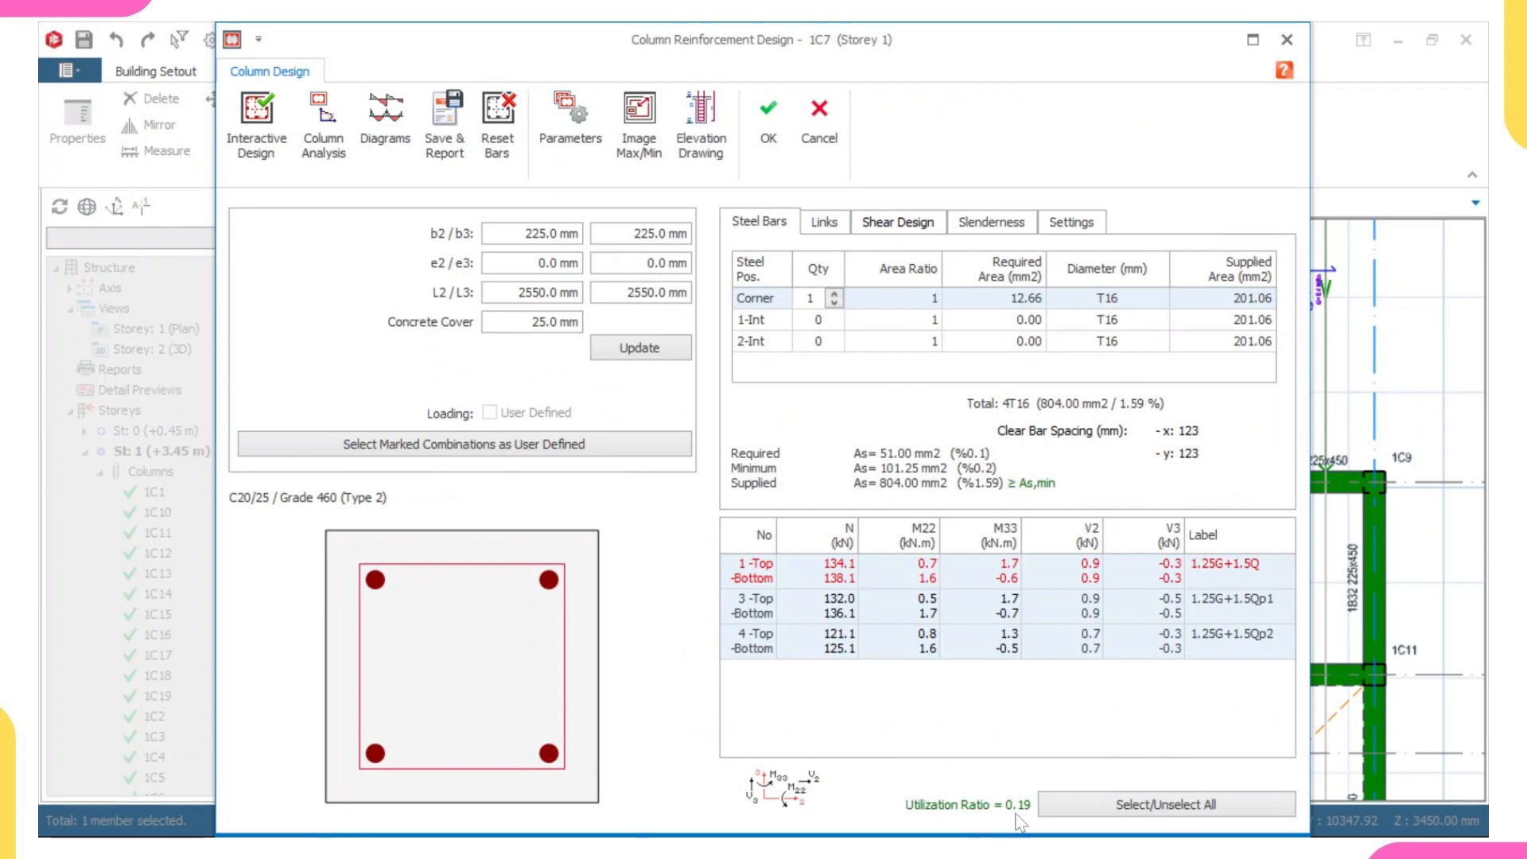
click(771, 113)
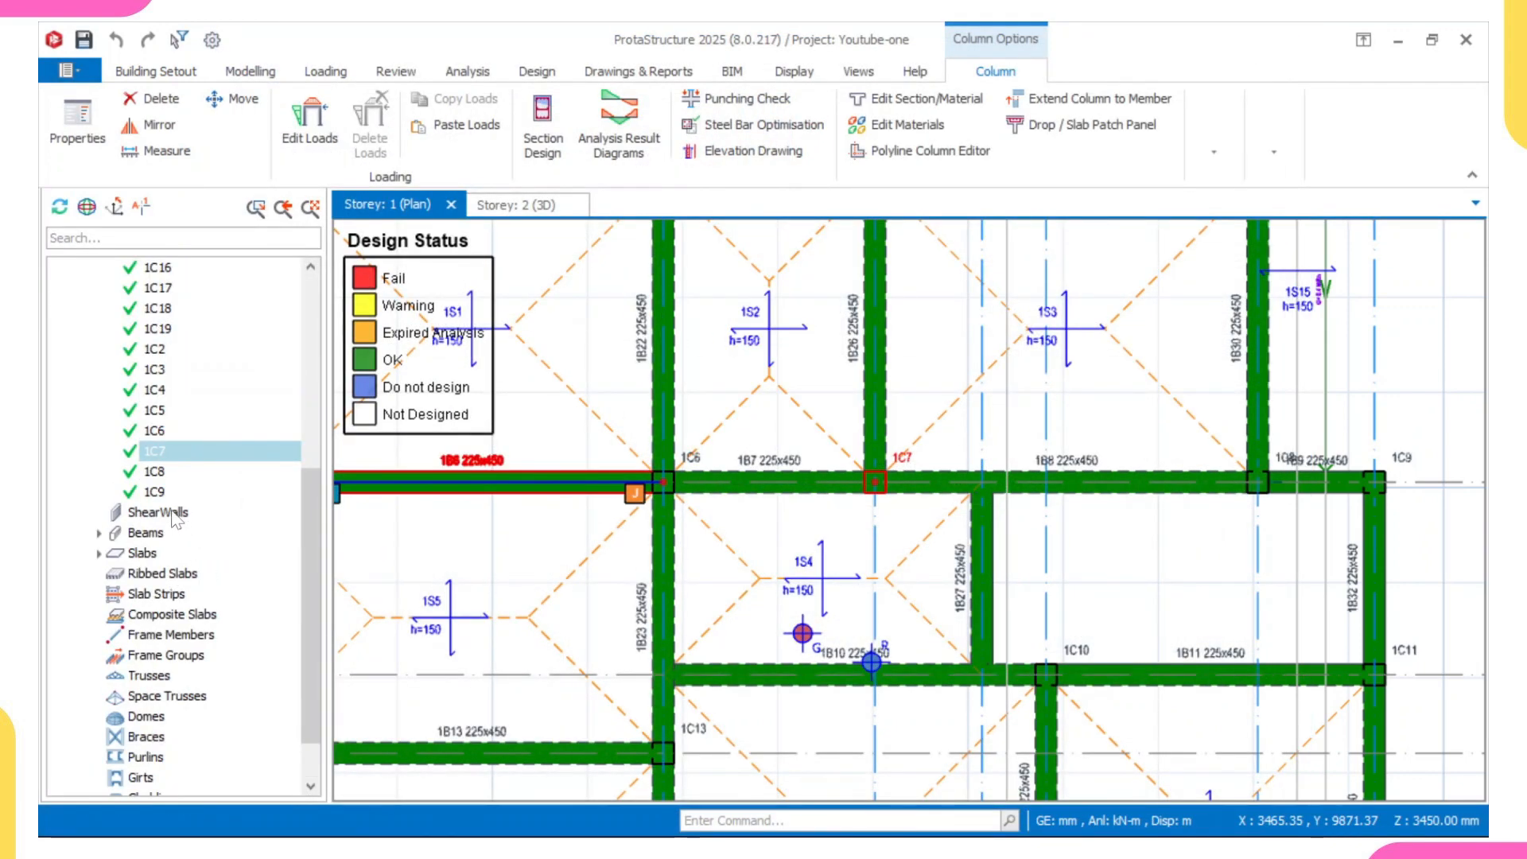
- Switch the plan from Storey 1 to Storey 2
scroll(168, 494, up, 1)
scroll(172, 506, down, 2)
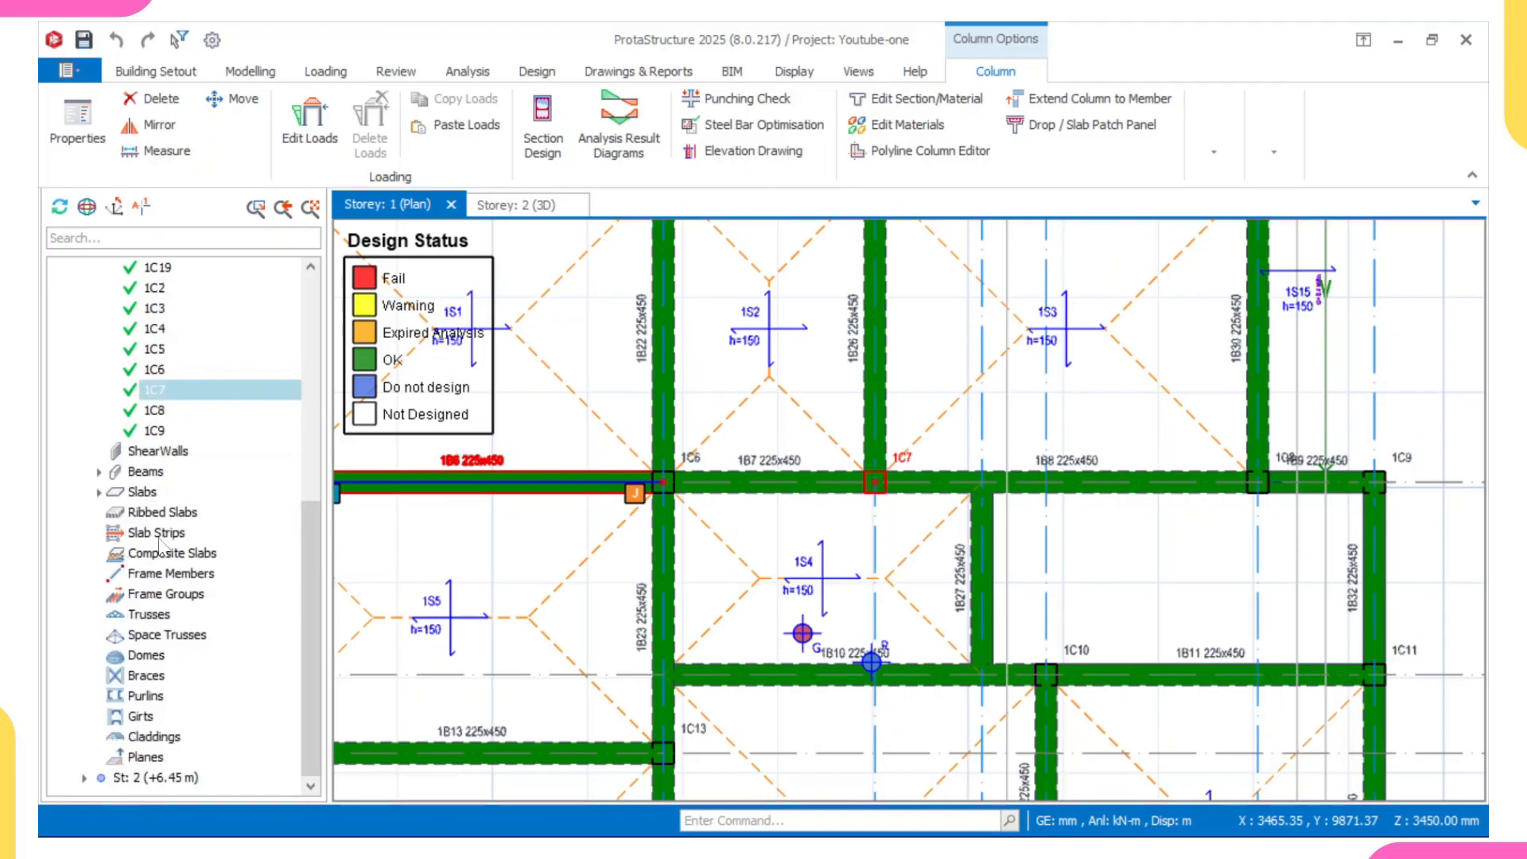
double_click(144, 778)
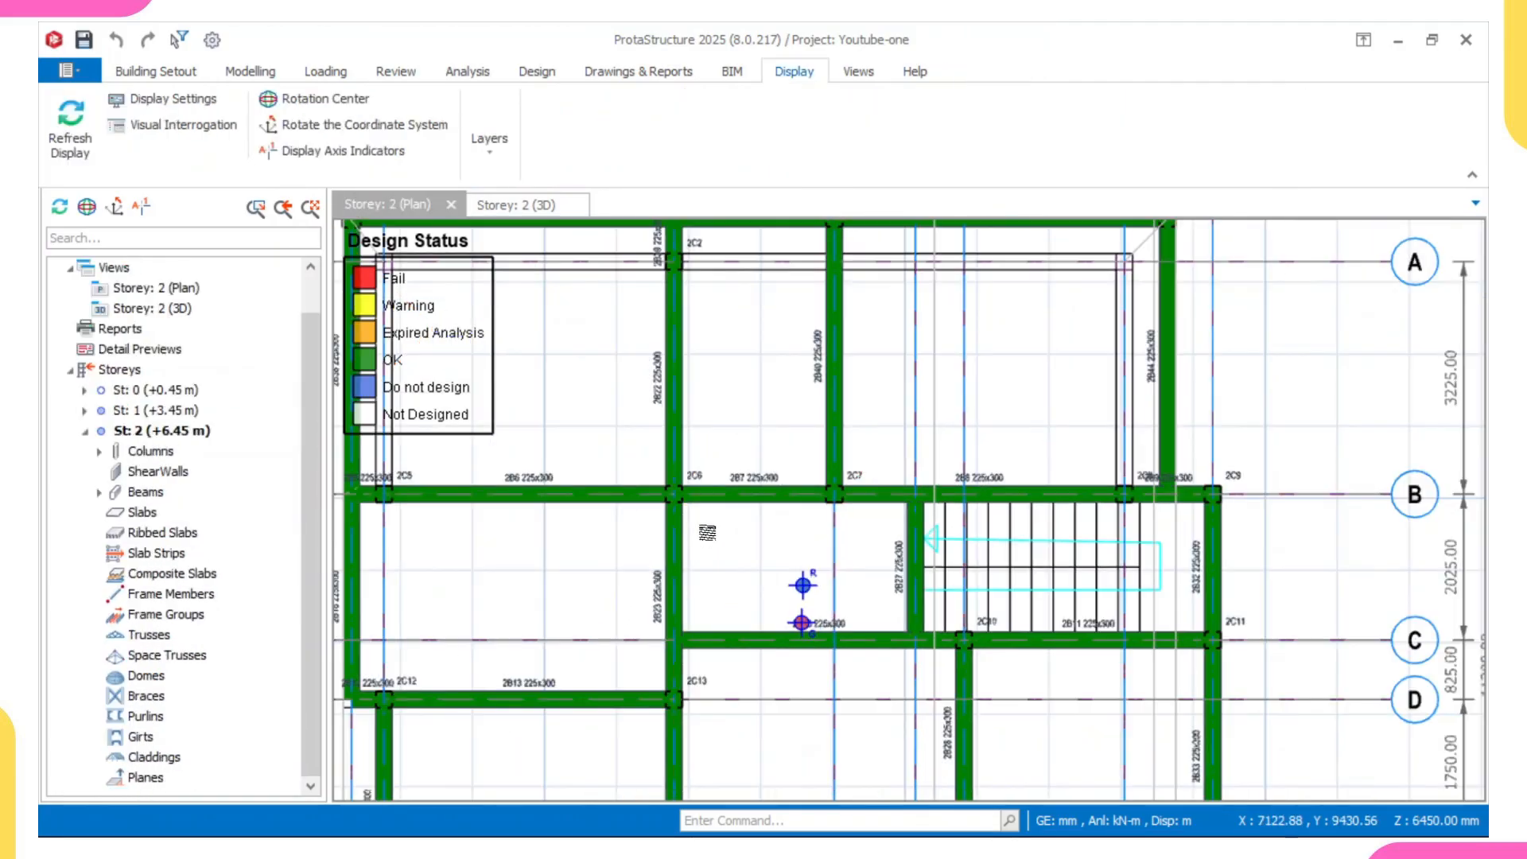
- Check the section design of column 2C6 on axis B of Storey 2 and accept its reinforcement
scroll(747, 506, up, 2)
click(671, 477)
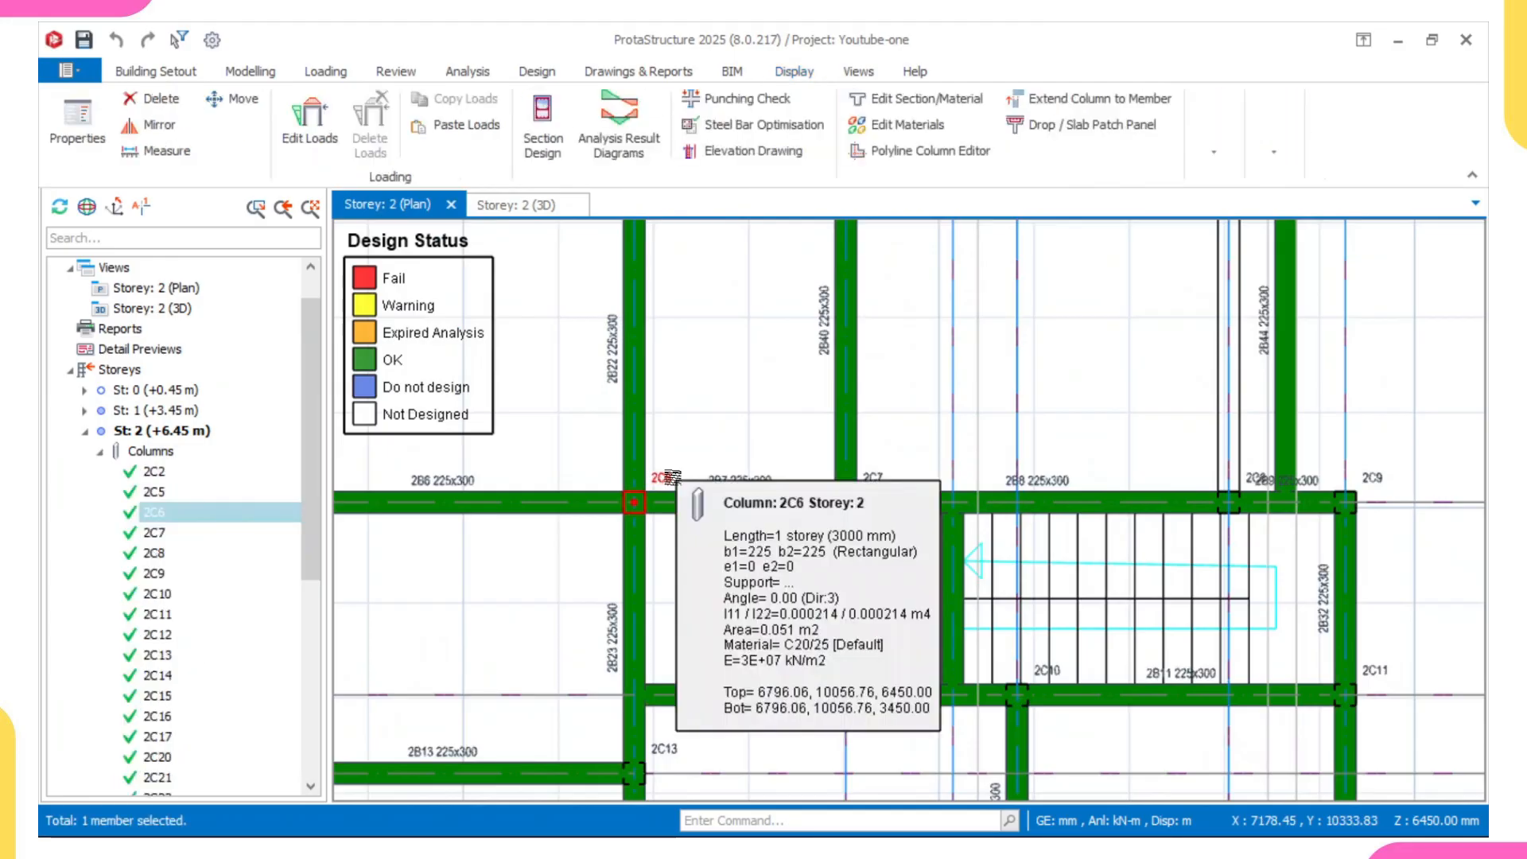
right_click(671, 477)
click(765, 517)
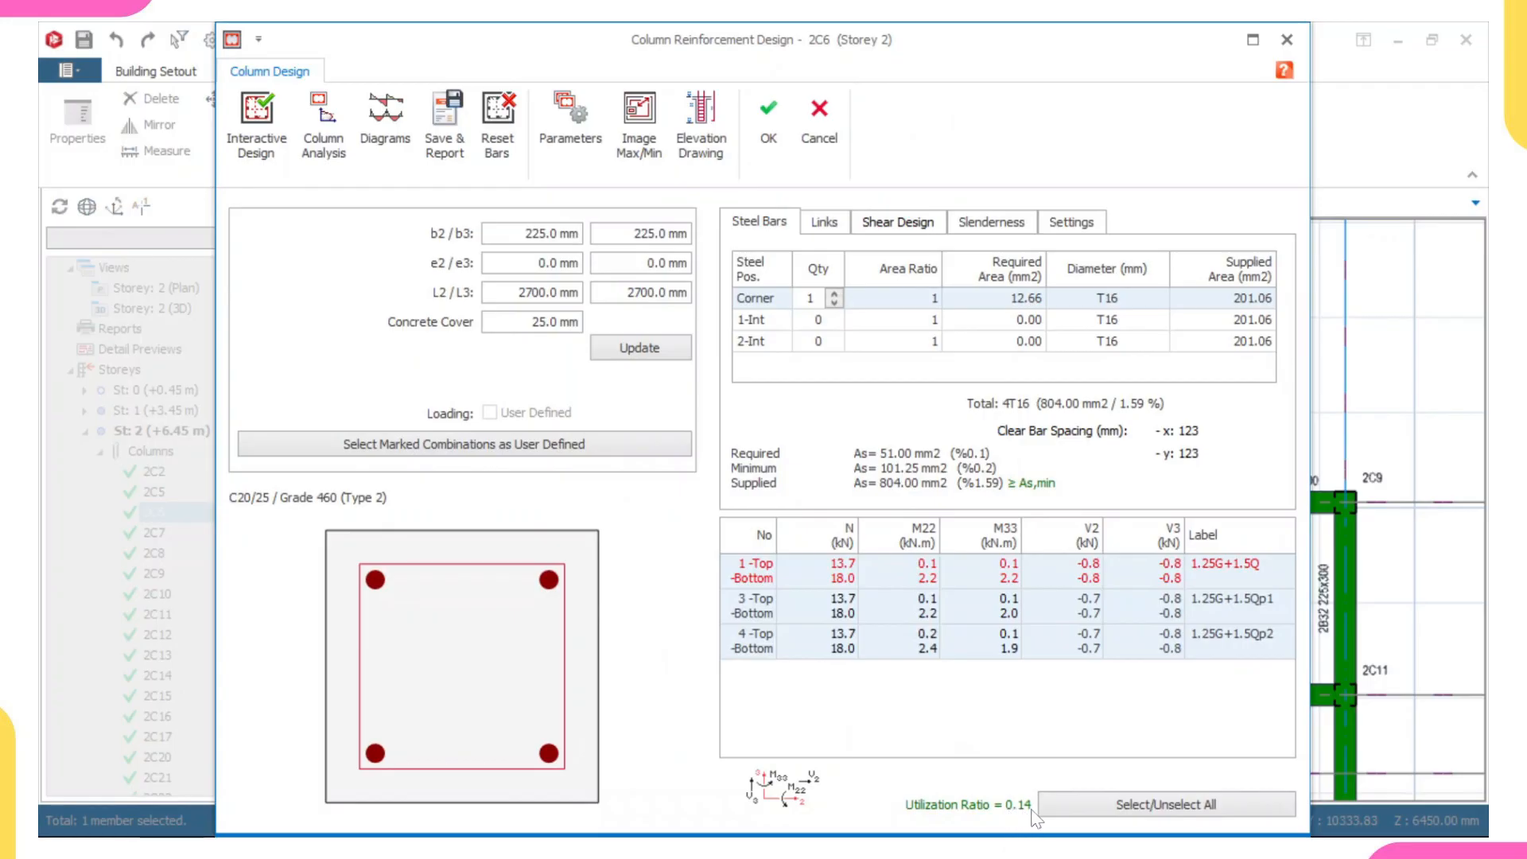
click(767, 115)
- Check the section design and utilization ratio of column 2C13 on axis D of Storey 2 and accept its reinforcement
scroll(879, 652, down, 3)
middle_drag(818, 552, 774, 466)
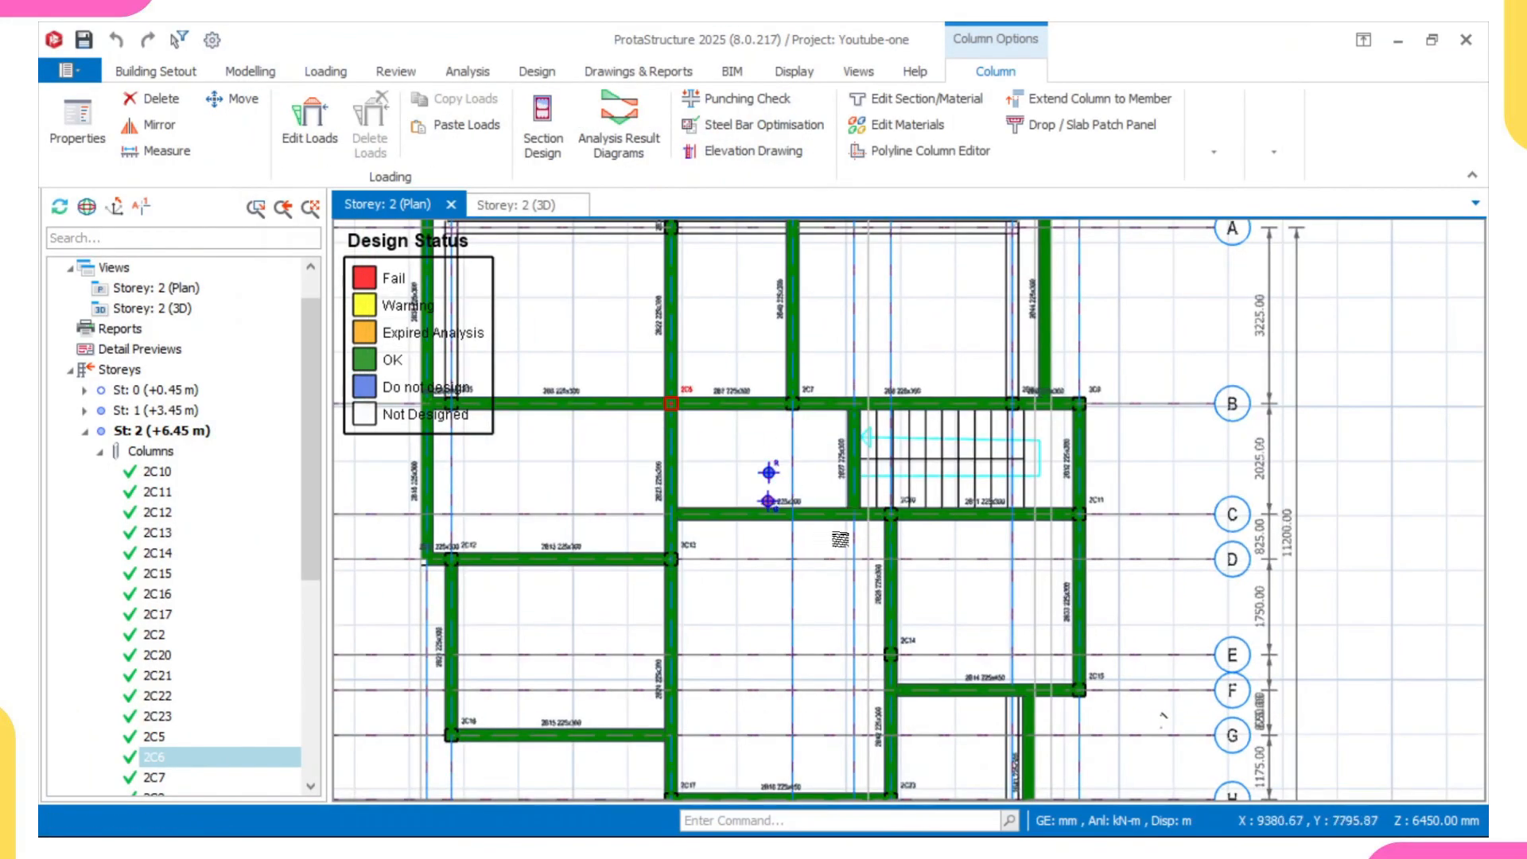
scroll(698, 547, up, 3)
click(700, 543)
right_click(699, 543)
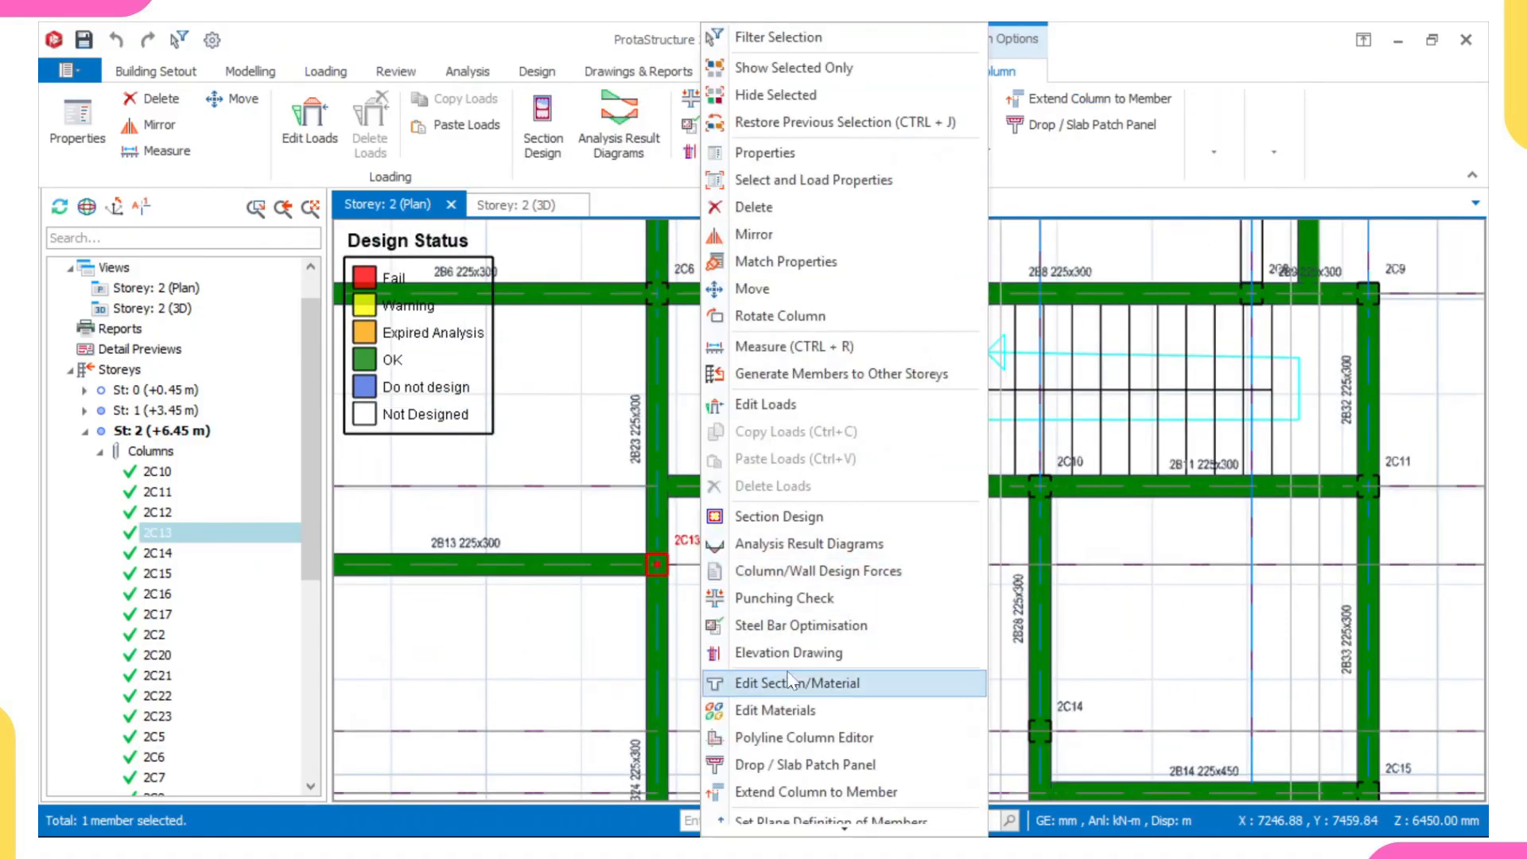
click(797, 525)
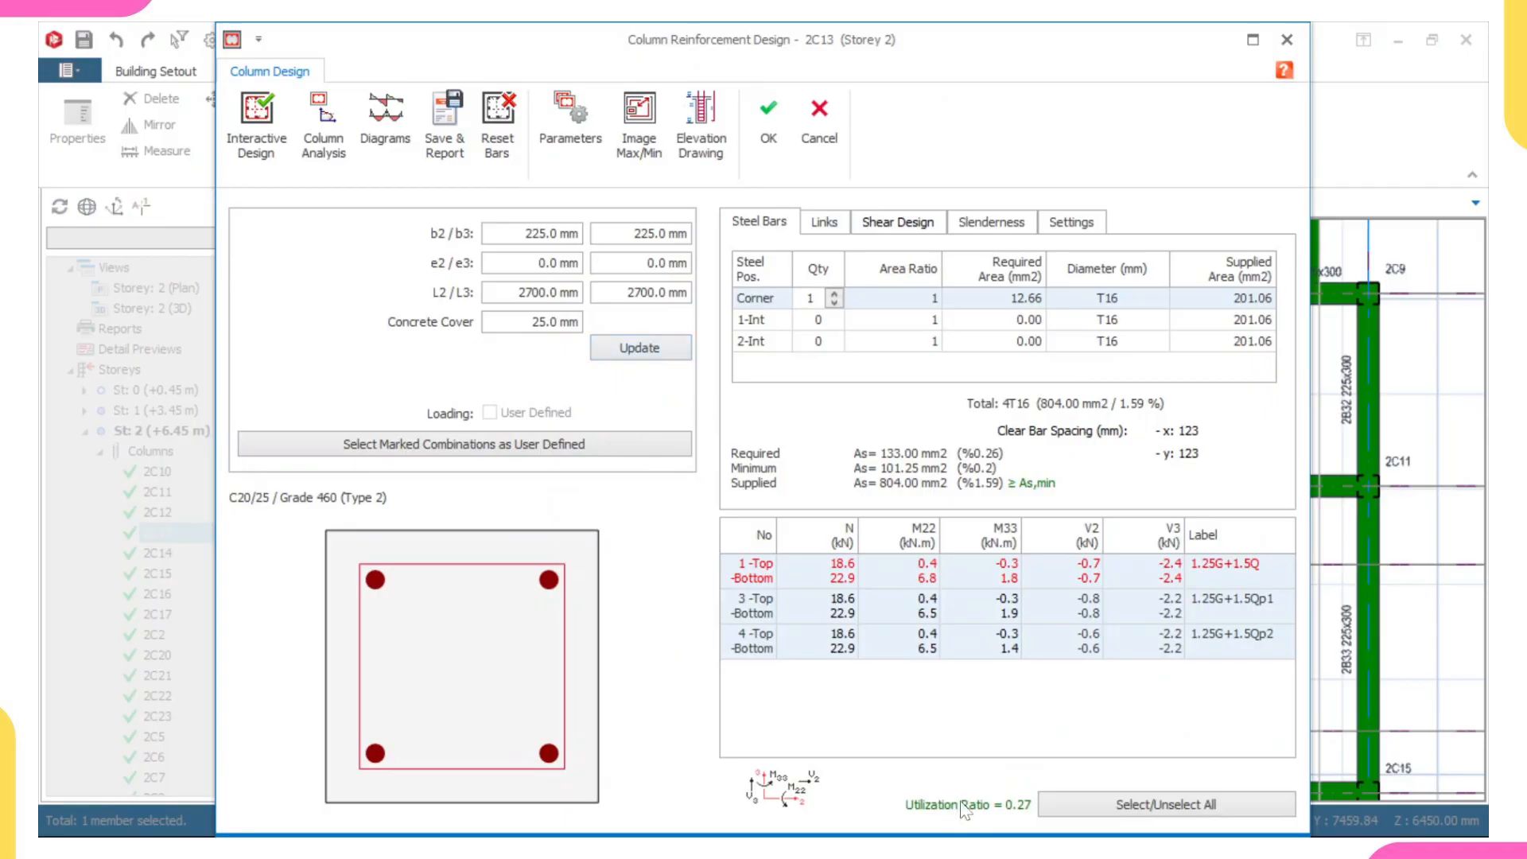
click(776, 141)
- Show the Storey 2 3D view and examine the design status of the building's beams and columns from several angles
scroll(757, 344, down, 5)
middle_drag(750, 437, 746, 538)
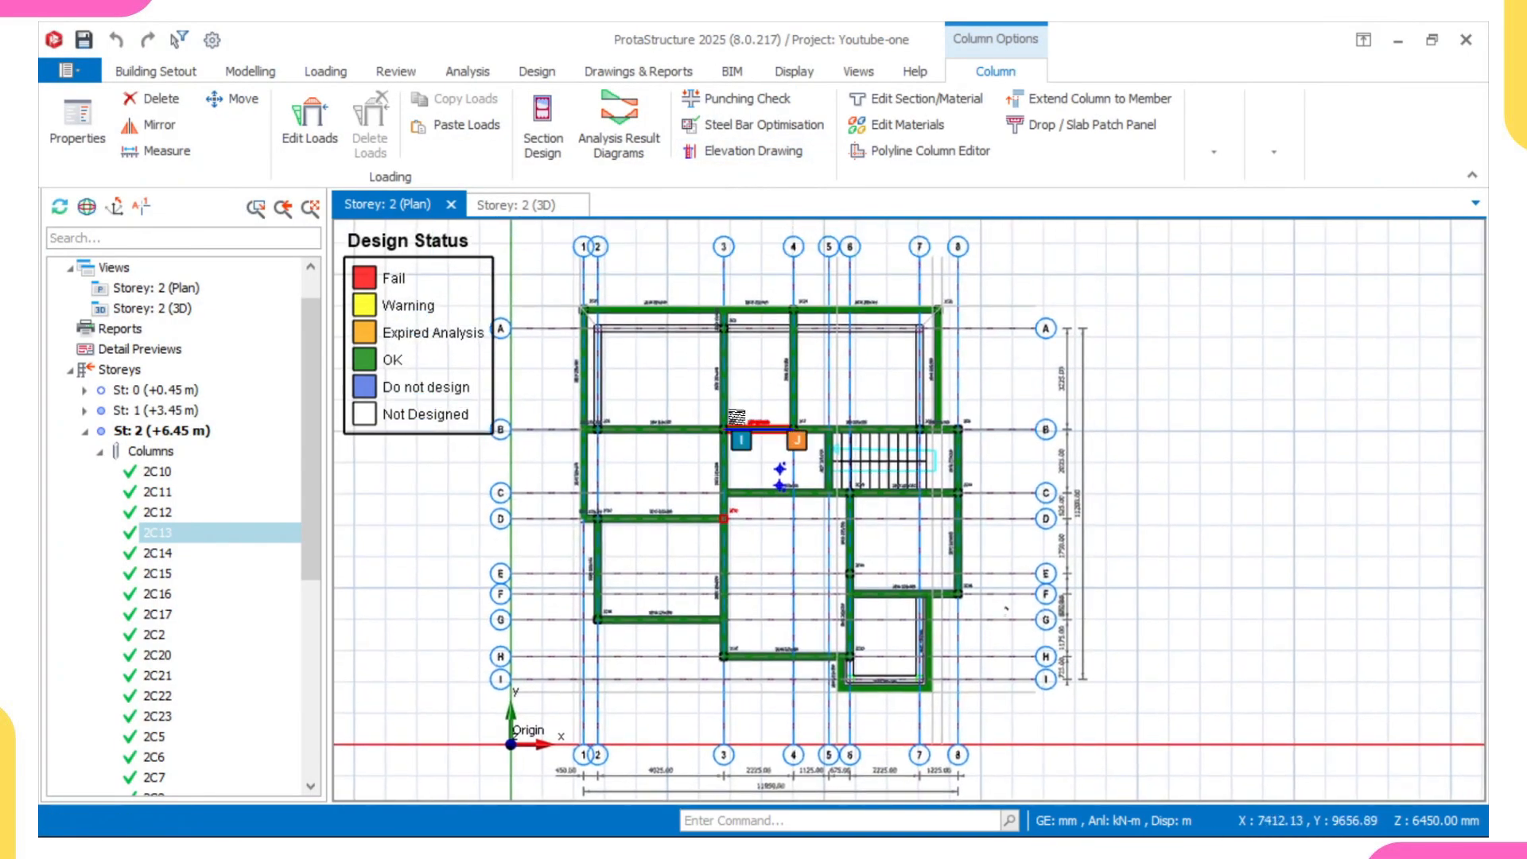
click(517, 205)
mouse_move(698, 529)
middle_down()
mouse_move(617, 478)
mouse_move(684, 511)
middle_up()
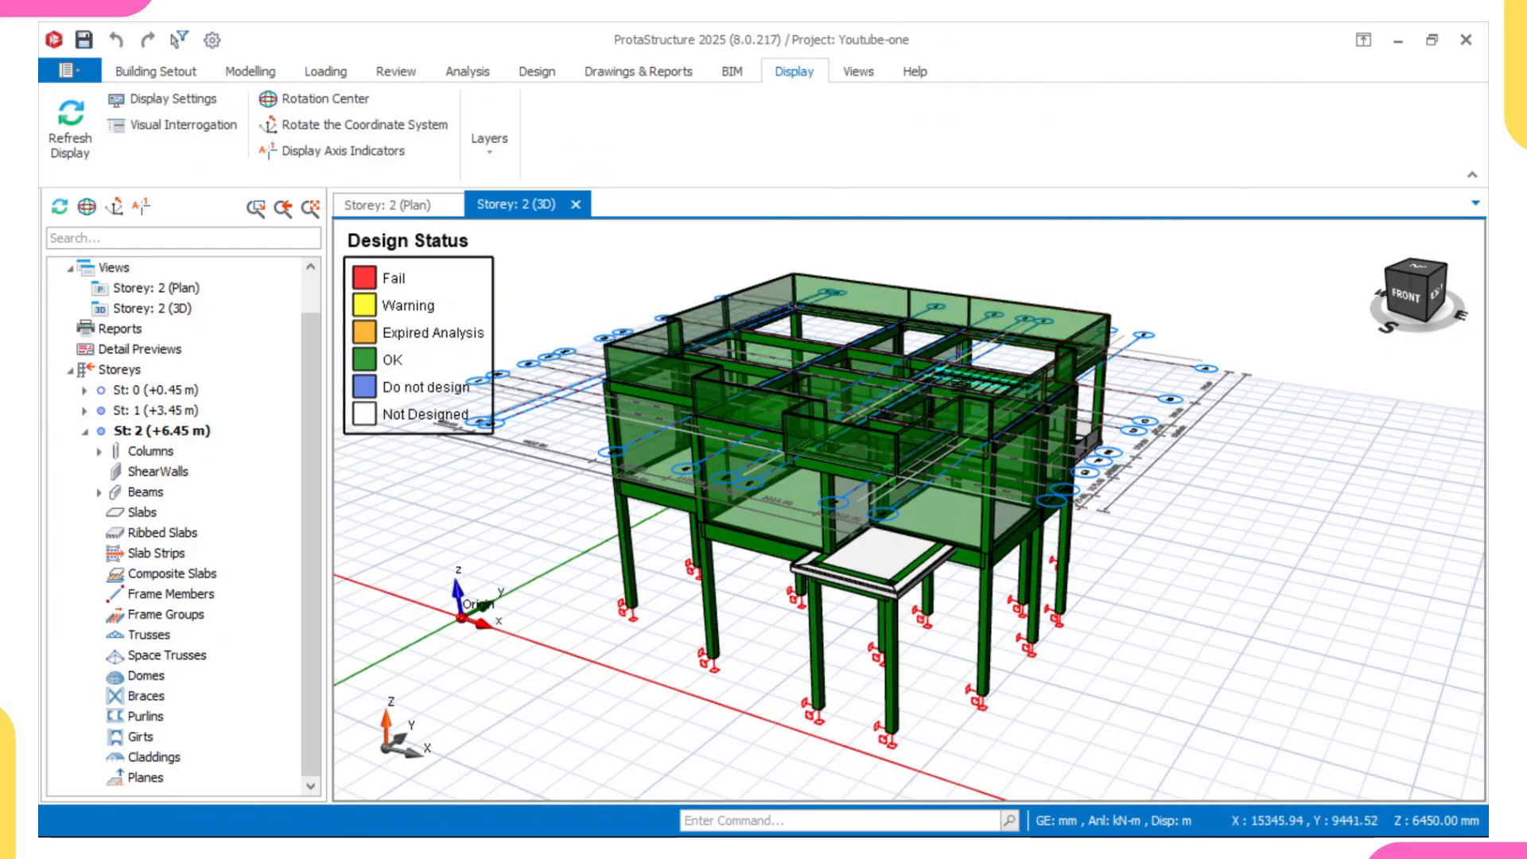
middle_drag(959, 386, 787, 445)
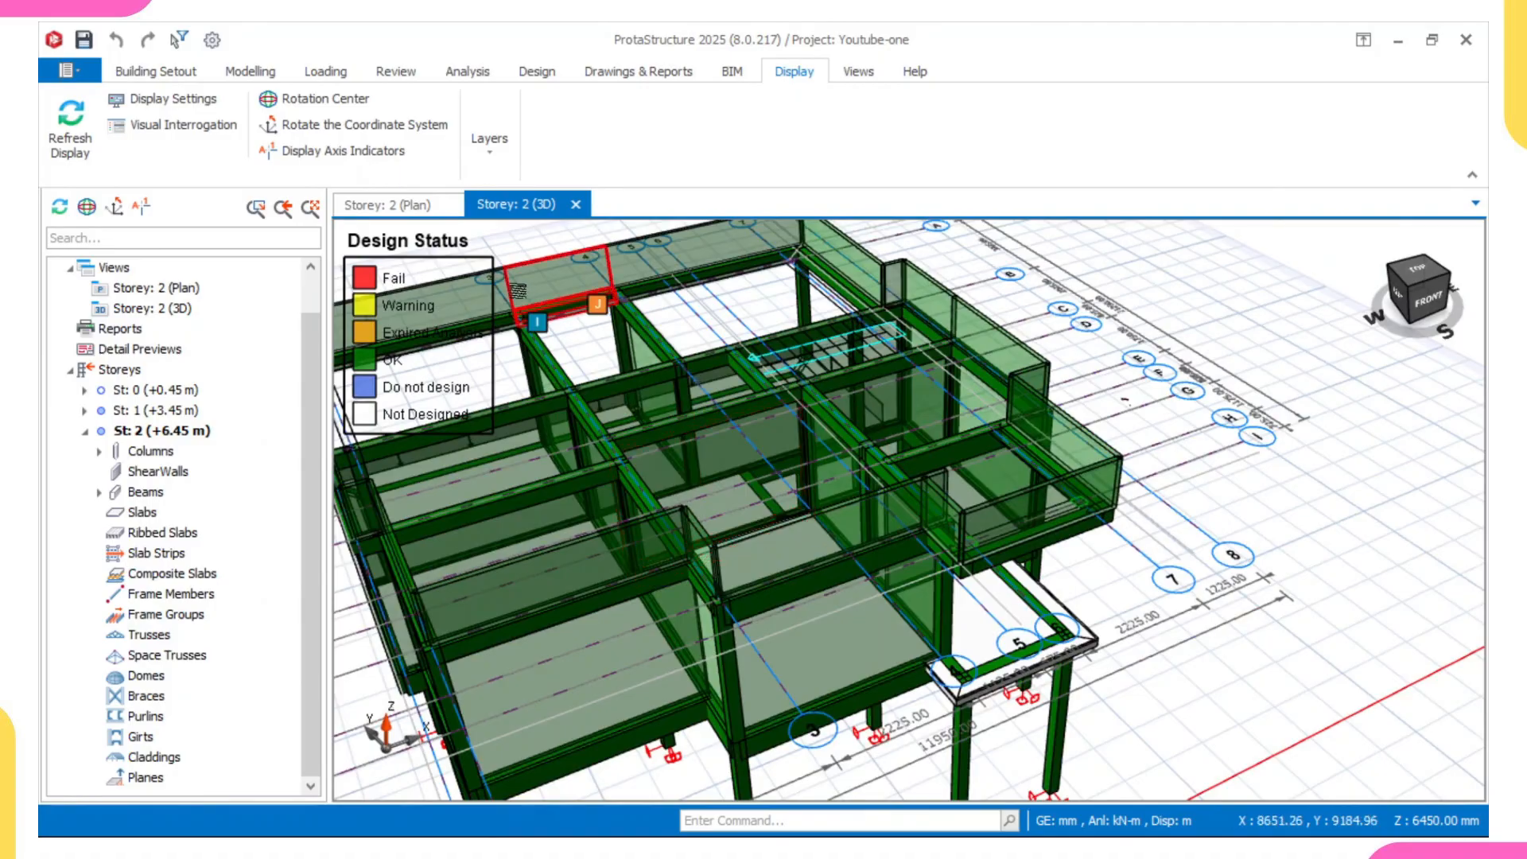
- Return from the 3D view to the plan and switch it to Storey 1
click(395, 206)
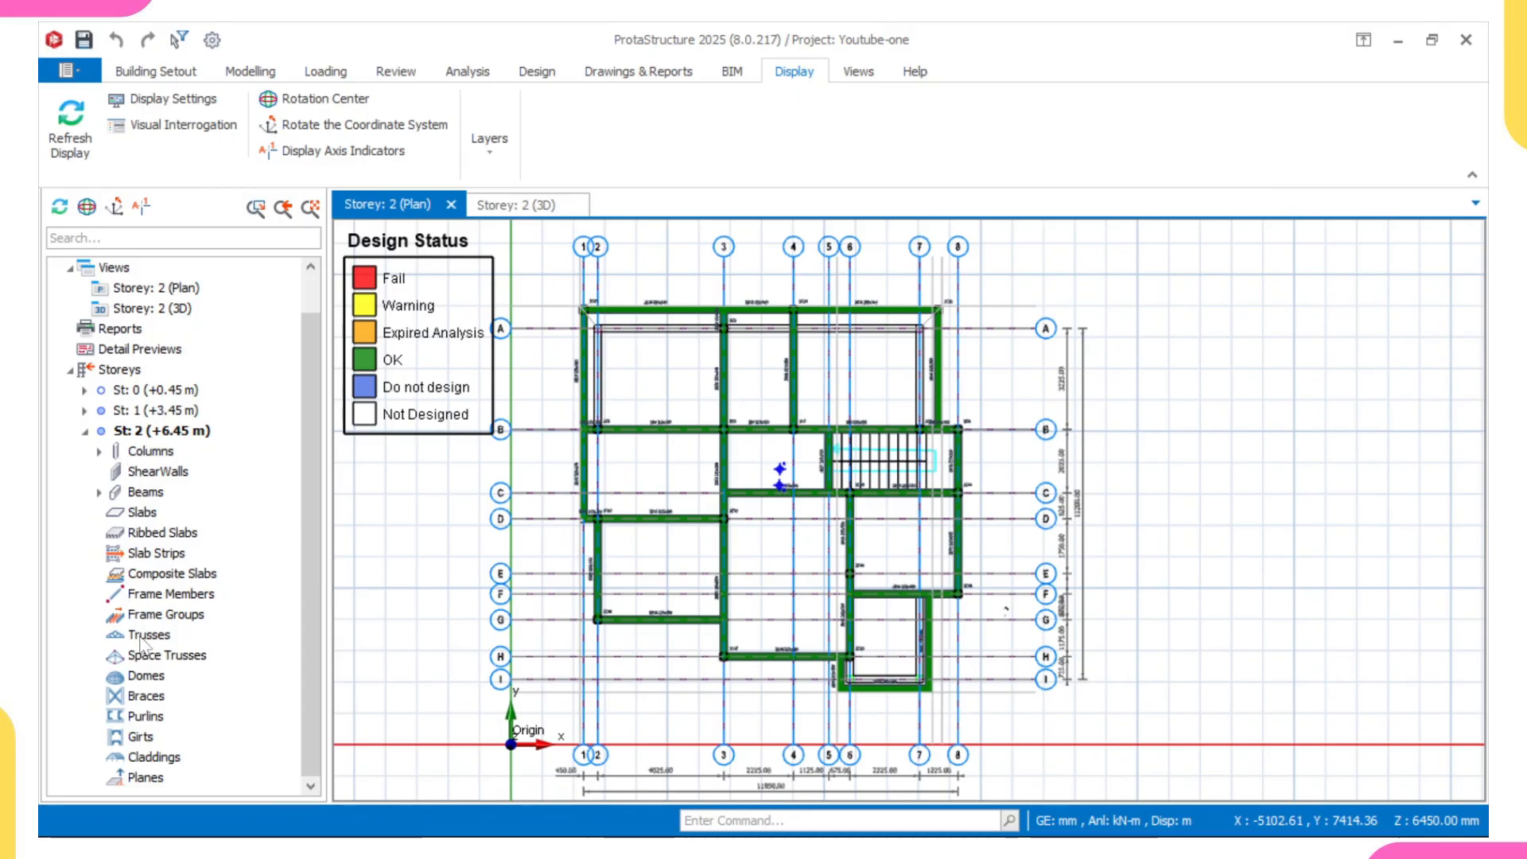
double_click(146, 412)
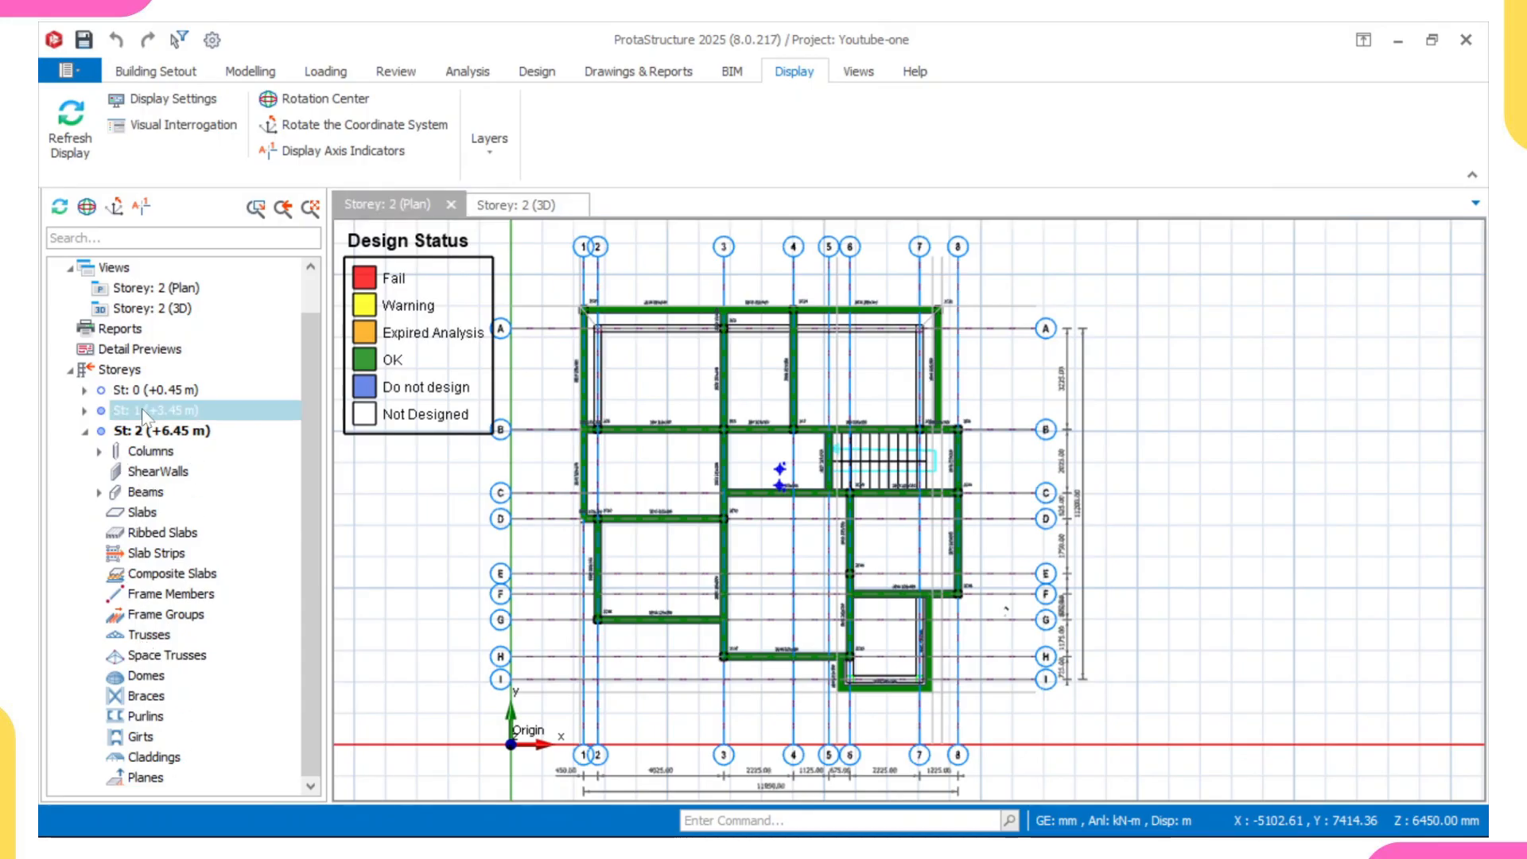
scroll(819, 395, up, 3)
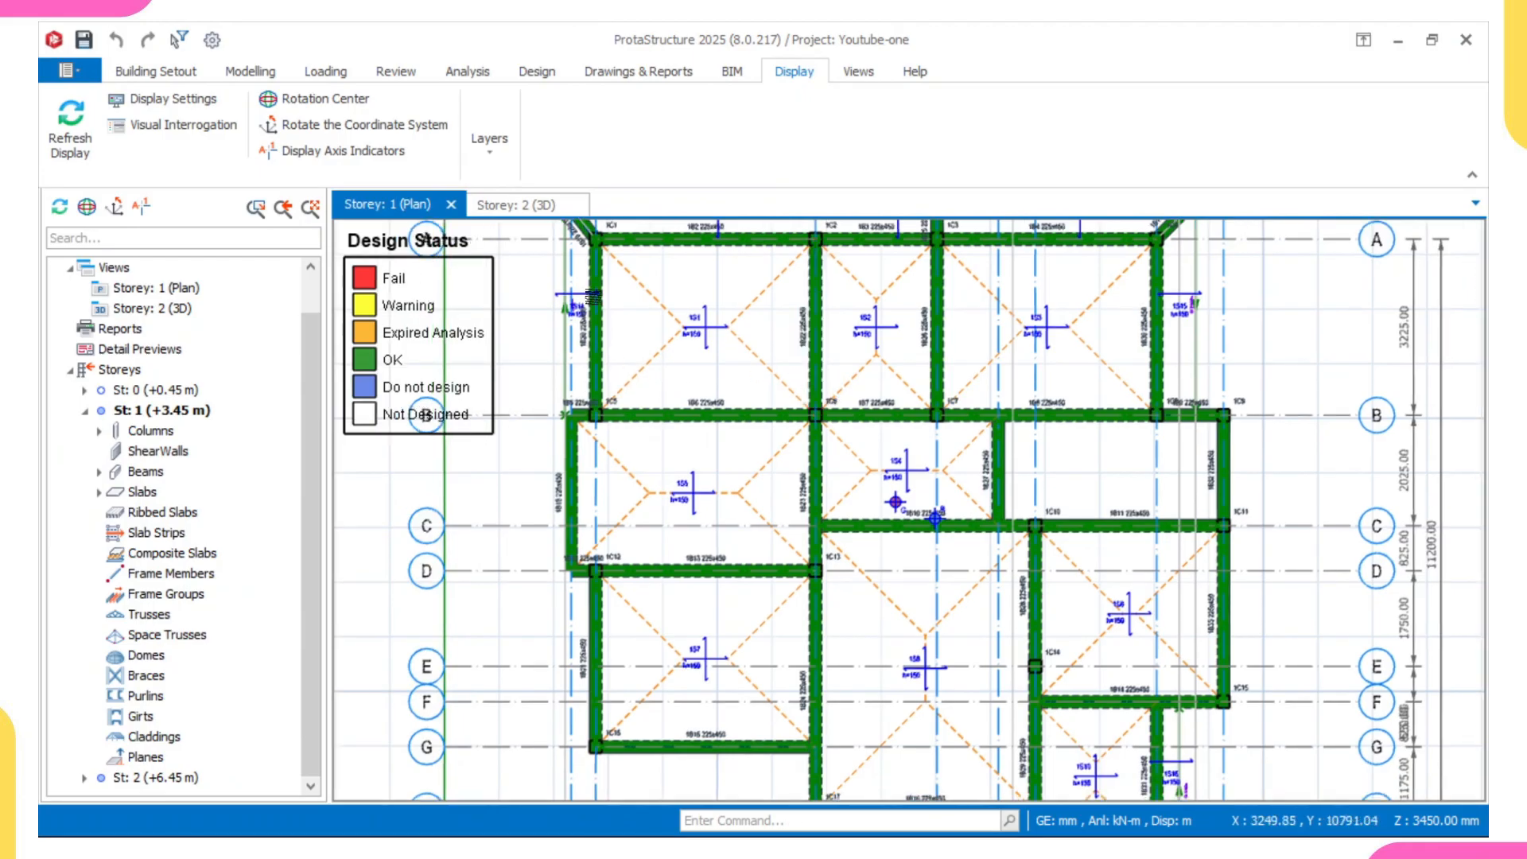
- Start an X-direction slab strip on Storey 1 and review the strip types, keeping Analytical Strip
click(253, 73)
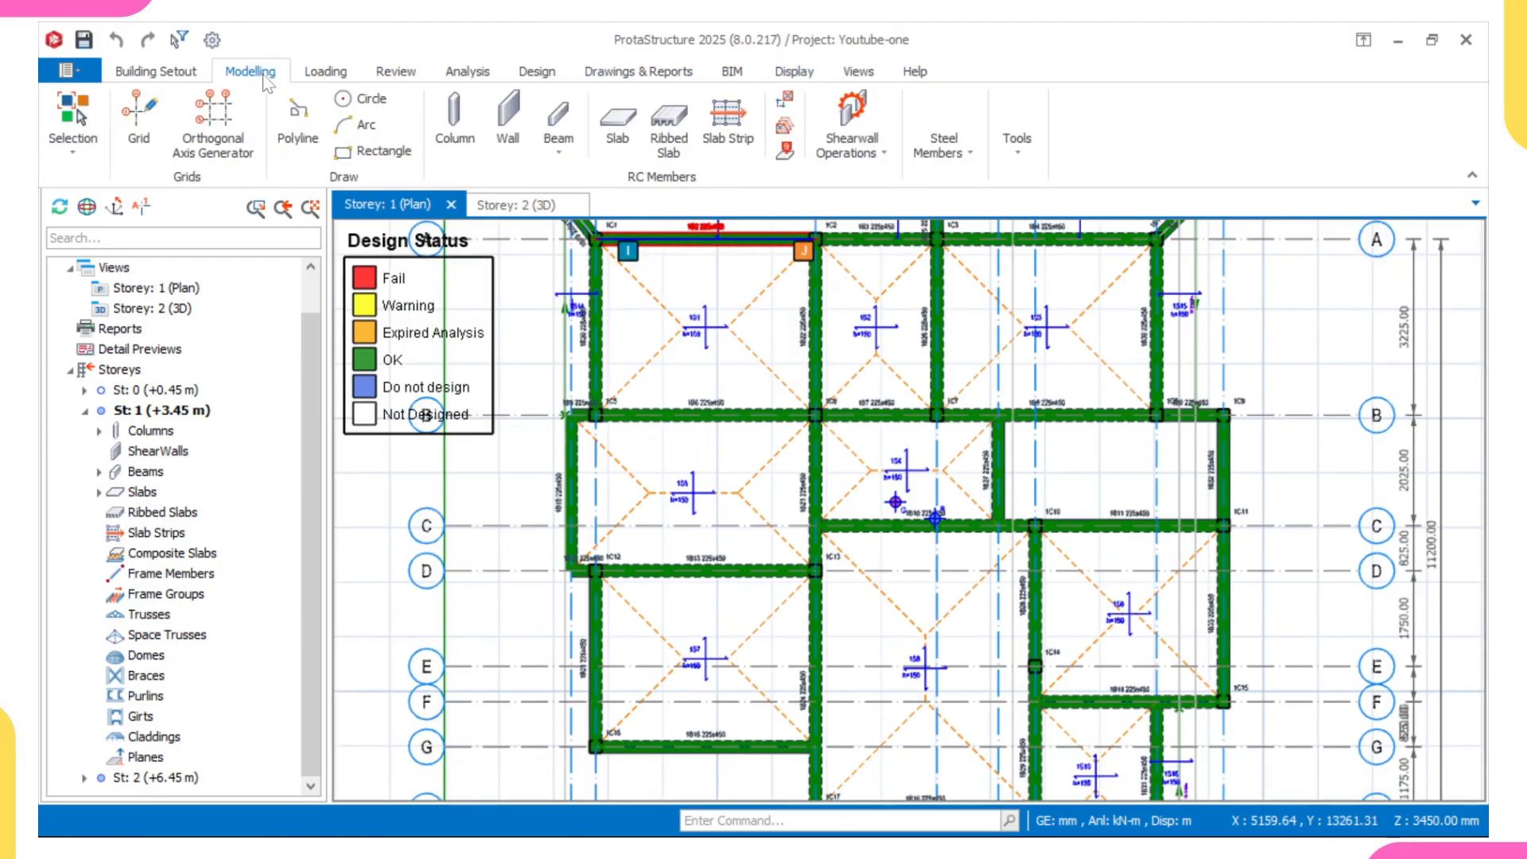
click(735, 123)
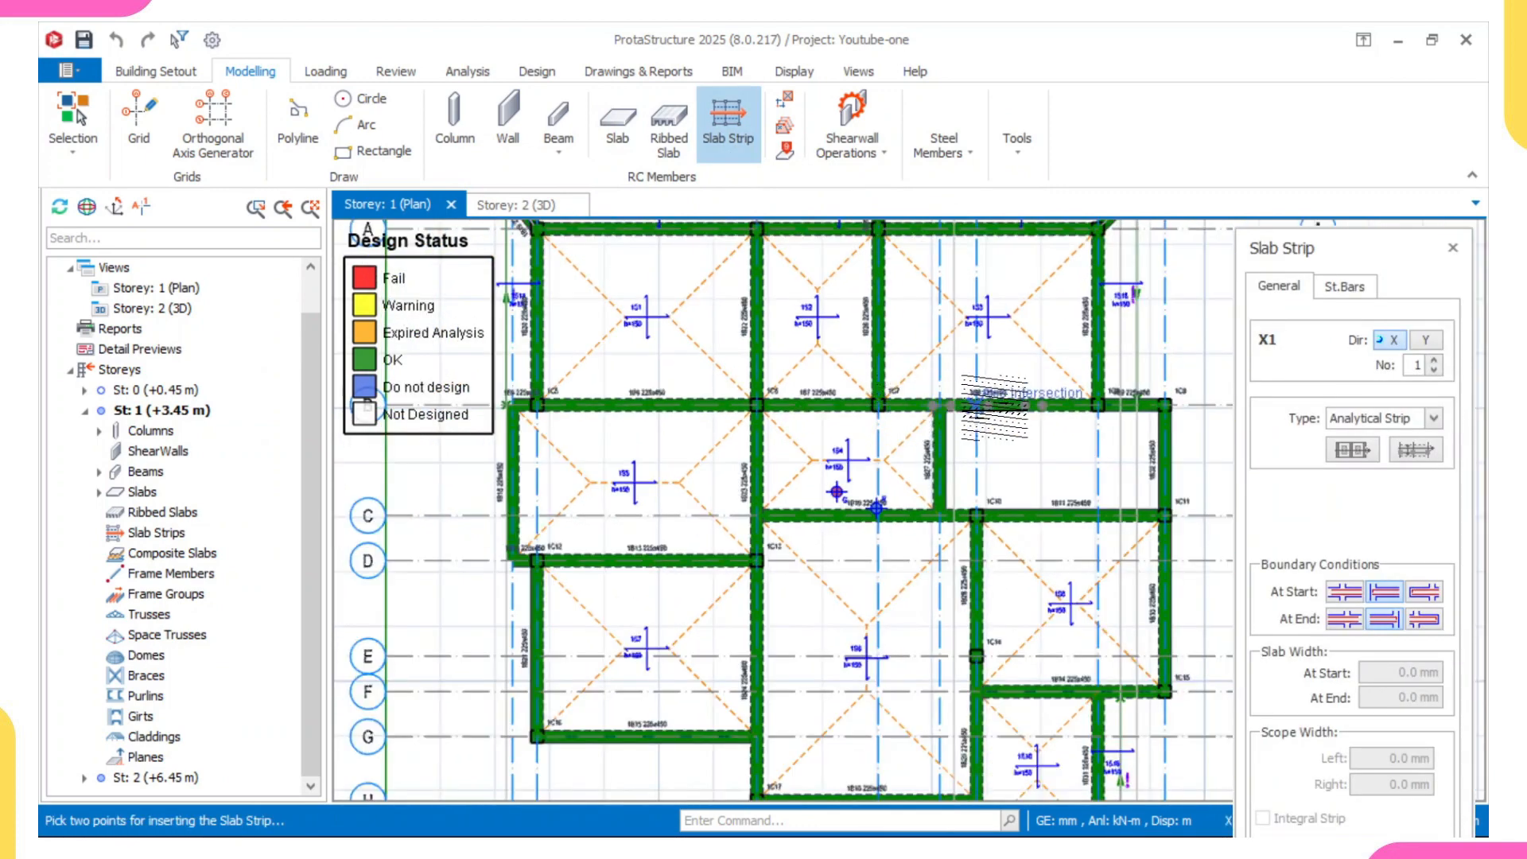
middle_drag(994, 407, 959, 417)
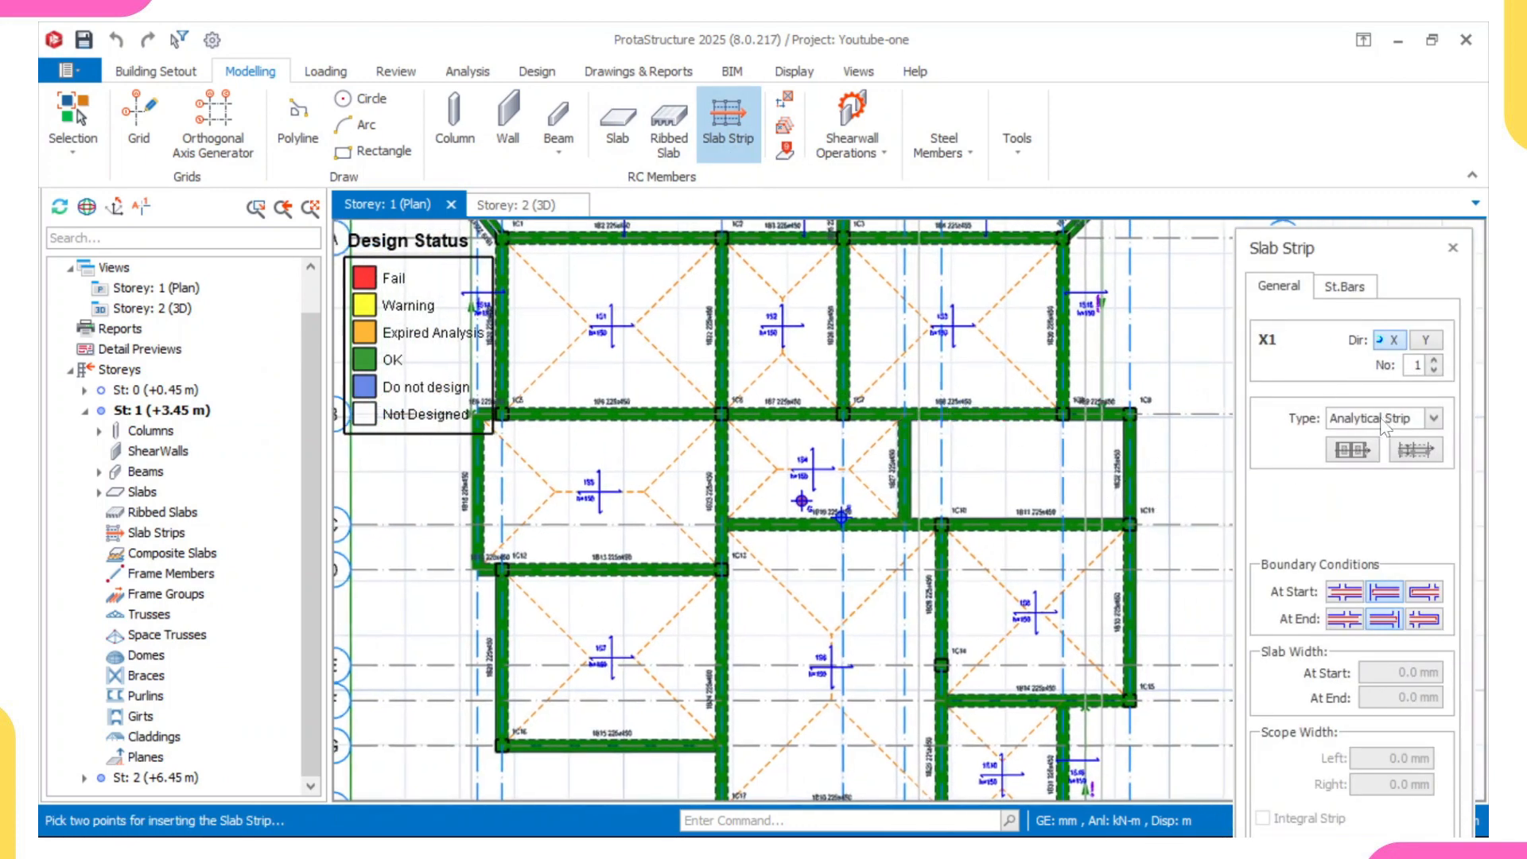
click(1434, 419)
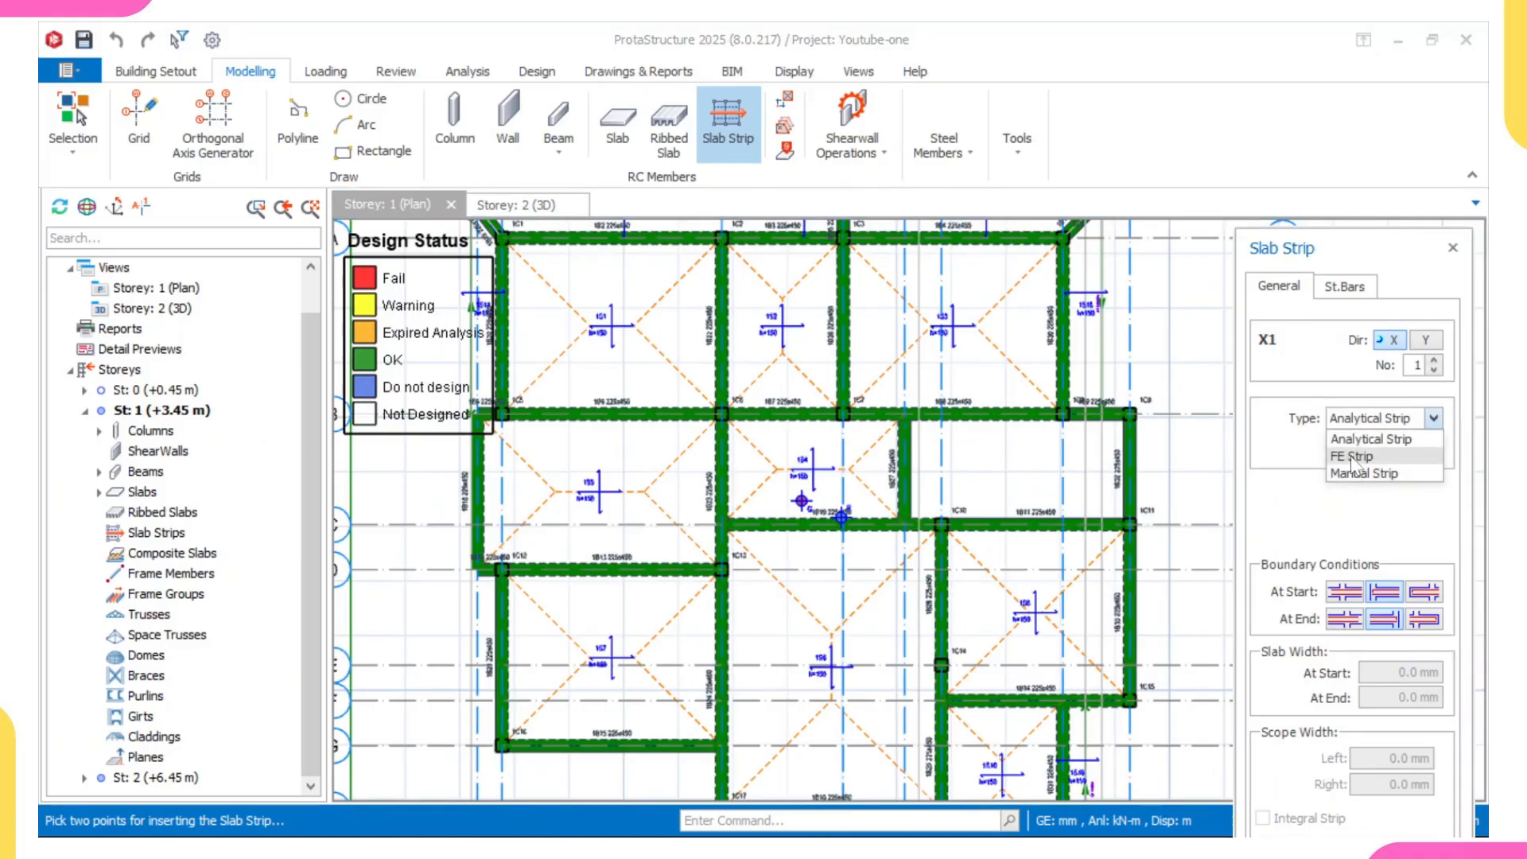
click(1273, 510)
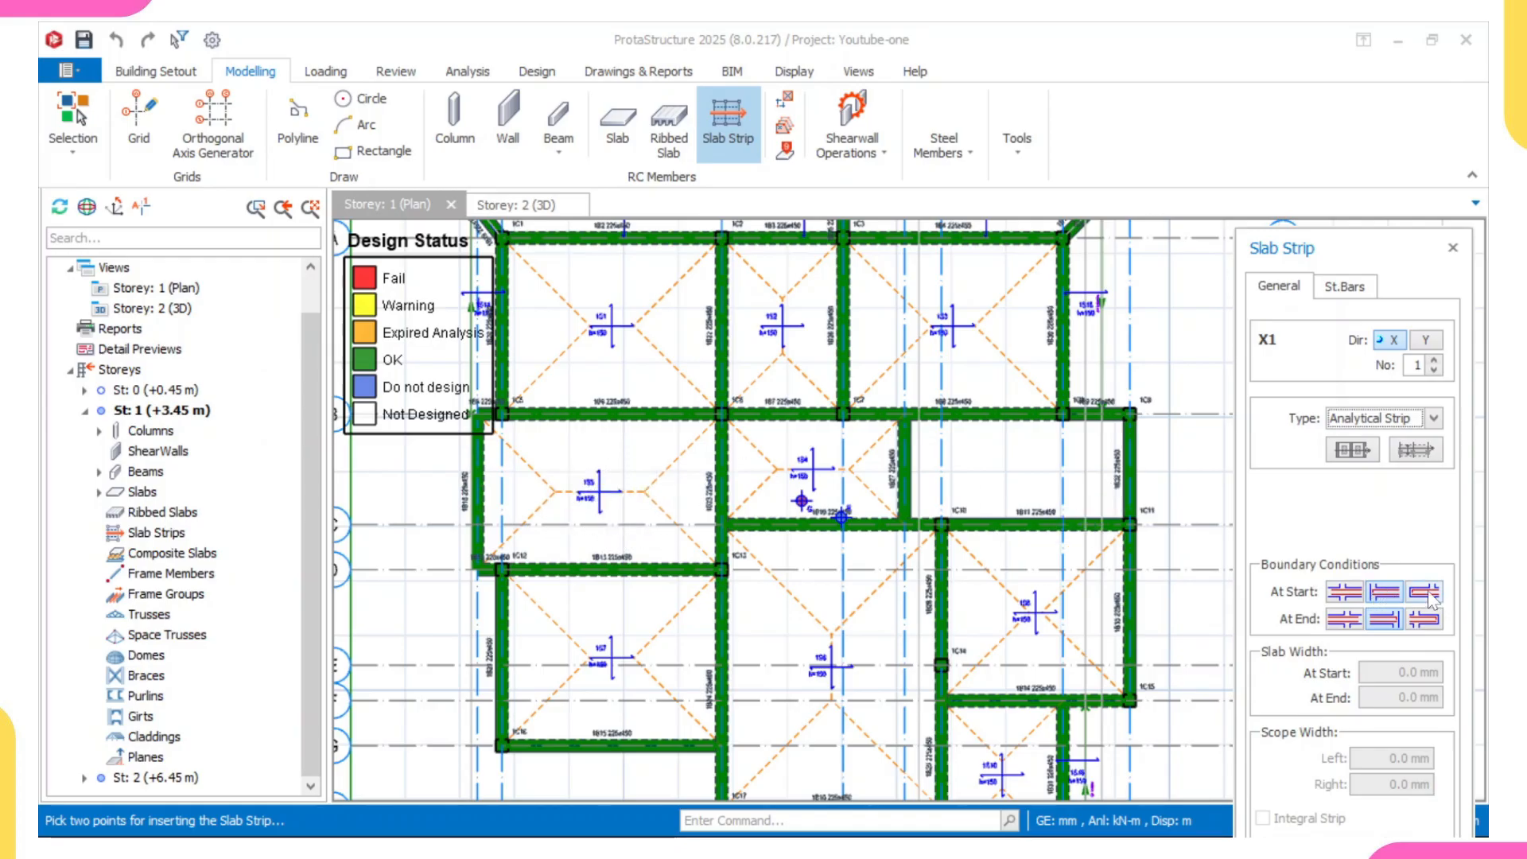
- Set the X-direction slab strip's start and end boundary conditions to the cantilever option
scroll(1097, 549, down, 1)
middle_drag(1040, 676, 988, 526)
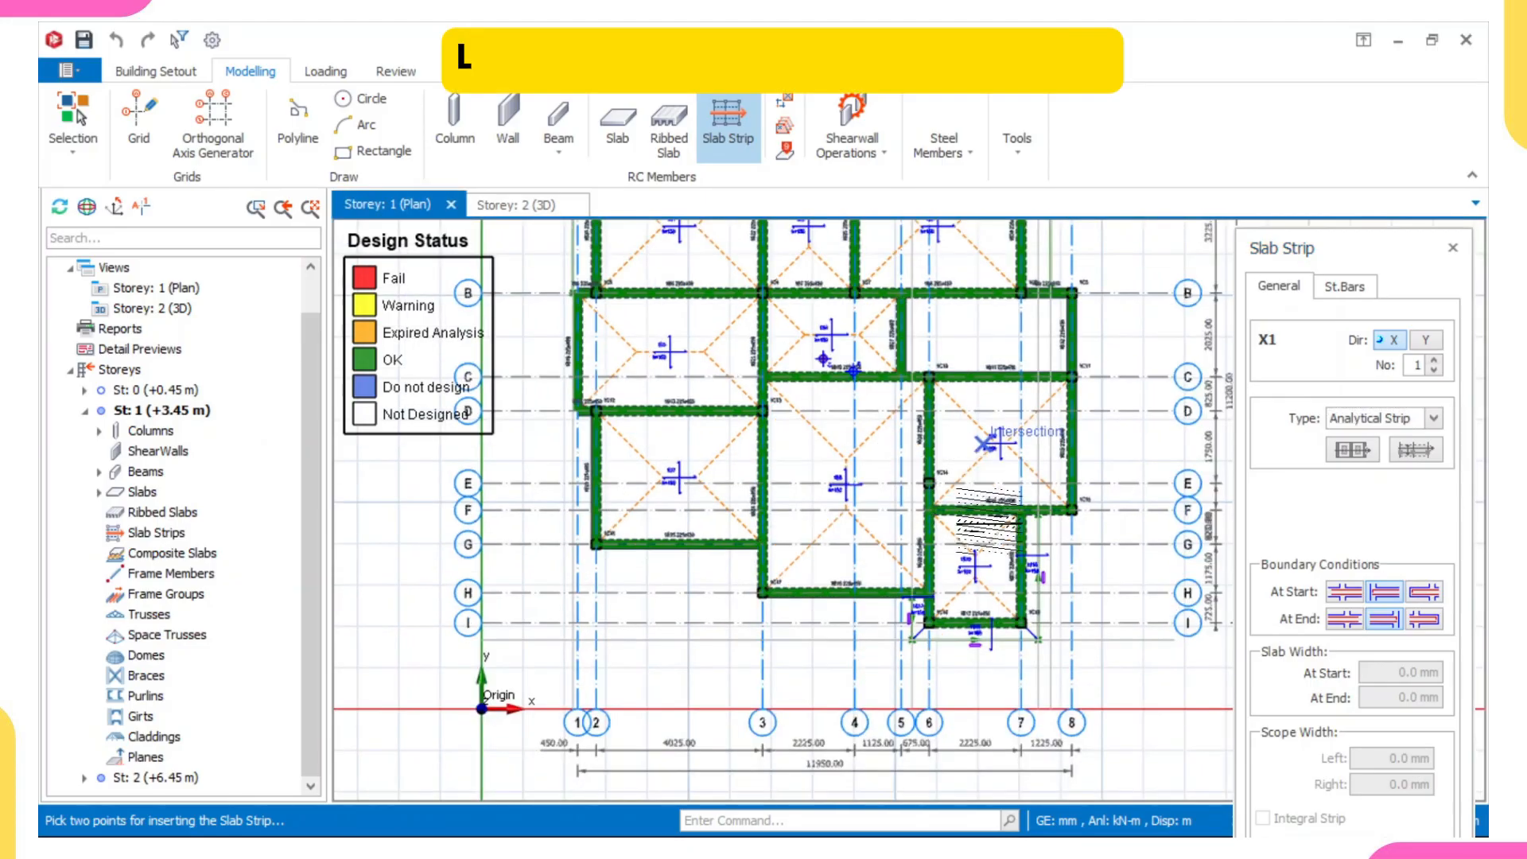
scroll(976, 643, up, 2)
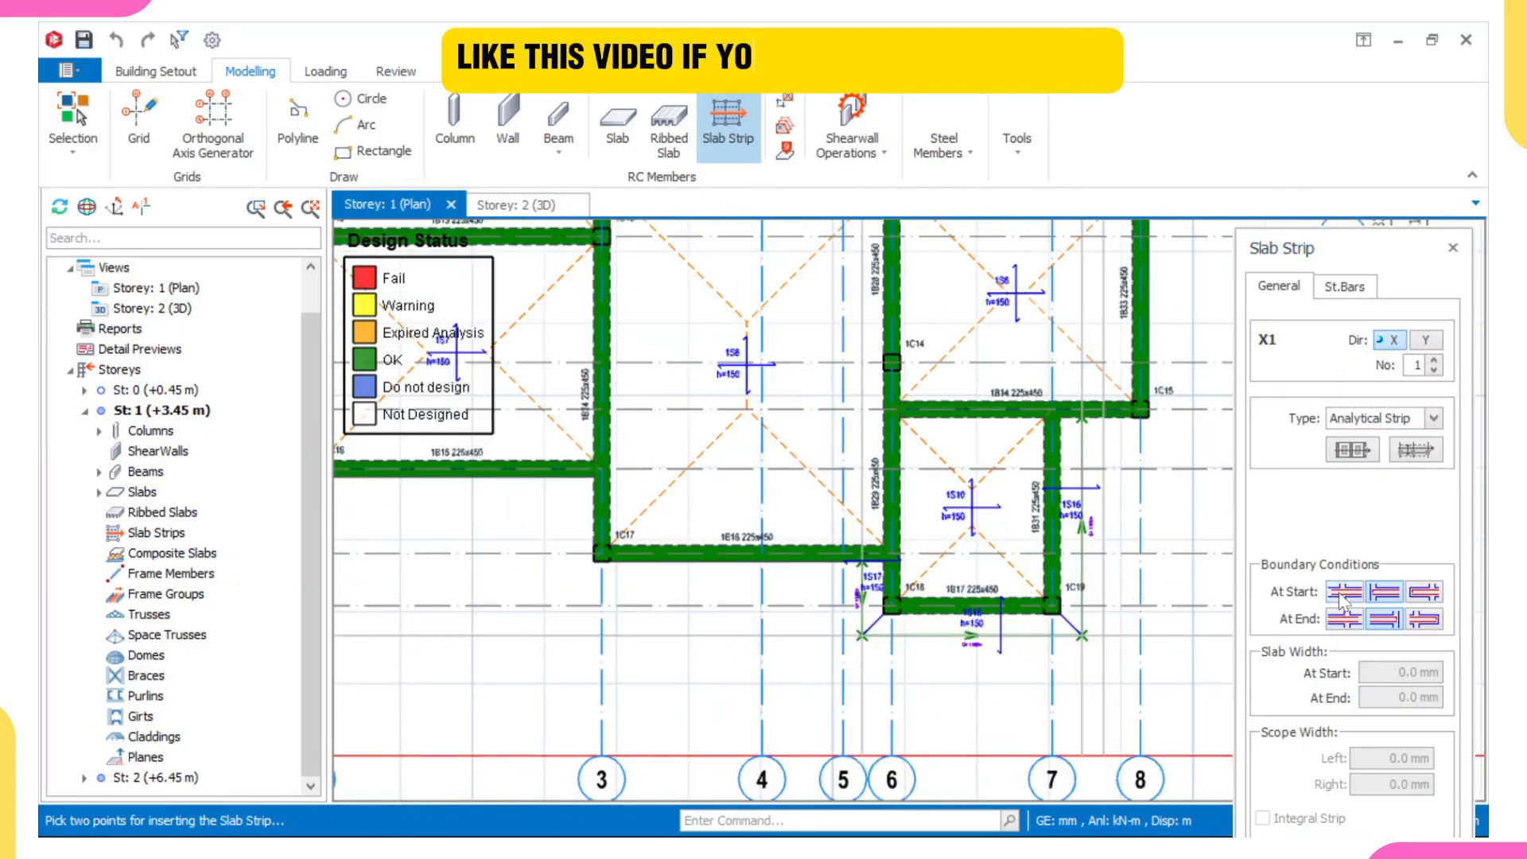
middle_drag(833, 325, 862, 487)
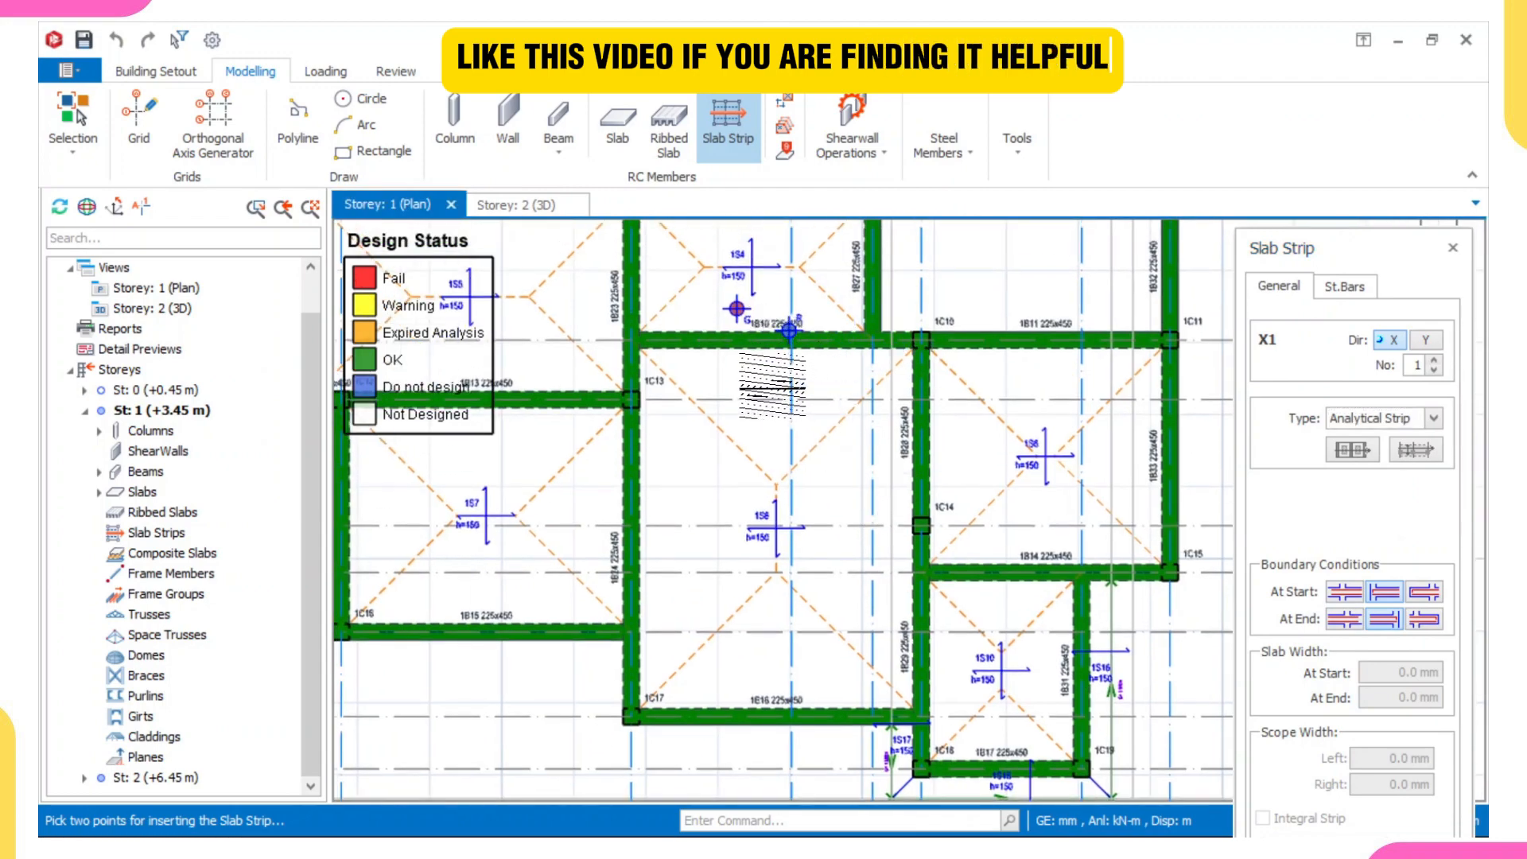
scroll(787, 414, down, 4)
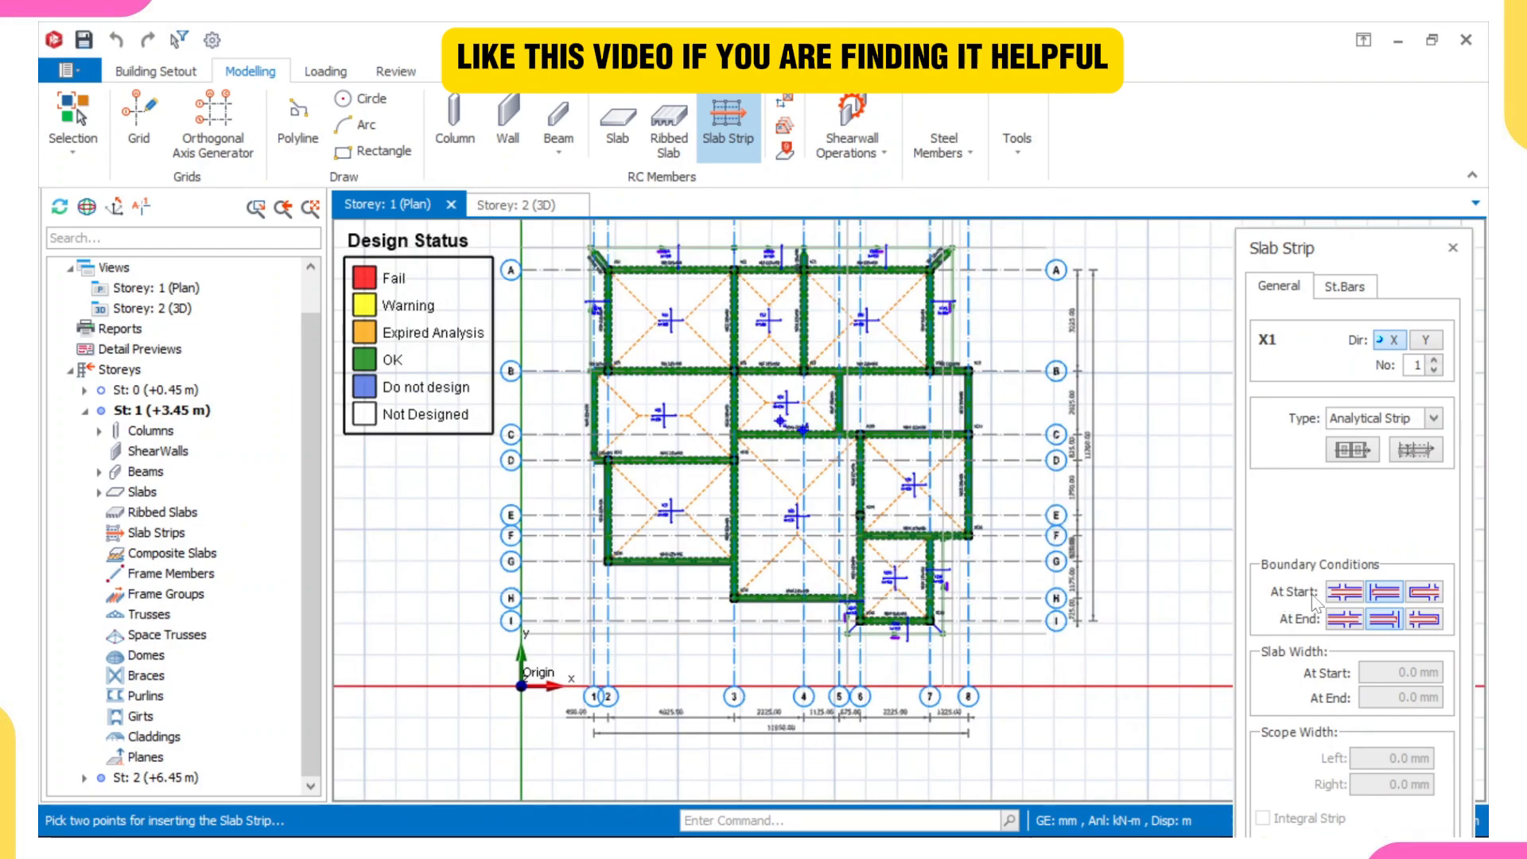
scroll(580, 477, up, 3)
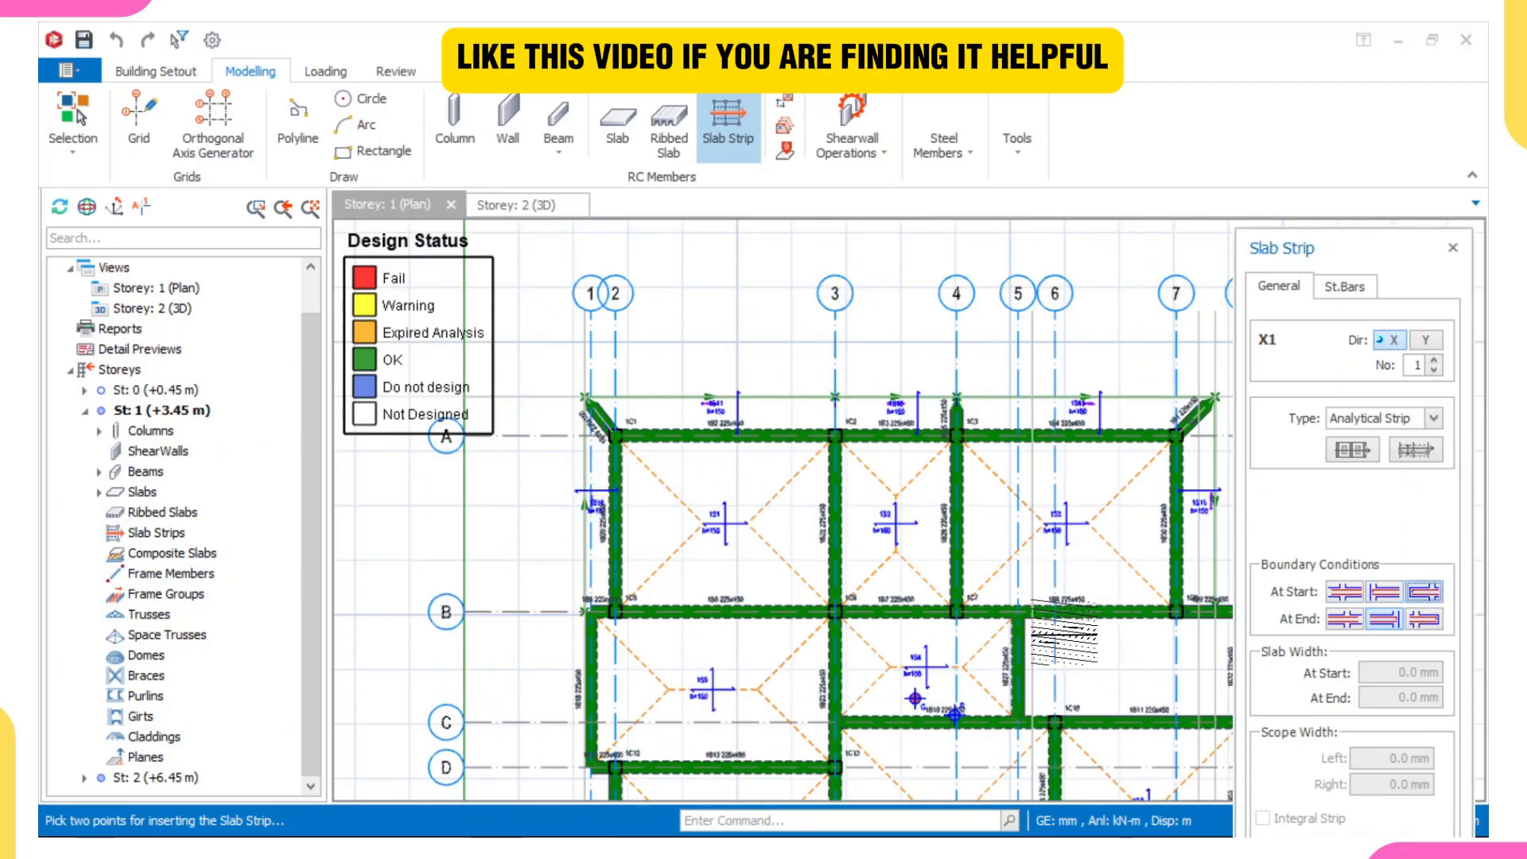
scroll(974, 481, up, 3)
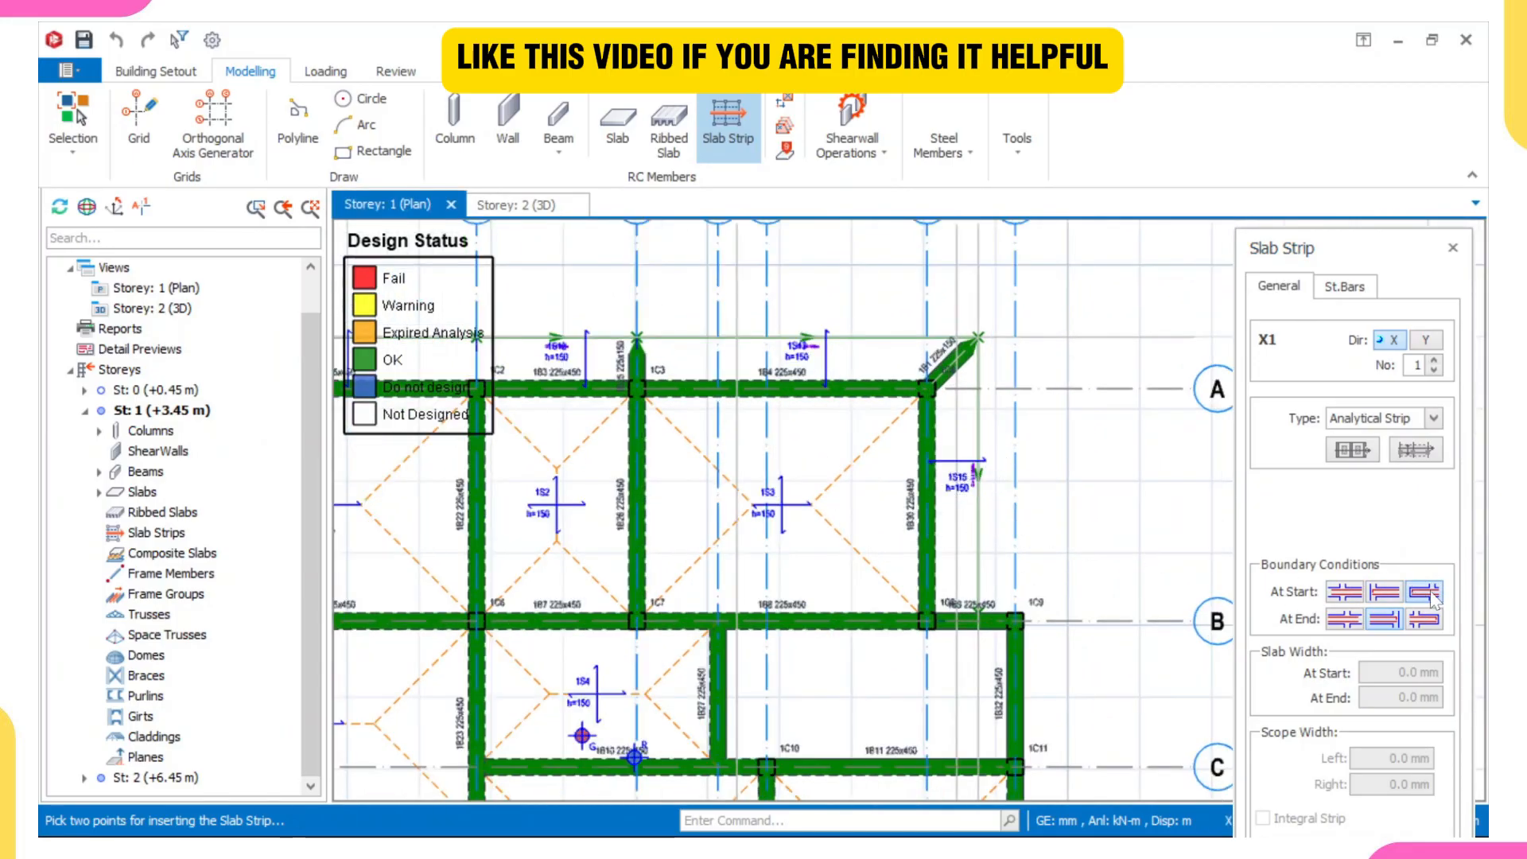
click(1420, 621)
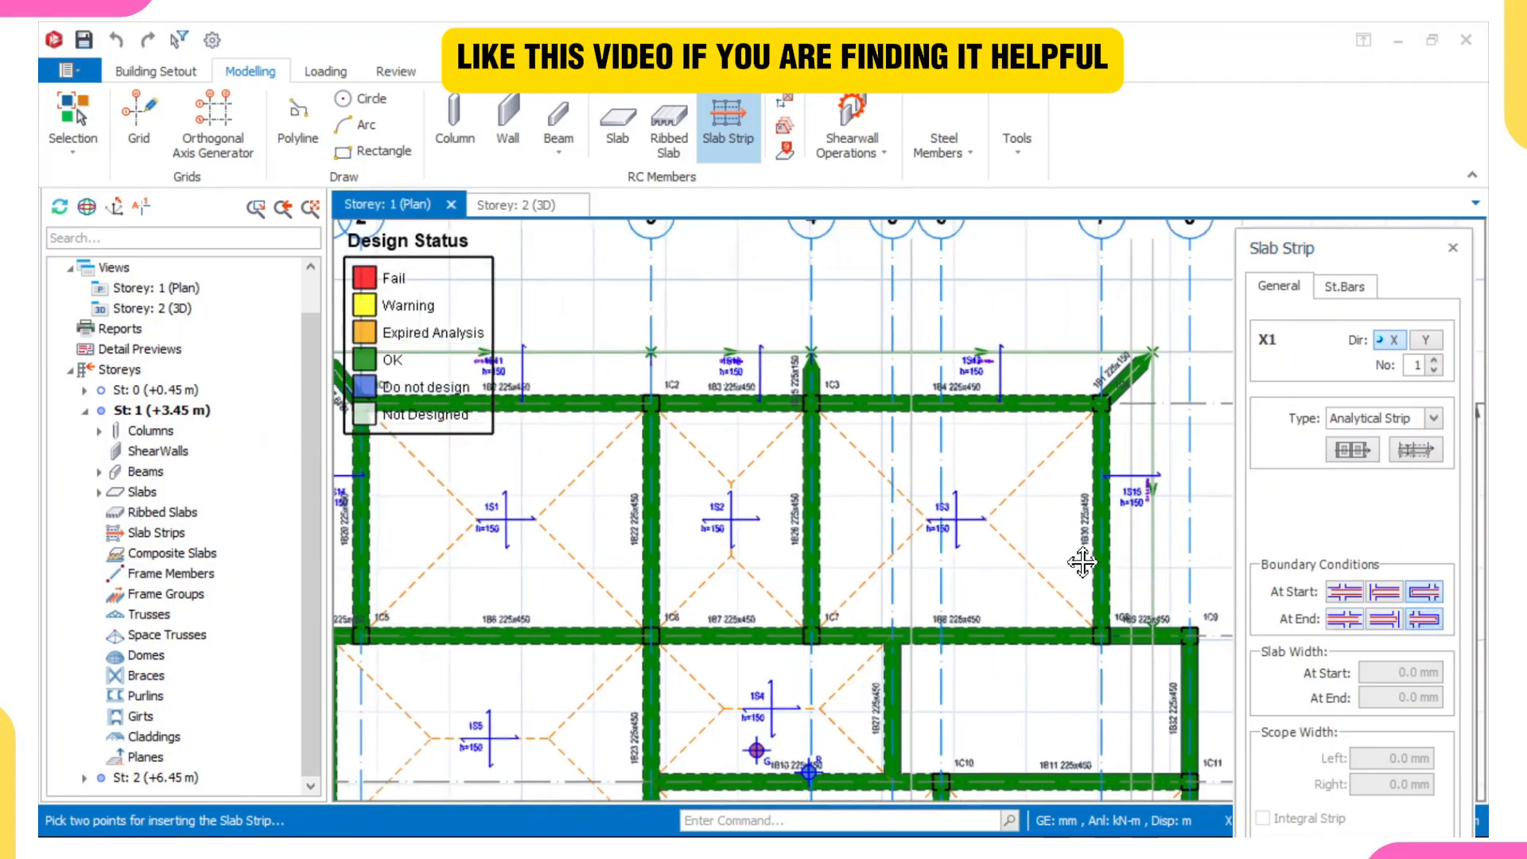
- Draw an X-direction slab strip about 12000 mm long between axes A and B, from slab 1S14 across to slab 1S15
scroll(1025, 557, down, 2)
scroll(475, 528, up, 2)
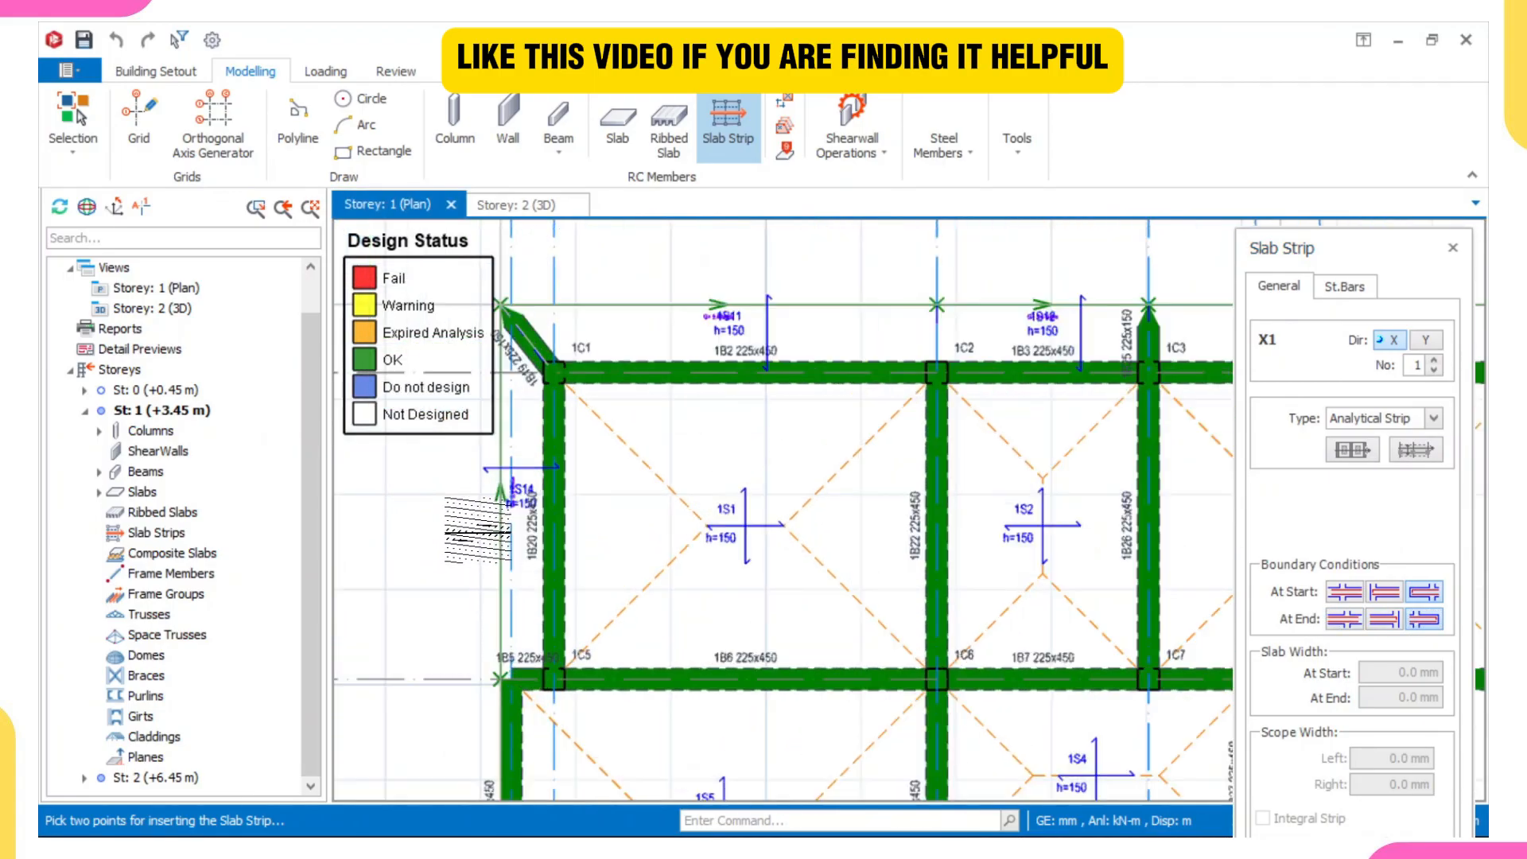
click(482, 528)
scroll(859, 528, down, 2)
scroll(851, 517, up, 2)
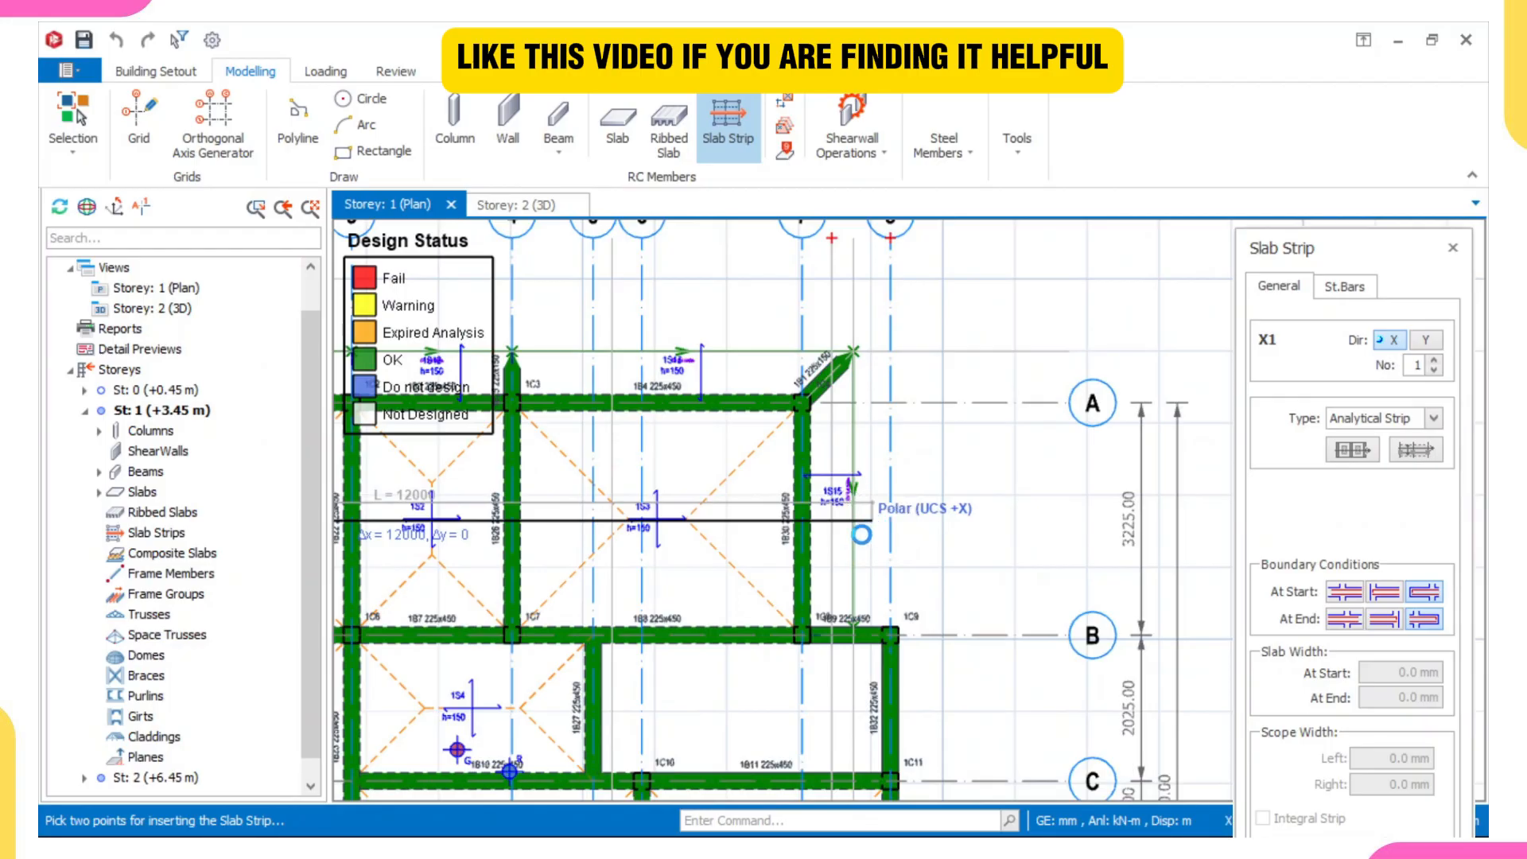
click(853, 521)
scroll(733, 519, up, 6)
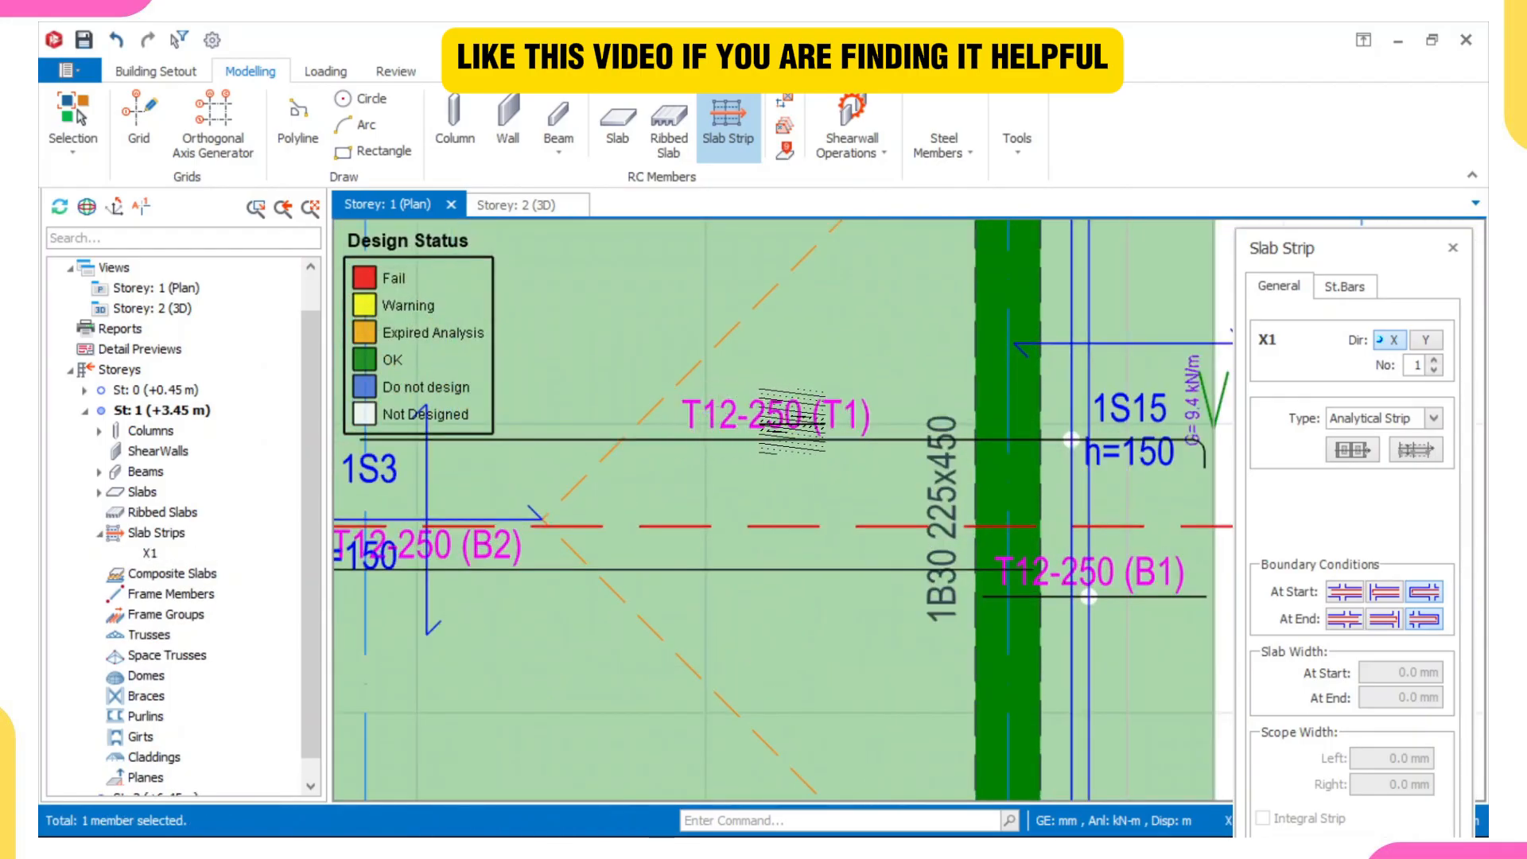
scroll(793, 421, down, 6)
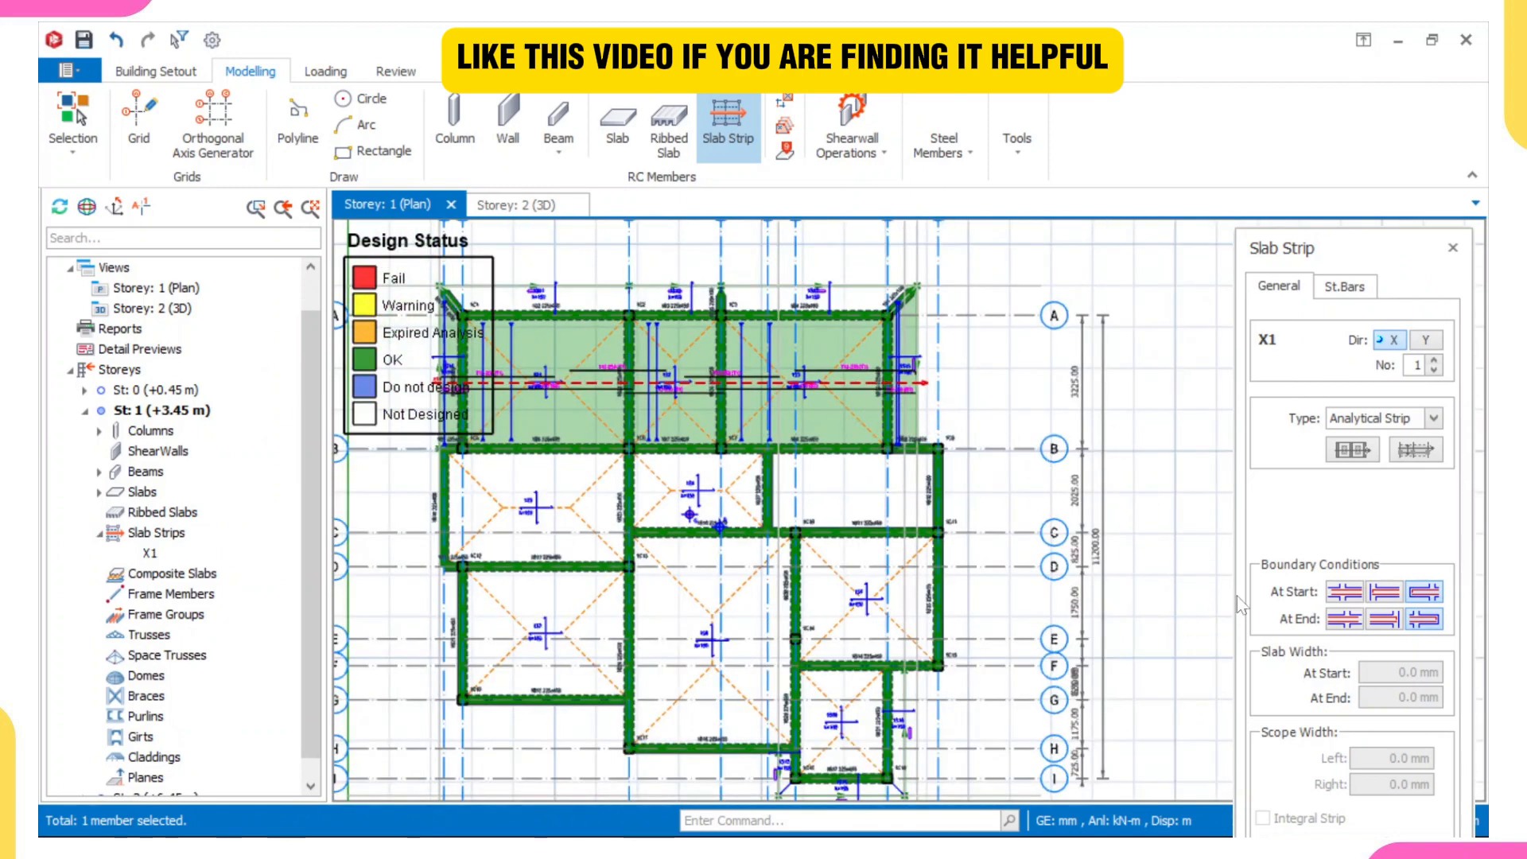
- Draw a second X-direction strip about 12100 mm long between axes D and E, with non-cantilever discontinuous ends outside axes 2 and 8
middle_drag(740, 579, 754, 524)
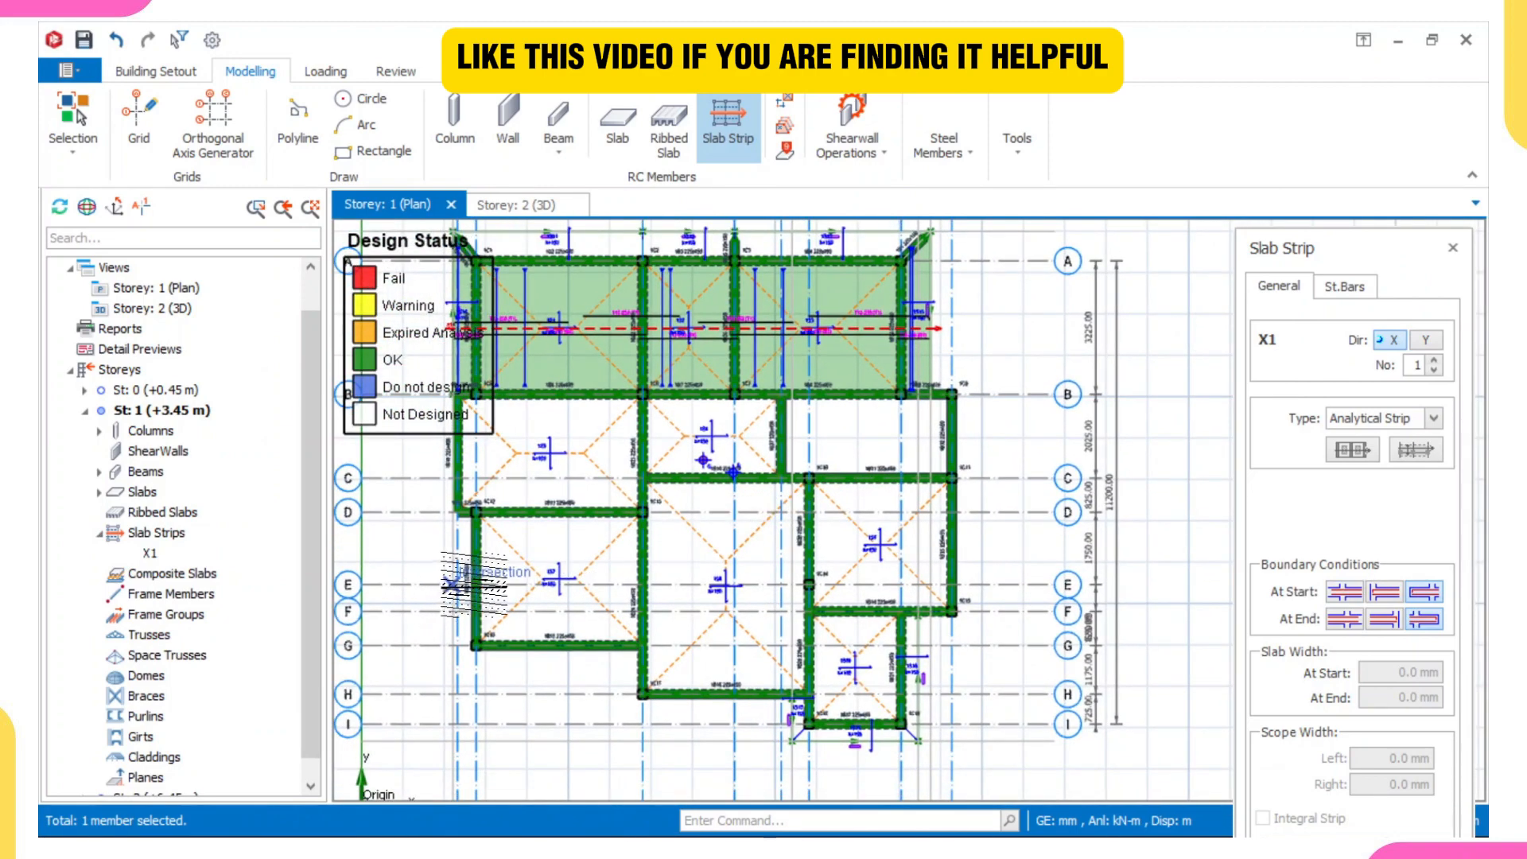
scroll(489, 578, up, 2)
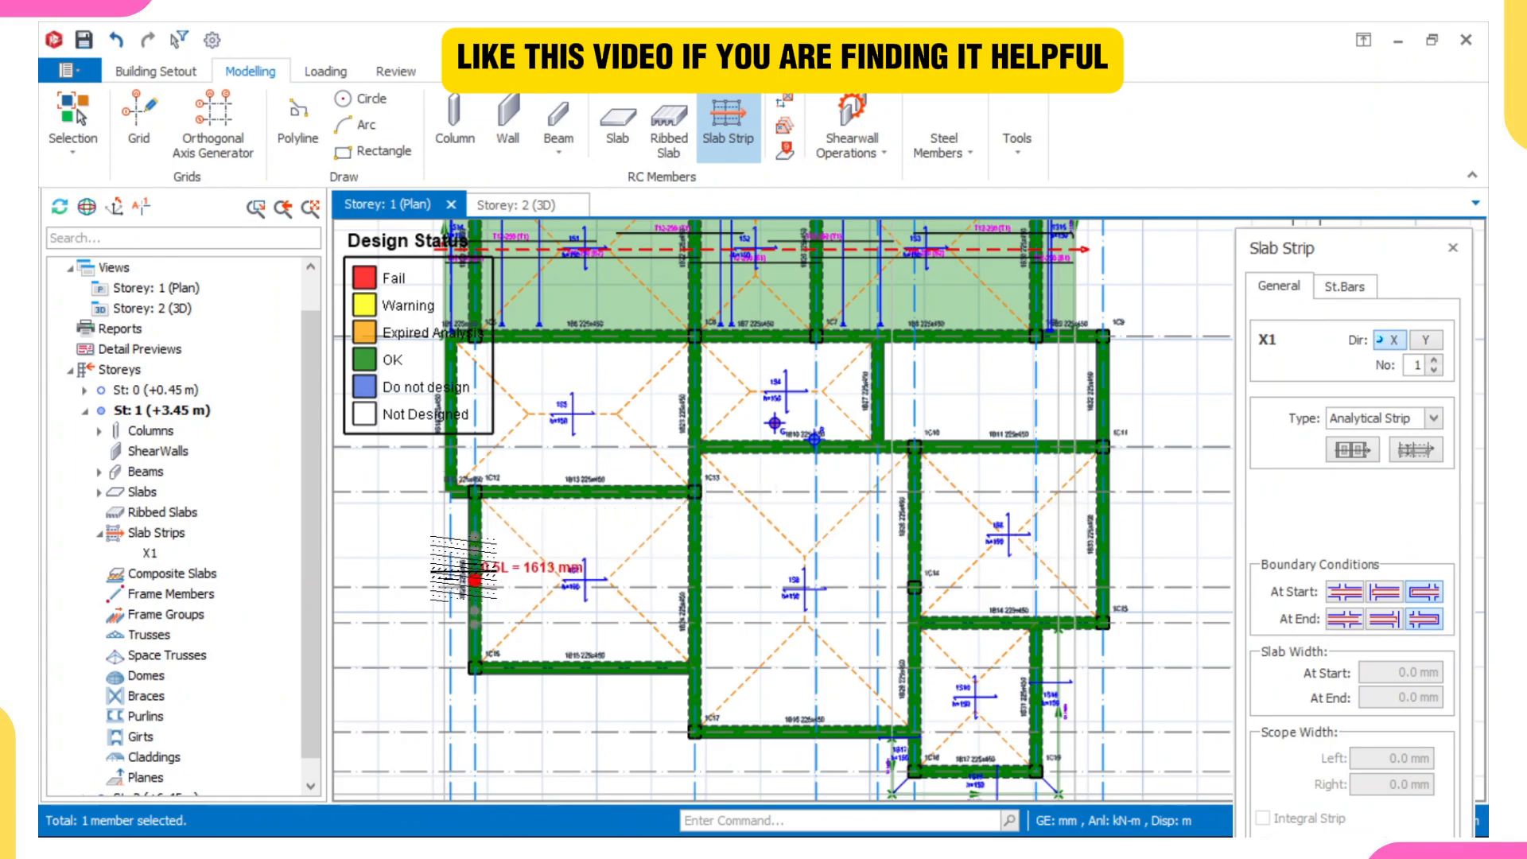
click(1388, 597)
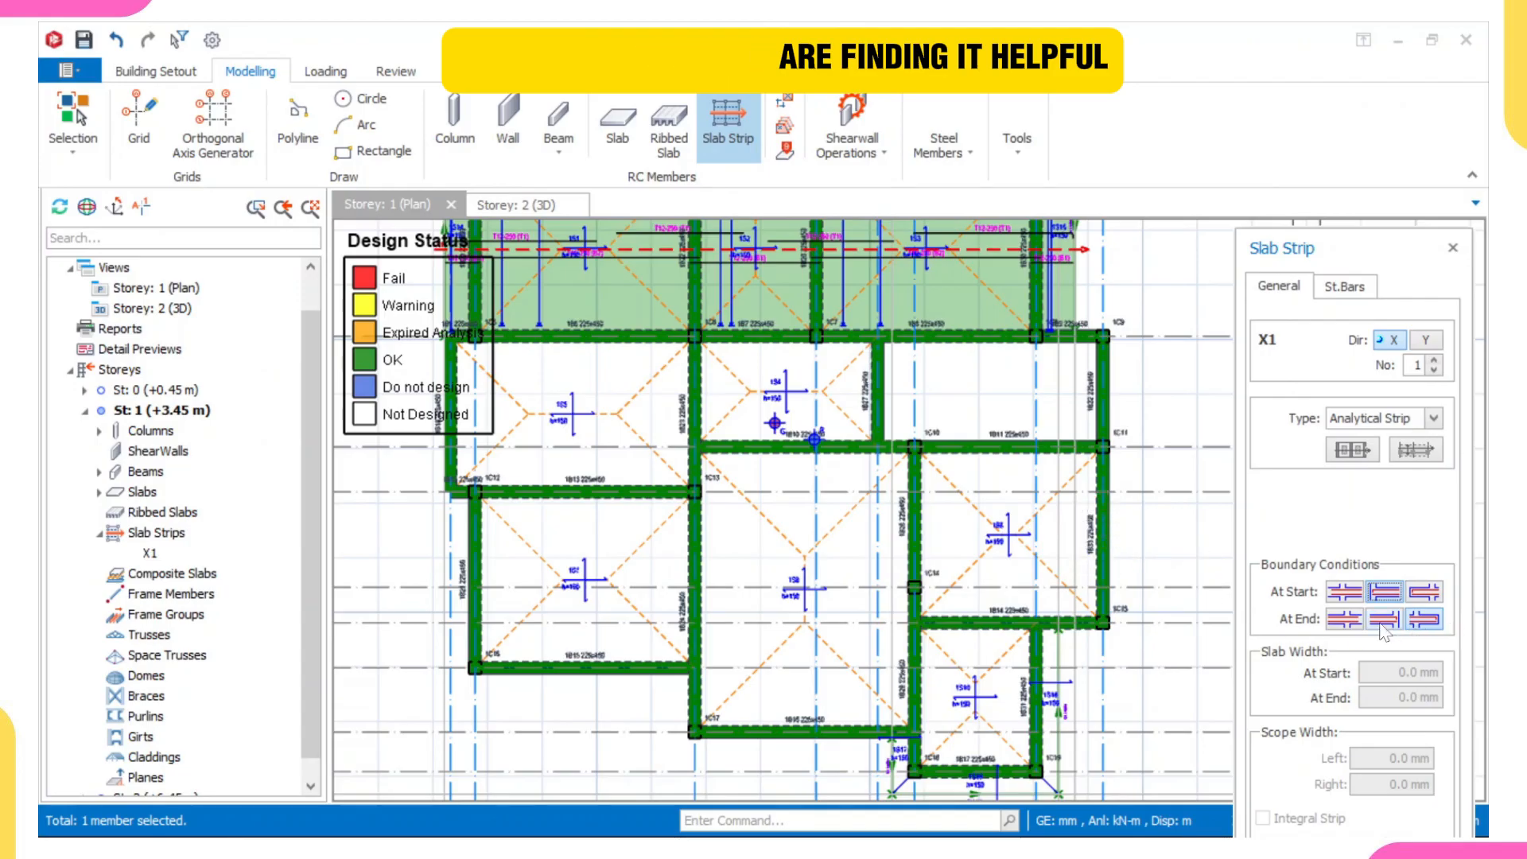
scroll(449, 576, up, 5)
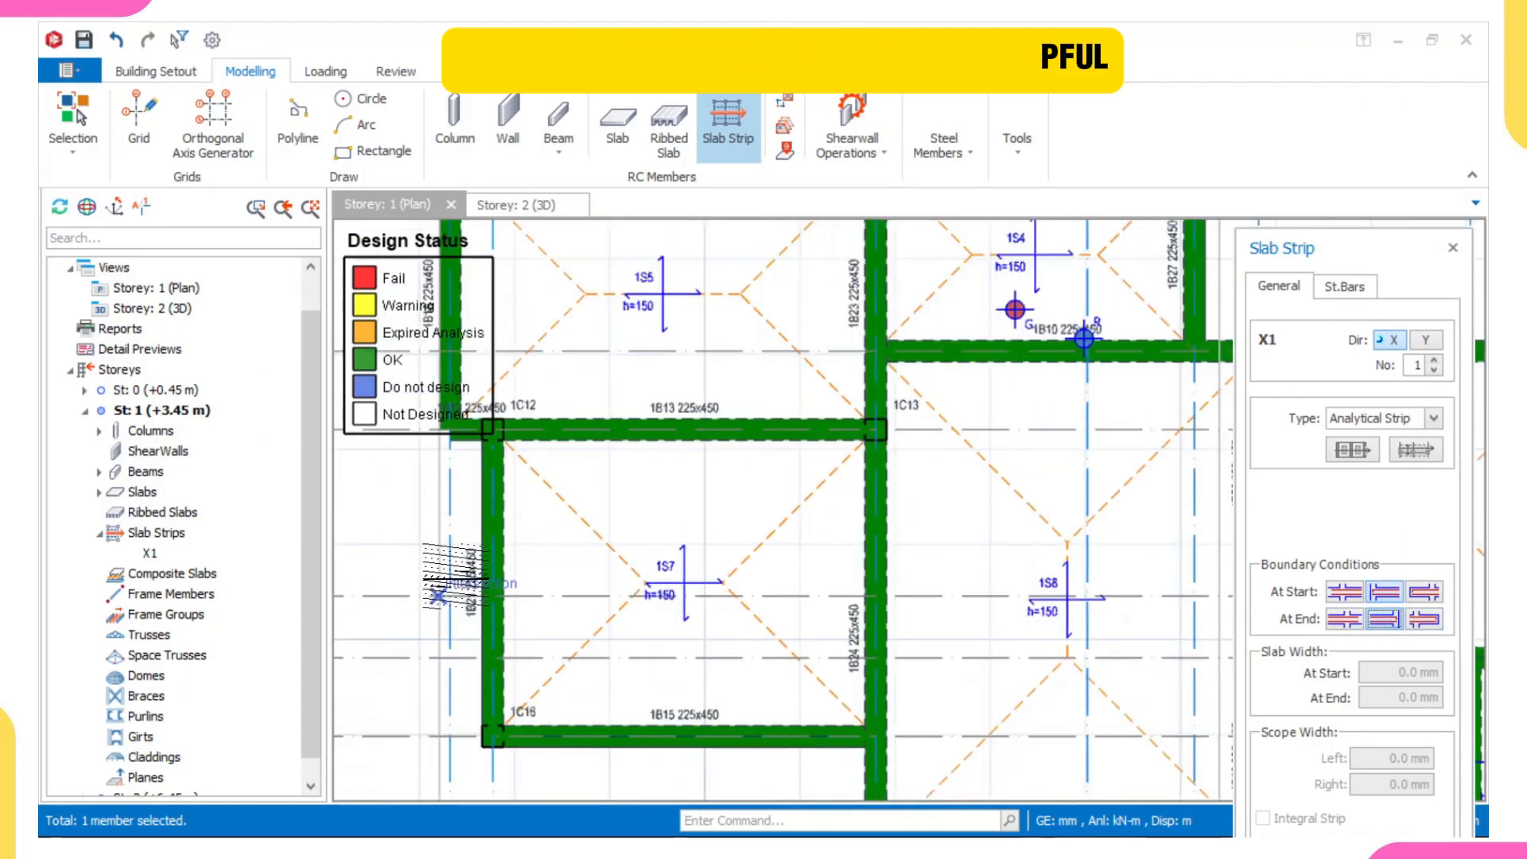
scroll(824, 534, down, 5)
scroll(875, 517, up, 3)
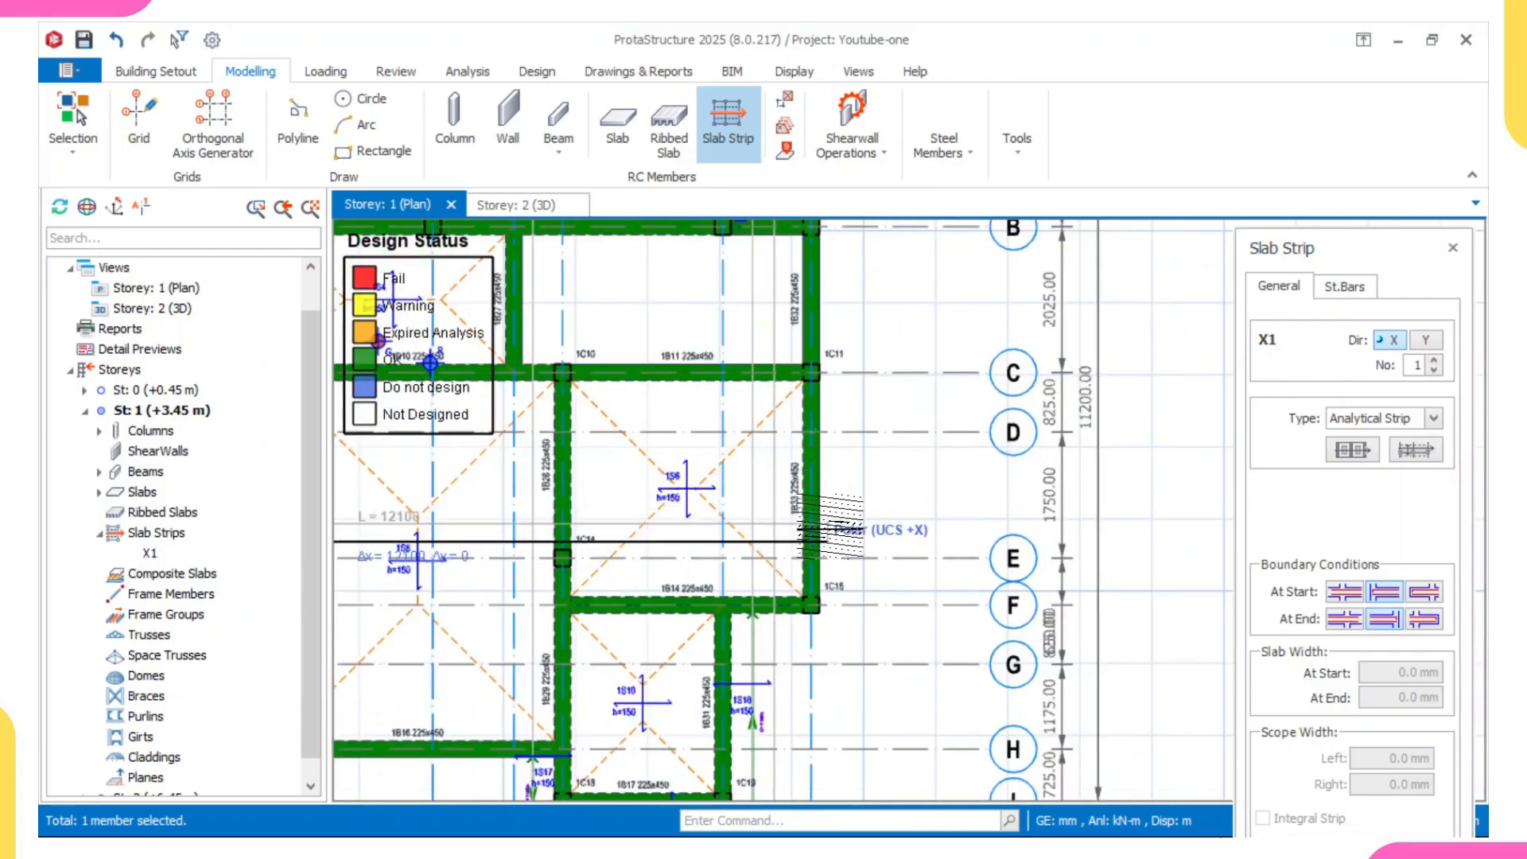
scroll(827, 532, up, 1)
click(830, 515)
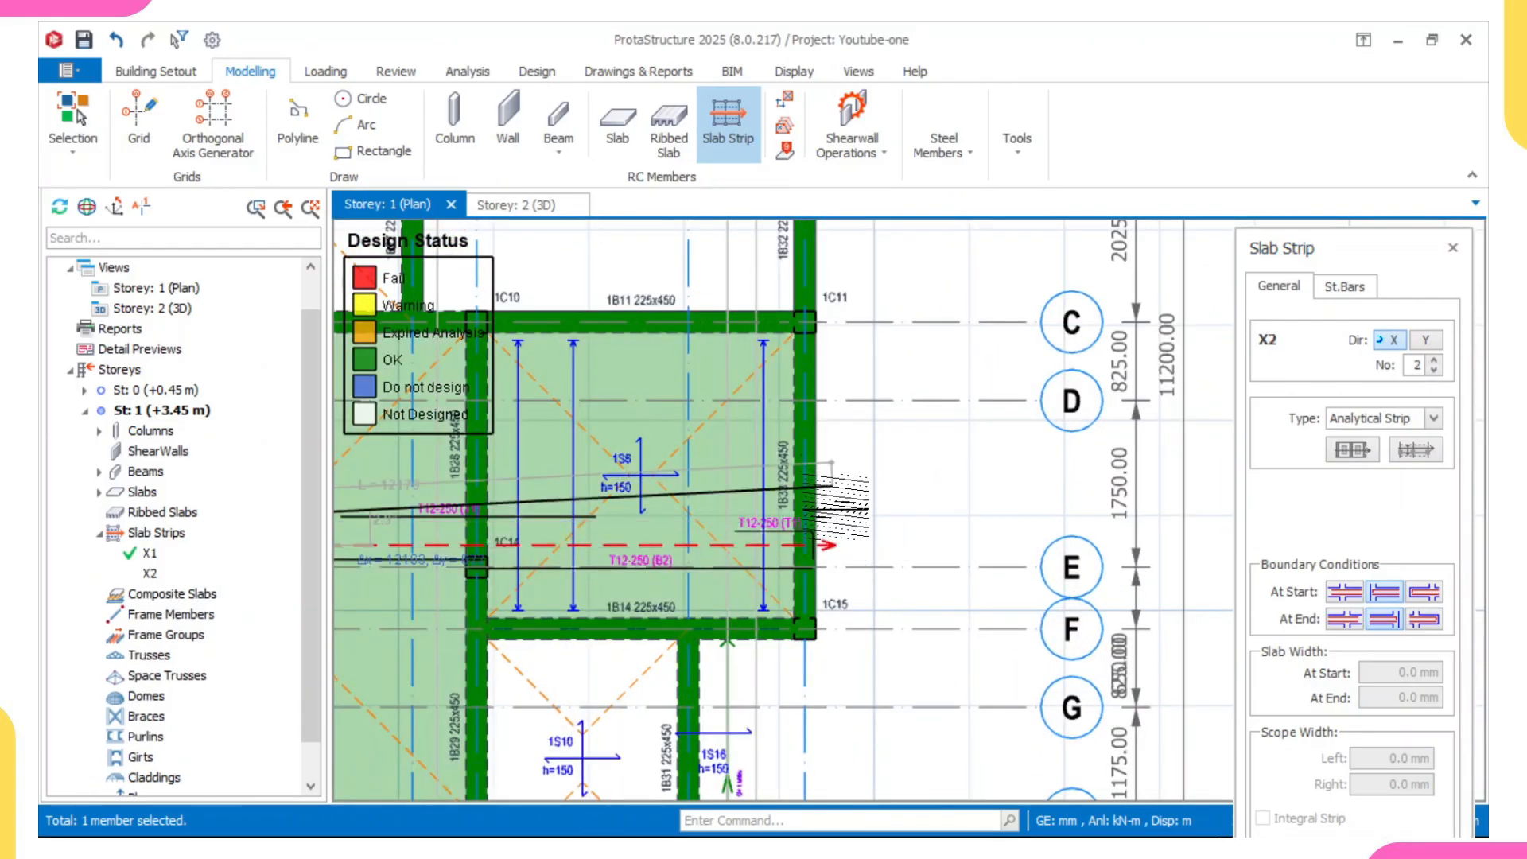
- Examine the reinforcement of the two X-direction slab strips and the slabs left uncovered on the Storey 1 plan
scroll(823, 532, down, 5)
scroll(783, 599, up, 3)
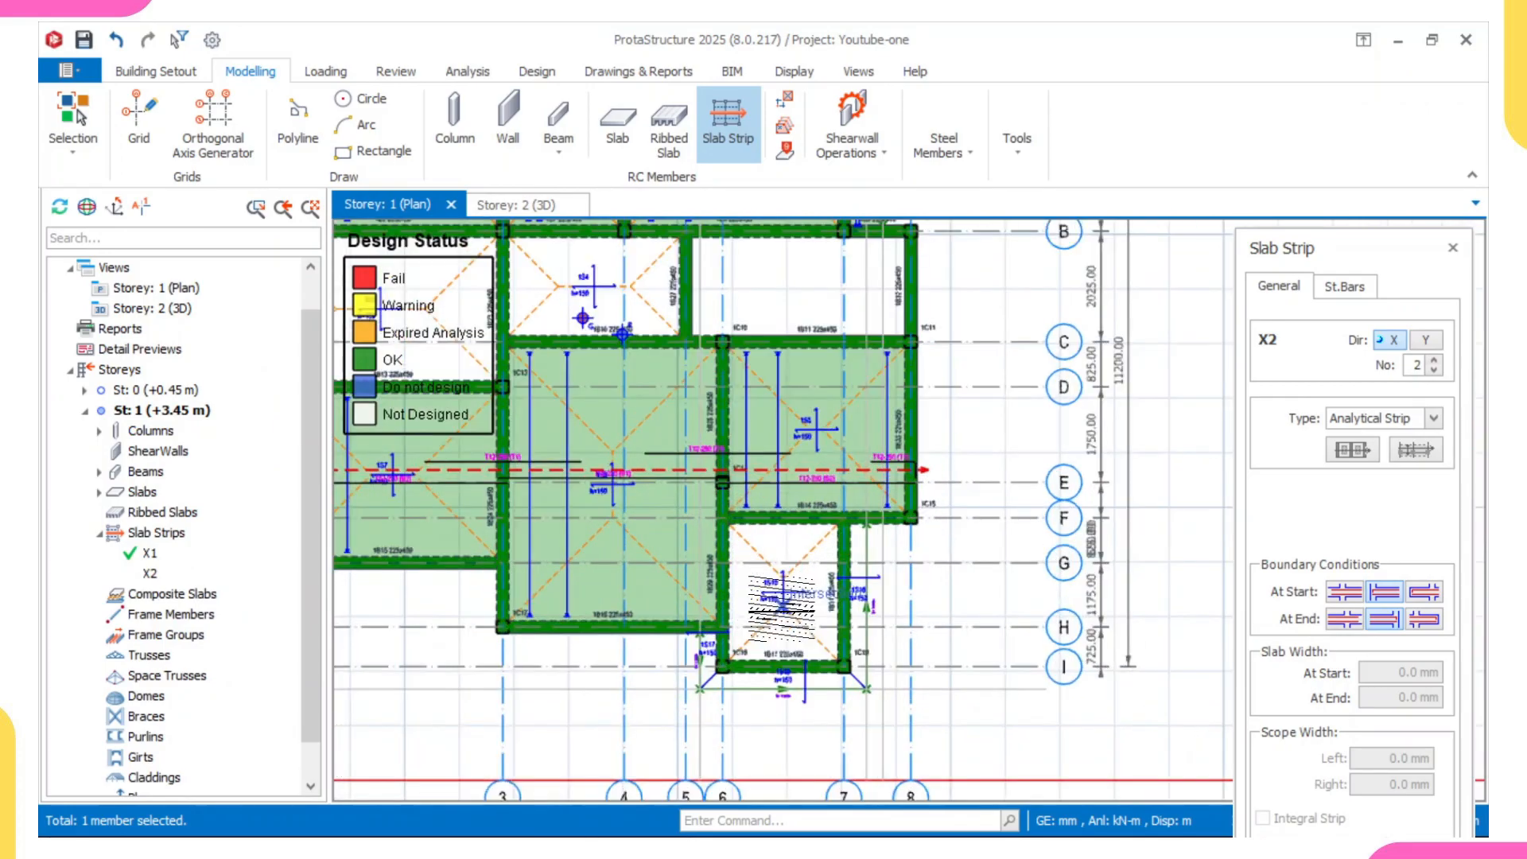
scroll(793, 548, down, 3)
middle_drag(755, 548, 750, 595)
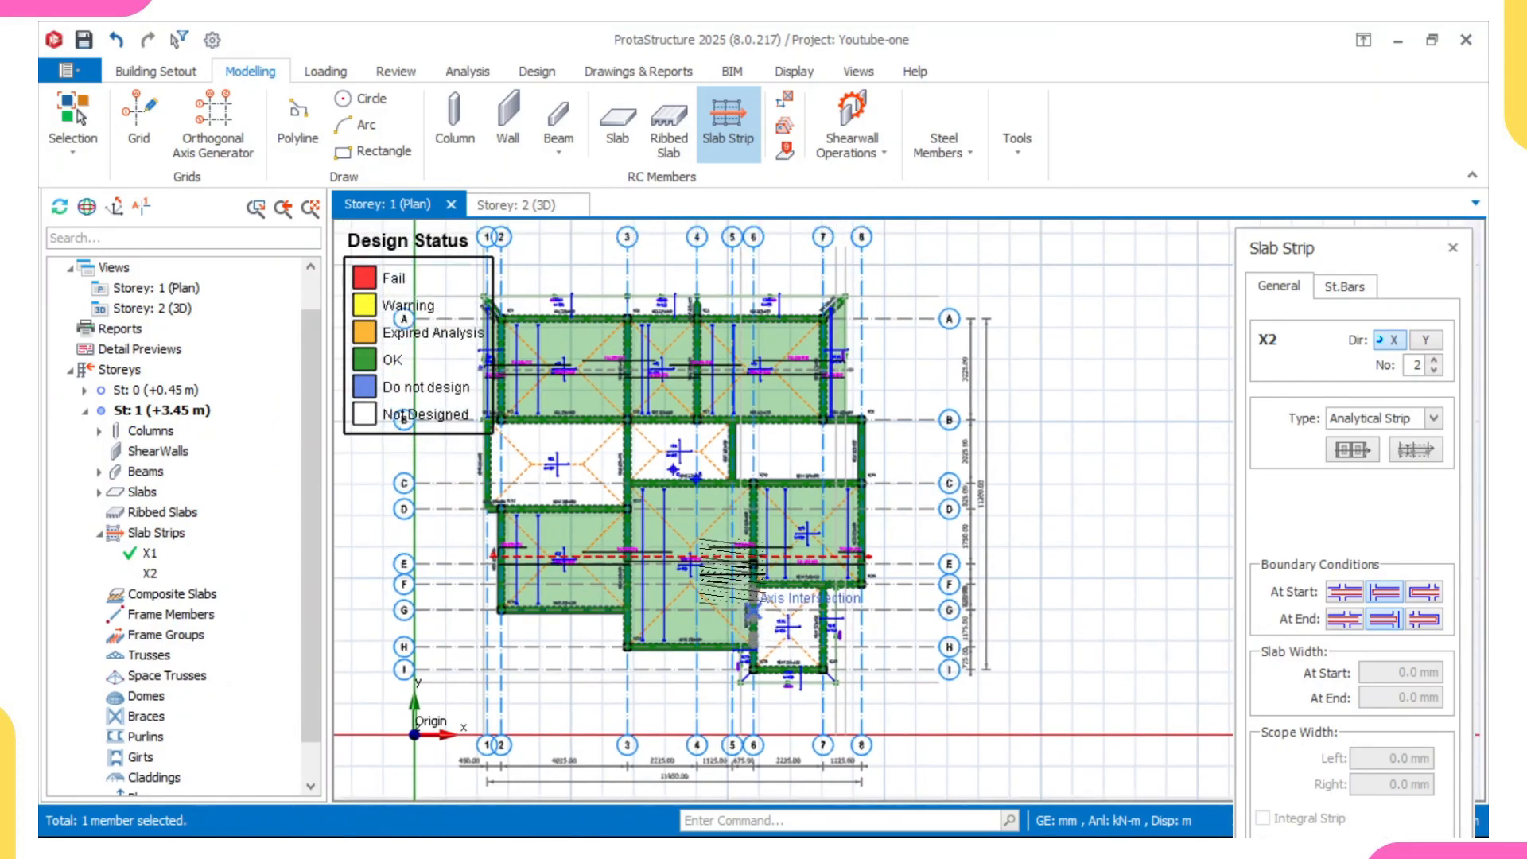
middle_drag(661, 389, 704, 469)
scroll(577, 356, up, 2)
scroll(614, 415, down, 1)
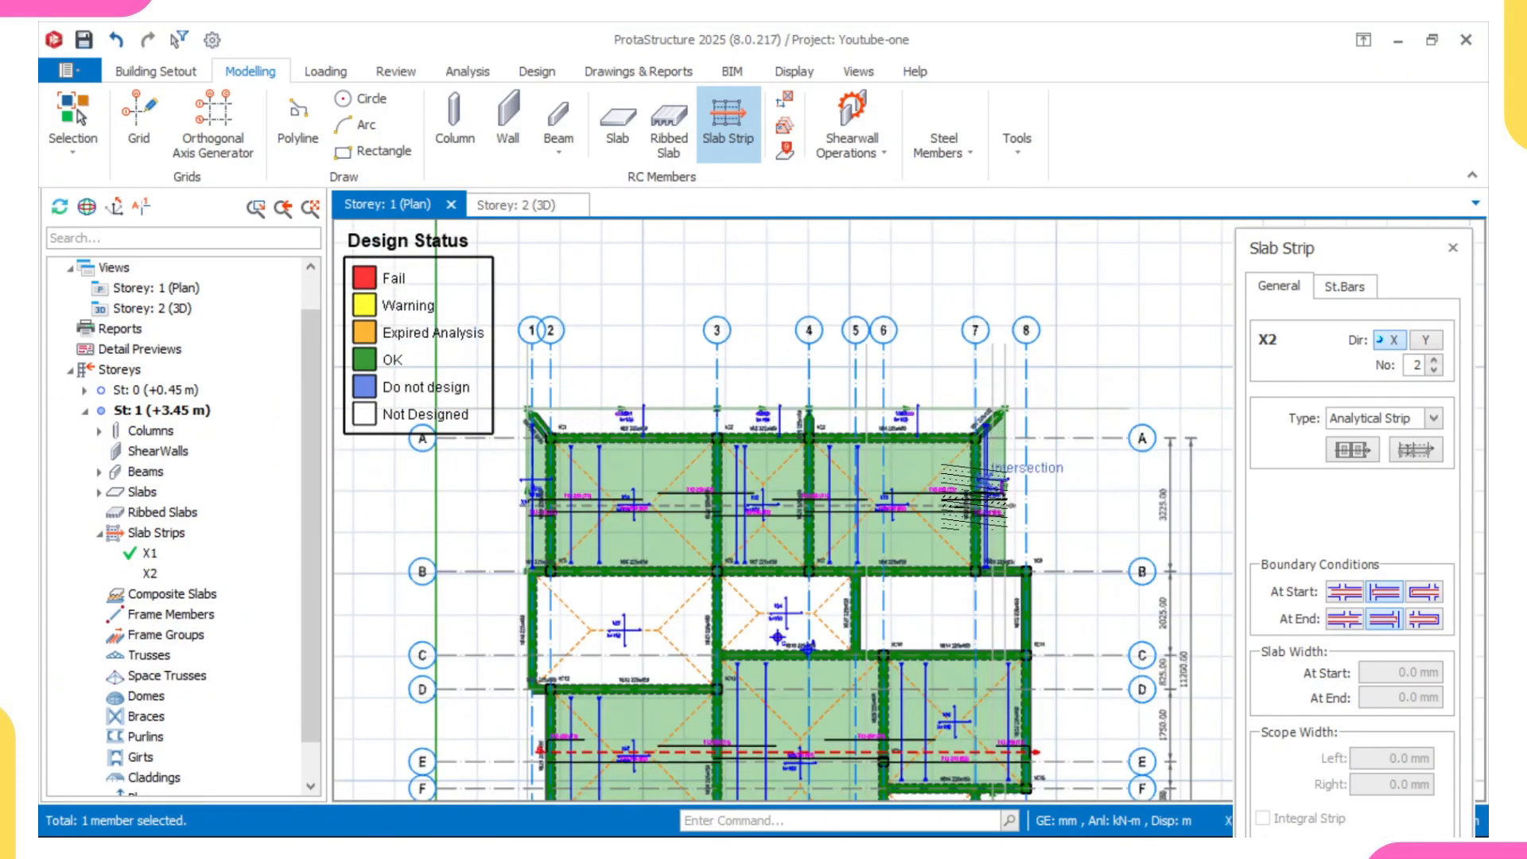
scroll(897, 521, up, 2)
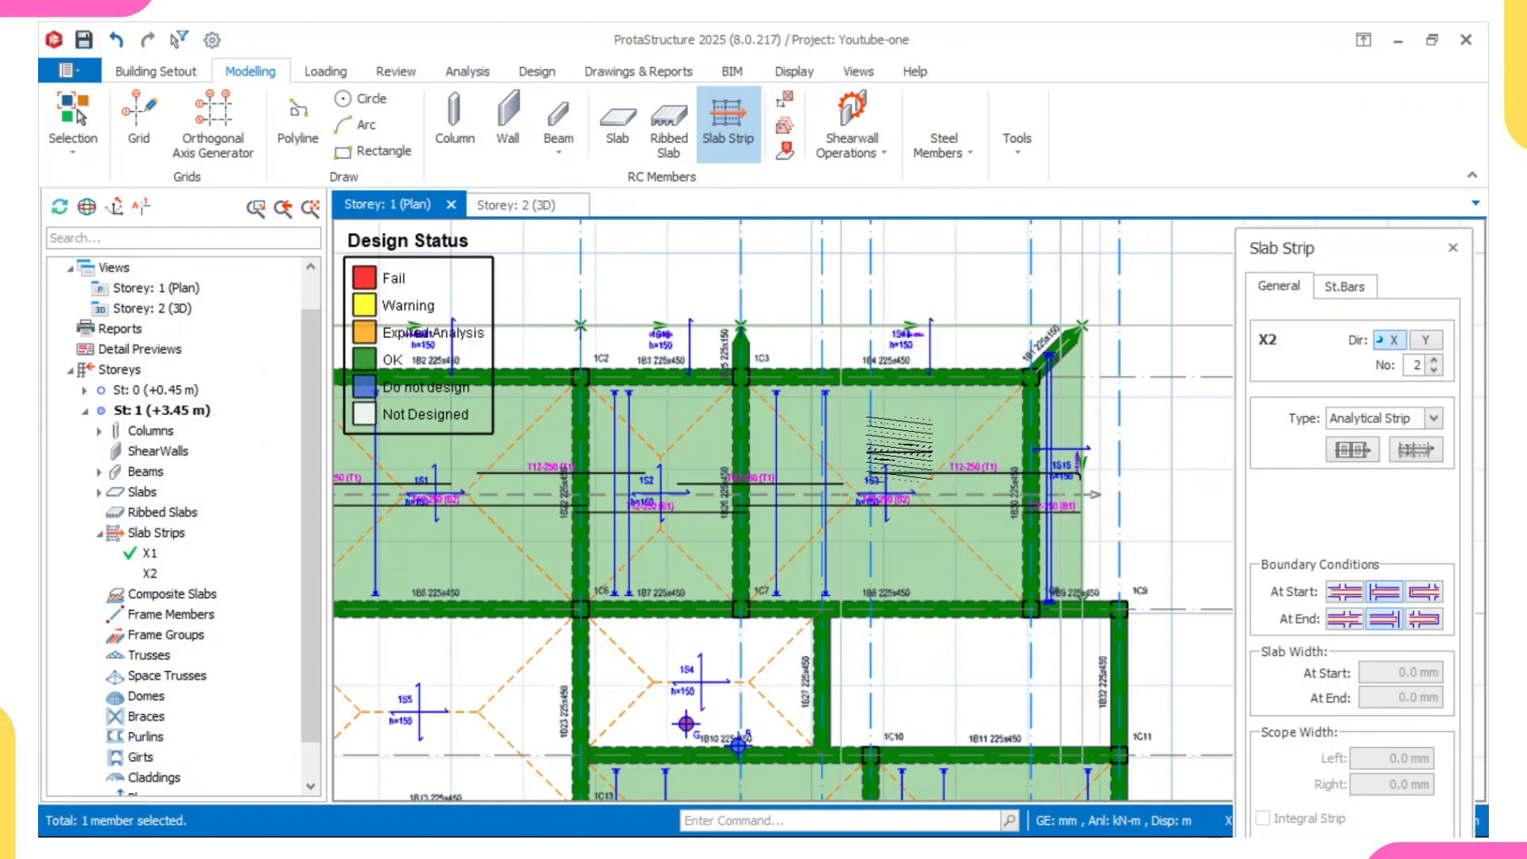
scroll(976, 405, down, 2)
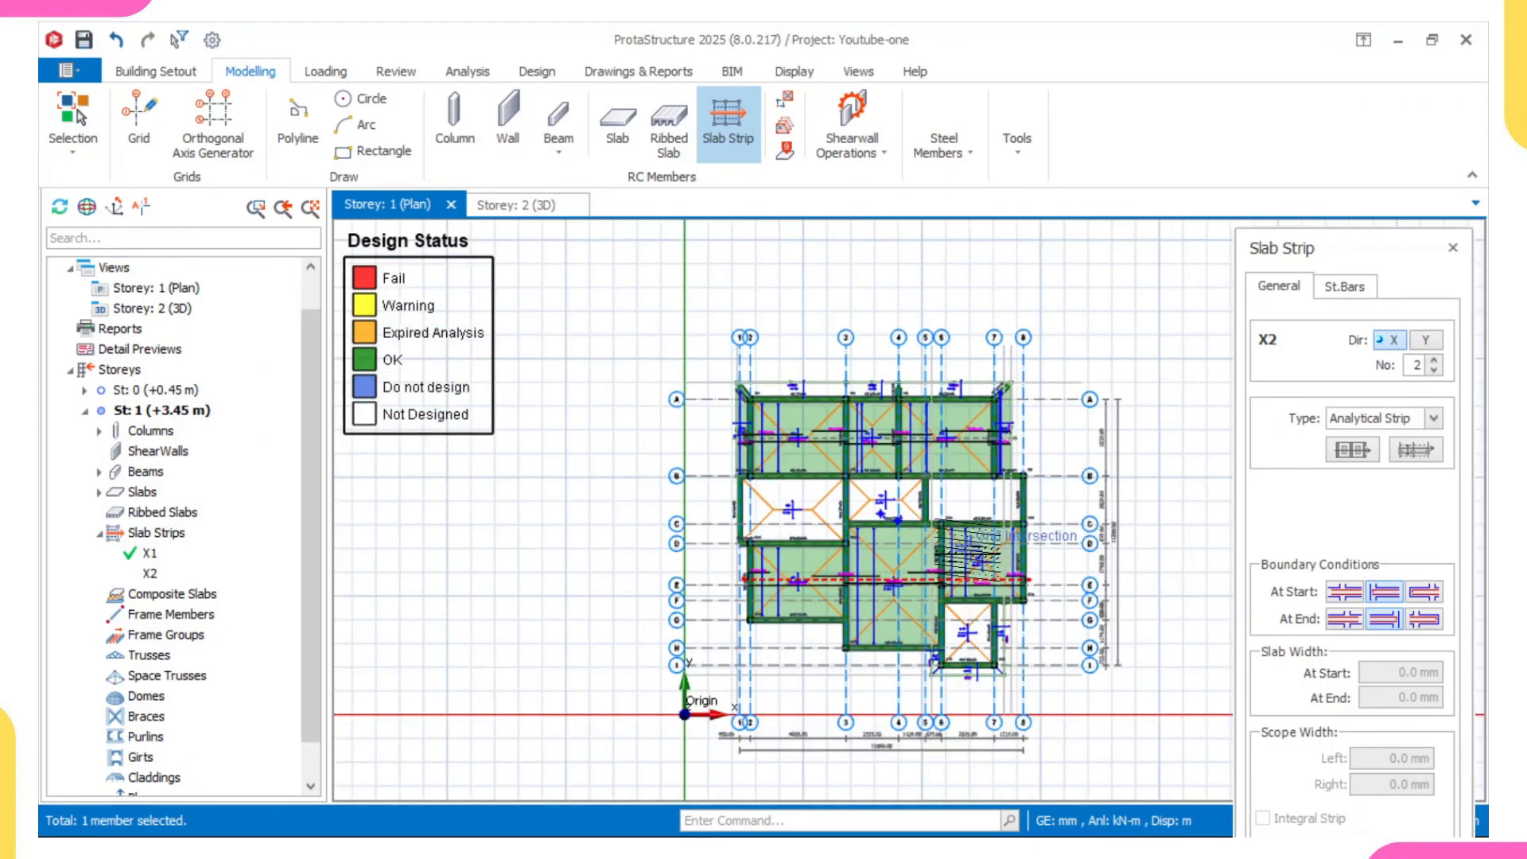
scroll(1033, 358, up, 1)
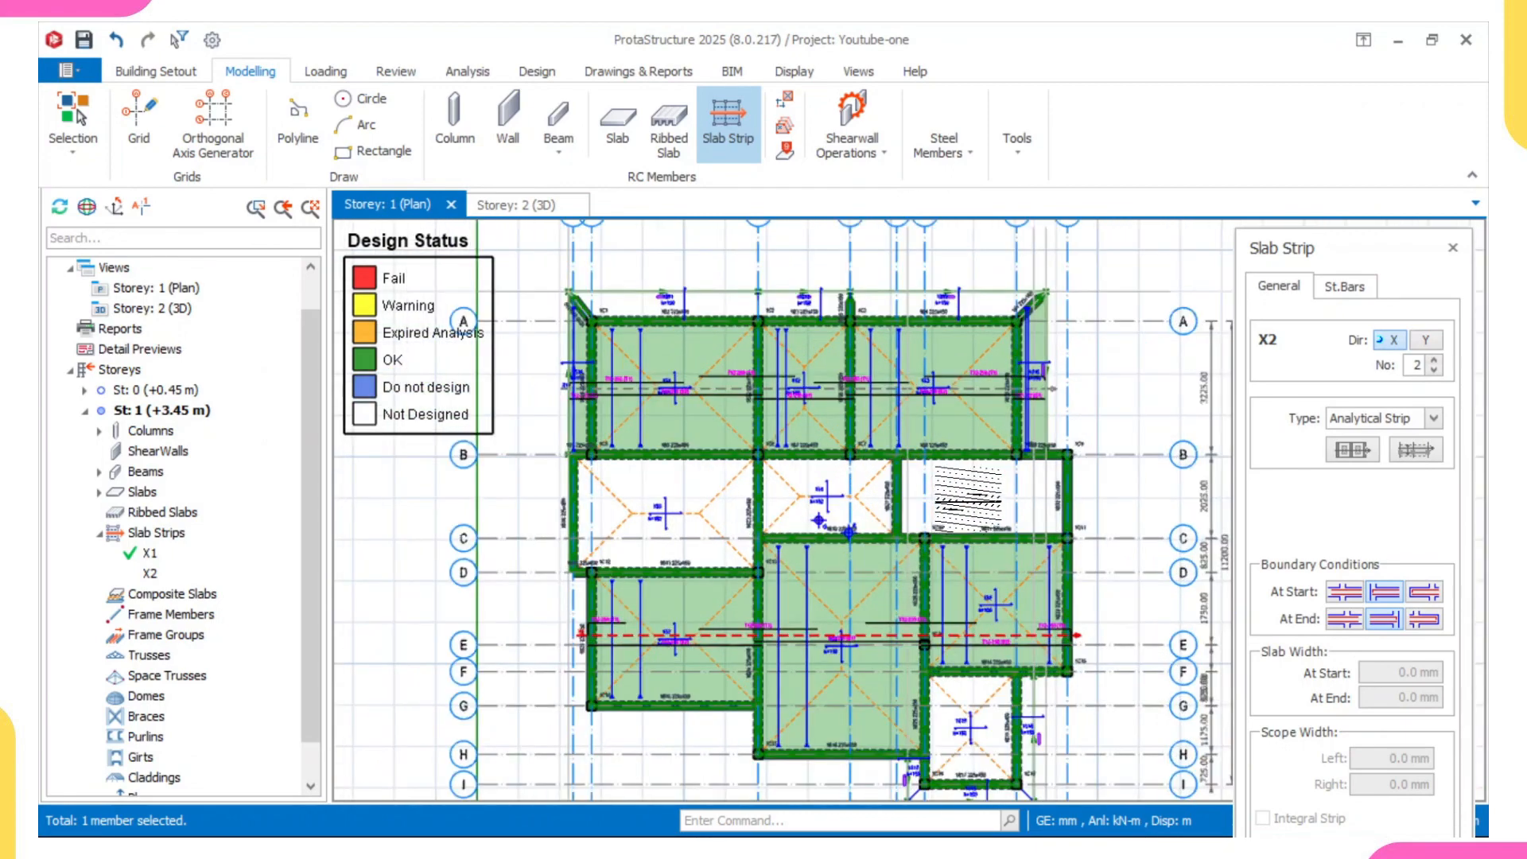
- Draw a Y-direction analytical strip through slab 1S3 from beyond axis A to past axis B, with a cantilever start and discontinuous end
click(1424, 340)
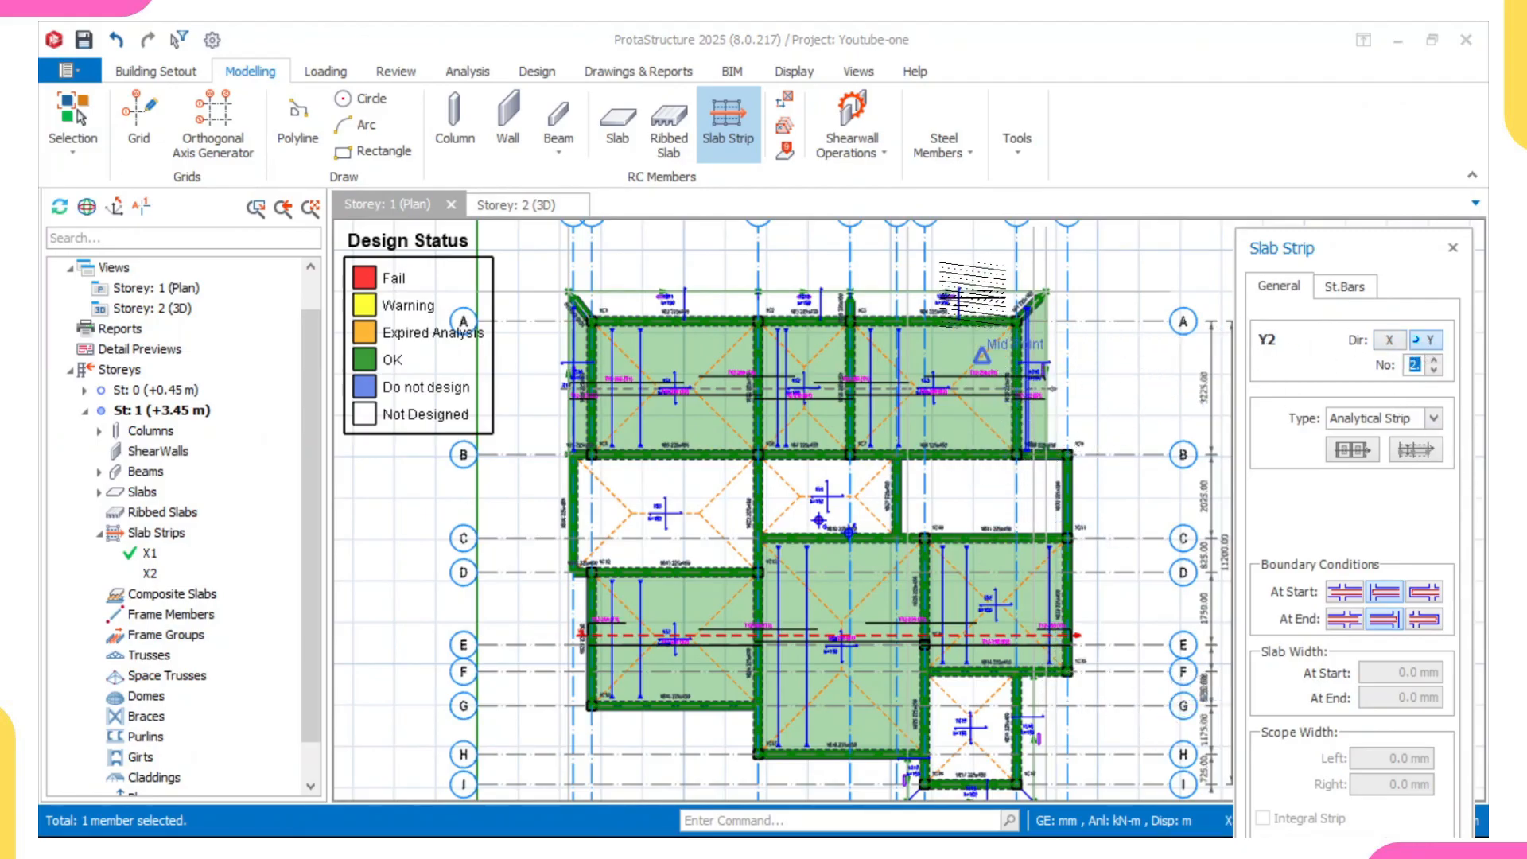
scroll(971, 295, up, 2)
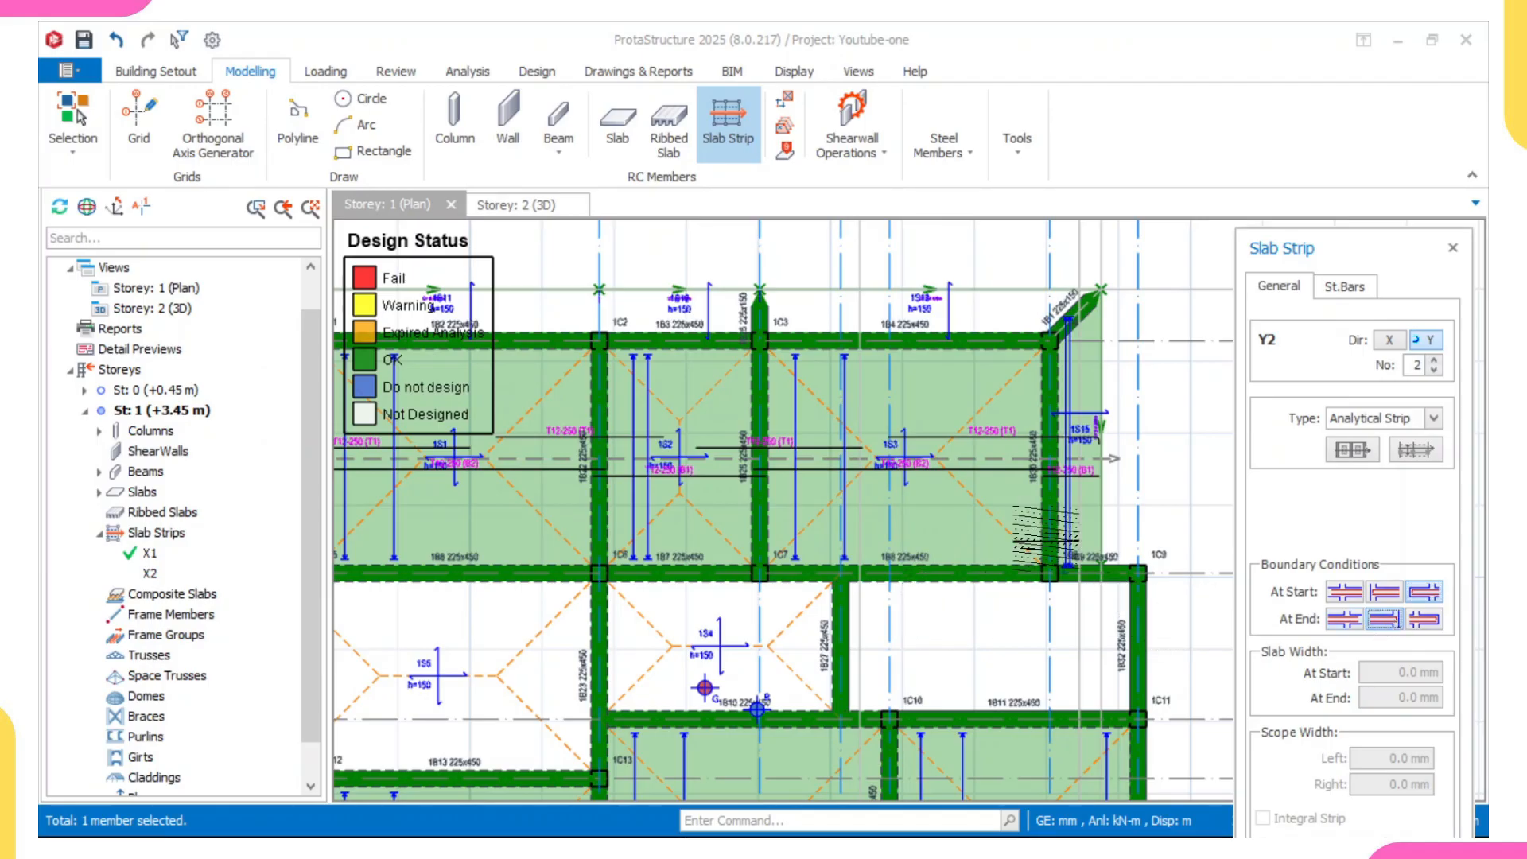
click(948, 265)
scroll(958, 609, up, 2)
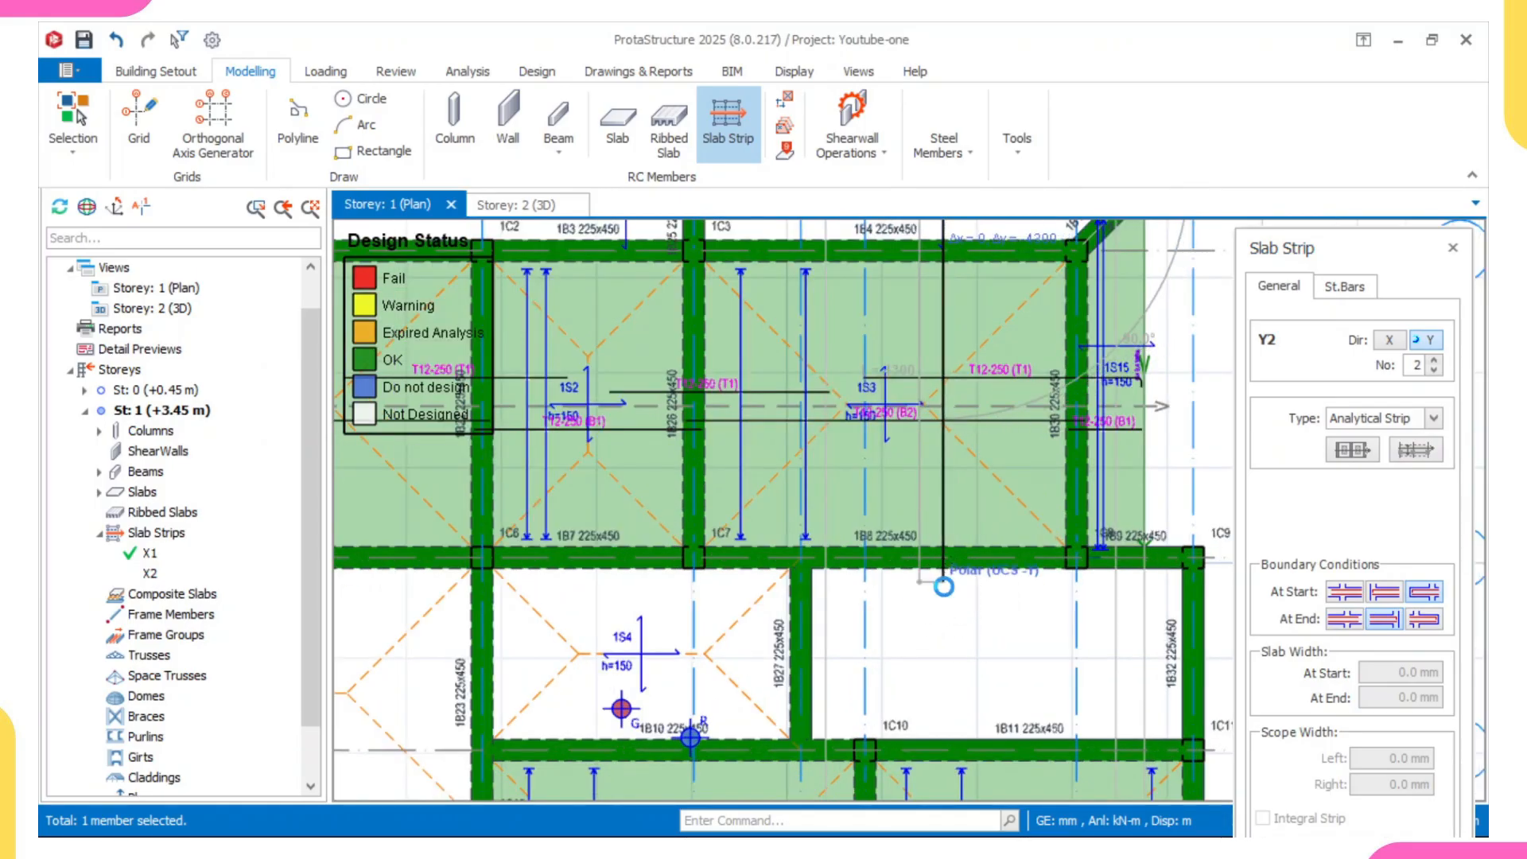
click(944, 587)
scroll(926, 485, down, 3)
scroll(775, 541, up, 3)
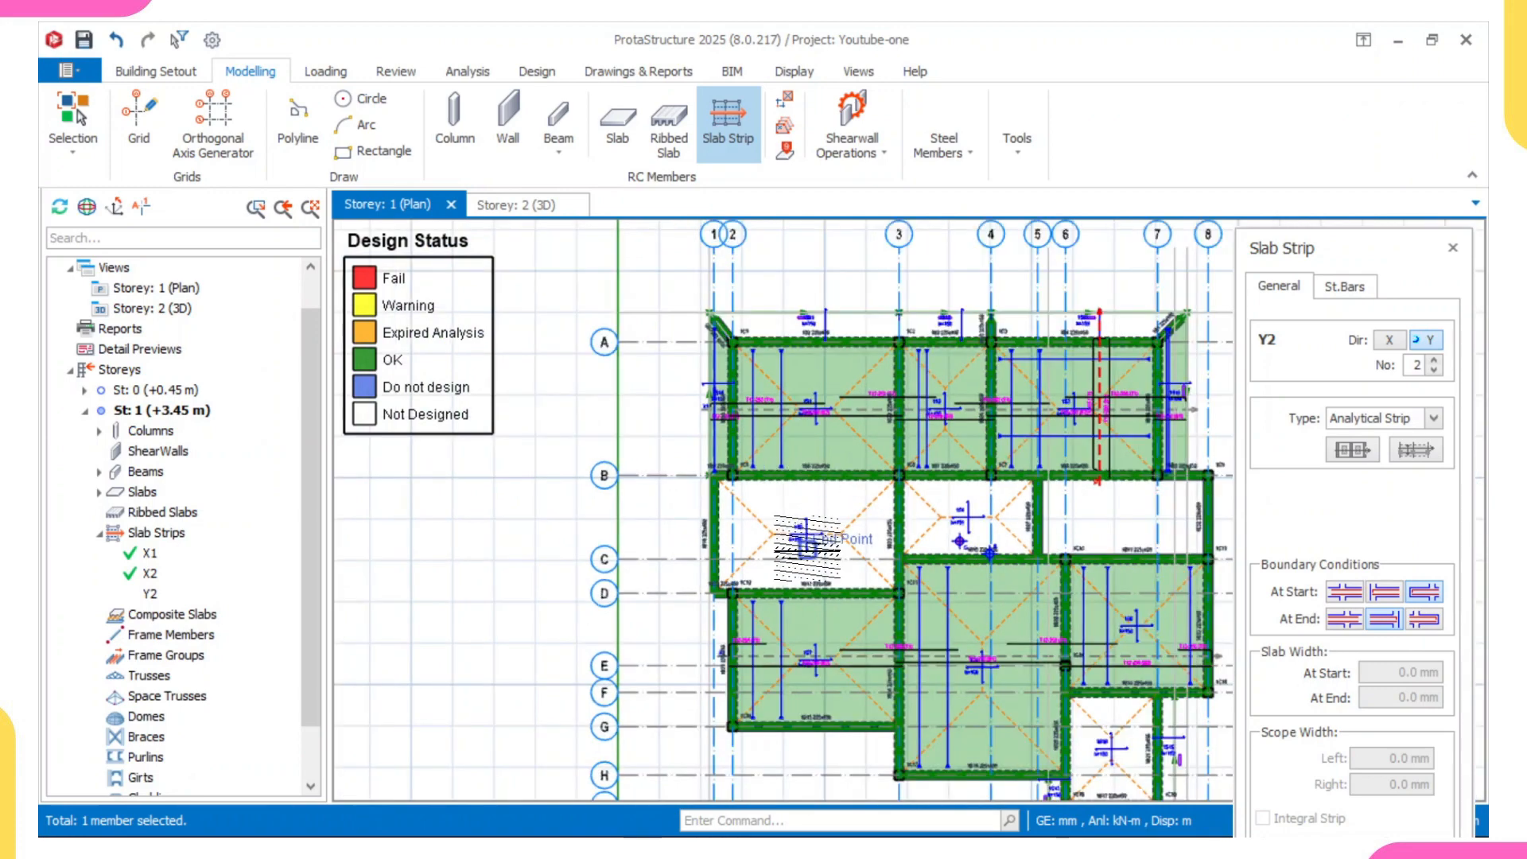
- Draw a Y-direction analytical strip about 10900 mm long through slabs 1S1, 1S5 and 1S7, with a cantilever start above axis A and discontinuous end below axis G
scroll(807, 493, up, 2)
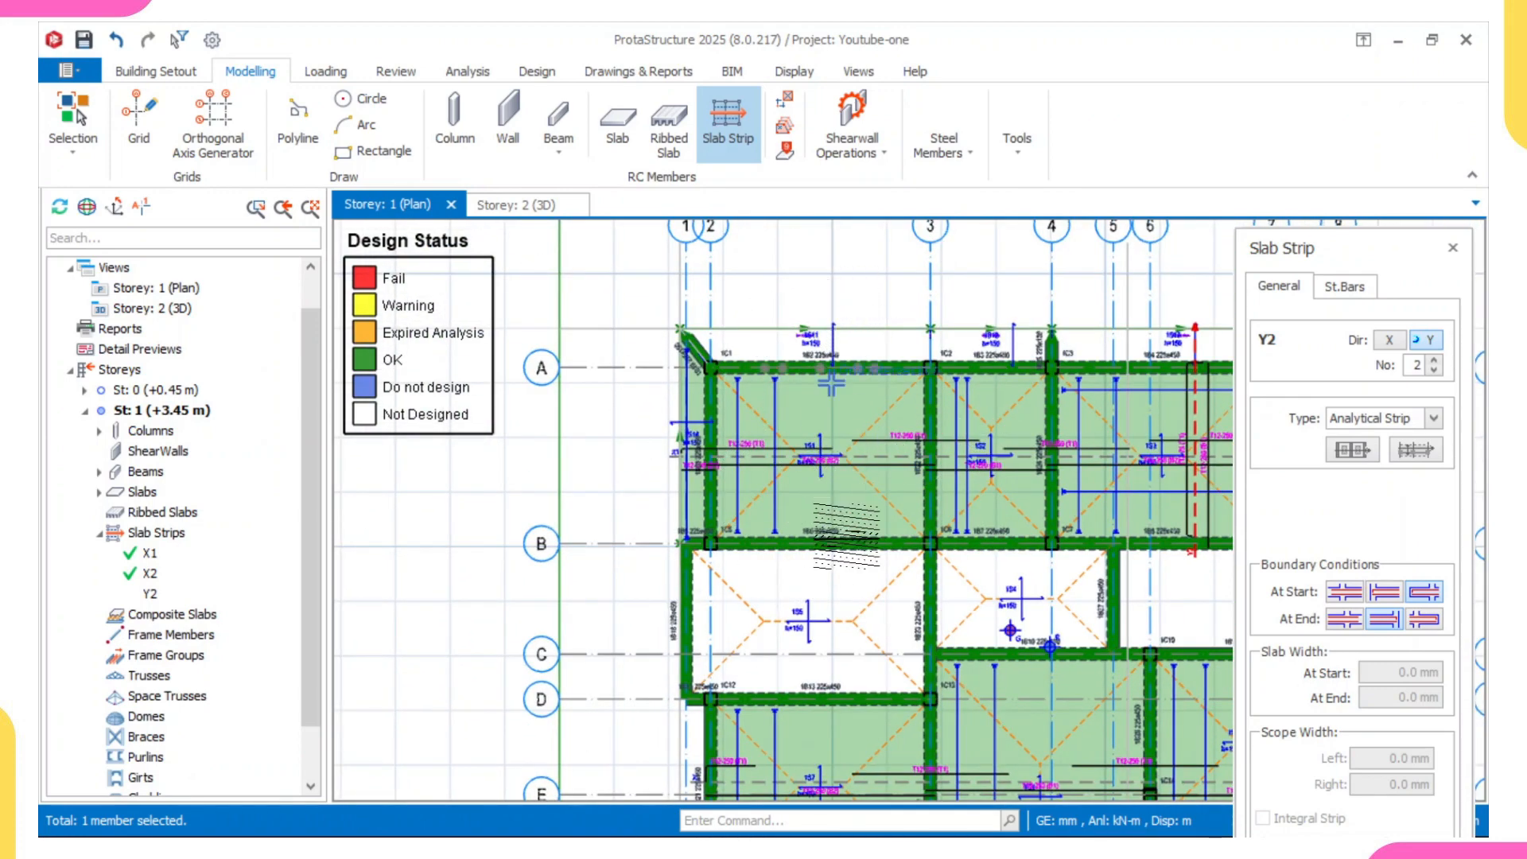
scroll(811, 342, down, 2)
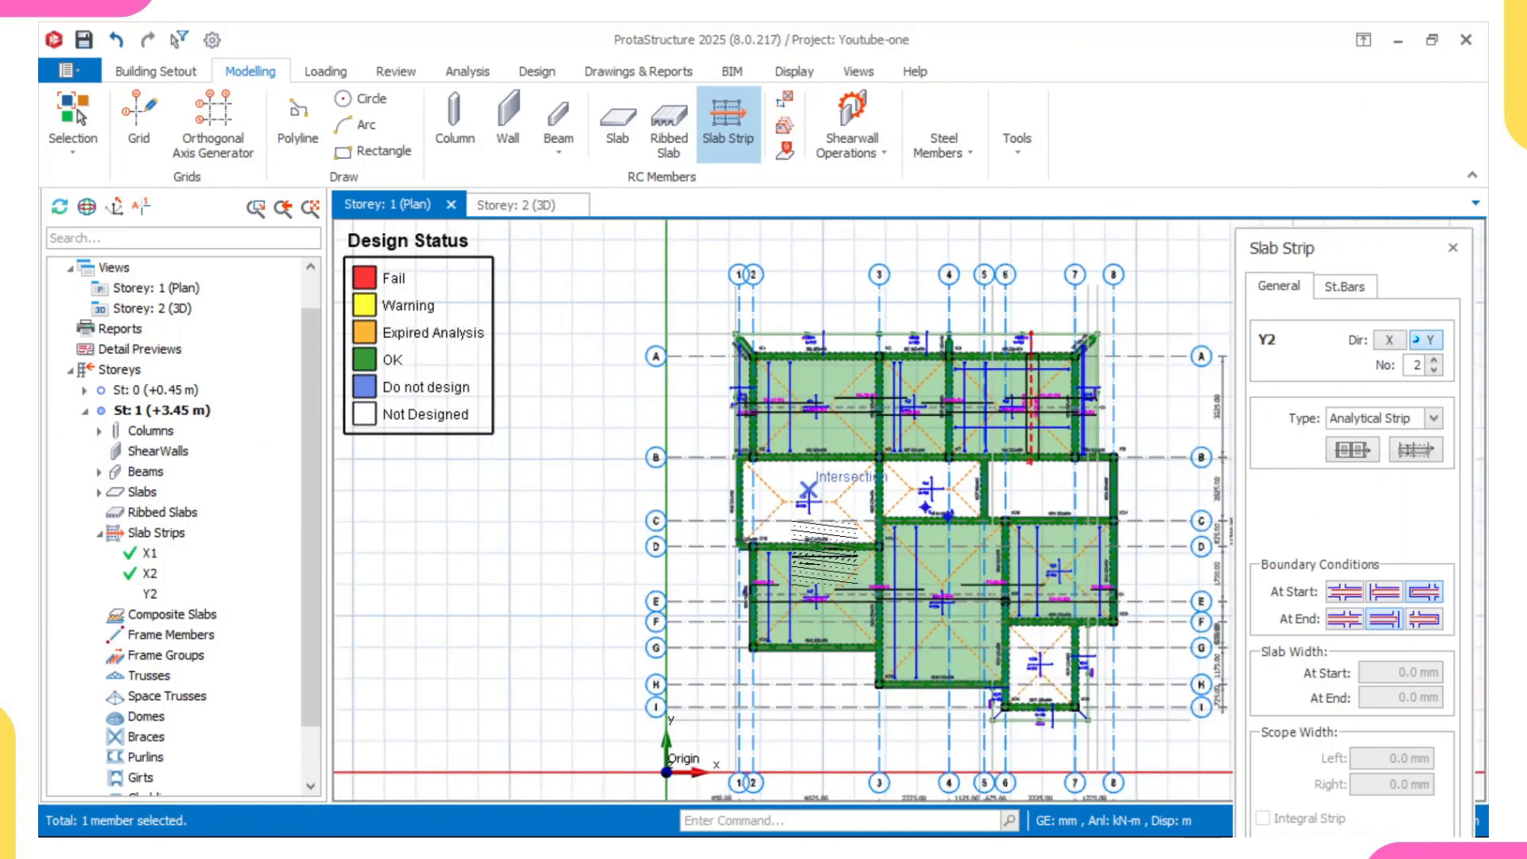
scroll(815, 455, up, 1)
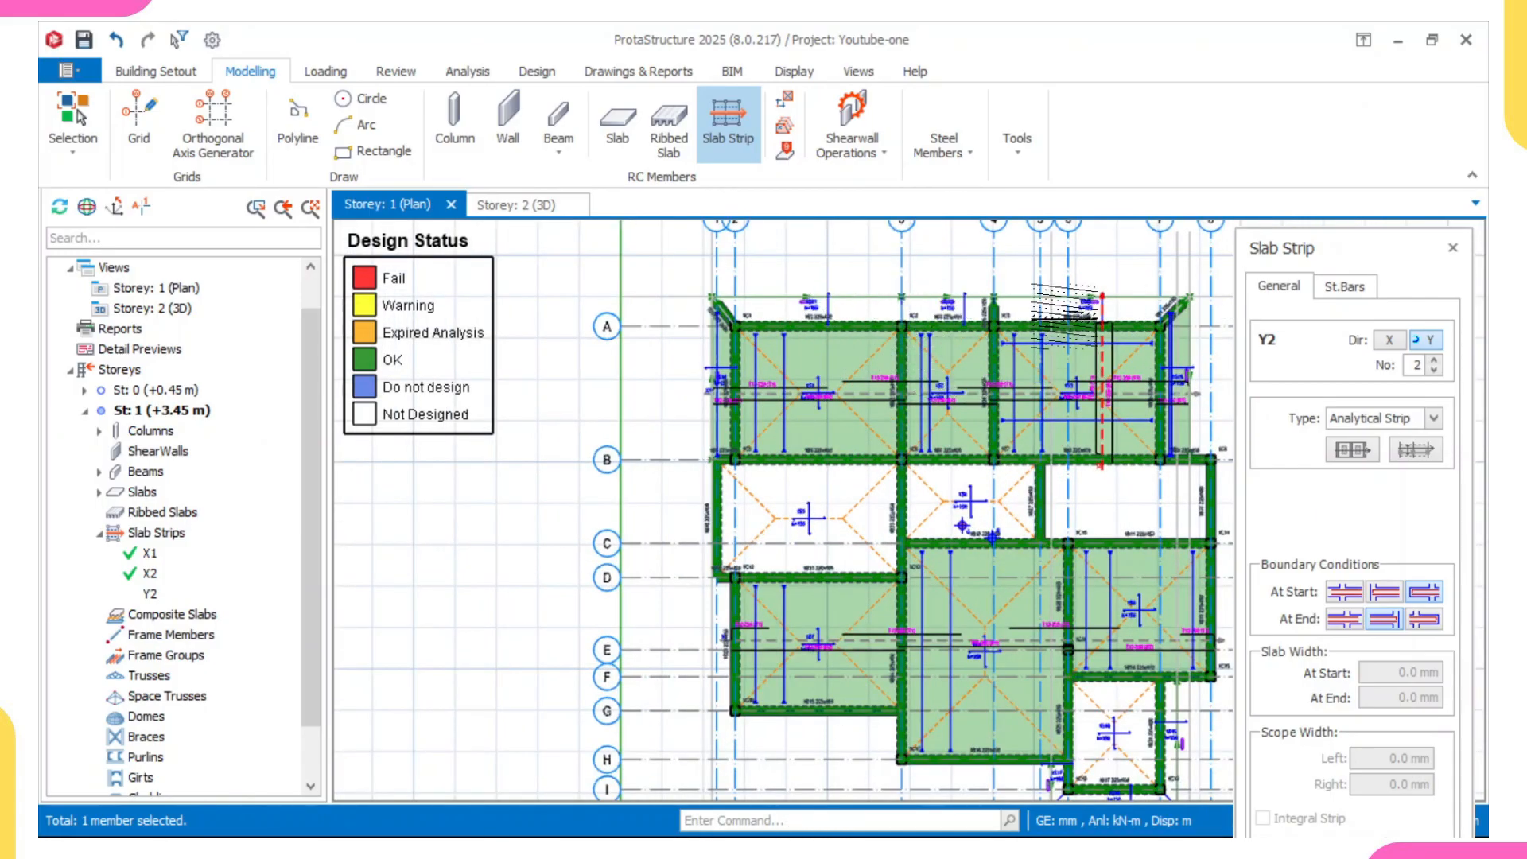
click(1428, 594)
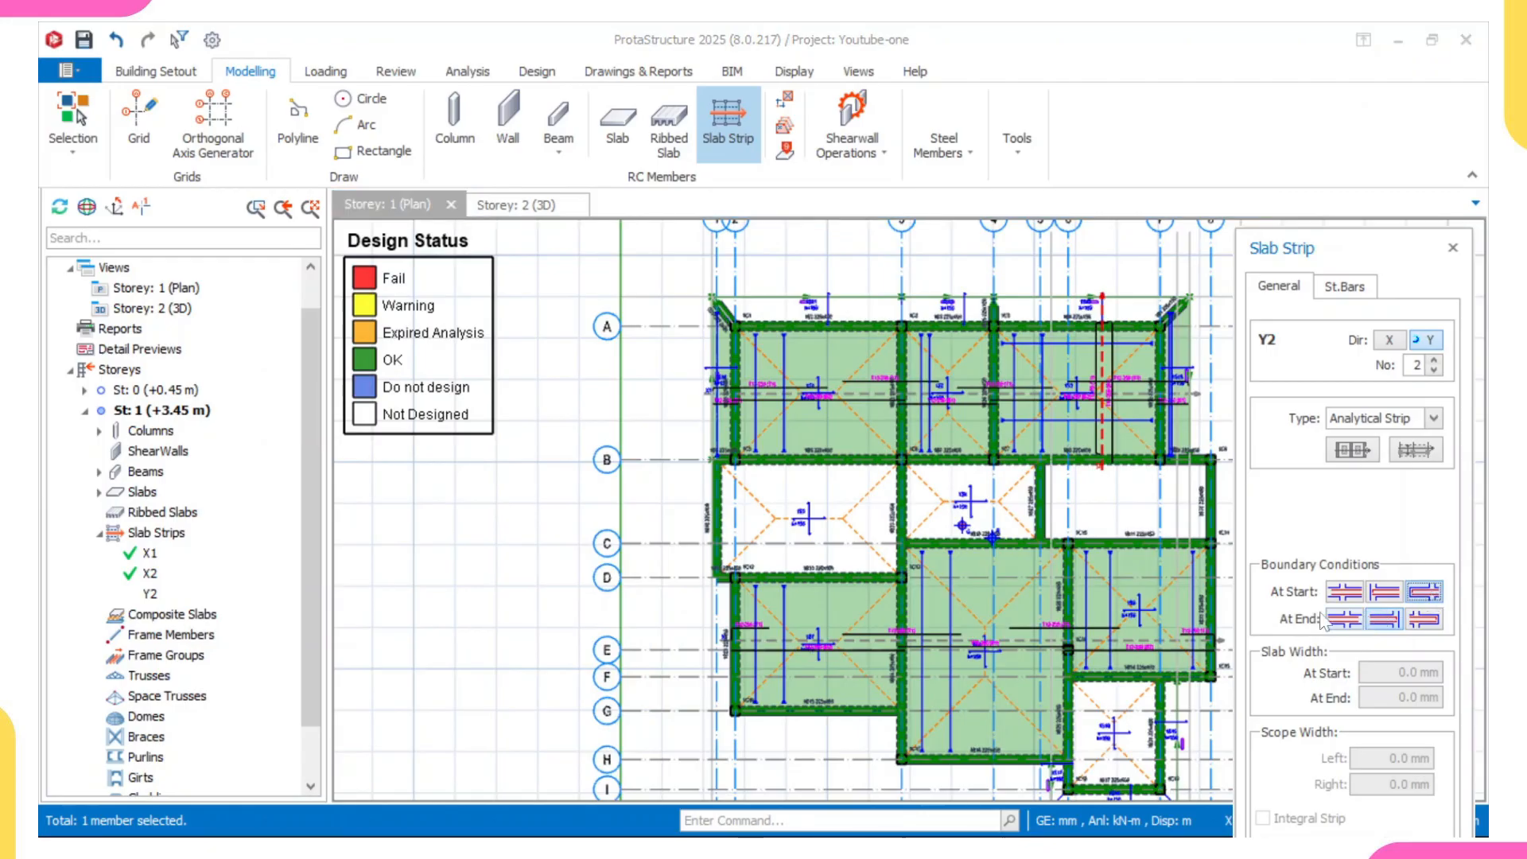
click(1388, 620)
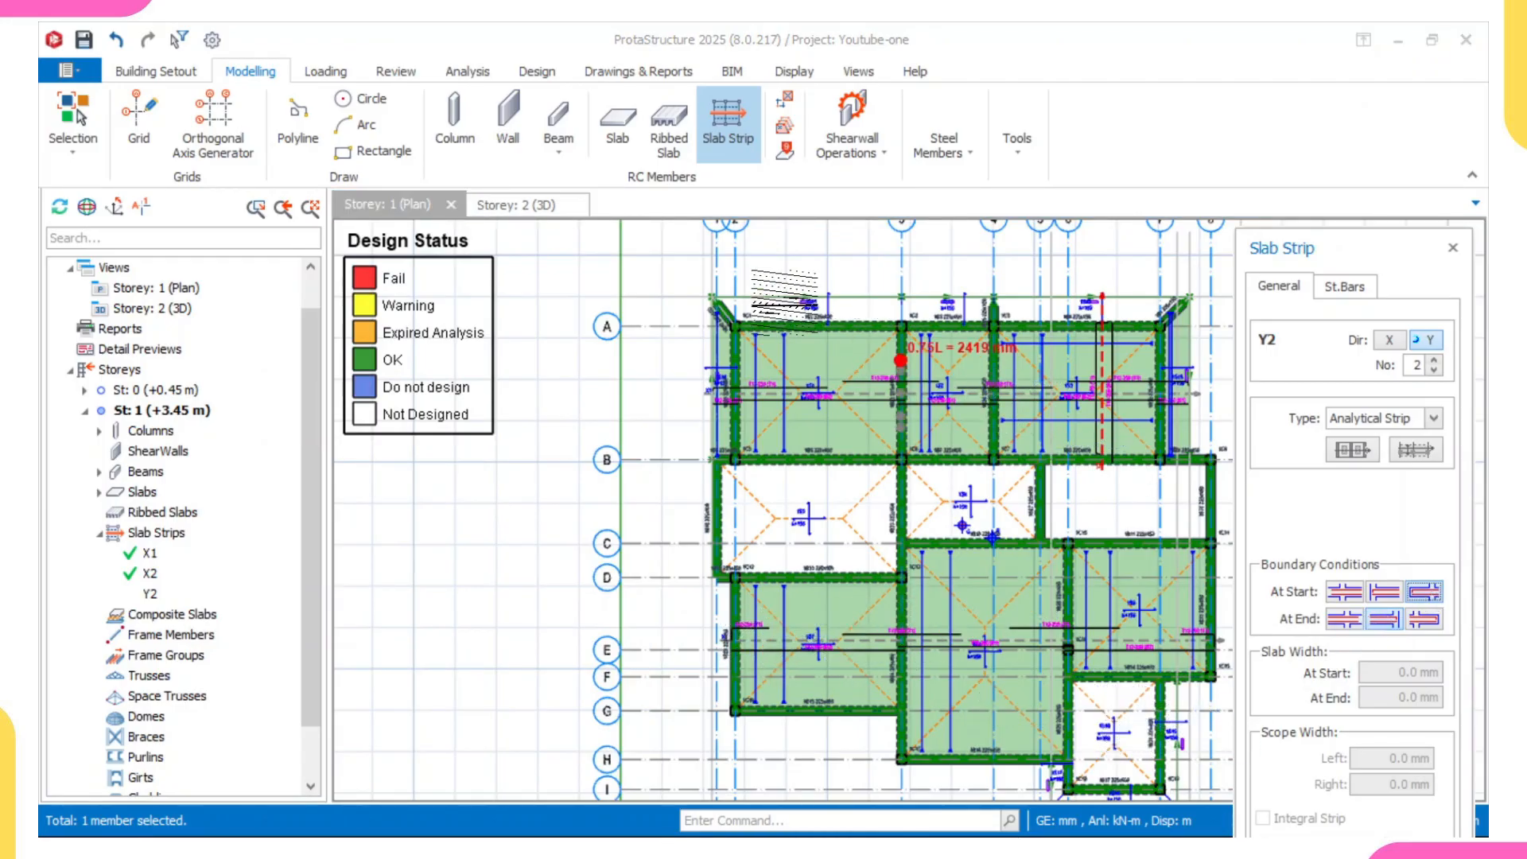
click(808, 283)
scroll(815, 302, up, 2)
scroll(846, 485, down, 3)
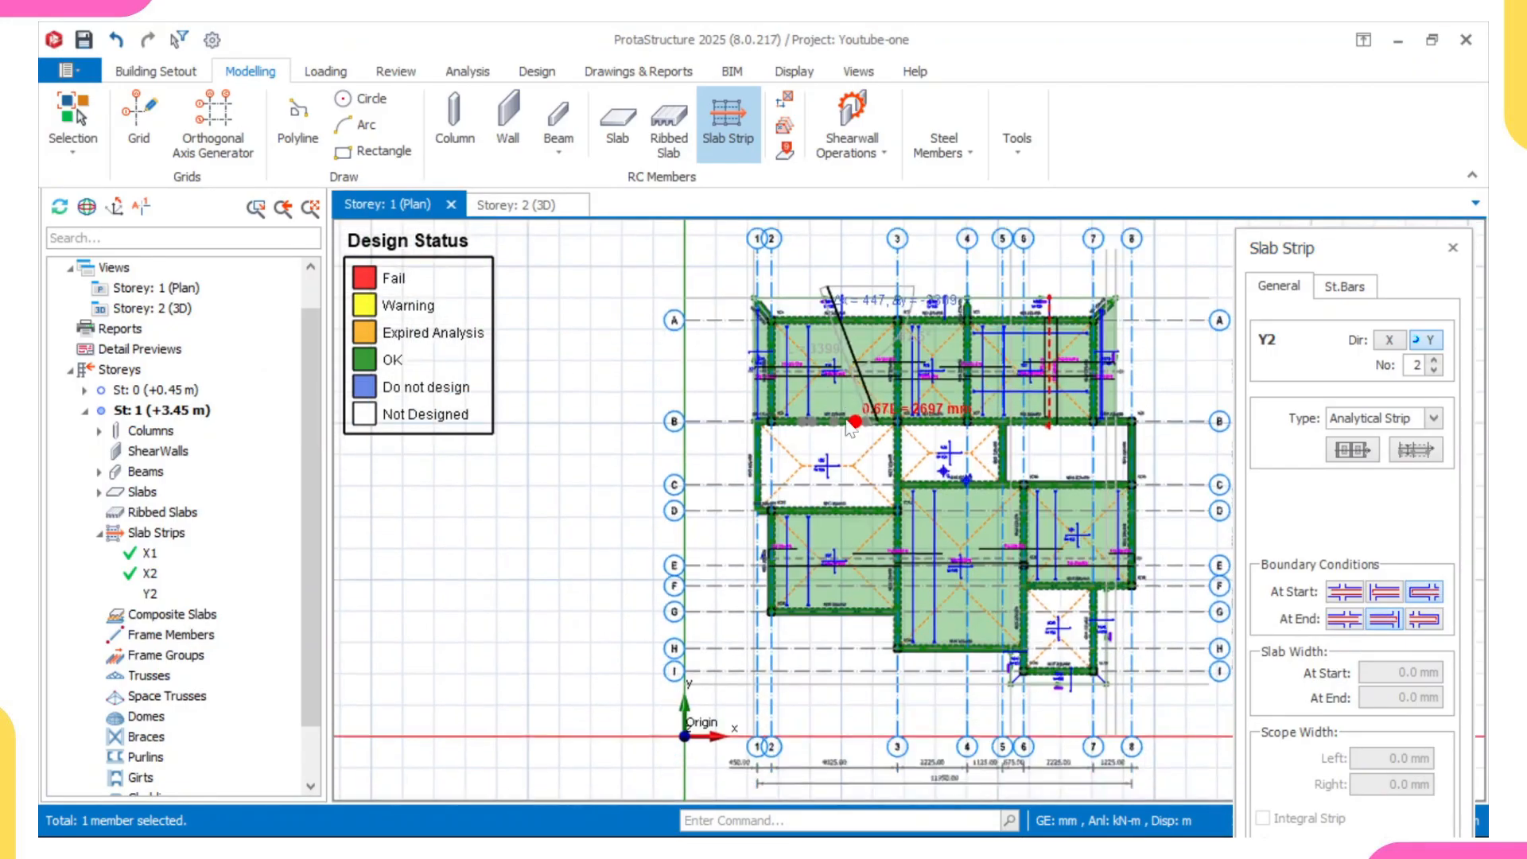
scroll(828, 613, up, 3)
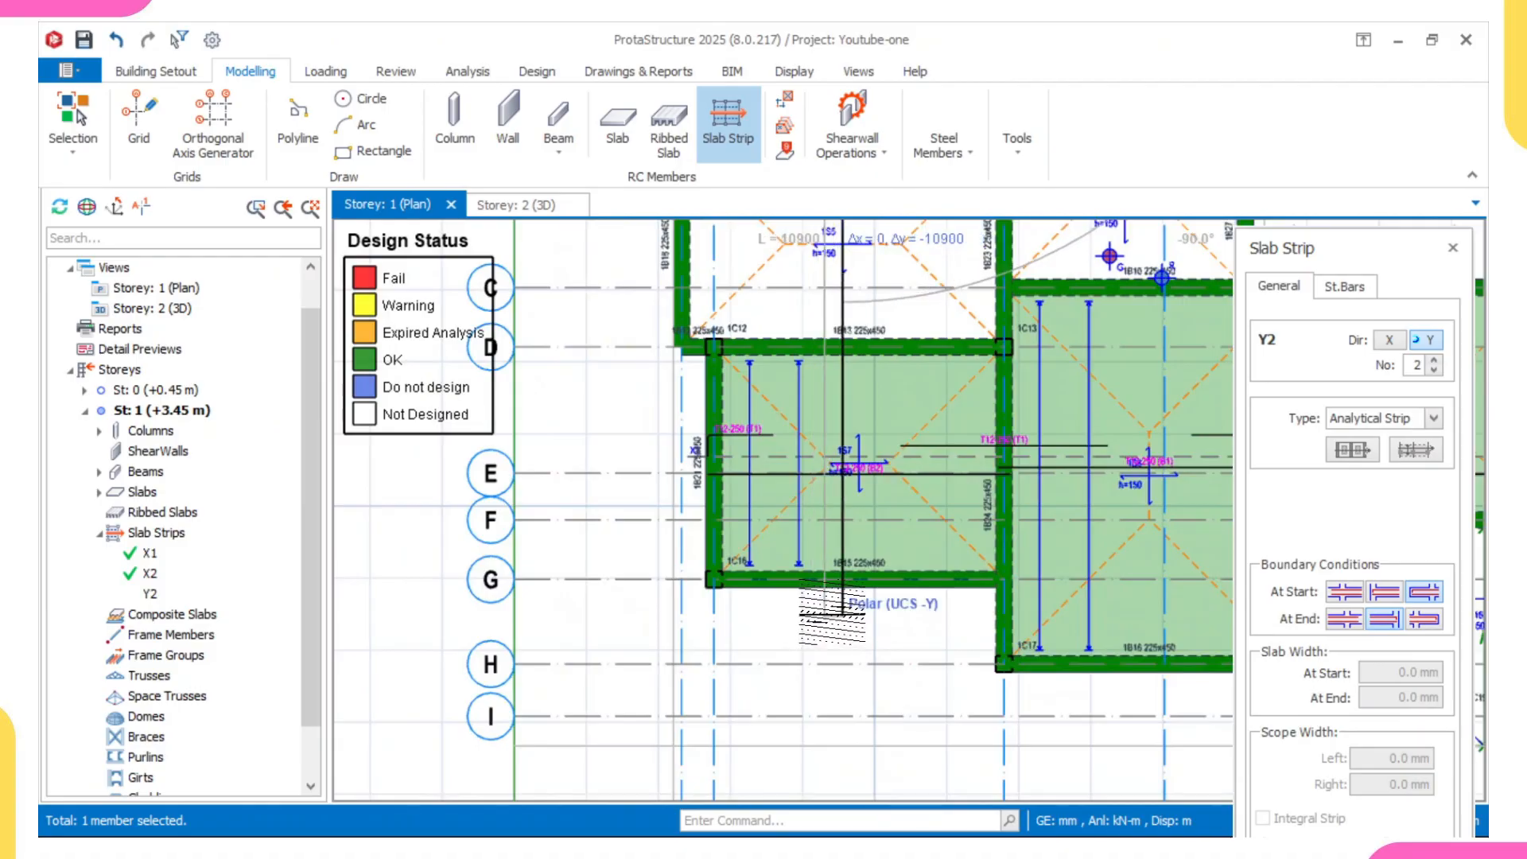
click(842, 609)
scroll(819, 541, down, 5)
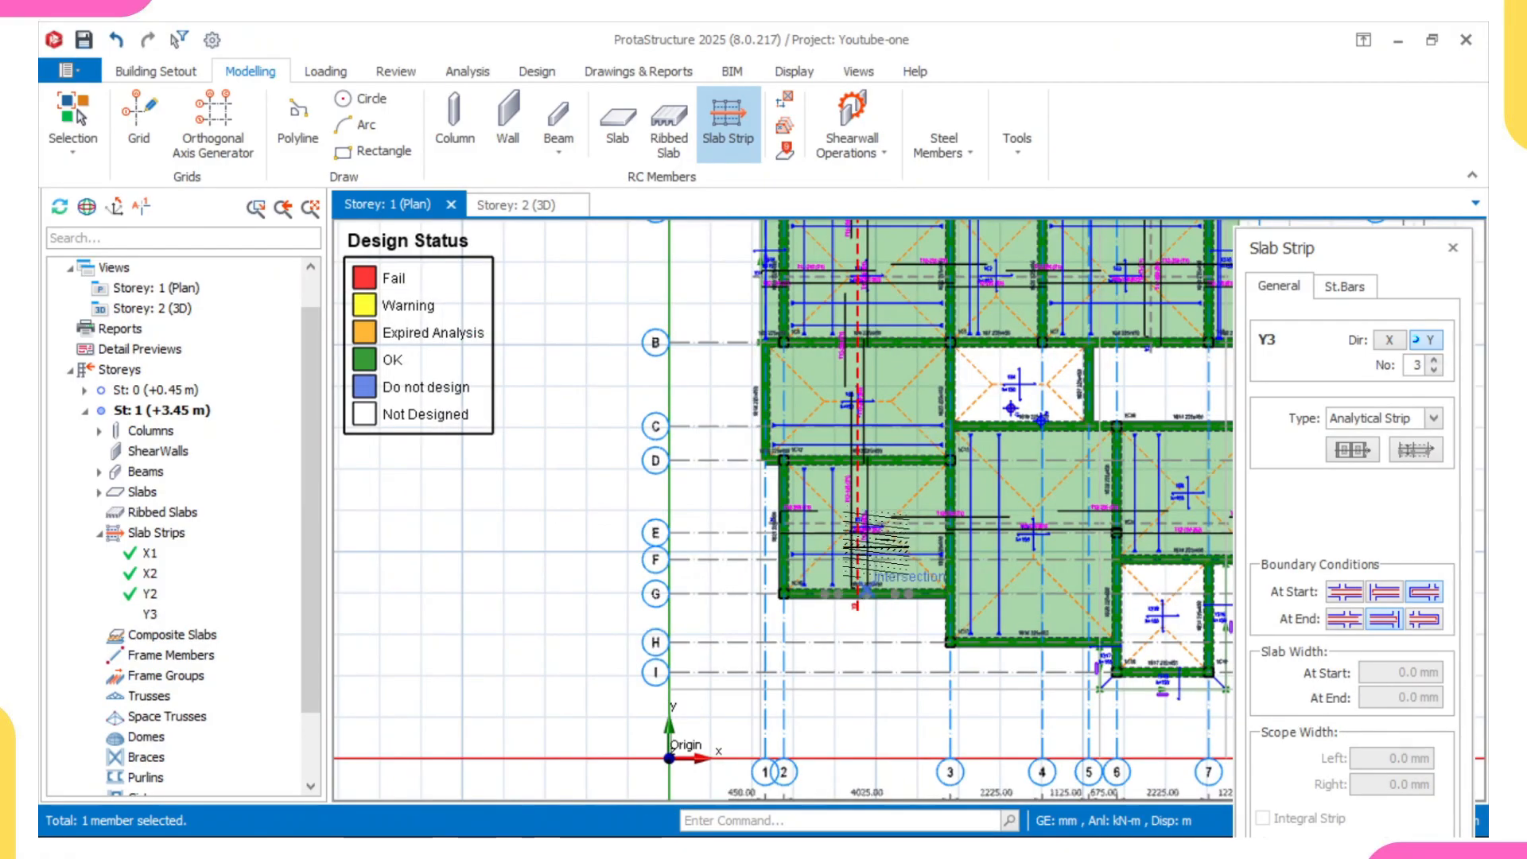
- Try a short Y-direction strip across slab 1S4 between axes B and C with both ends continuous, and undo it
scroll(807, 527, up, 3)
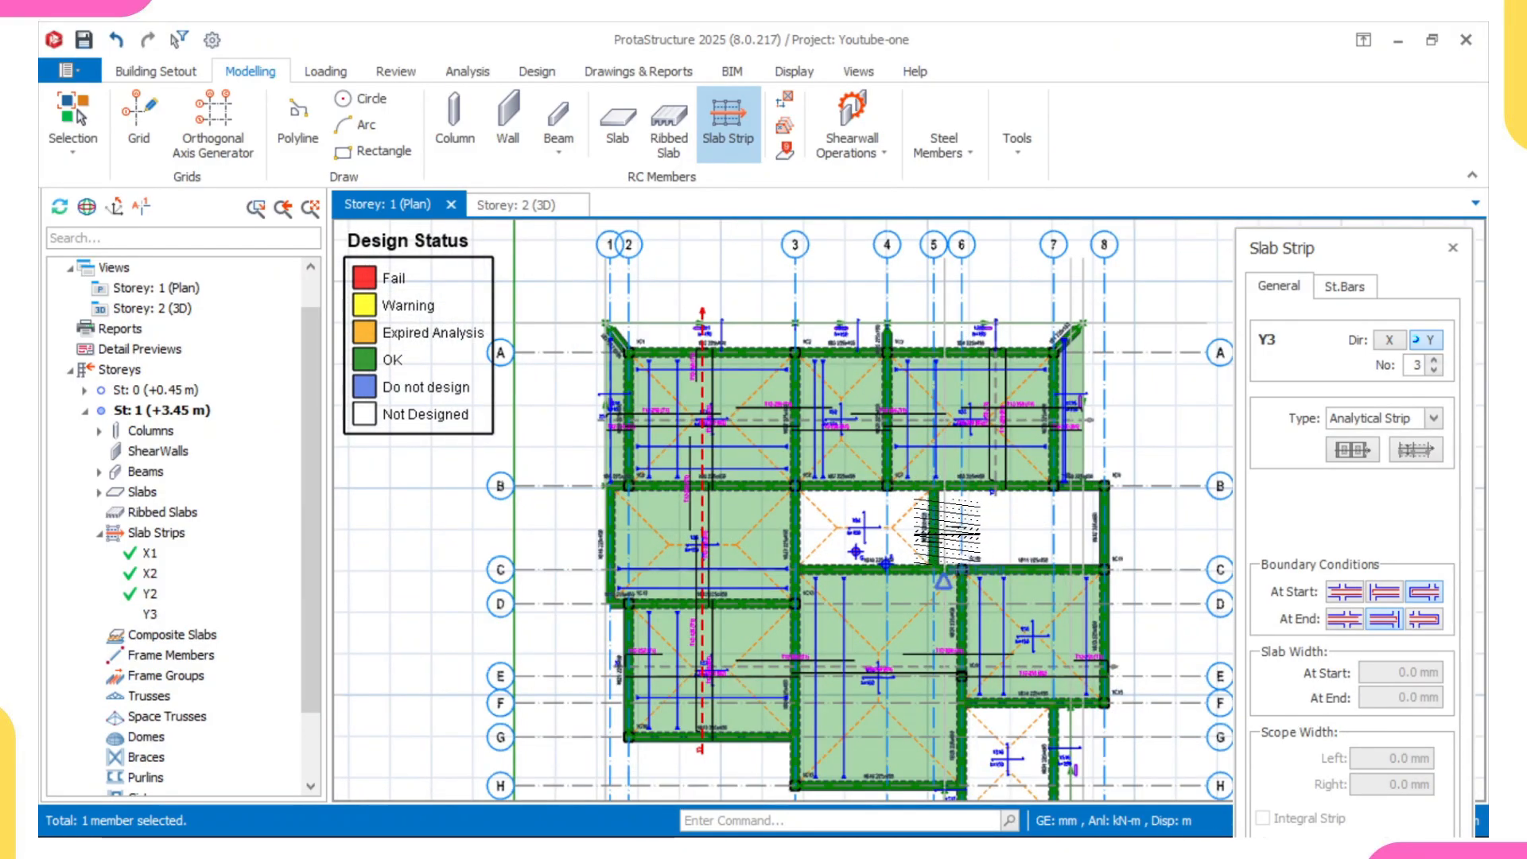
scroll(906, 517, up, 3)
scroll(906, 541, down, 3)
scroll(756, 445, up, 3)
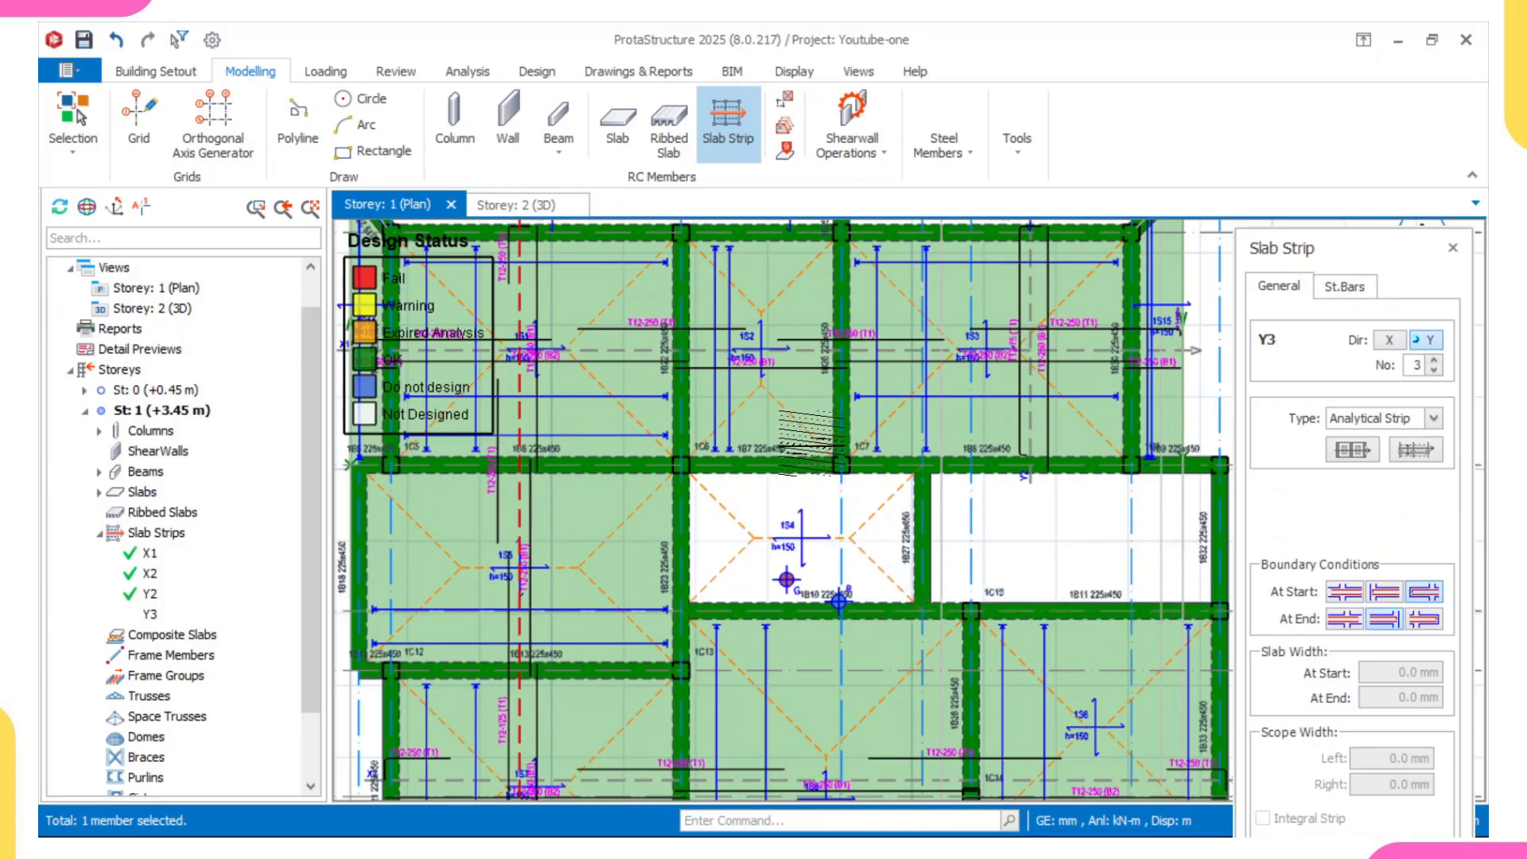
click(1344, 596)
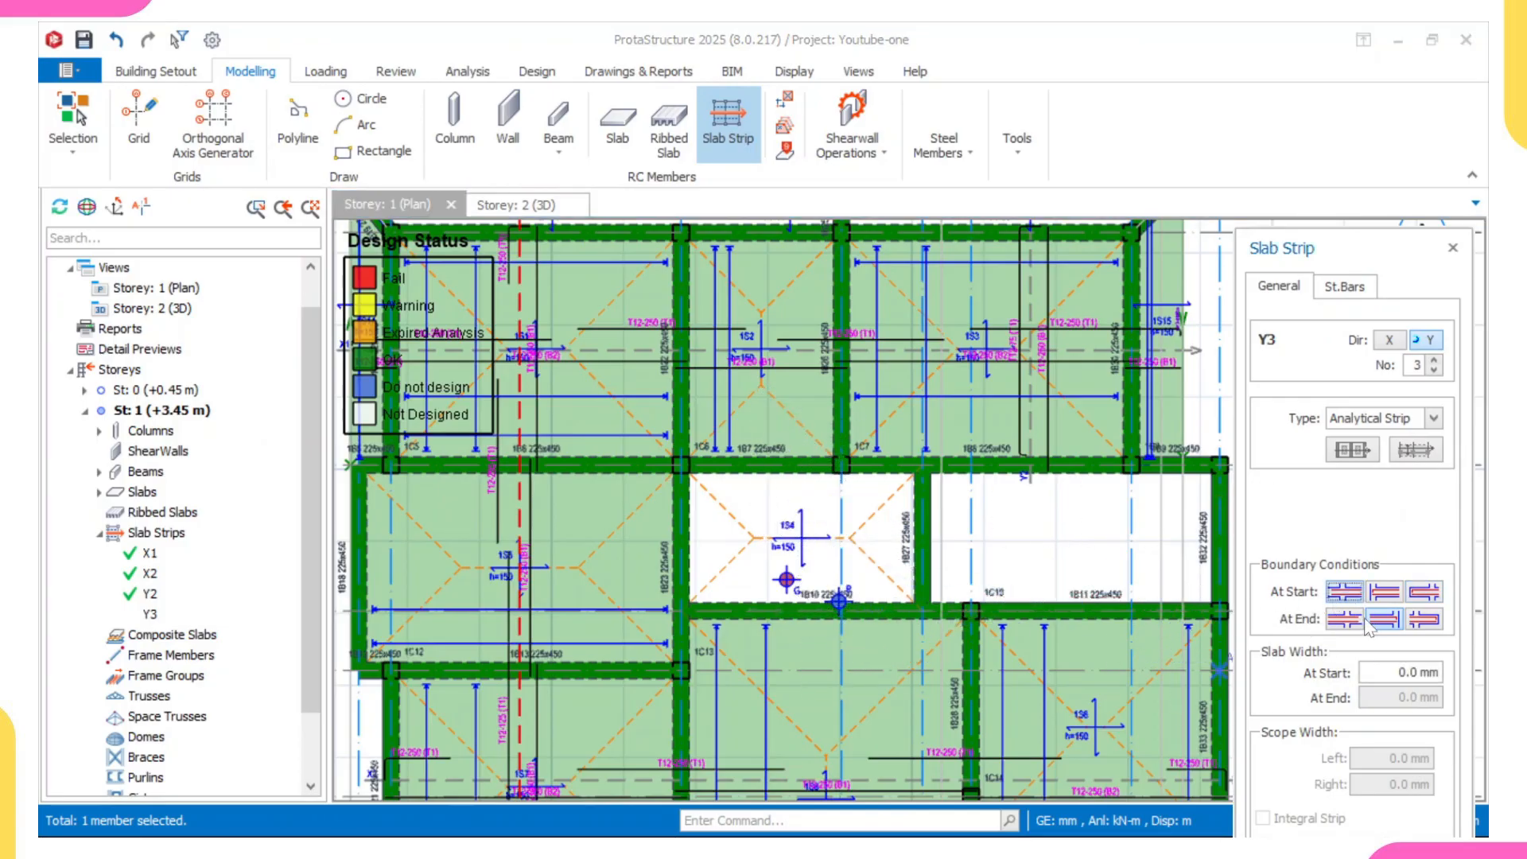
click(1355, 618)
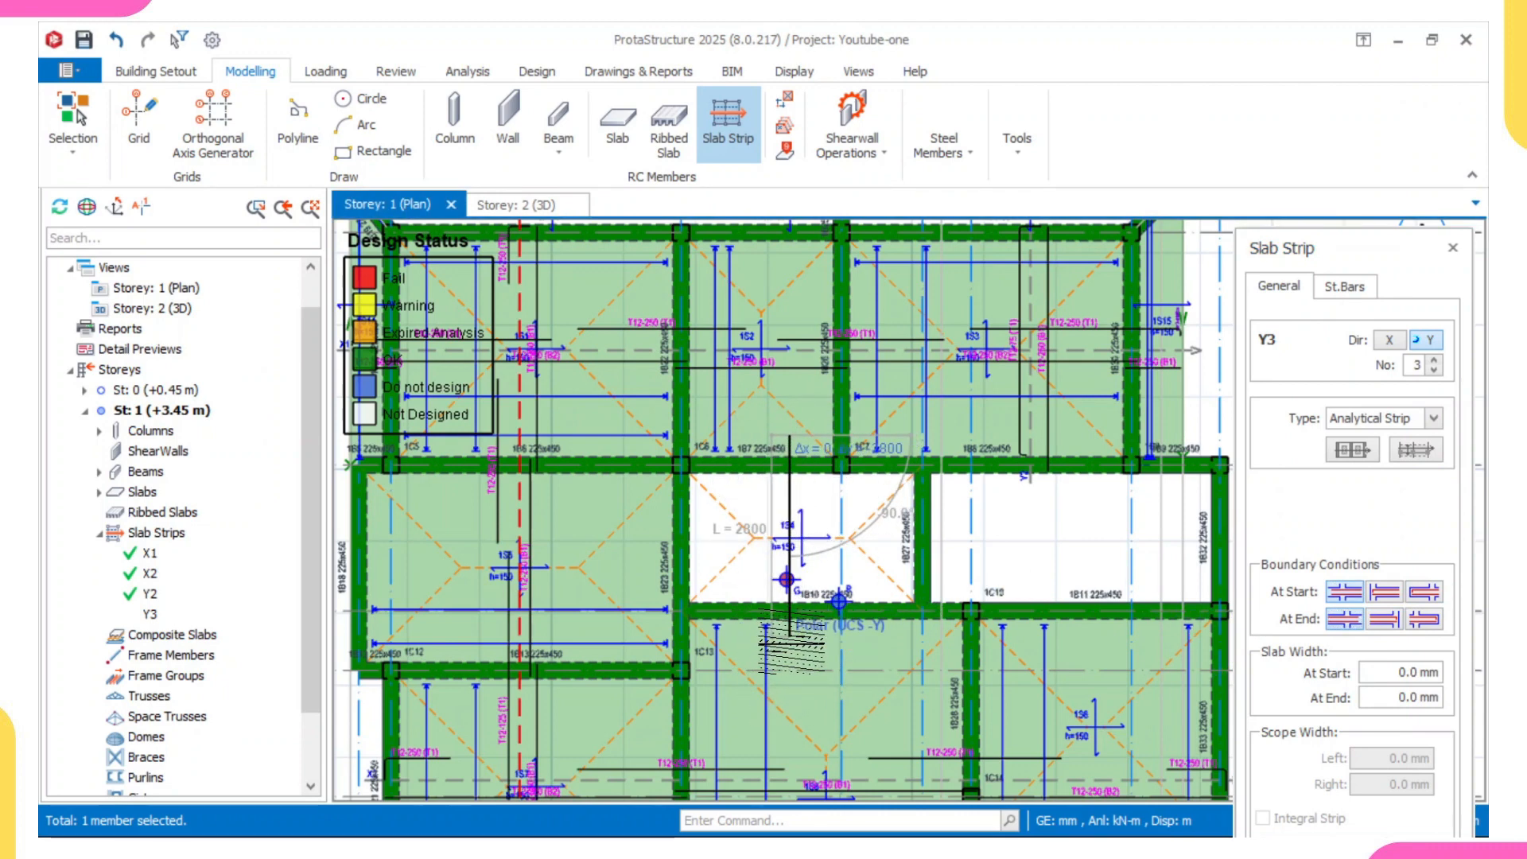
click(791, 636)
scroll(1093, 668, down, 4)
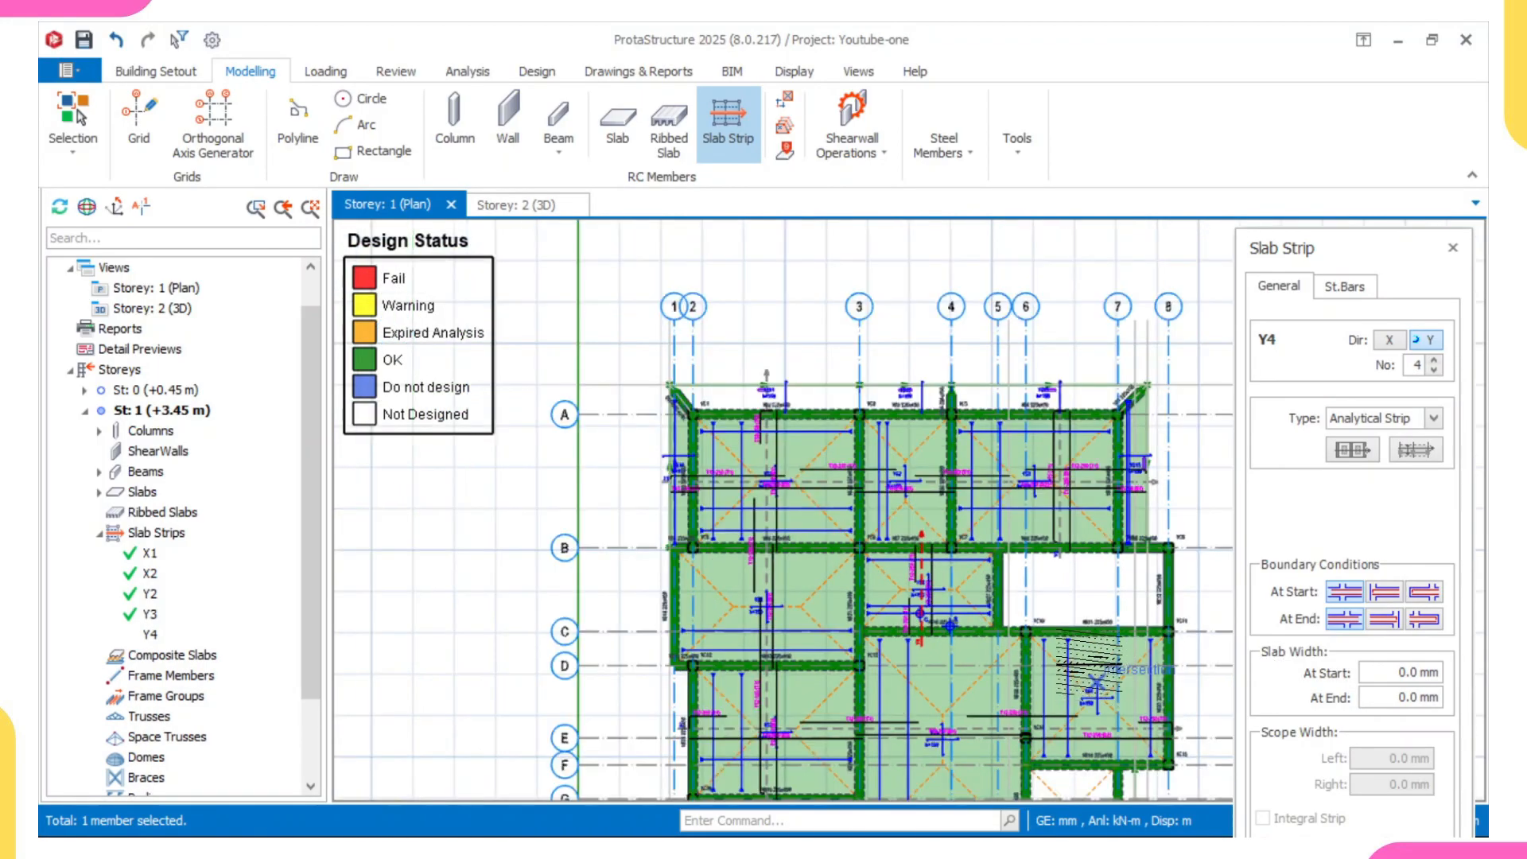
scroll(1095, 682, down, 3)
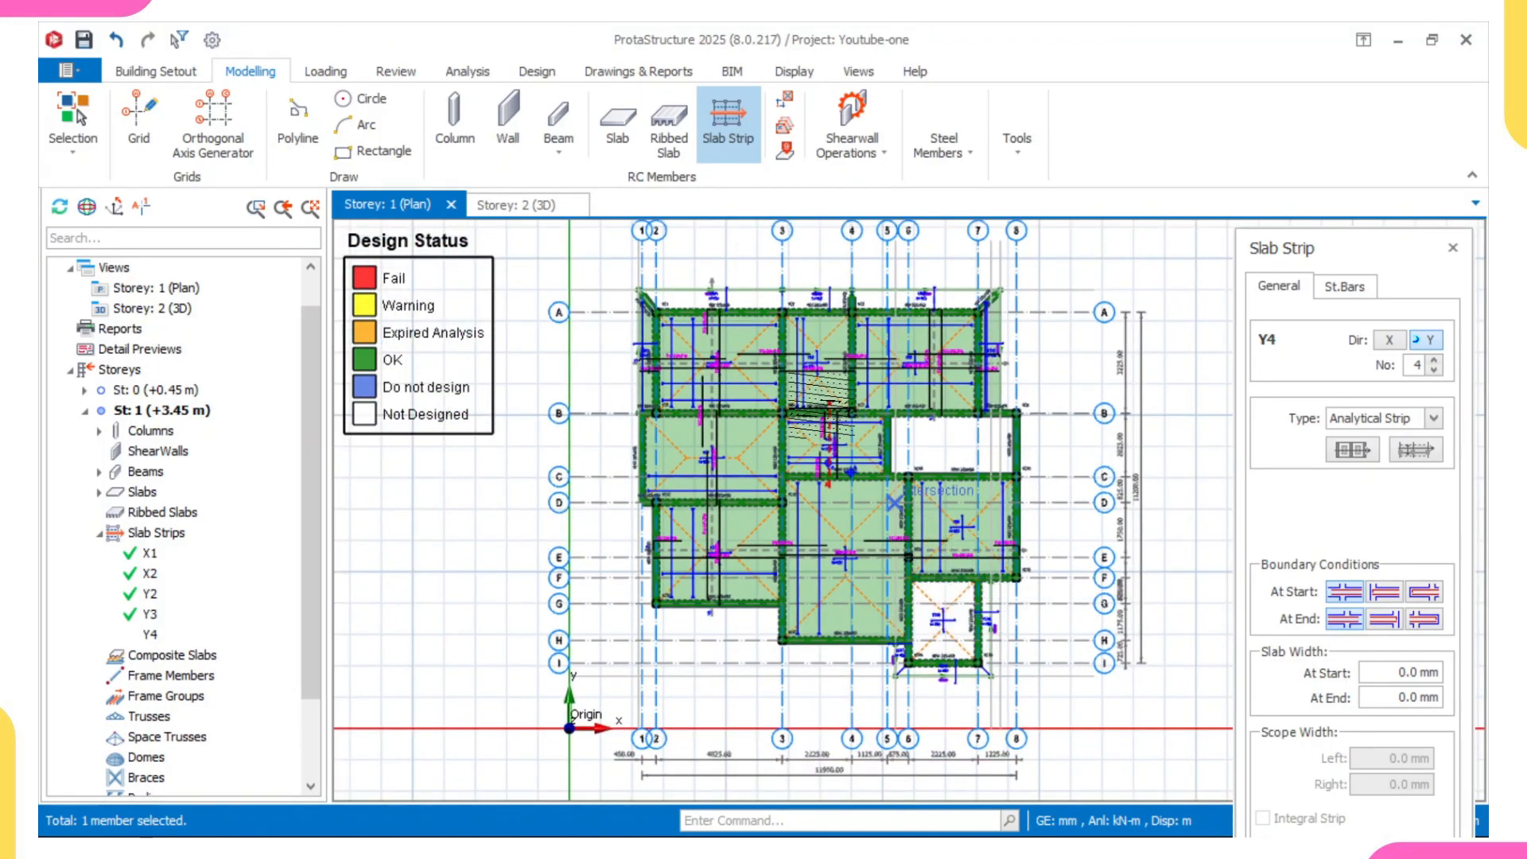
key(Escape)
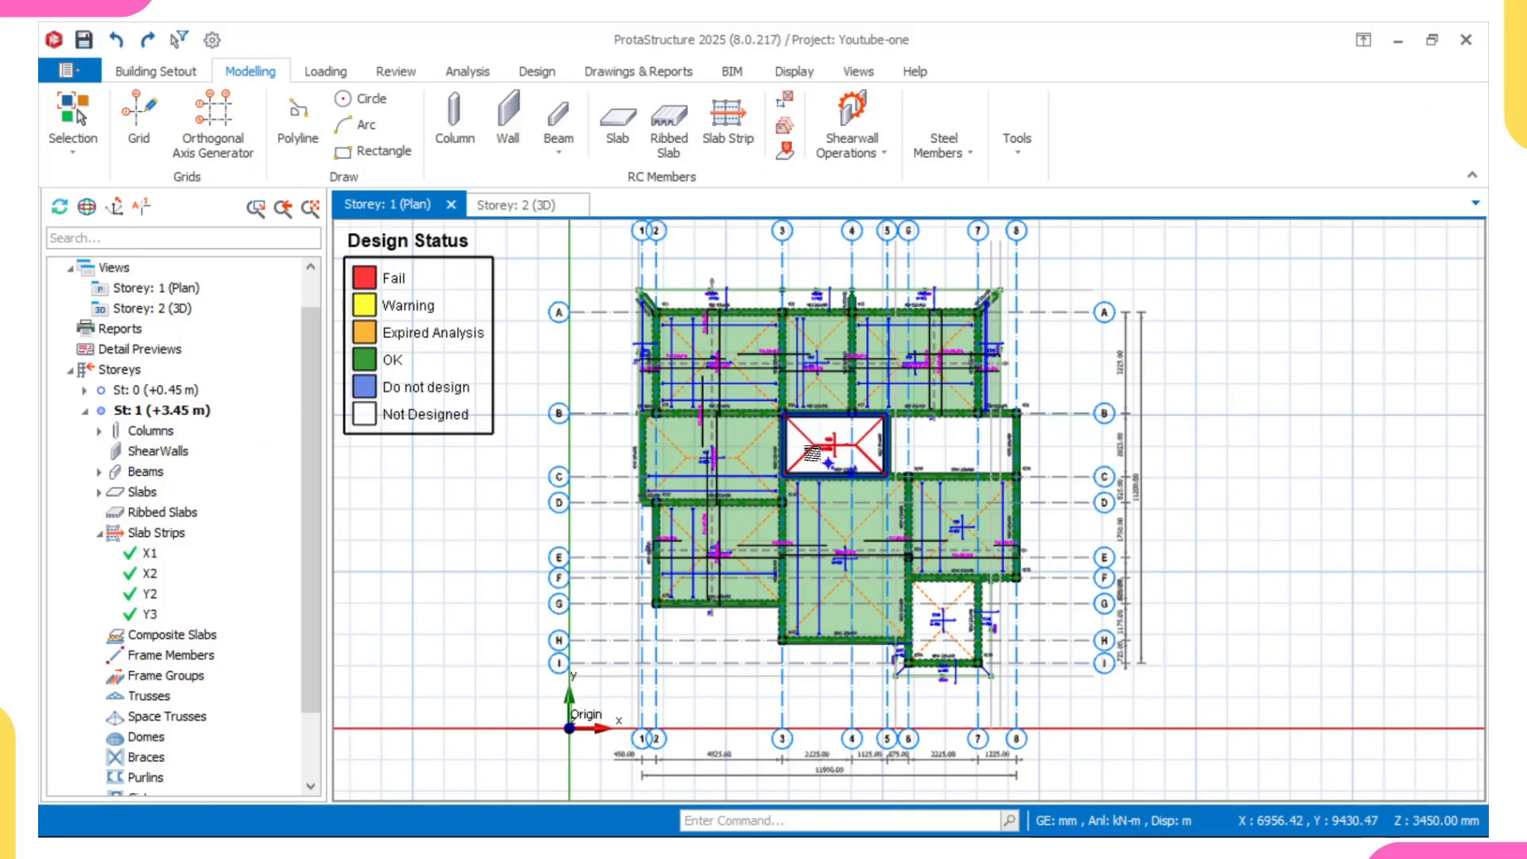
- Examine the slab strip reinforcement over the beam between slabs 1S1 and 1S2, and in slabs 1S5 and 1S7
scroll(811, 456, up, 2)
scroll(811, 456, down, 4)
scroll(811, 455, up, 2)
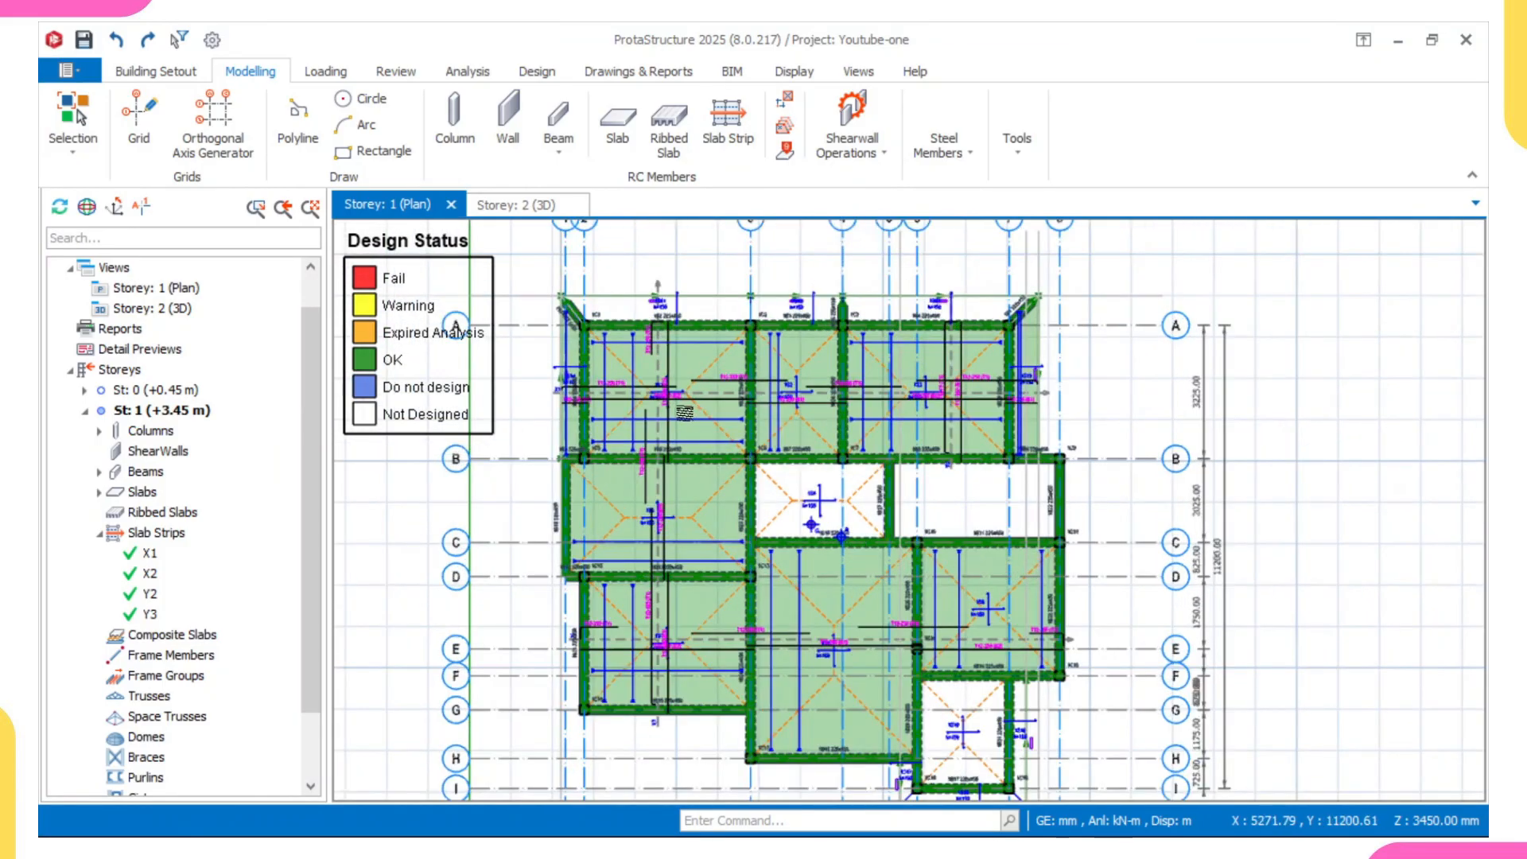
scroll(732, 404, up, 6)
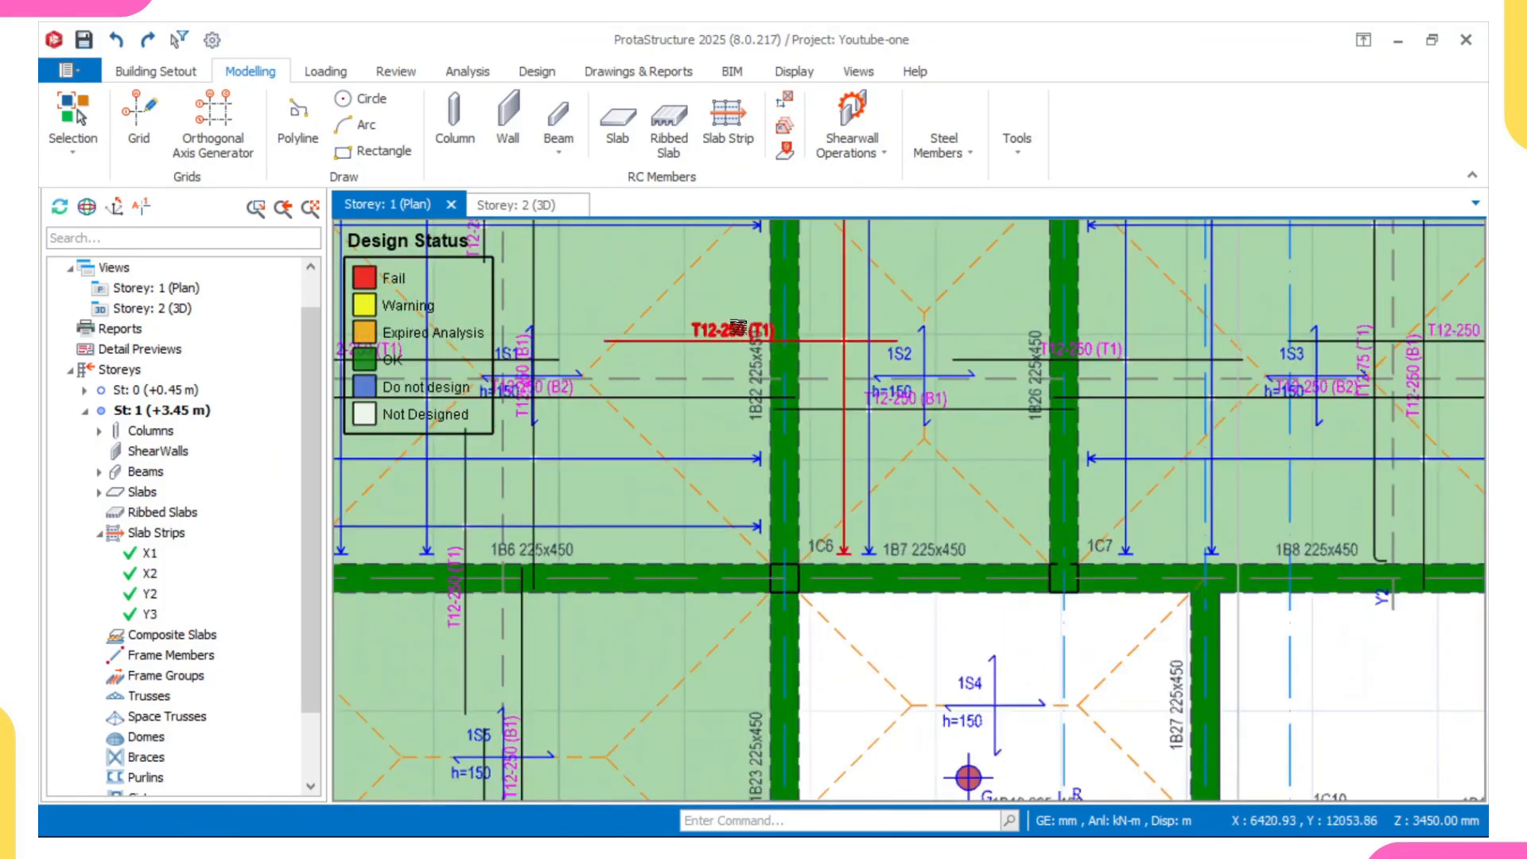
click(755, 442)
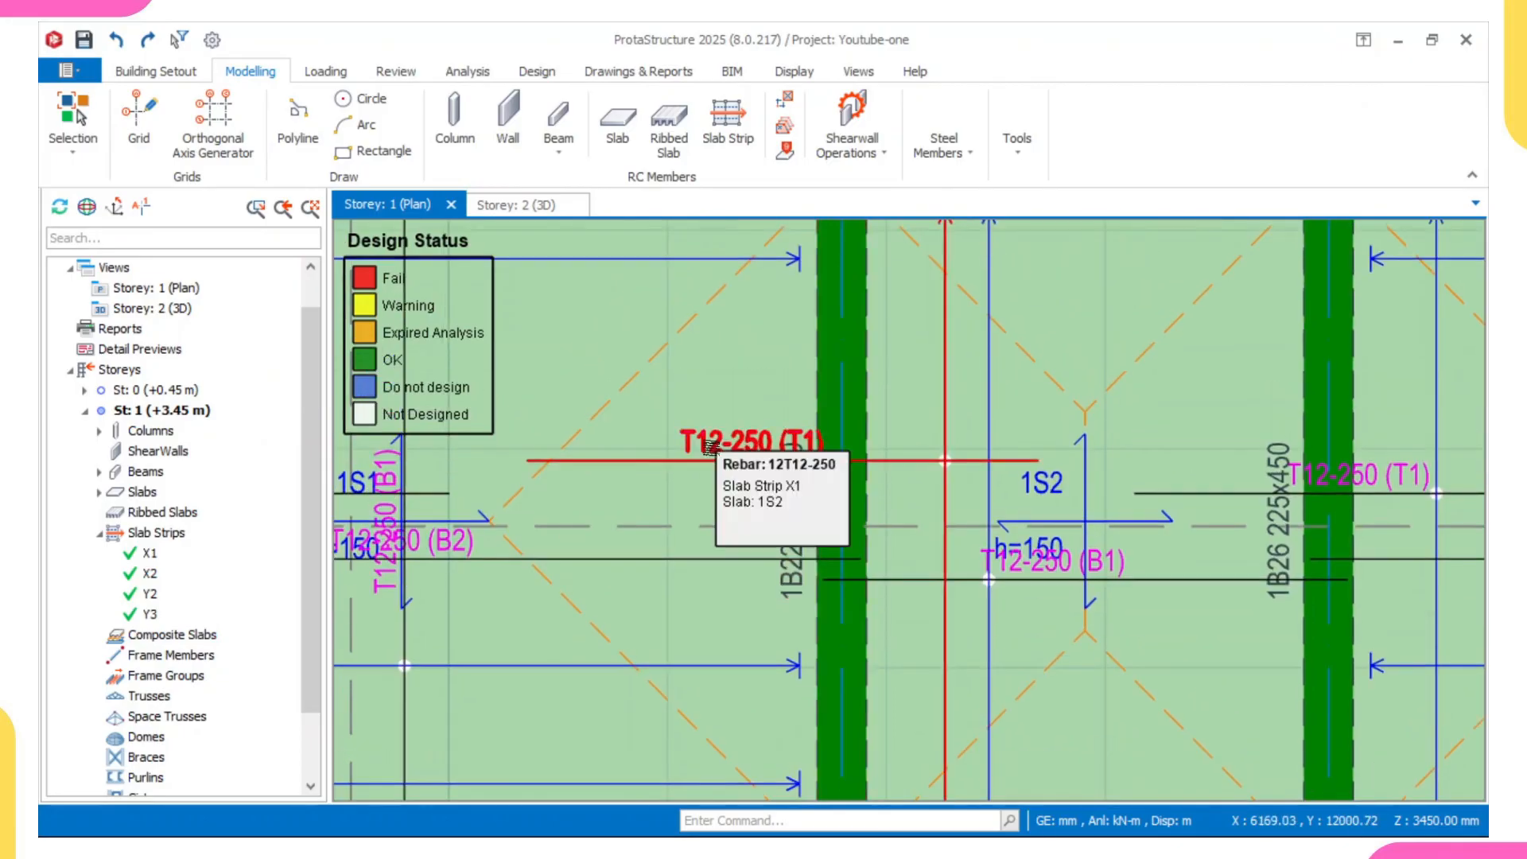
scroll(745, 445, down, 3)
scroll(888, 521, up, 6)
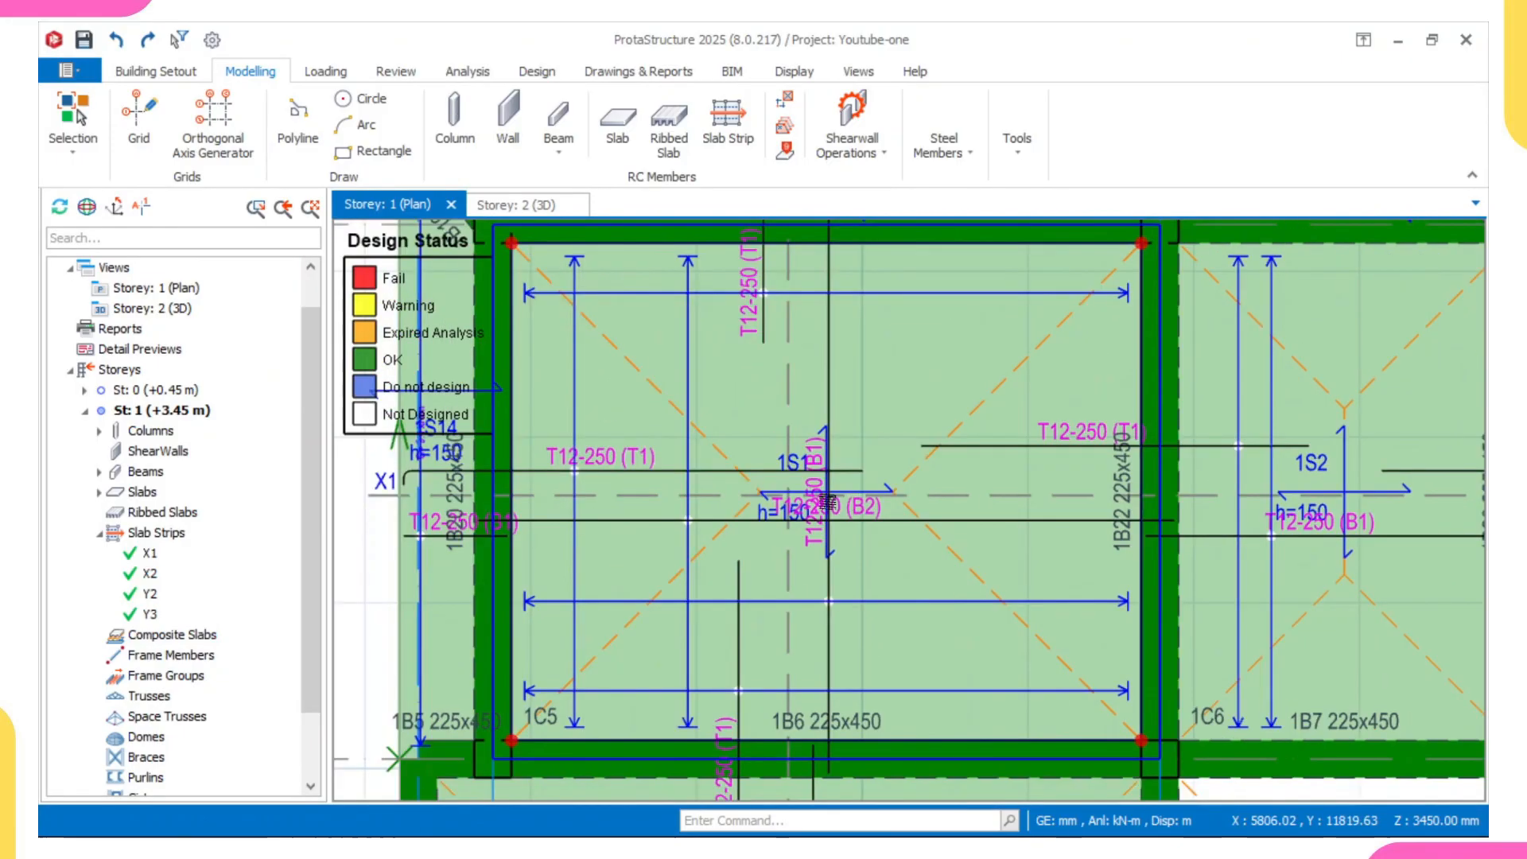
scroll(890, 521, down, 4)
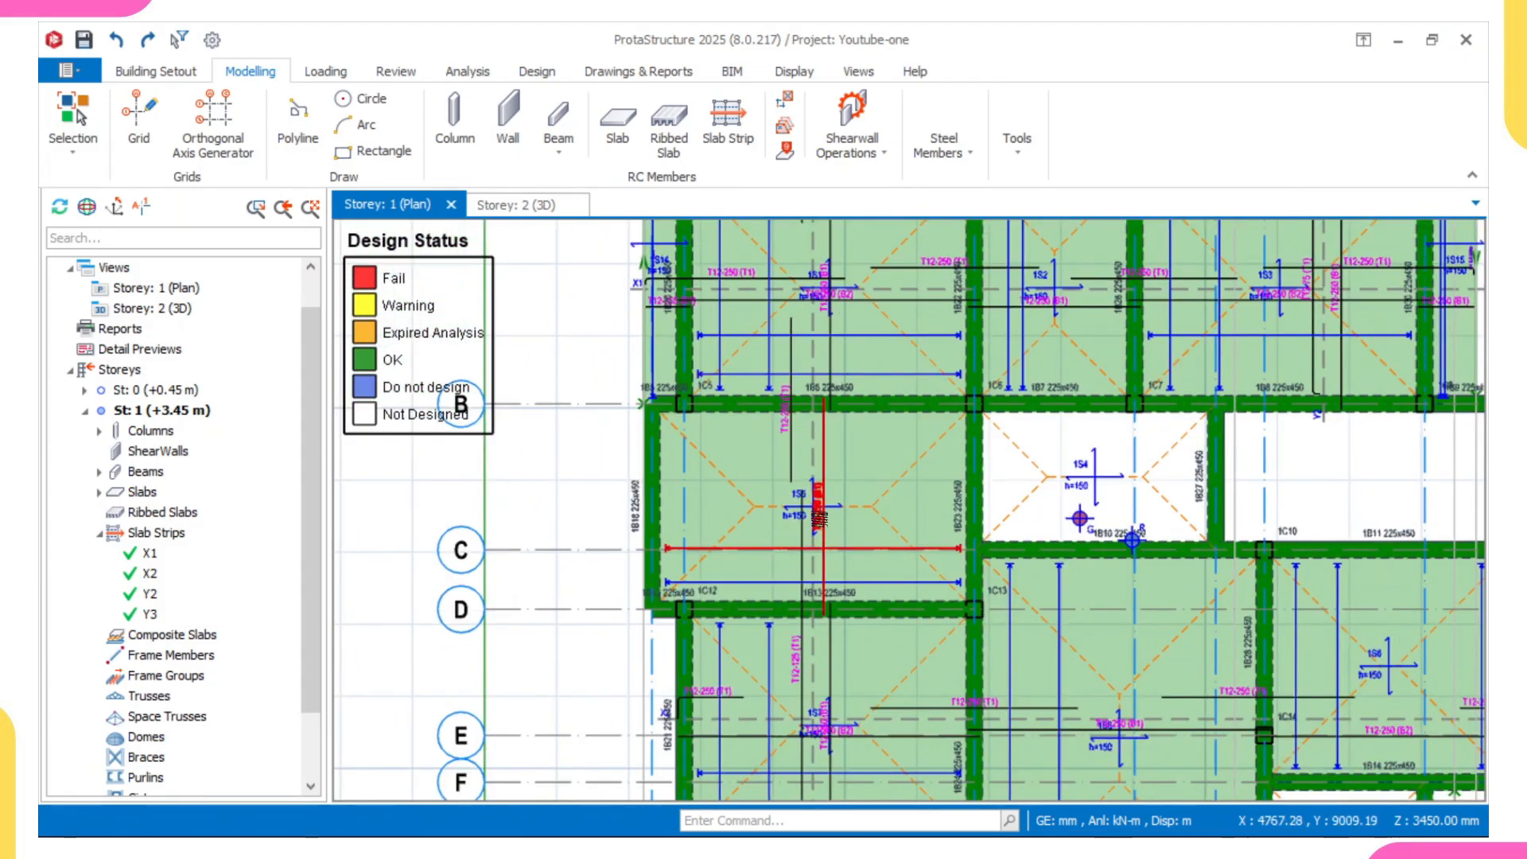
scroll(811, 543, up, 3)
scroll(810, 434, down, 3)
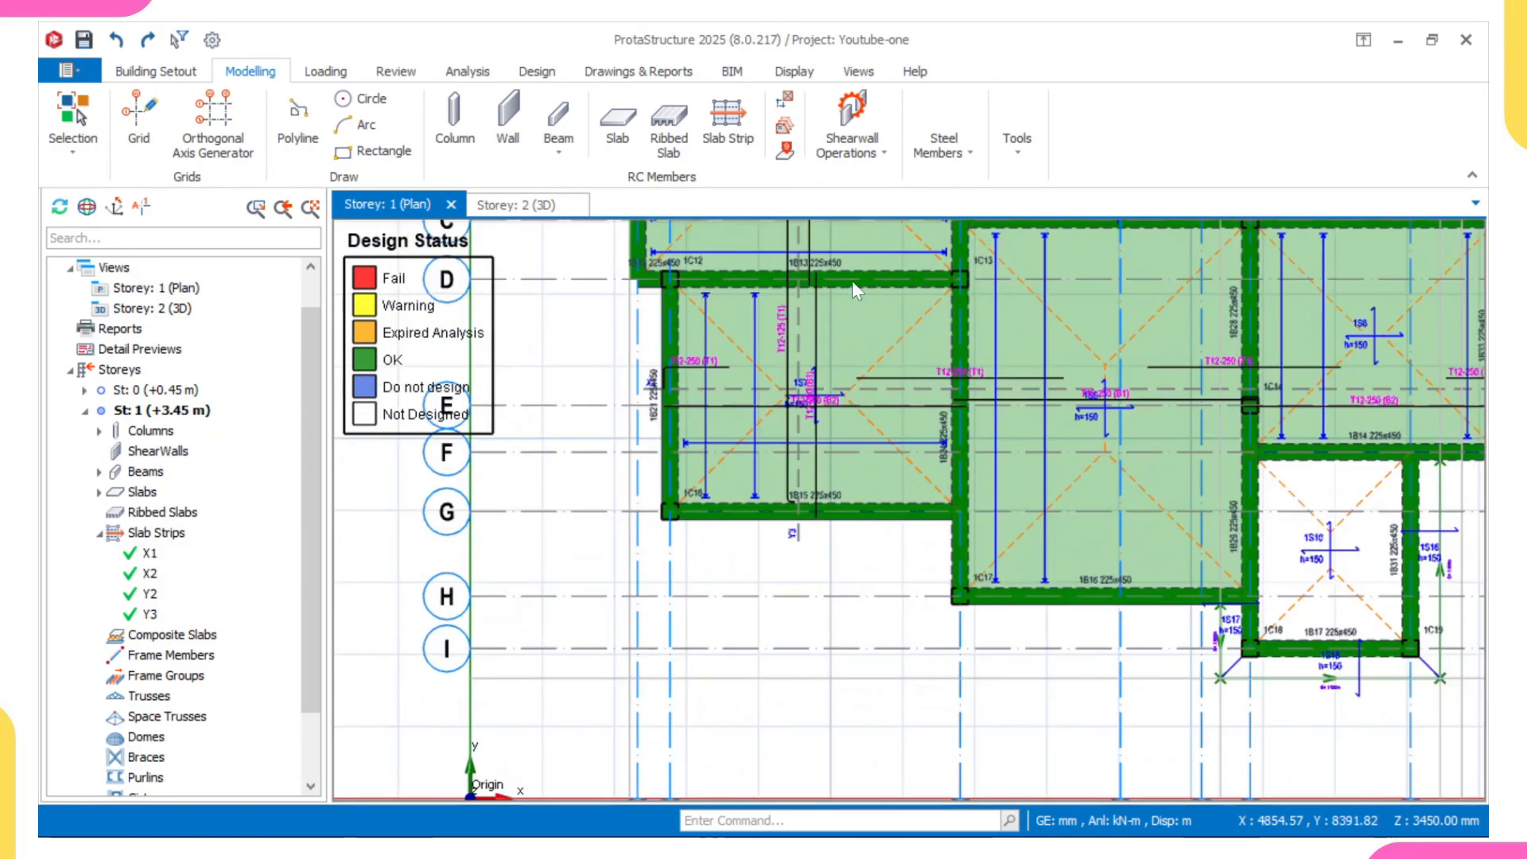
scroll(762, 415, up, 3)
scroll(786, 409, down, 6)
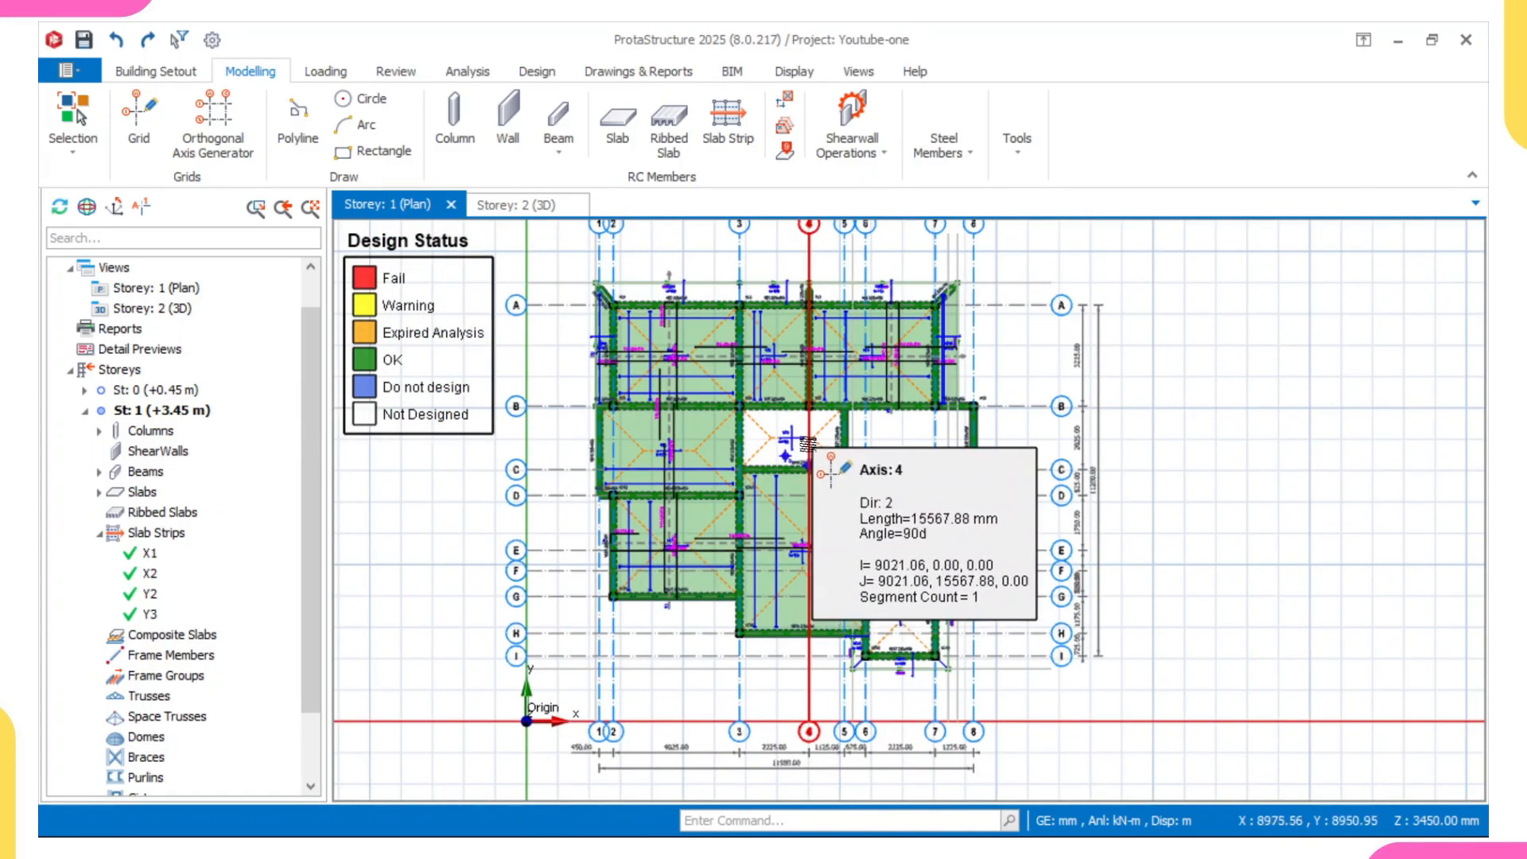
- Examine beam 1B26 on axis 4 and the top and bottom rebar of slab strip X1 in slab 1S2
middle_drag(805, 414, 810, 467)
scroll(807, 454, up, 3)
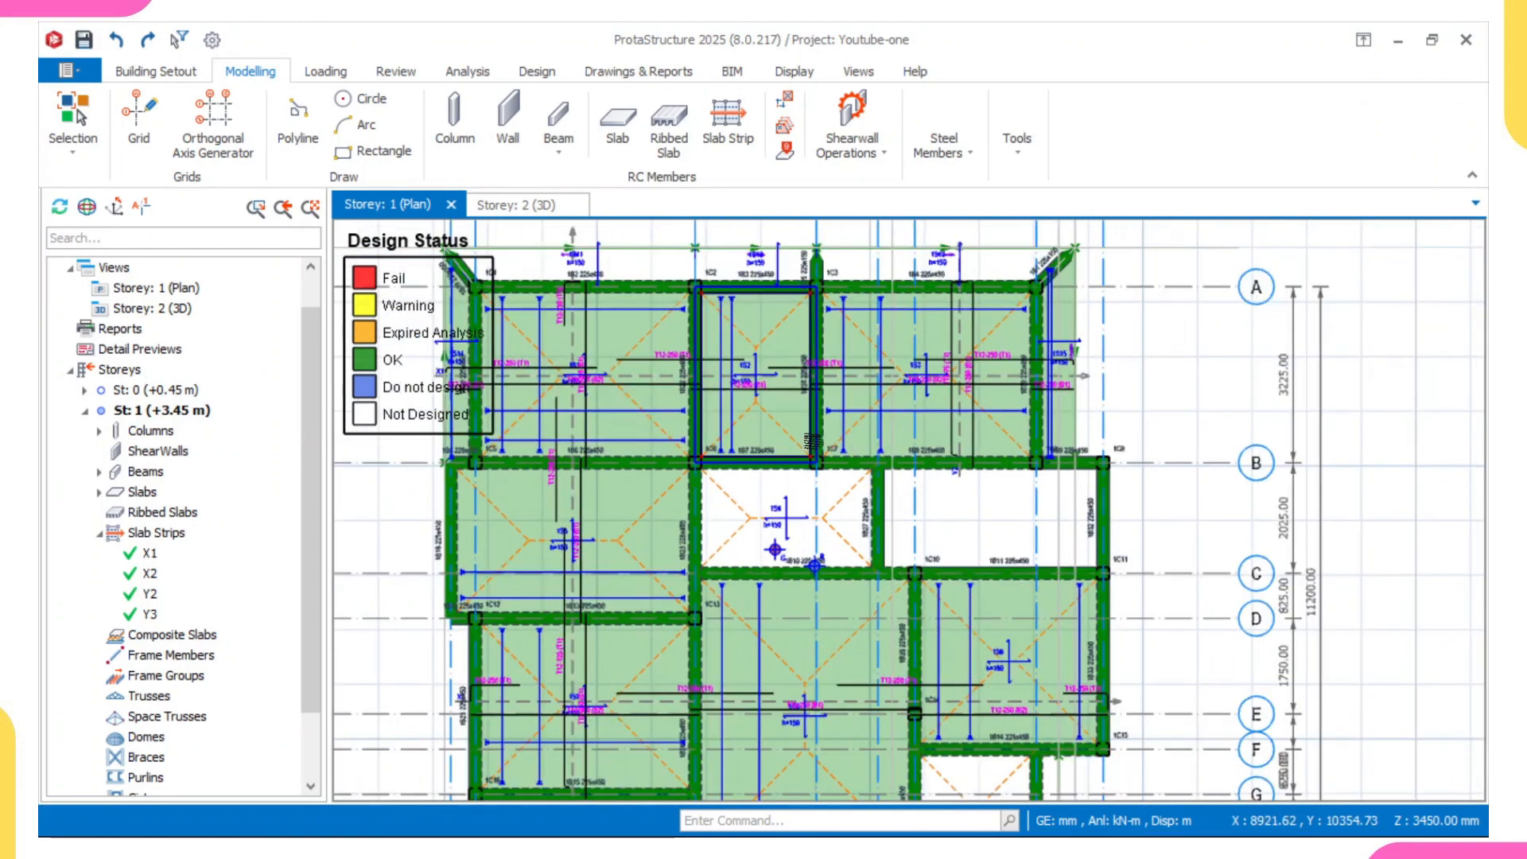
scroll(811, 347, up, 3)
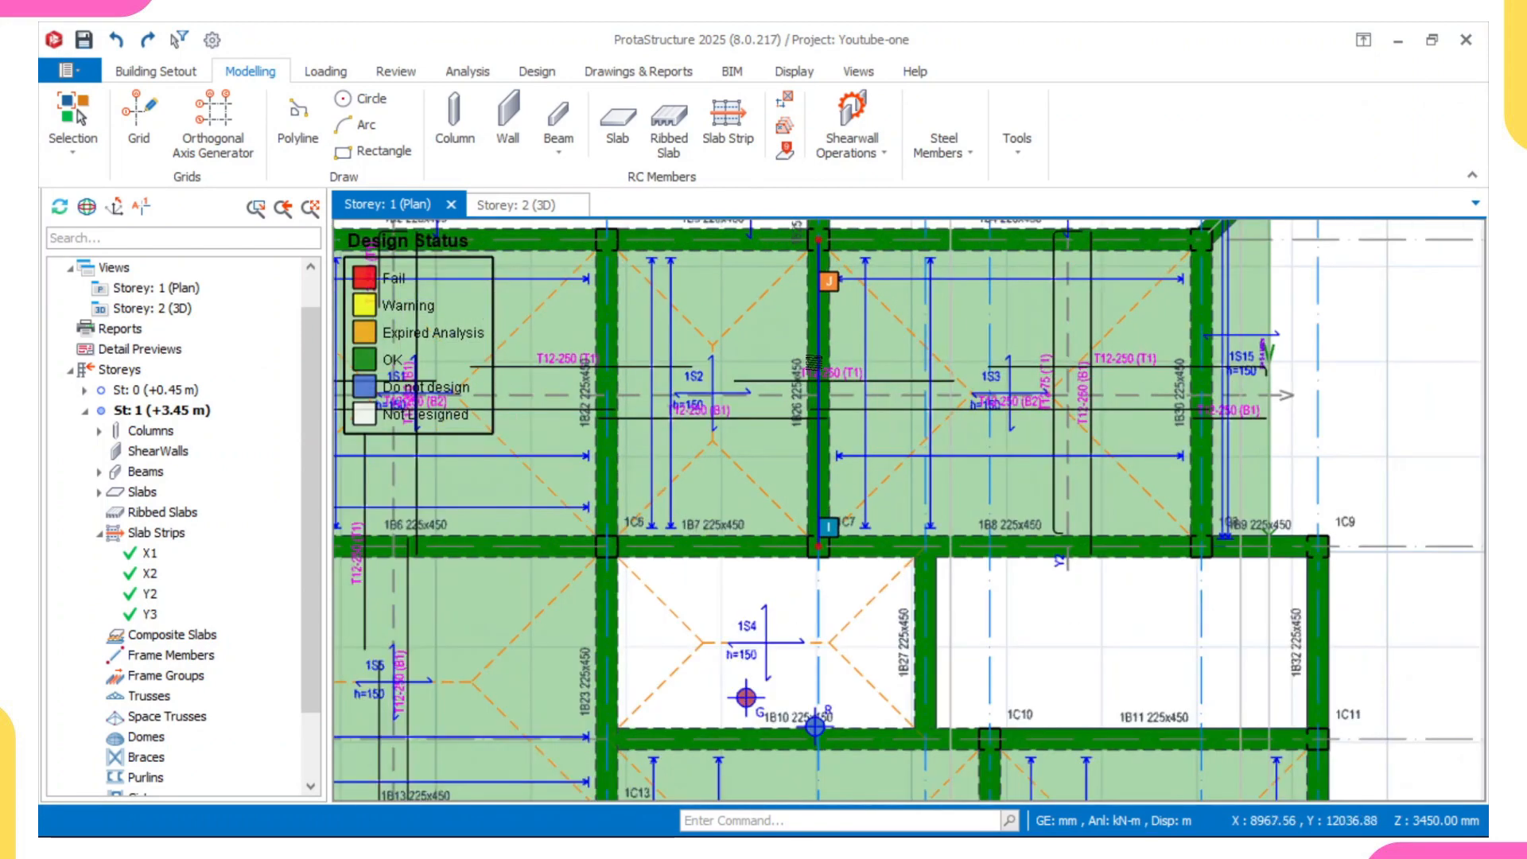
mouse_move(811, 372)
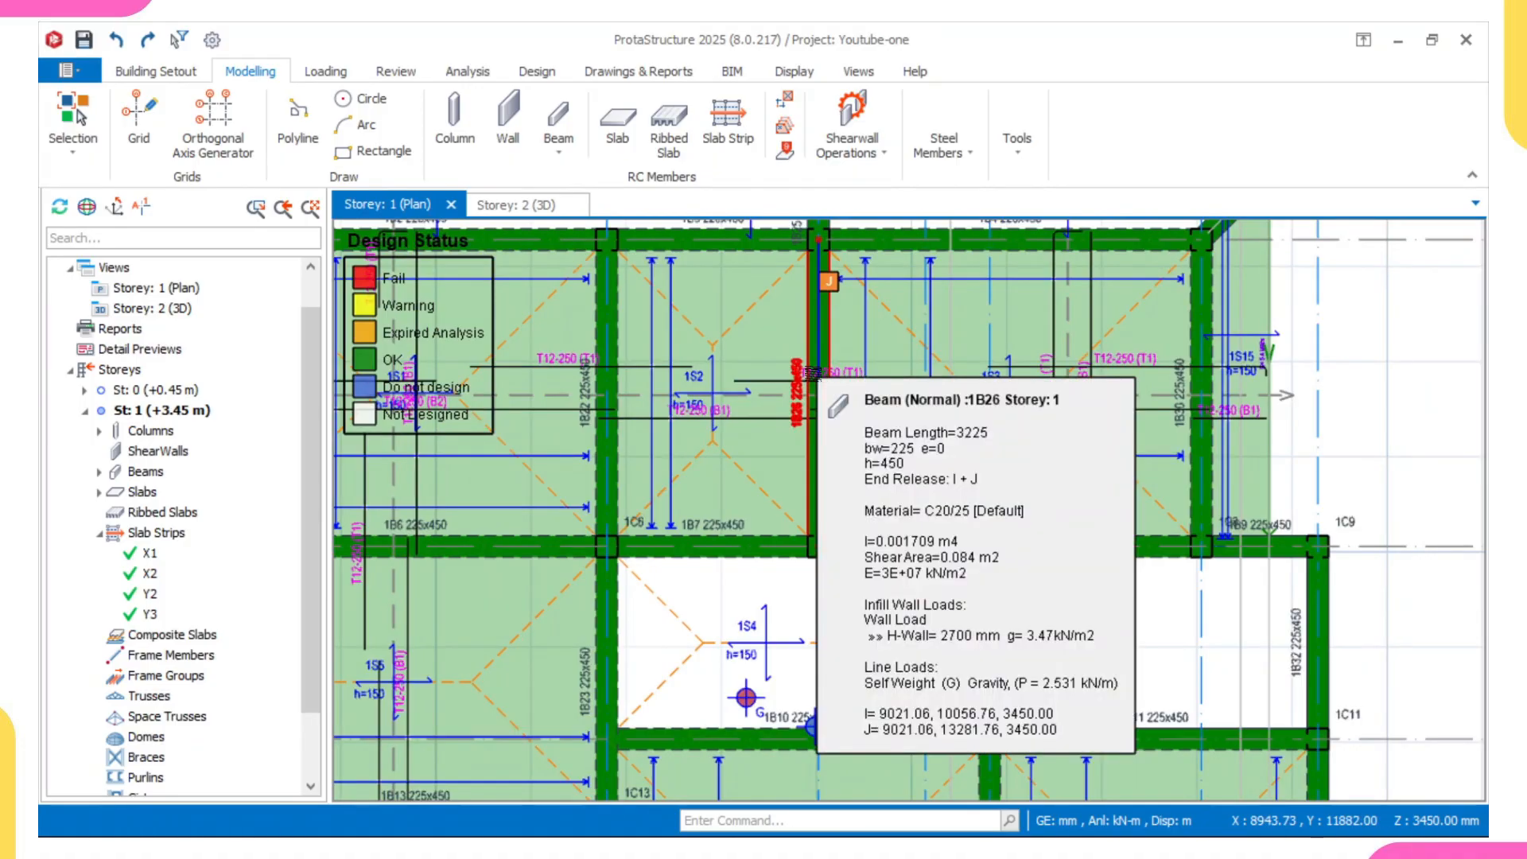
middle_drag(811, 372, 816, 436)
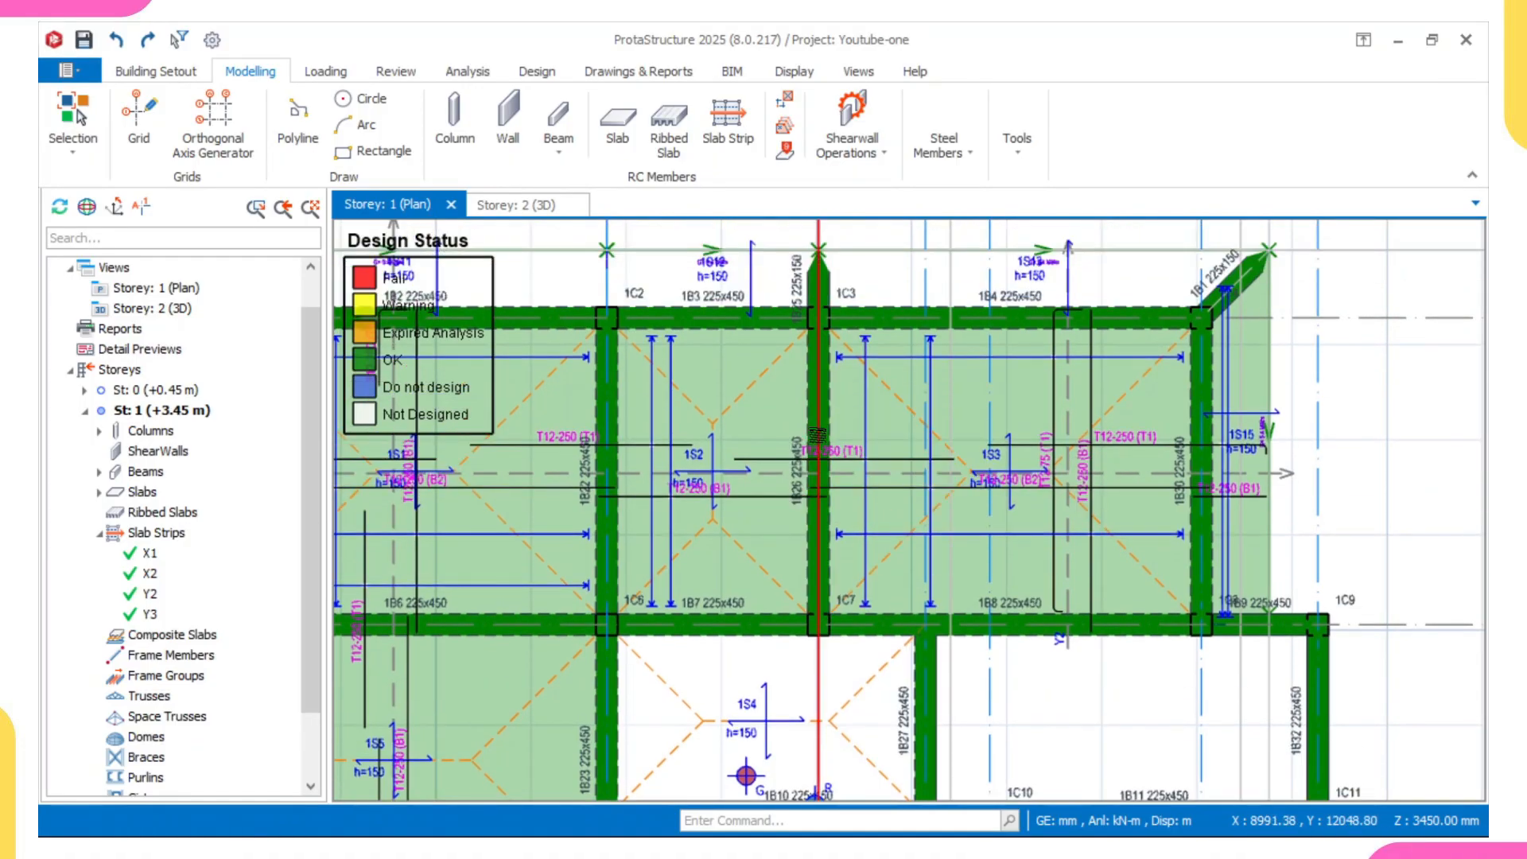
mouse_move(816, 435)
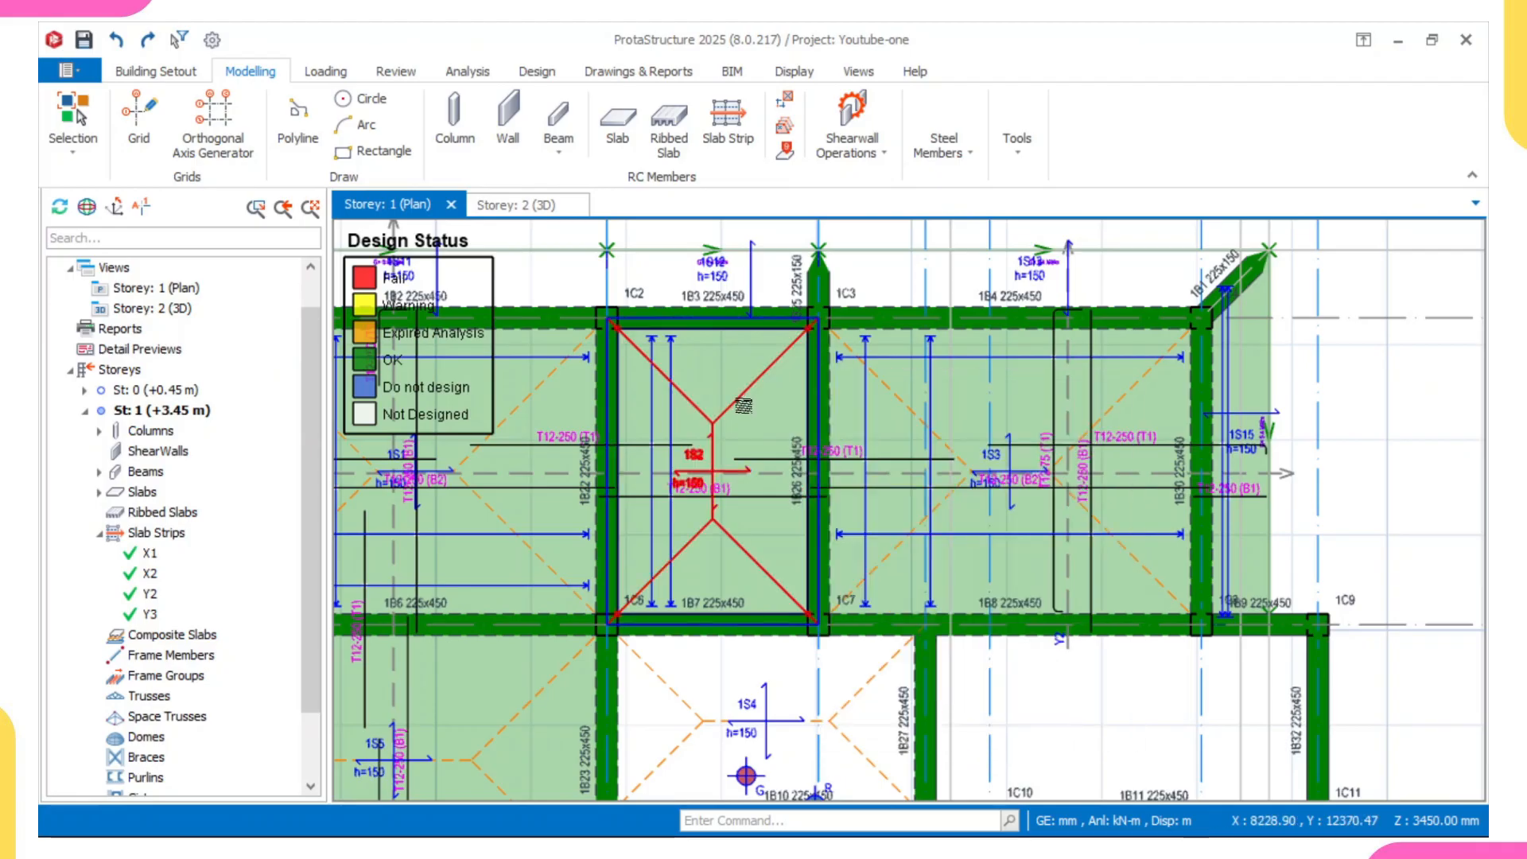
middle_drag(743, 406, 792, 411)
mouse_move(728, 450)
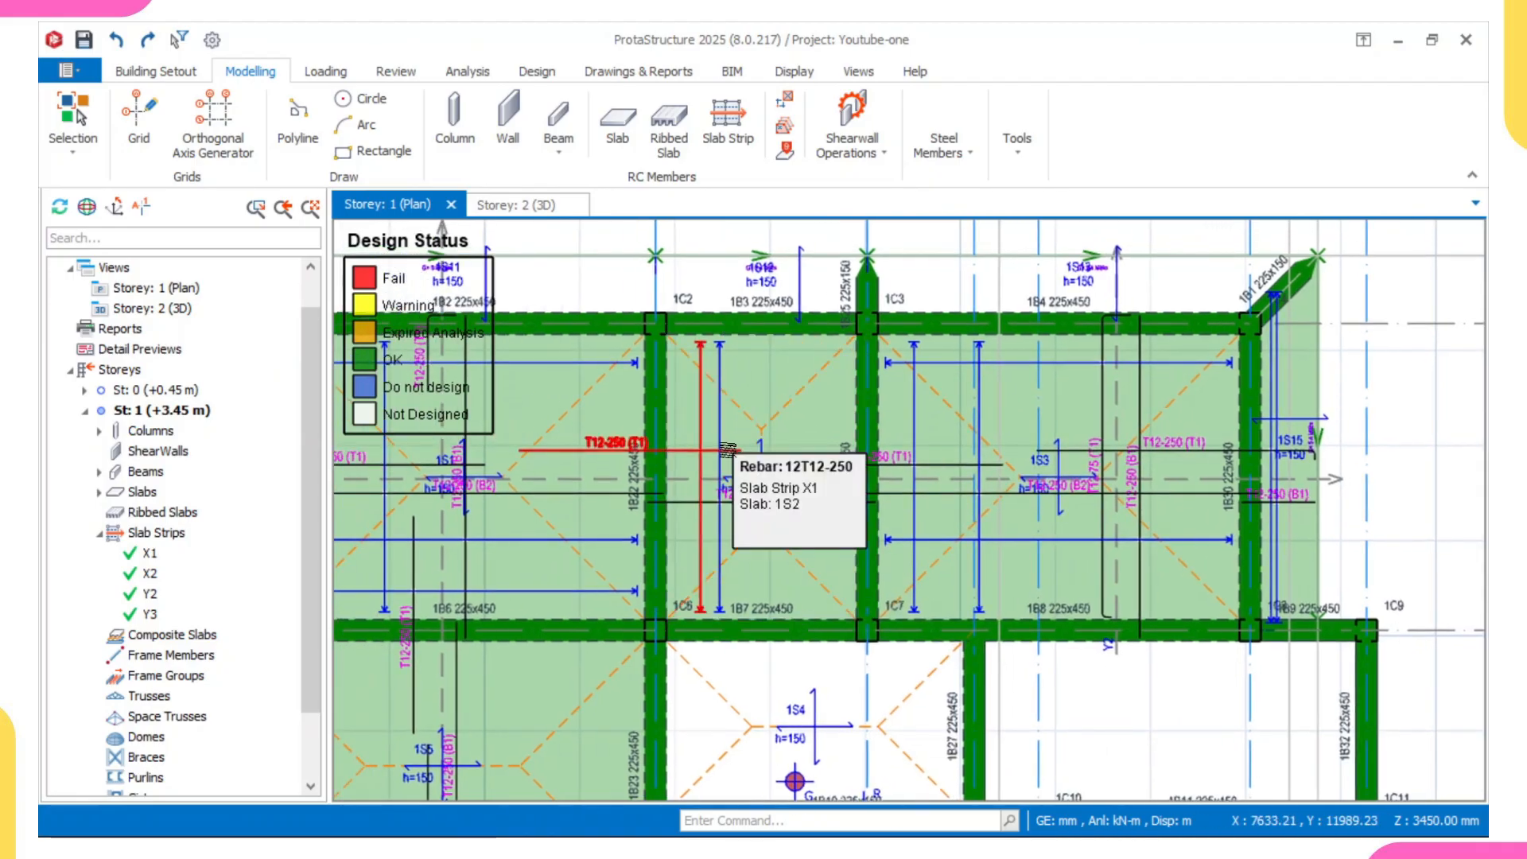
scroll(728, 450, up, 3)
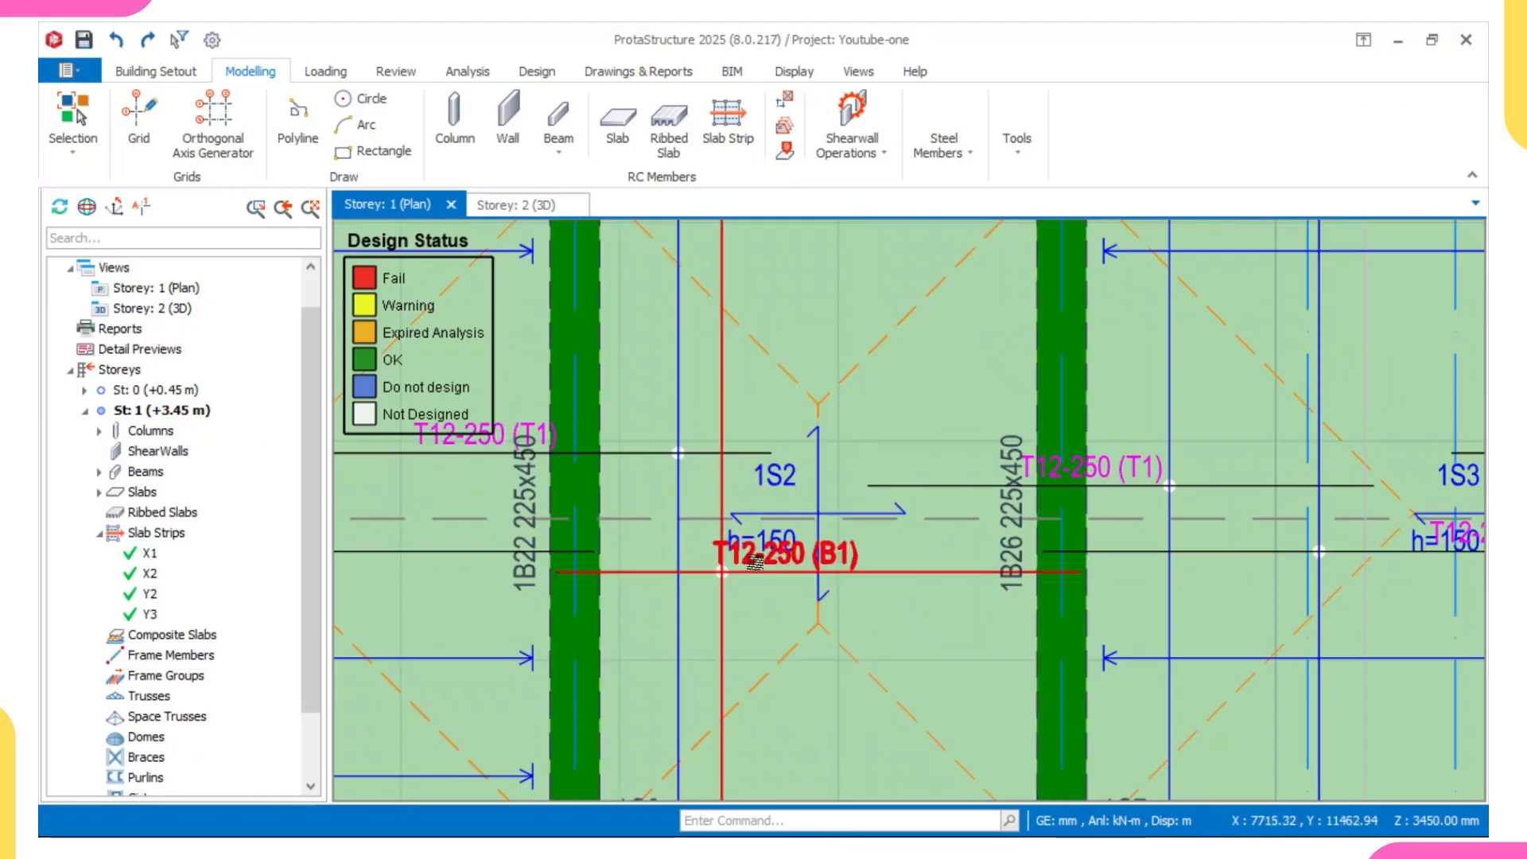
mouse_move(762, 560)
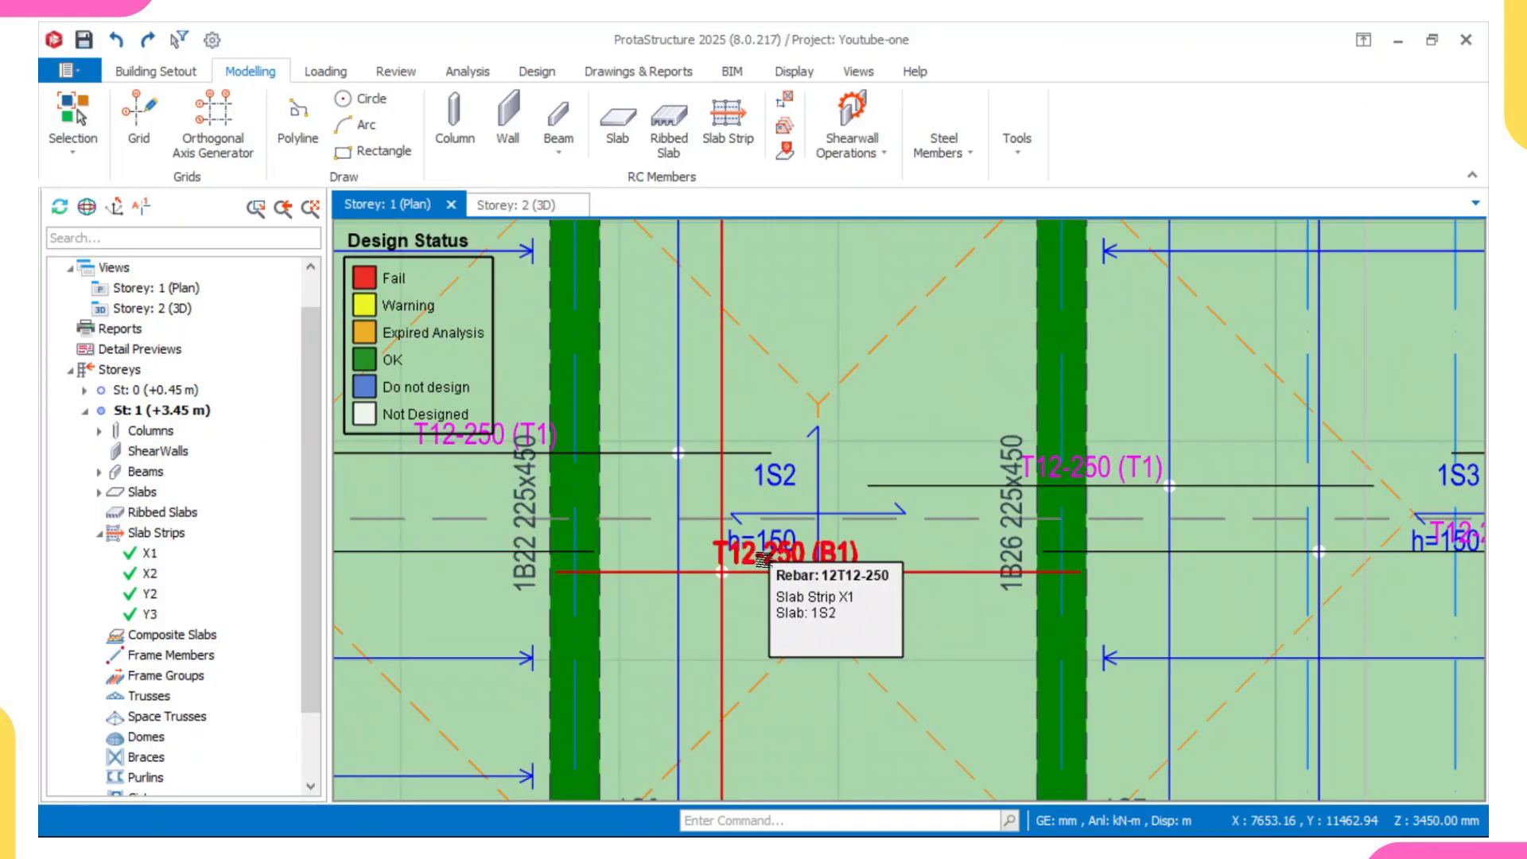
scroll(765, 560, up, 2)
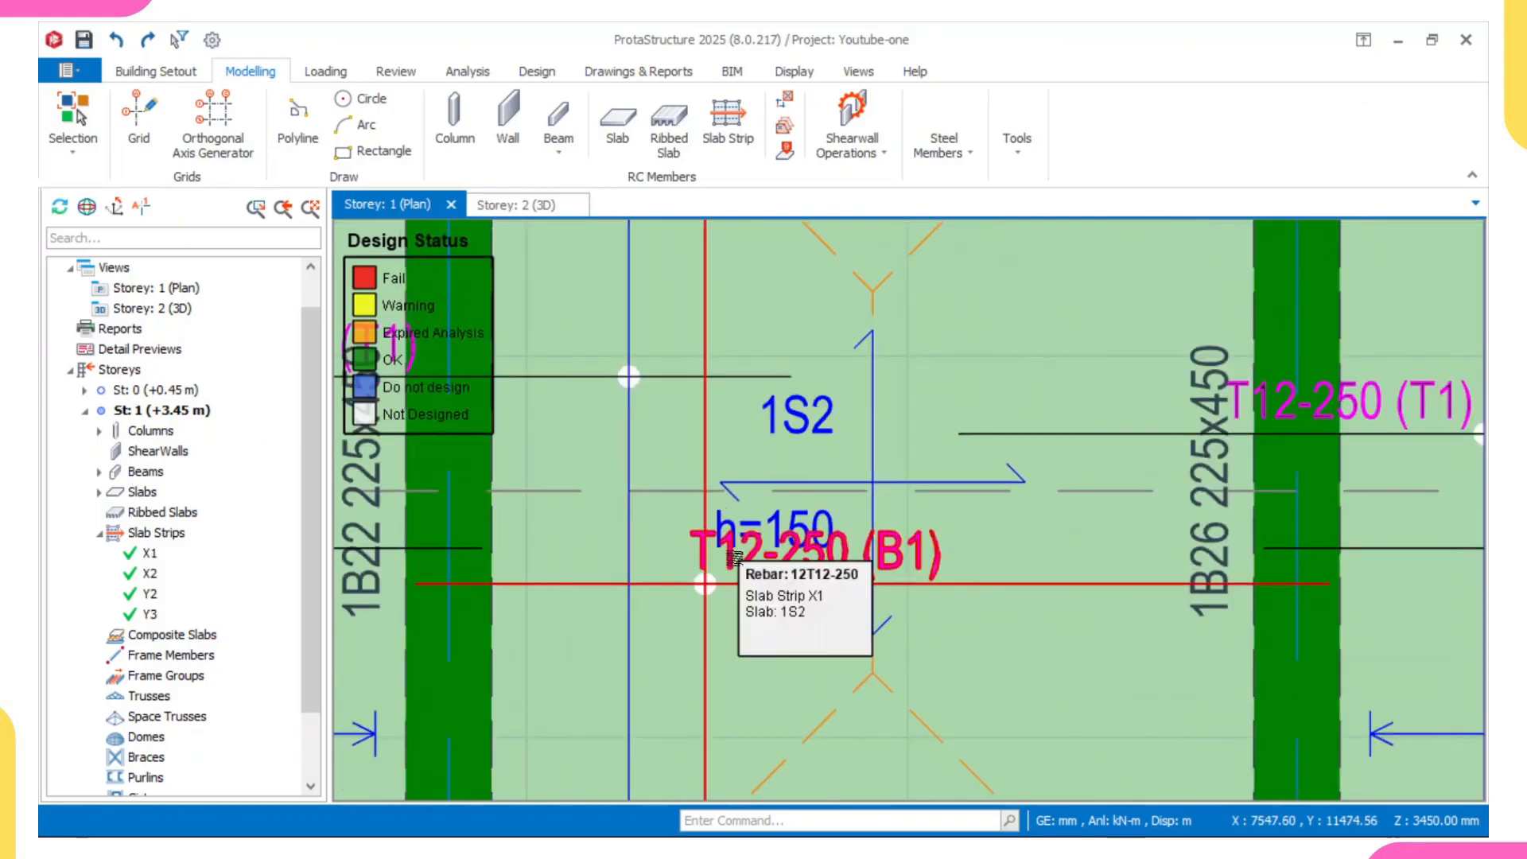
- Examine the top and bottom slab strip rebar in both directions in slab 1S1
scroll(733, 560, down, 5)
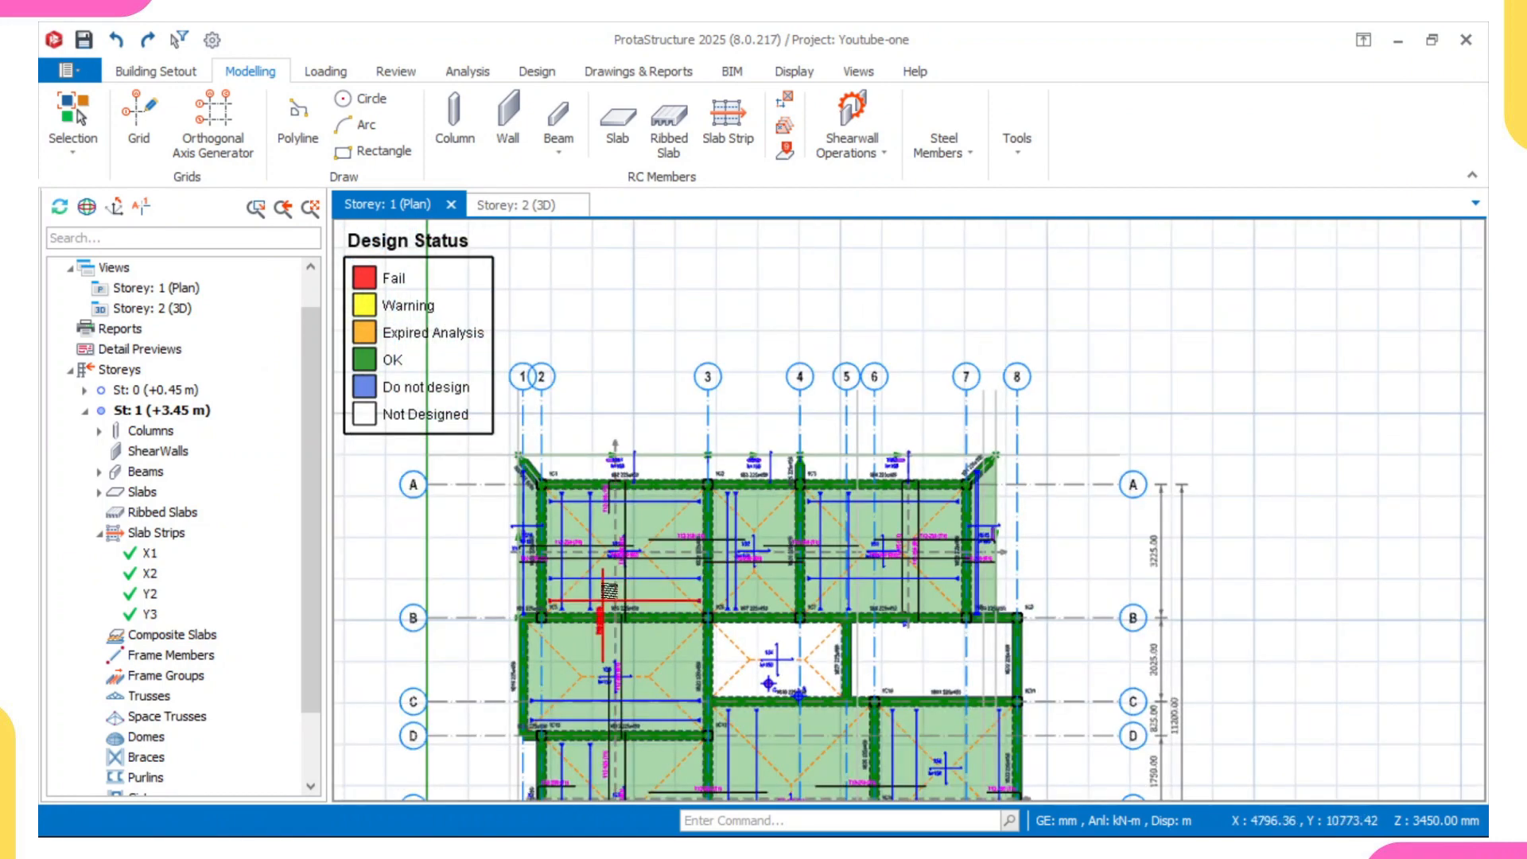
scroll(611, 580, up, 2)
scroll(629, 532, up, 3)
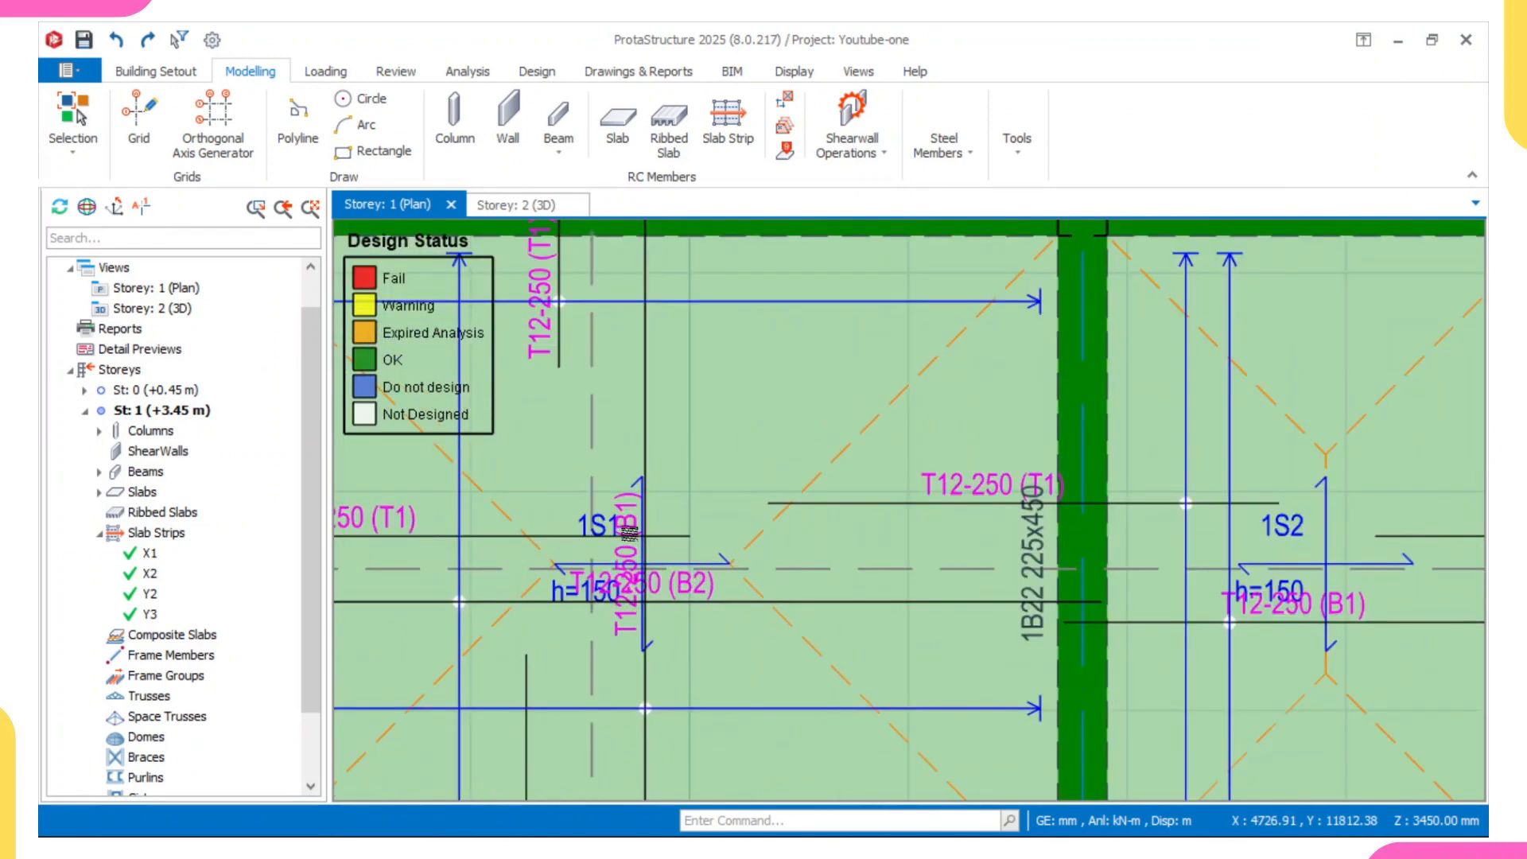
middle_drag(619, 587, 771, 571)
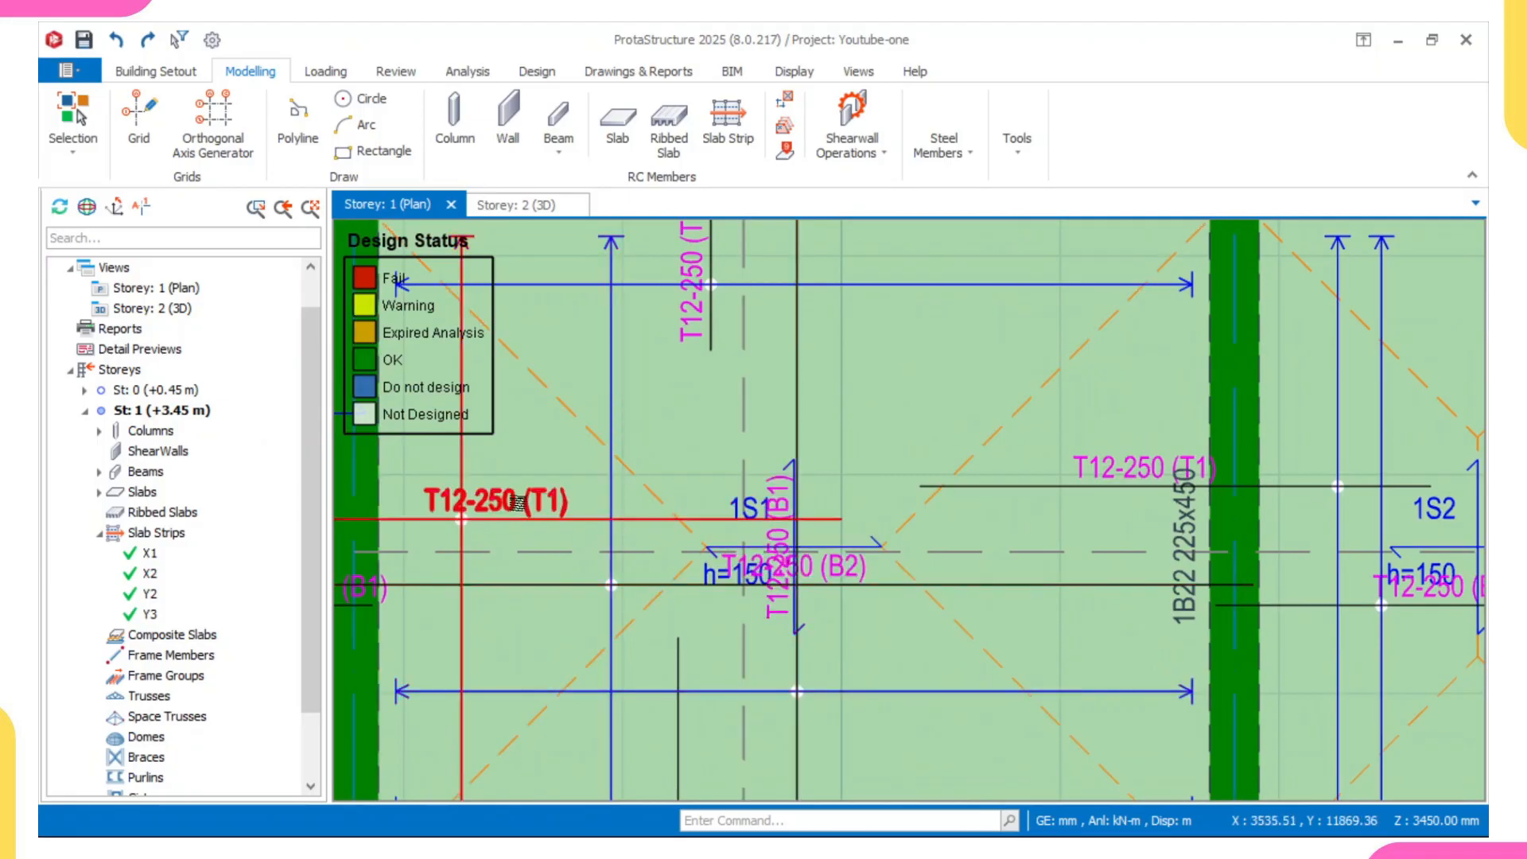
scroll(518, 501, down, 1)
scroll(518, 502, up, 1)
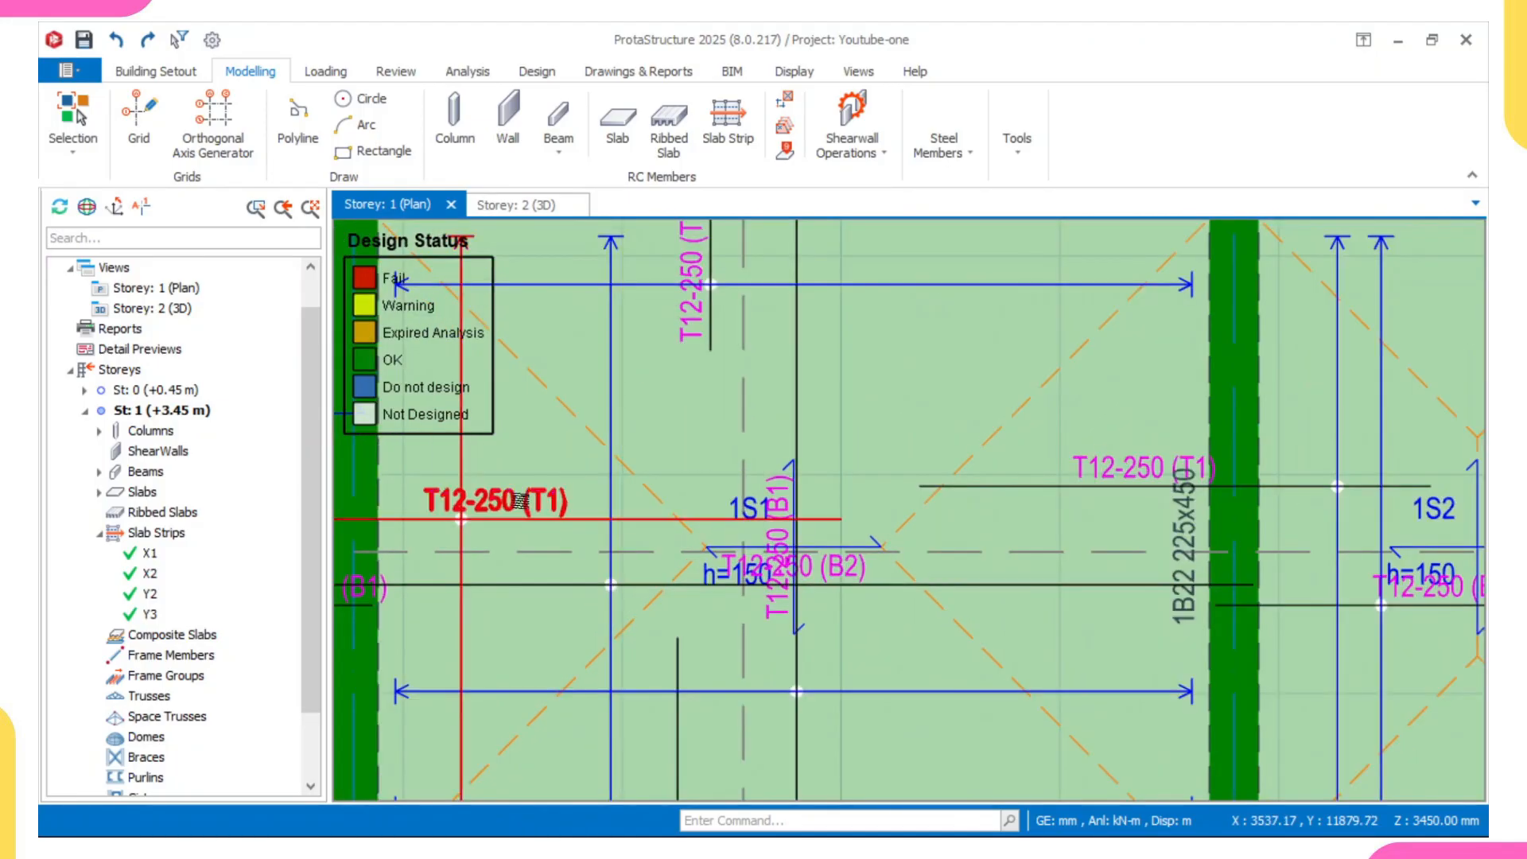
- Examine the whole Storey 1 plan for slab strip coverage and the design status of its slabs and beams
mouse_move(522, 494)
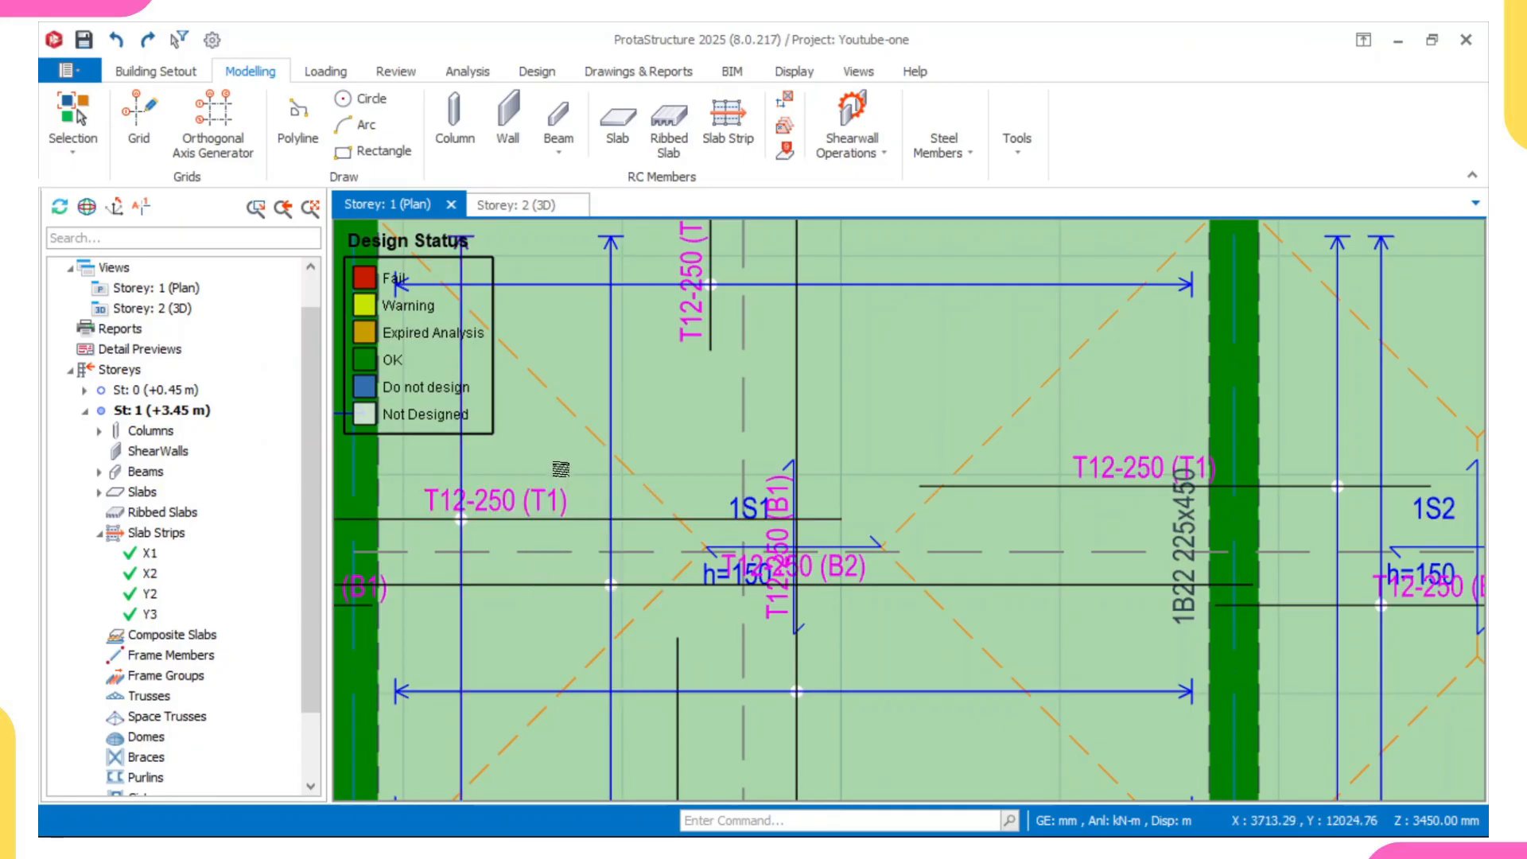
scroll(562, 469, down, 3)
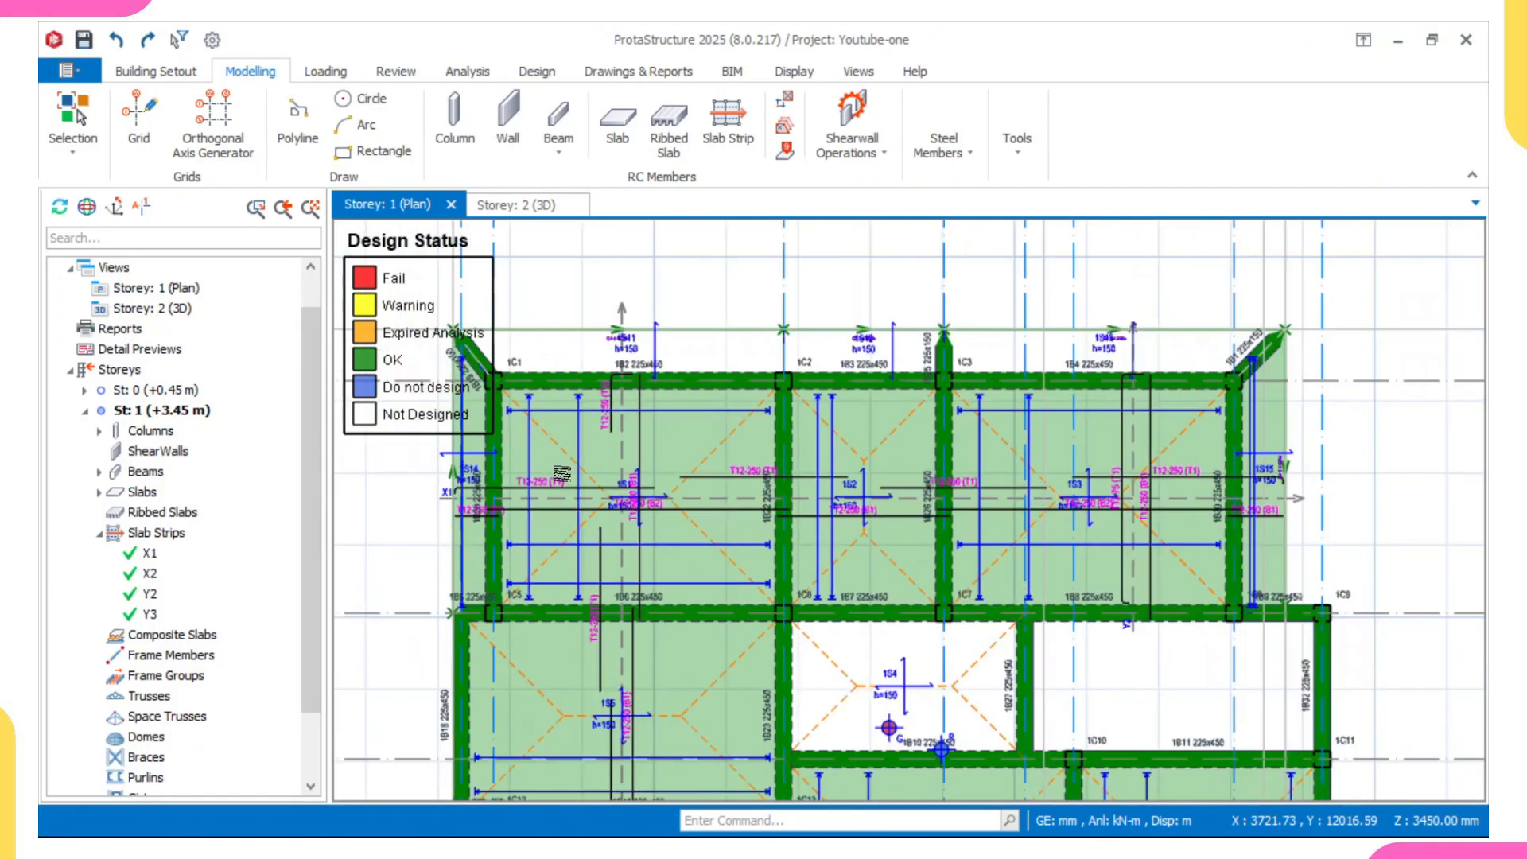
middle_drag(701, 578, 704, 629)
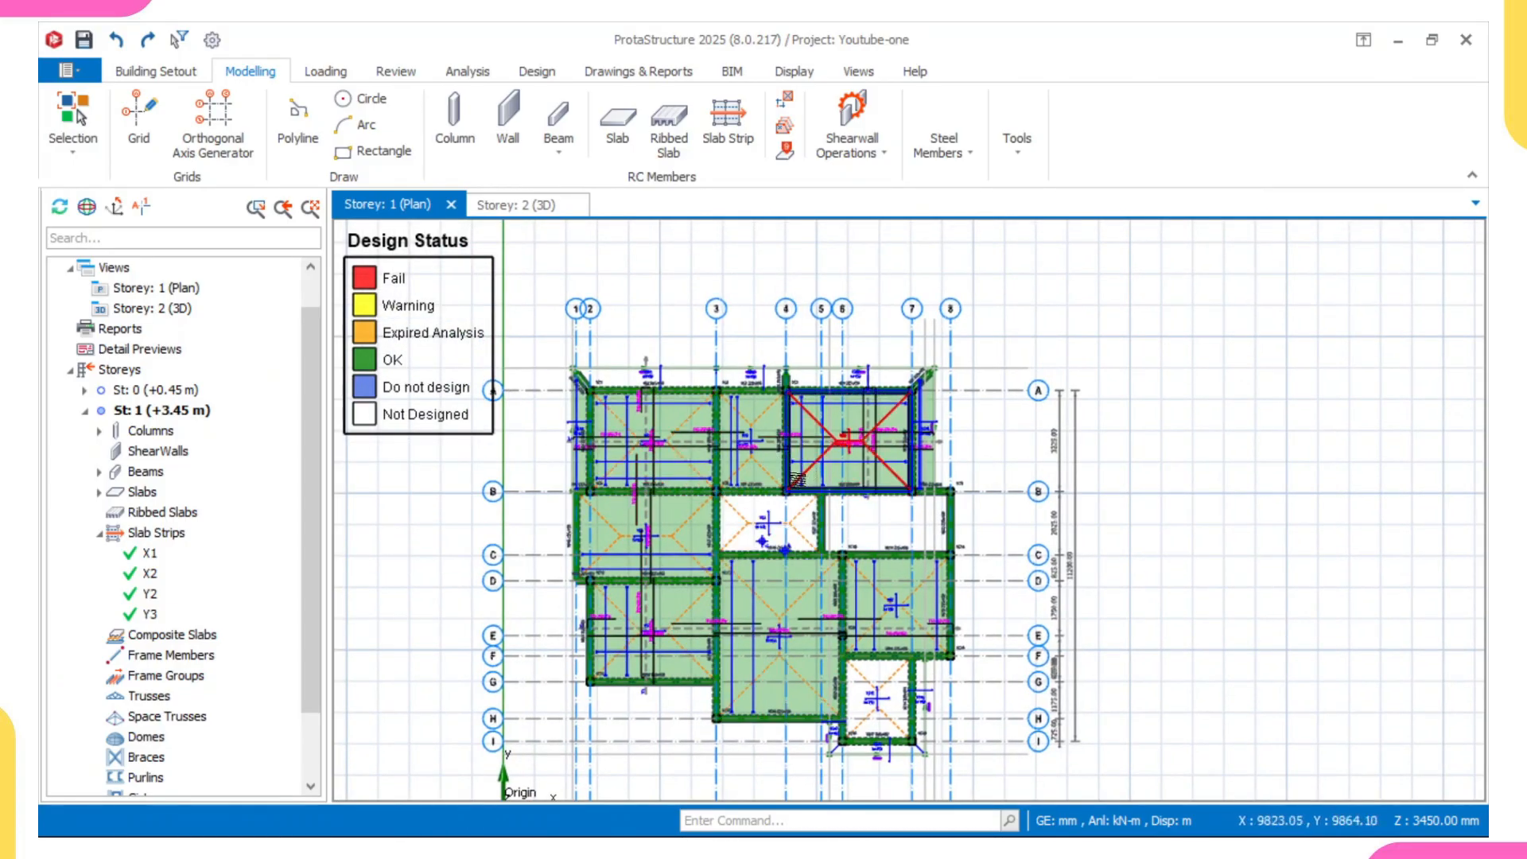
middle_drag(782, 501, 758, 445)
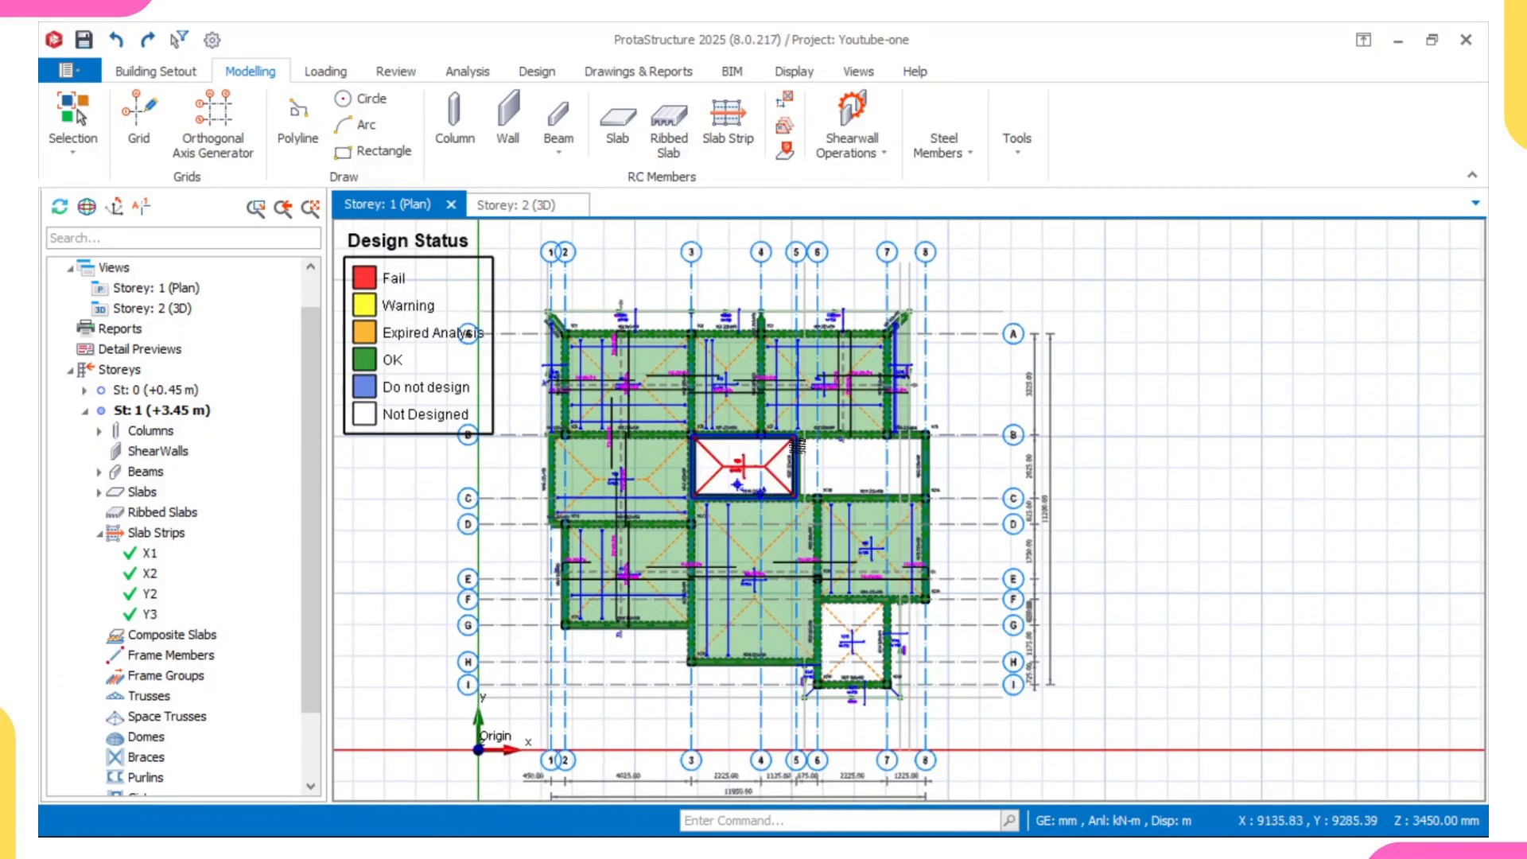
scroll(674, 533, up, 2)
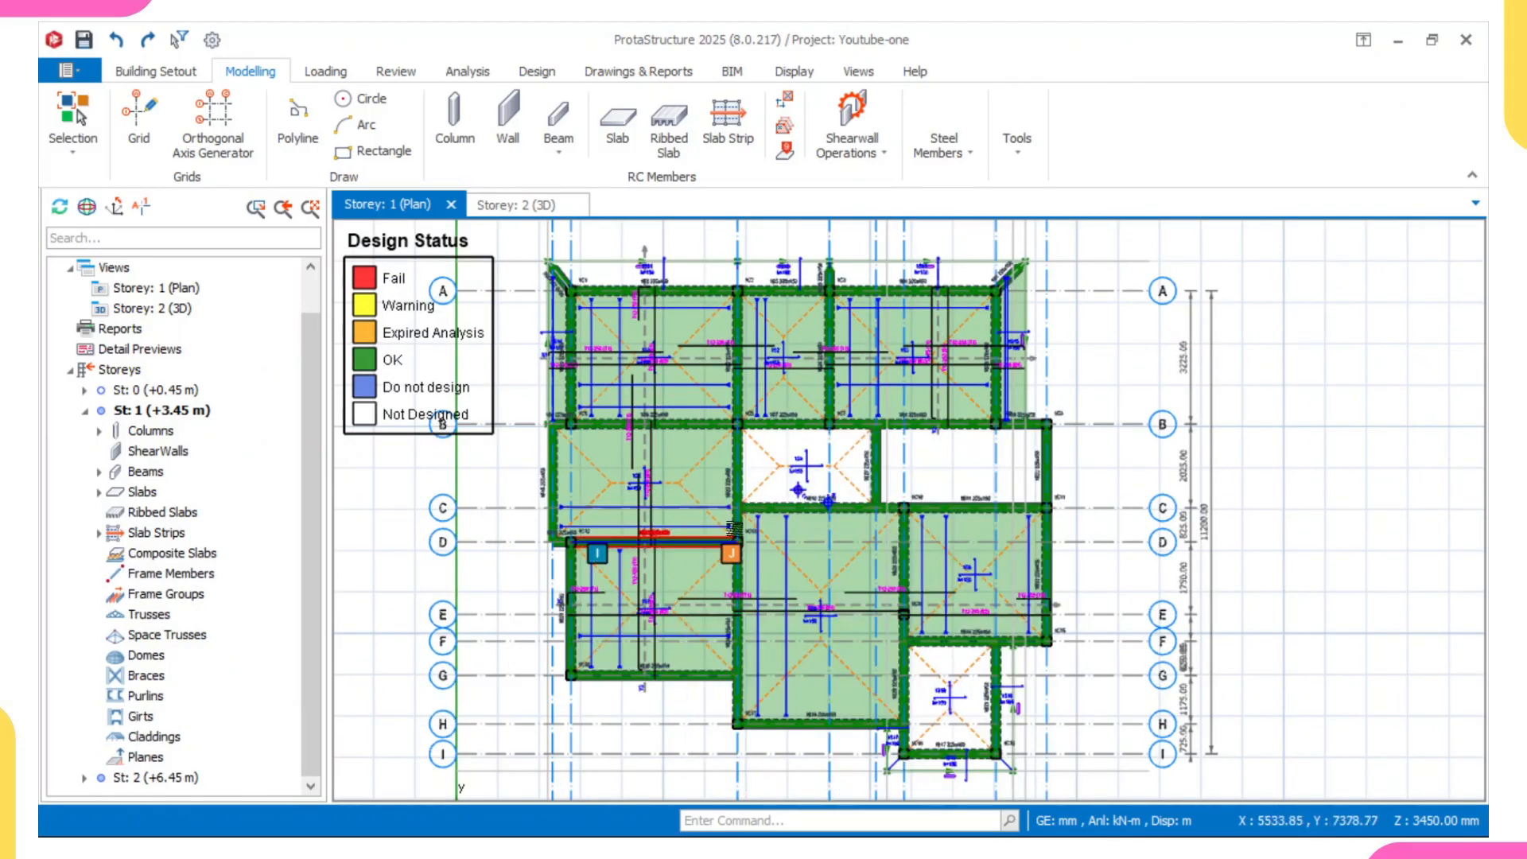
scroll(733, 528, down, 2)
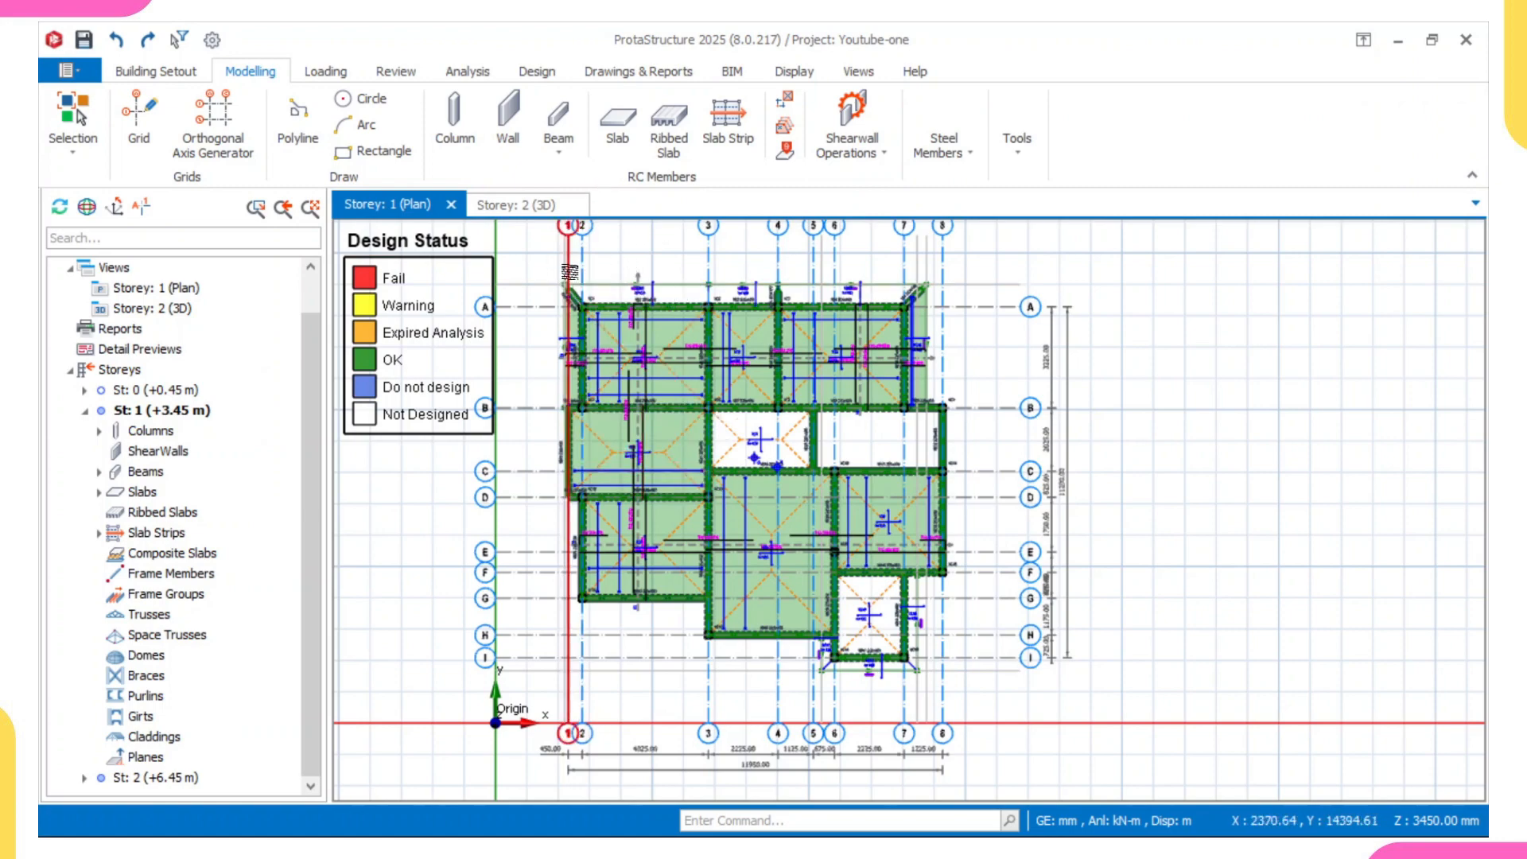
scroll(564, 273, up, 2)
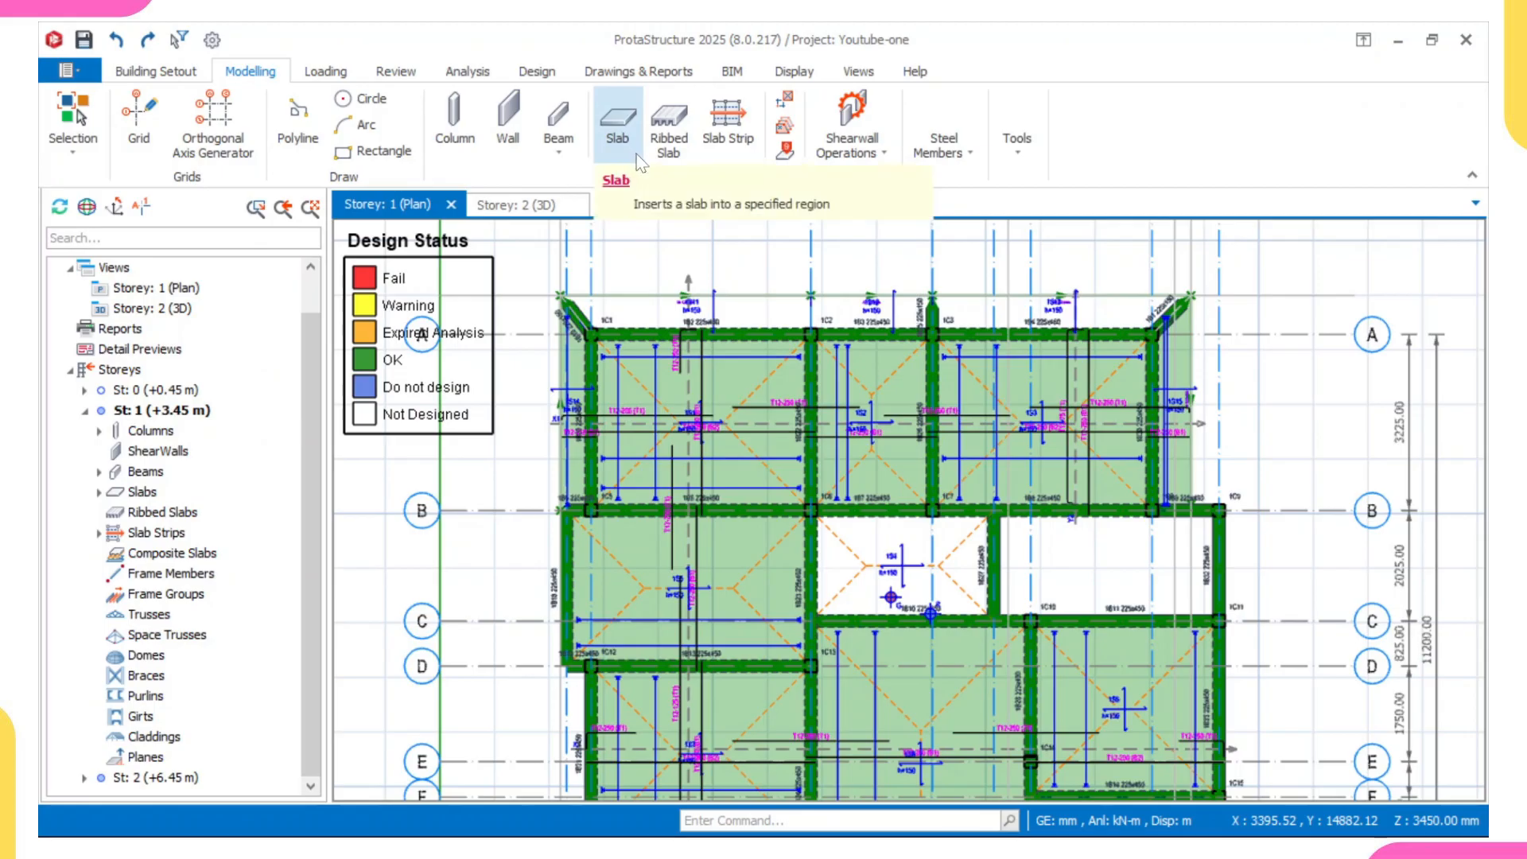
mouse_move(634, 151)
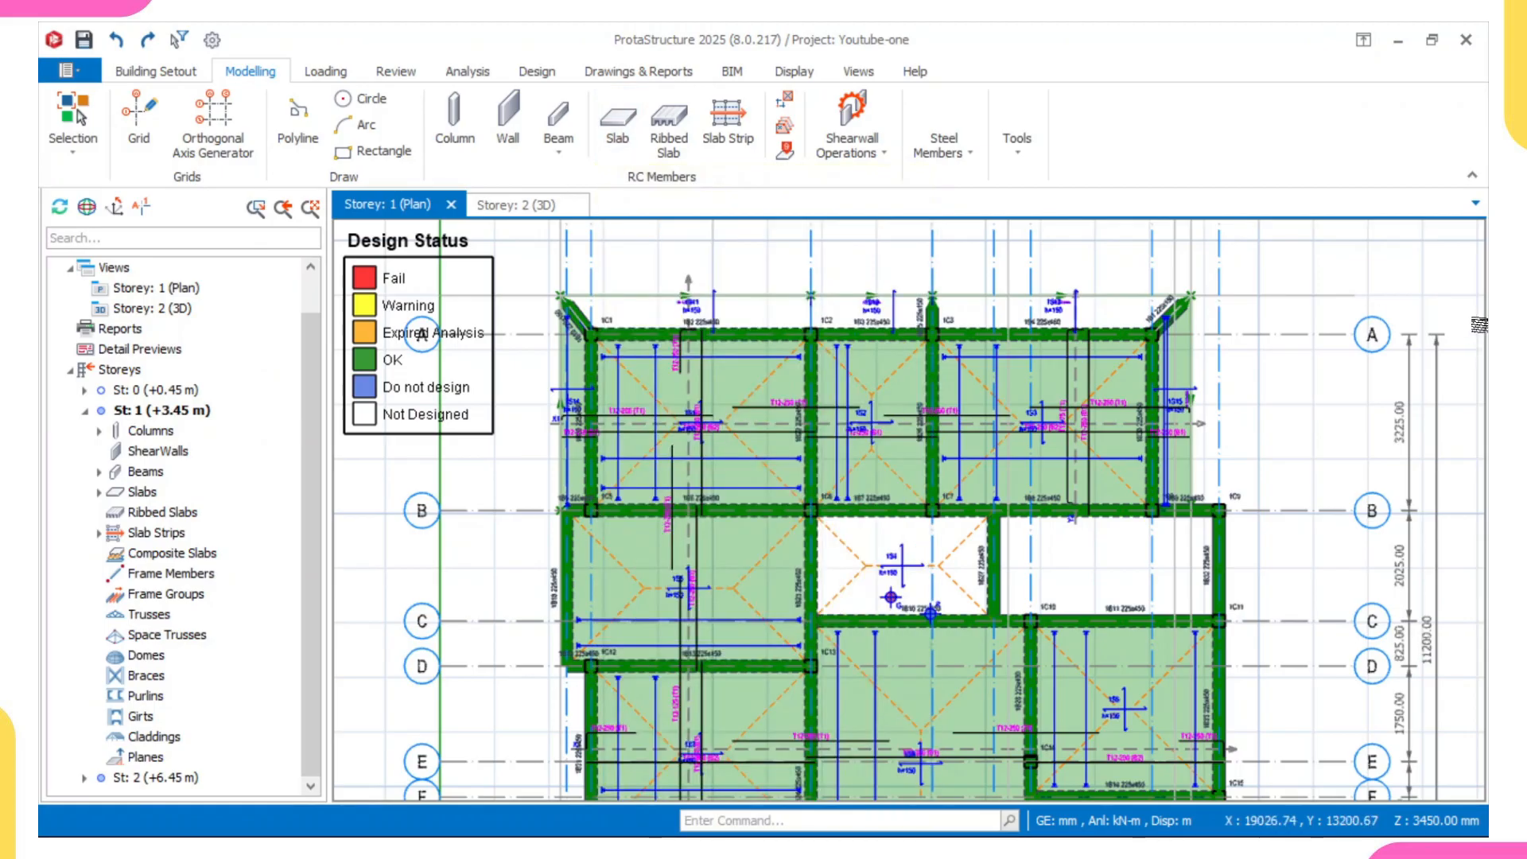
scroll(1173, 418, down, 5)
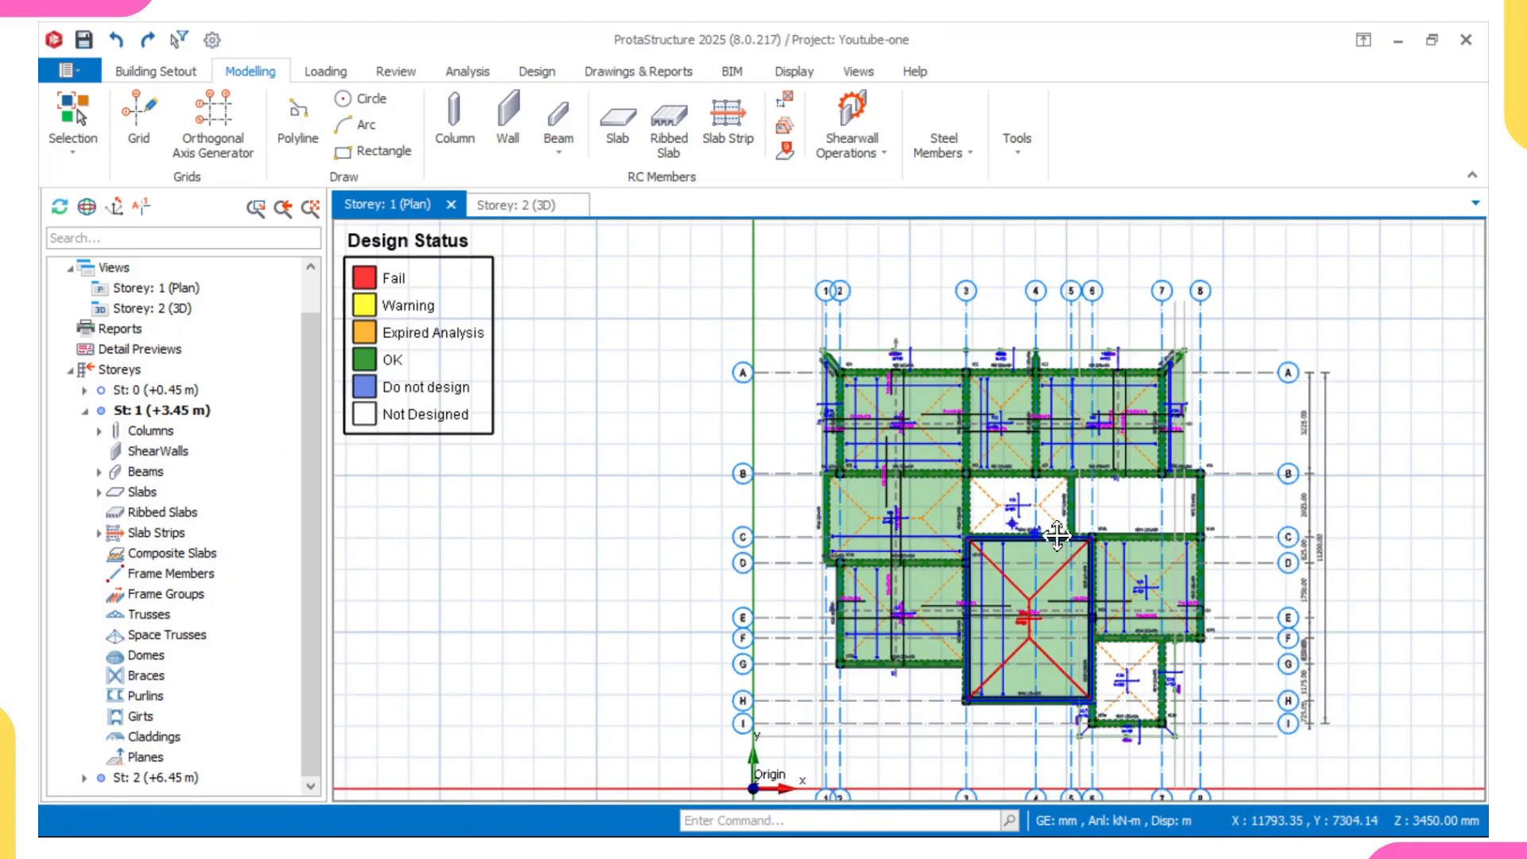
scroll(1065, 520, up, 4)
scroll(1052, 519, down, 4)
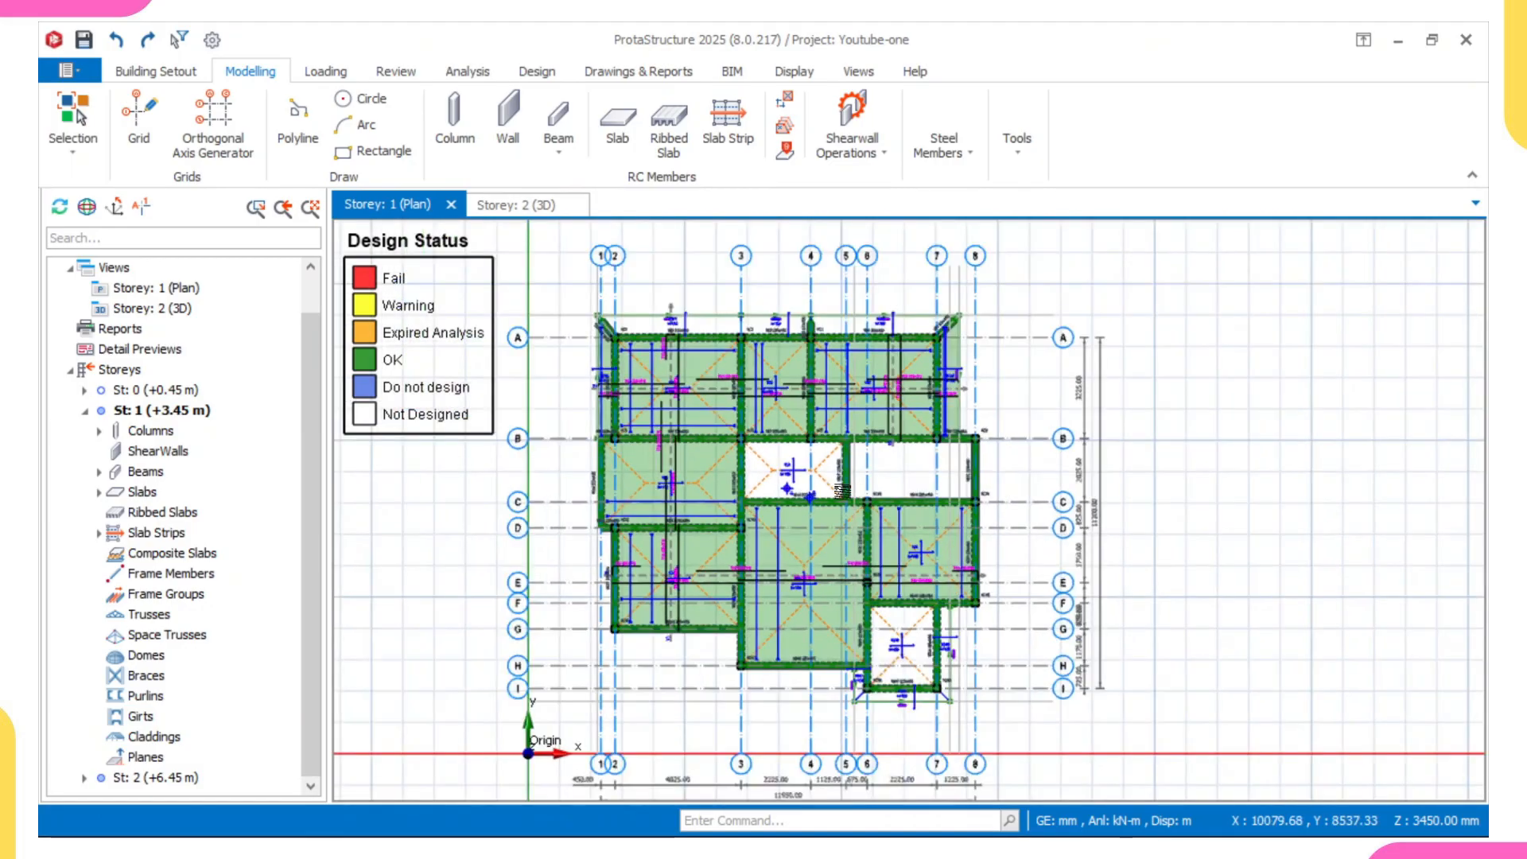